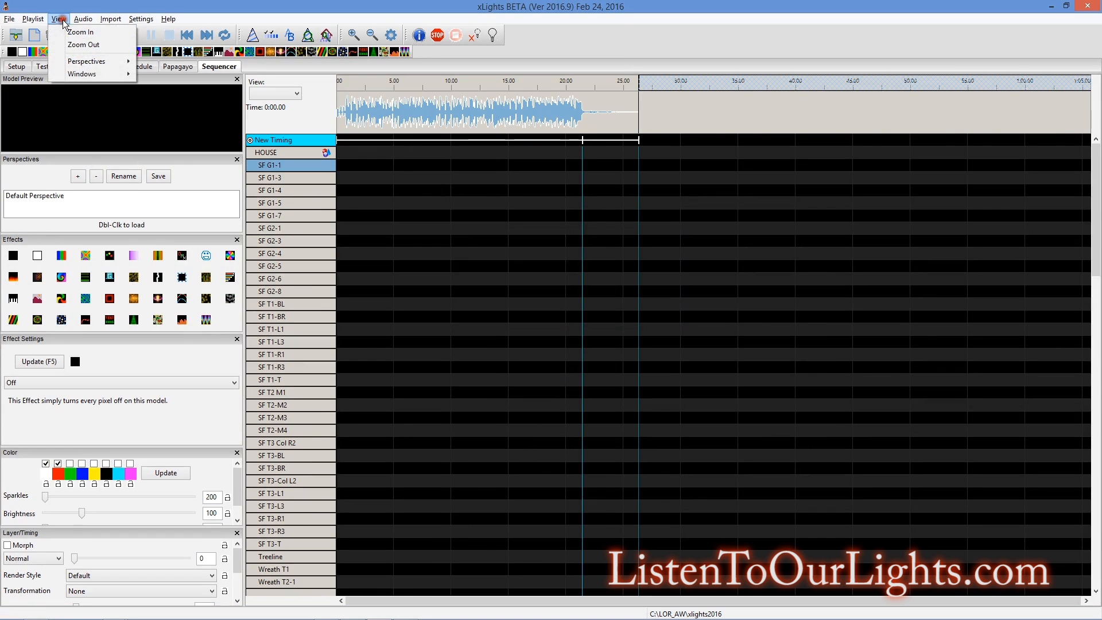
Step: Show the House Preview as a floating window and place it over the sequencer grid
click(75, 74)
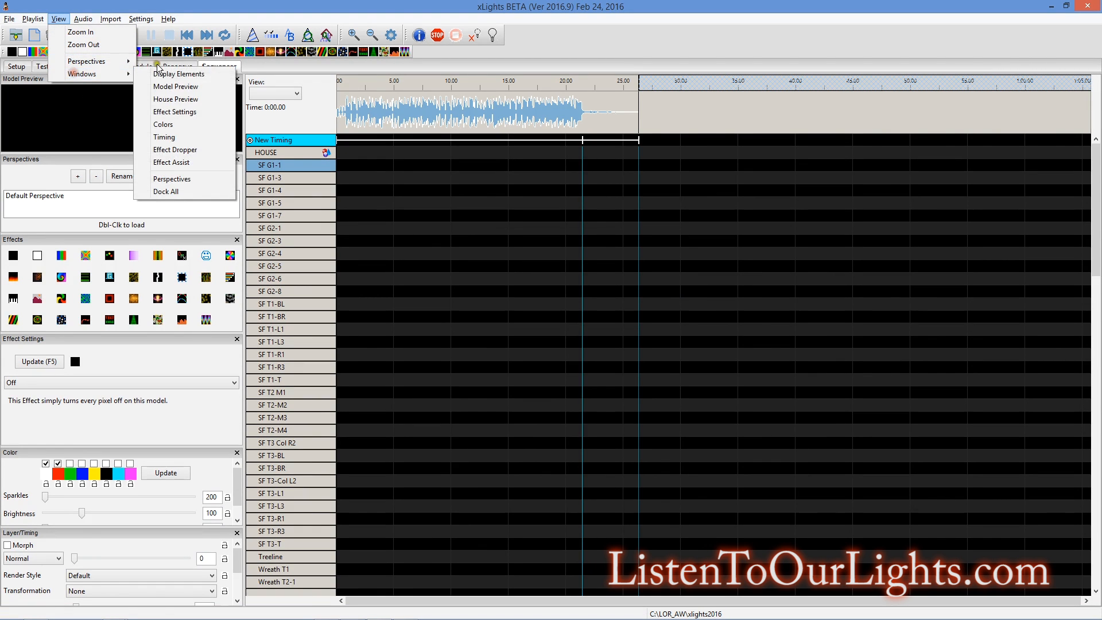
click(174, 100)
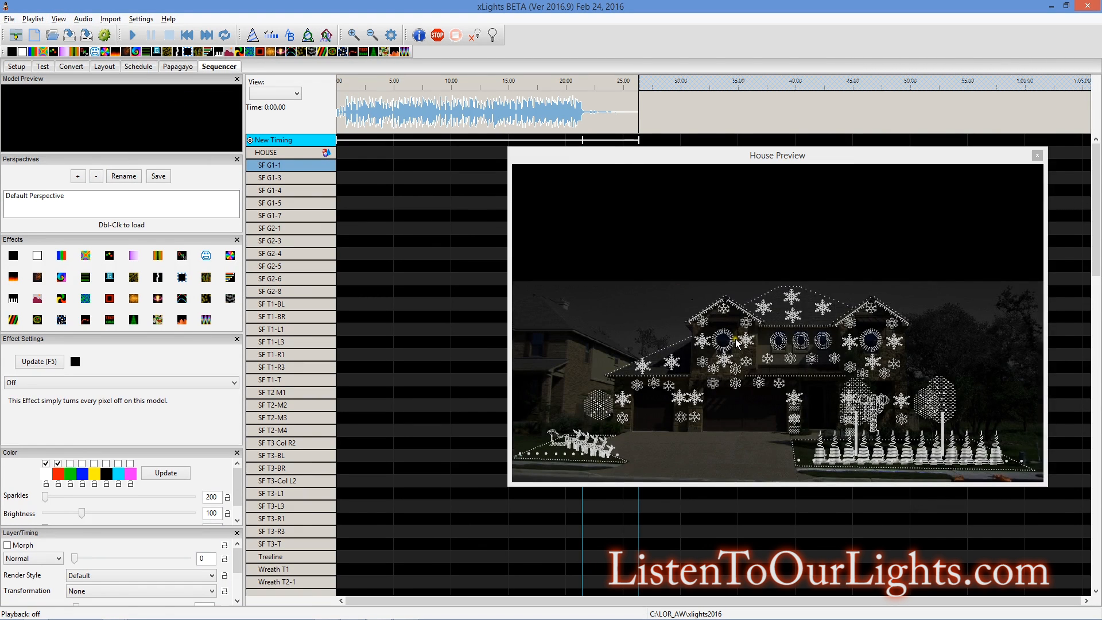
drag(601, 163, 431, 177)
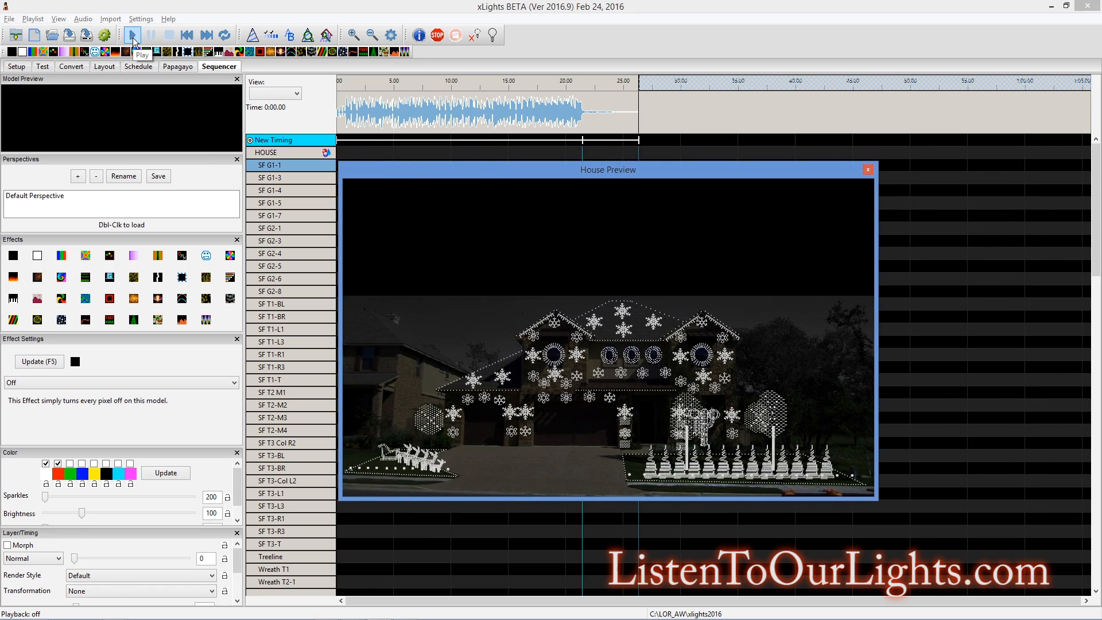
Step: Play the sequence from near its start to watch it in the House Preview, and stop playback
click(134, 40)
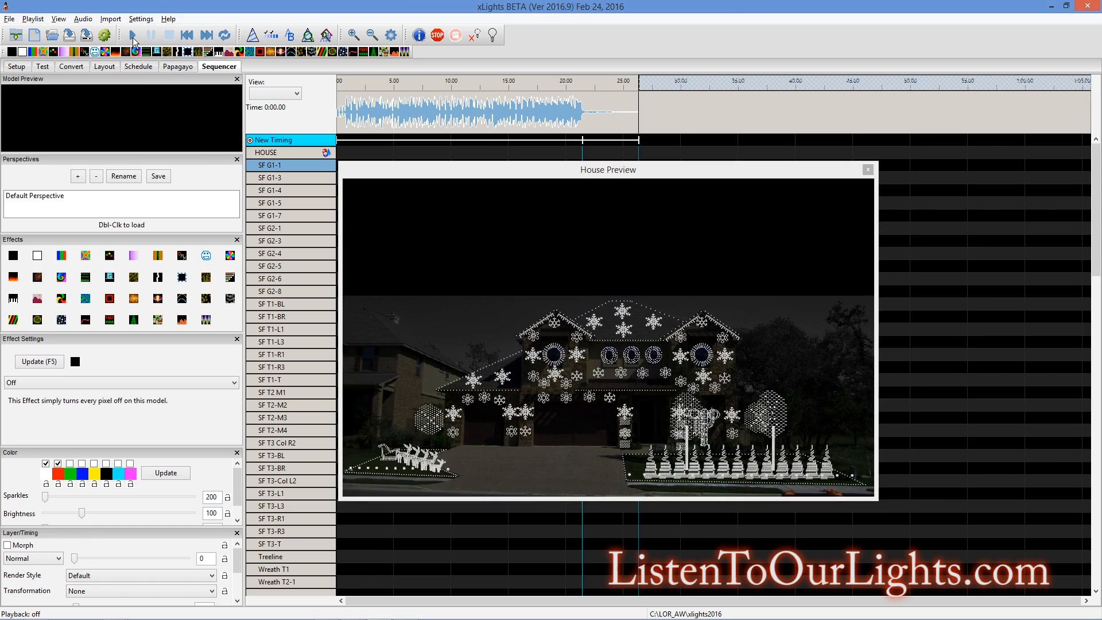
click(338, 98)
click(344, 87)
click(132, 36)
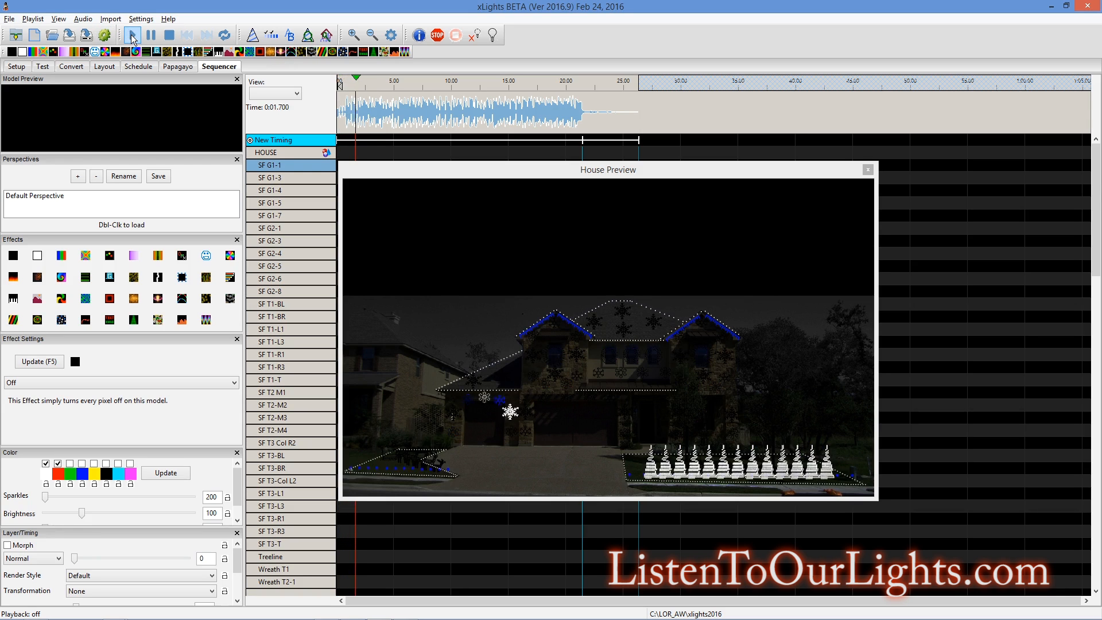
click(169, 36)
Step: Dock the House Preview above the sequencer and add a Strobe effect to the HOUSE row in the final timing interval
drag(805, 167, 170, 70)
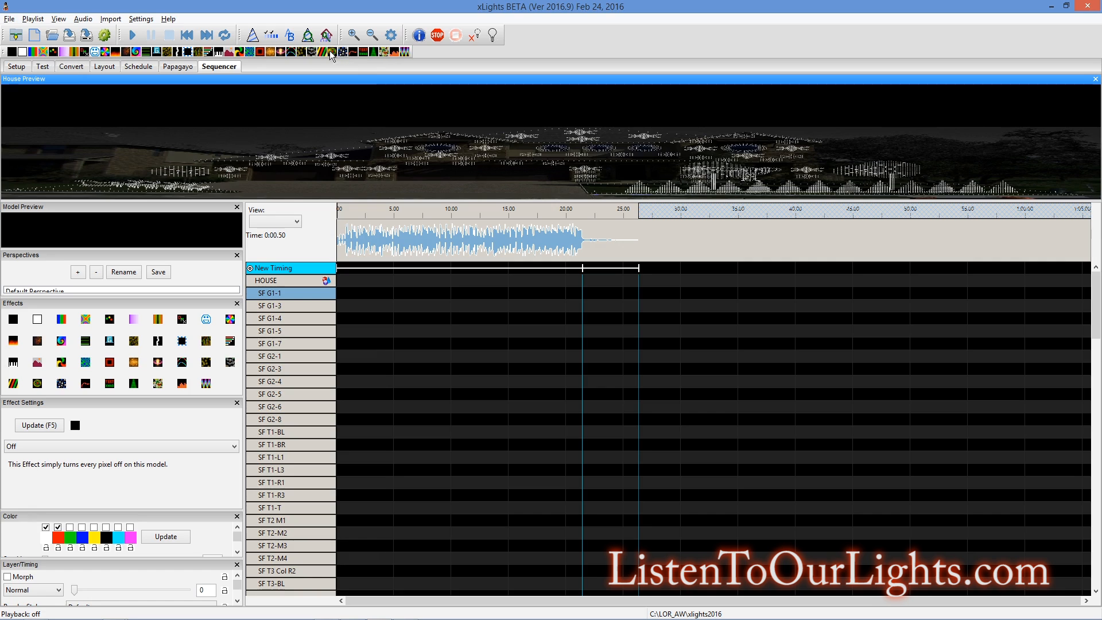
drag(342, 53, 606, 280)
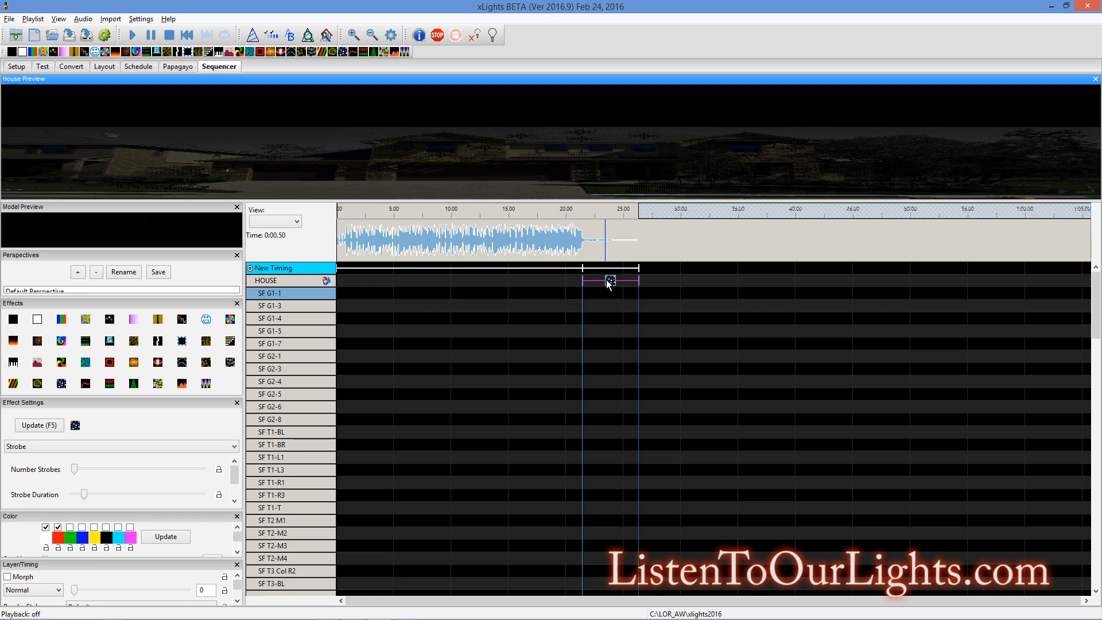
Step: Set the strobe's two active colours to blue and dark purple and raise Number Strobes to near its maximum
click(57, 527)
click(69, 527)
click(69, 527)
click(60, 538)
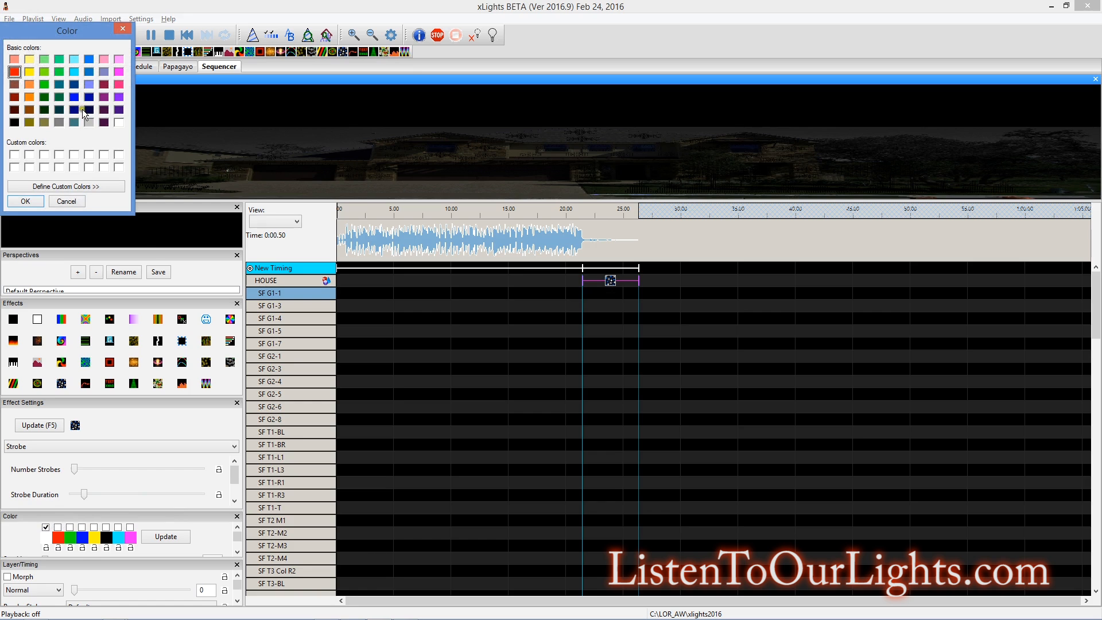
click(121, 109)
click(33, 202)
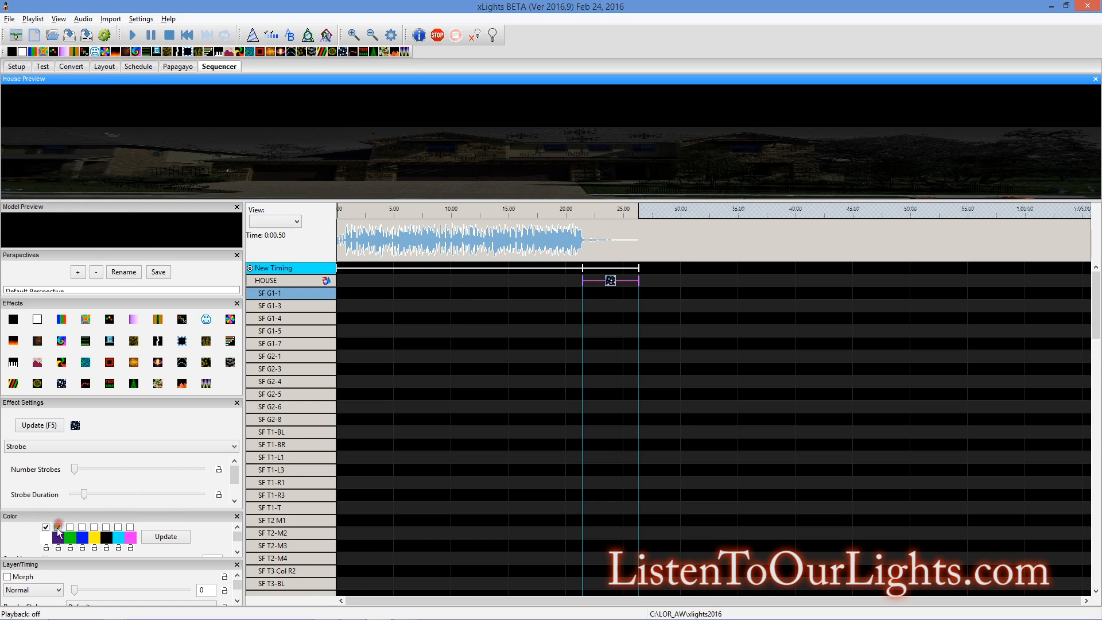
click(58, 538)
click(72, 97)
click(28, 202)
drag(73, 469, 189, 469)
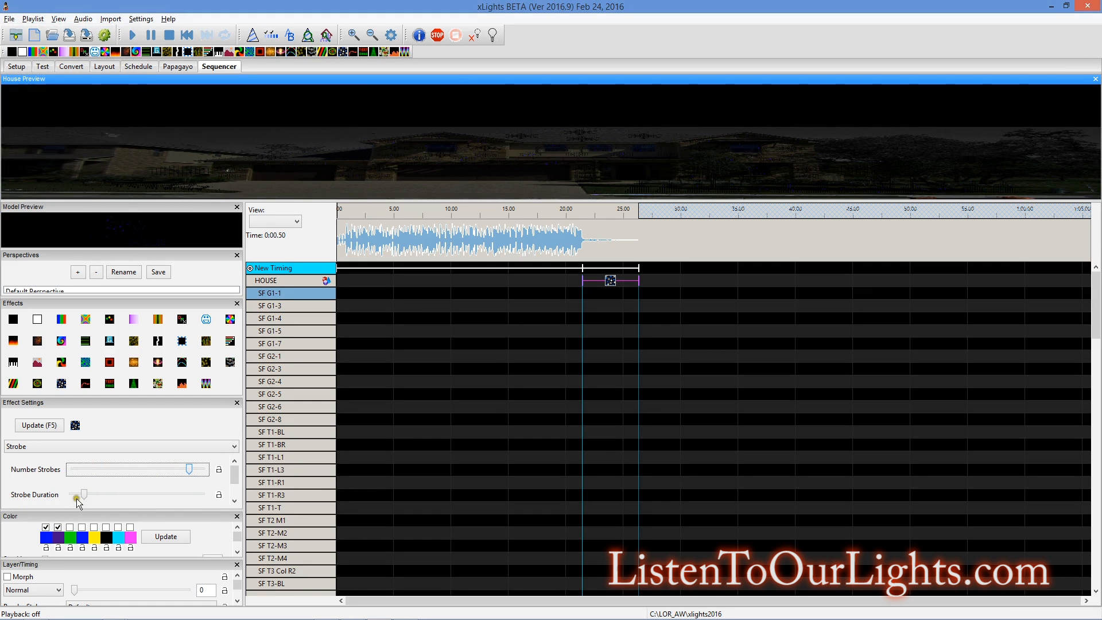
Step: Play the strobe section from about 21 seconds, undock the House Preview for a clearer view, and replay the section
click(584, 241)
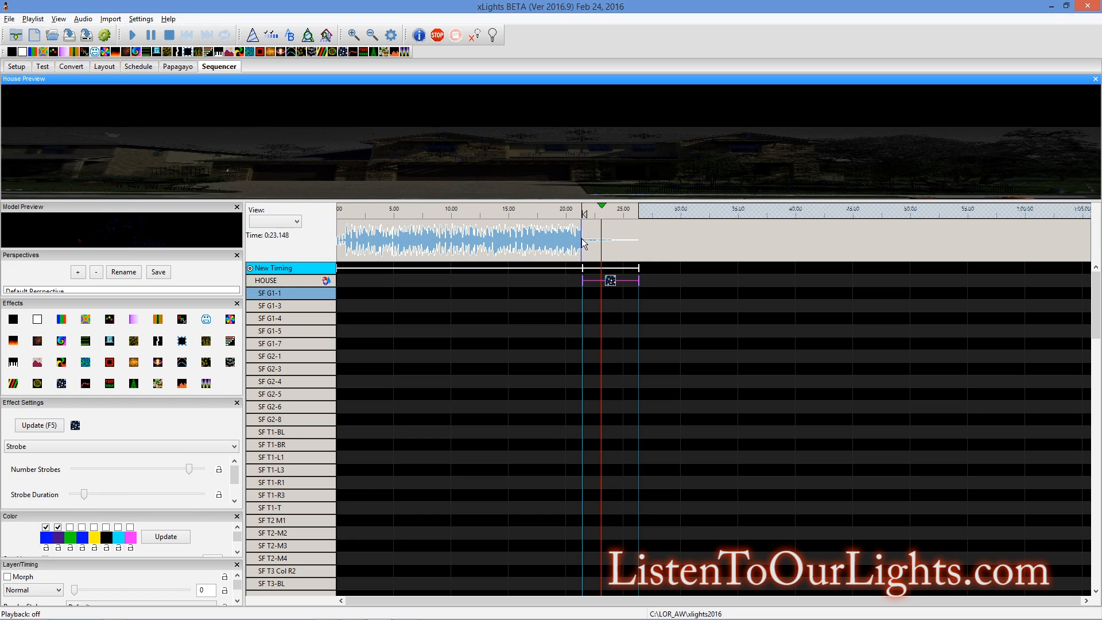
key(space)
drag(557, 80, 584, 234)
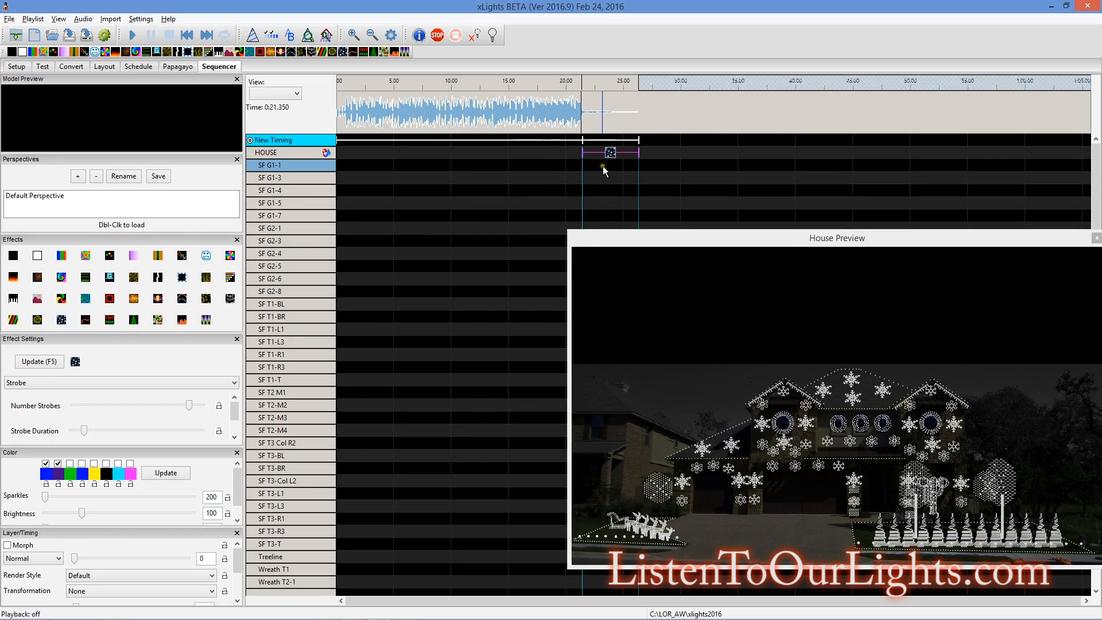
click(585, 112)
key(space)
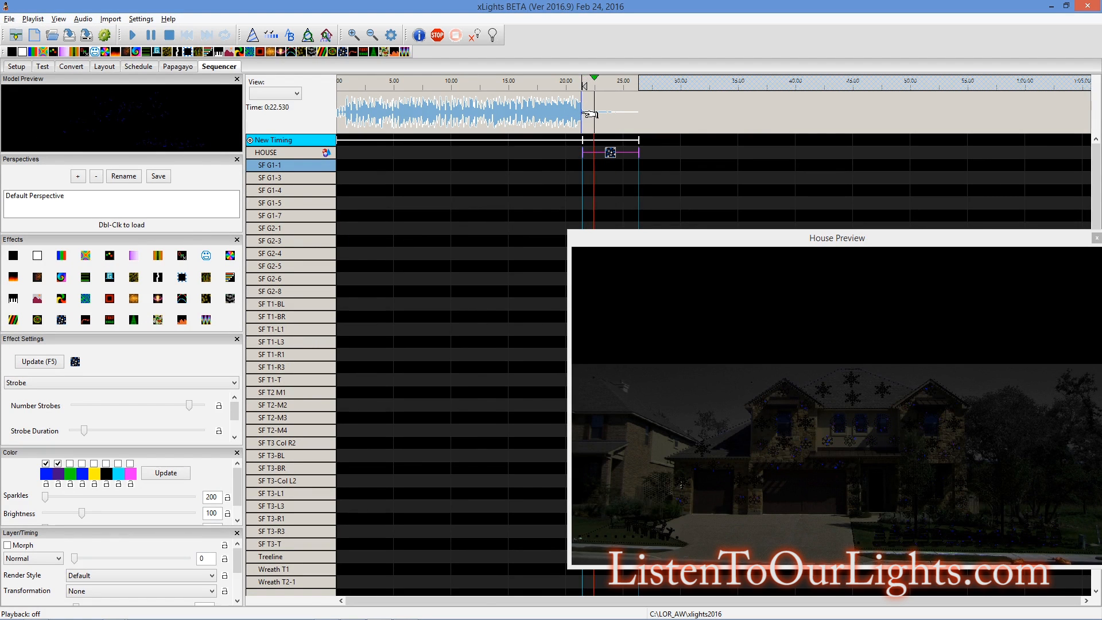
key(space)
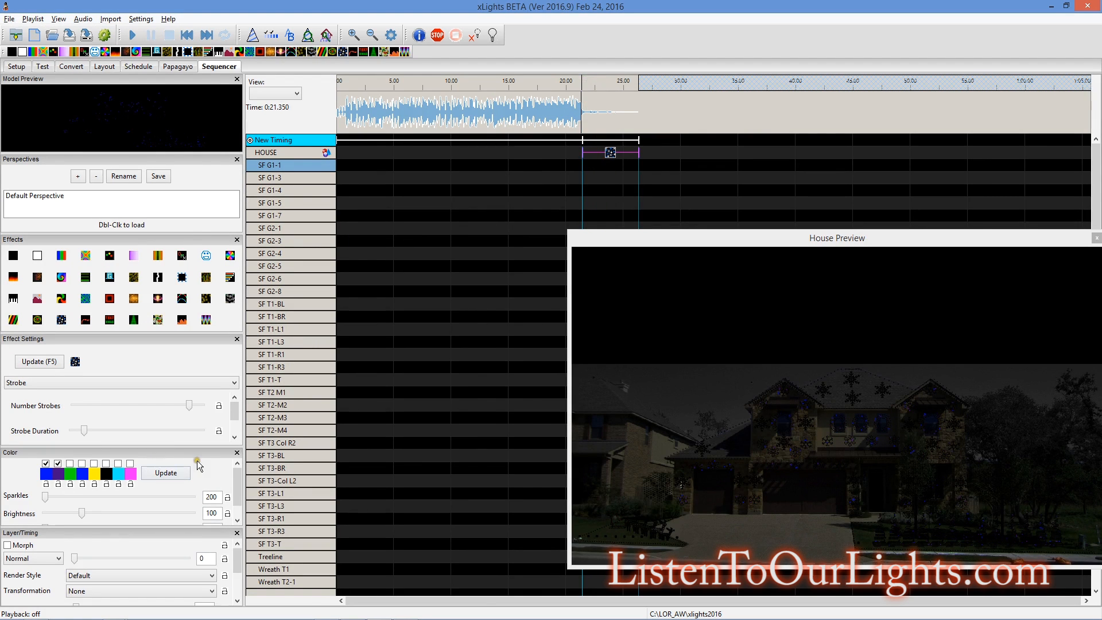
Step: Undock the Effect Settings, raise Number Strobes to the maximum, increase Strobe Duration, update the effect and close the settings window
drag(125, 343, 386, 323)
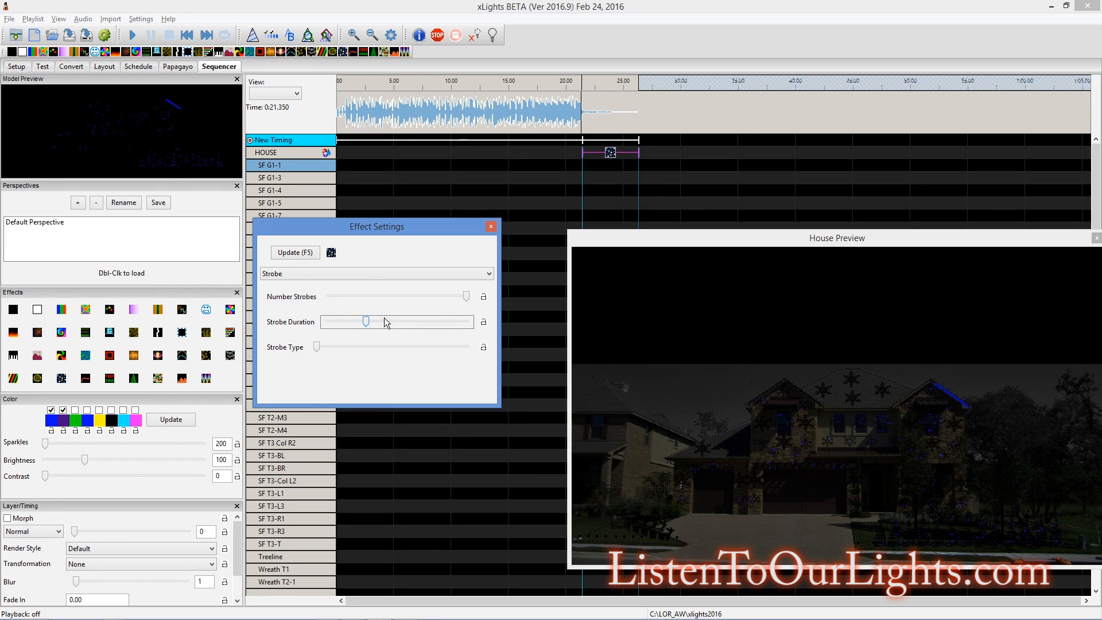
click(300, 256)
click(489, 227)
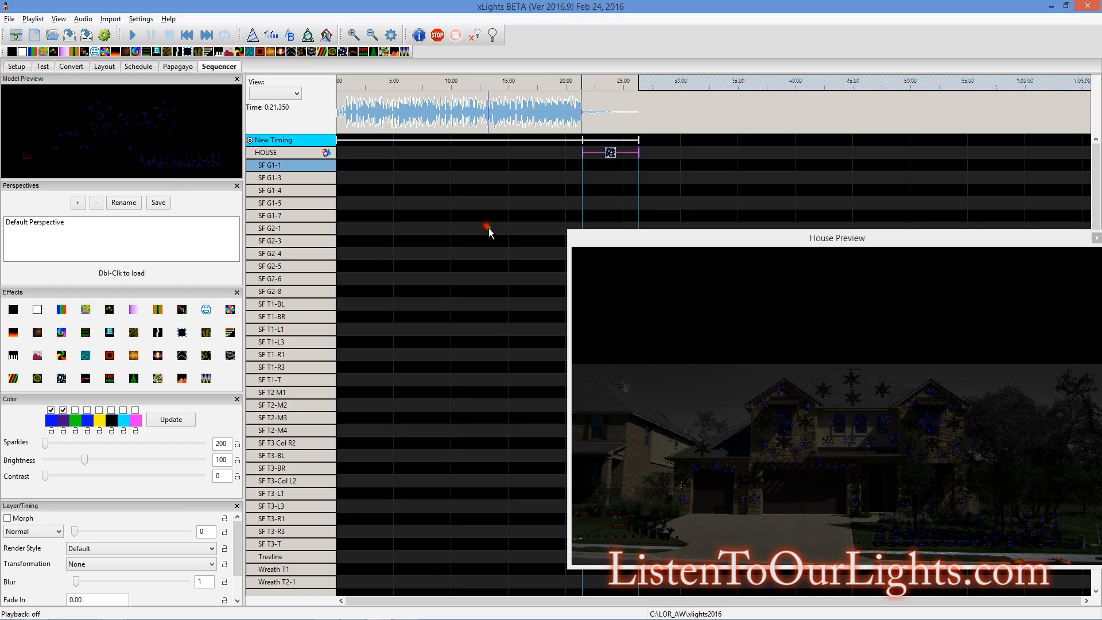
Step: Close the House Preview and save the sequence as batman in the xlights2016 folder
drag(982, 244, 856, 243)
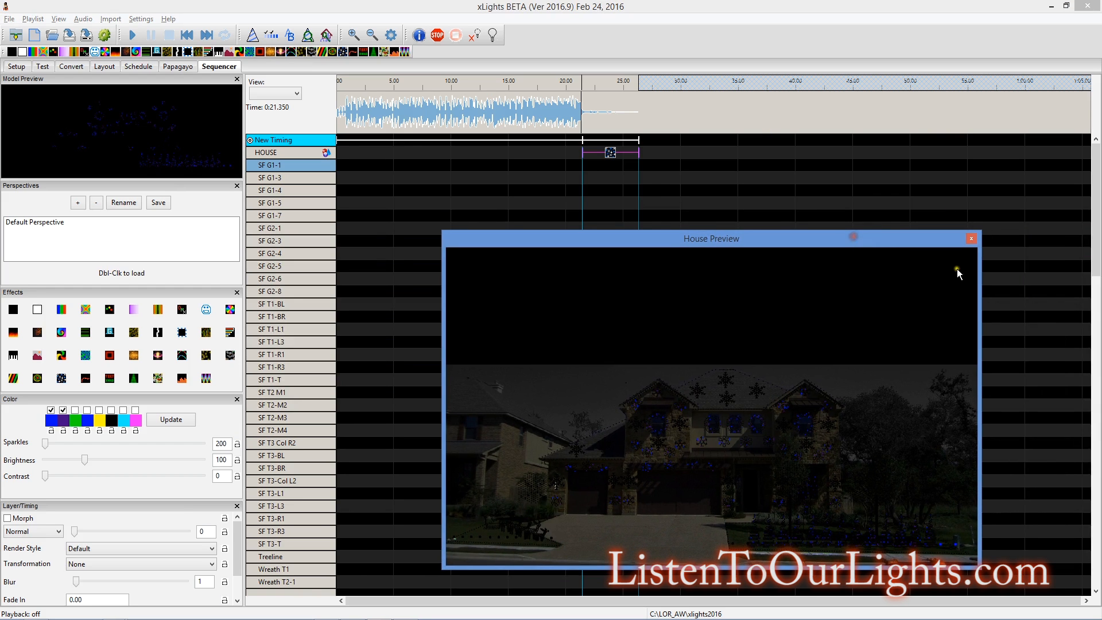
click(972, 238)
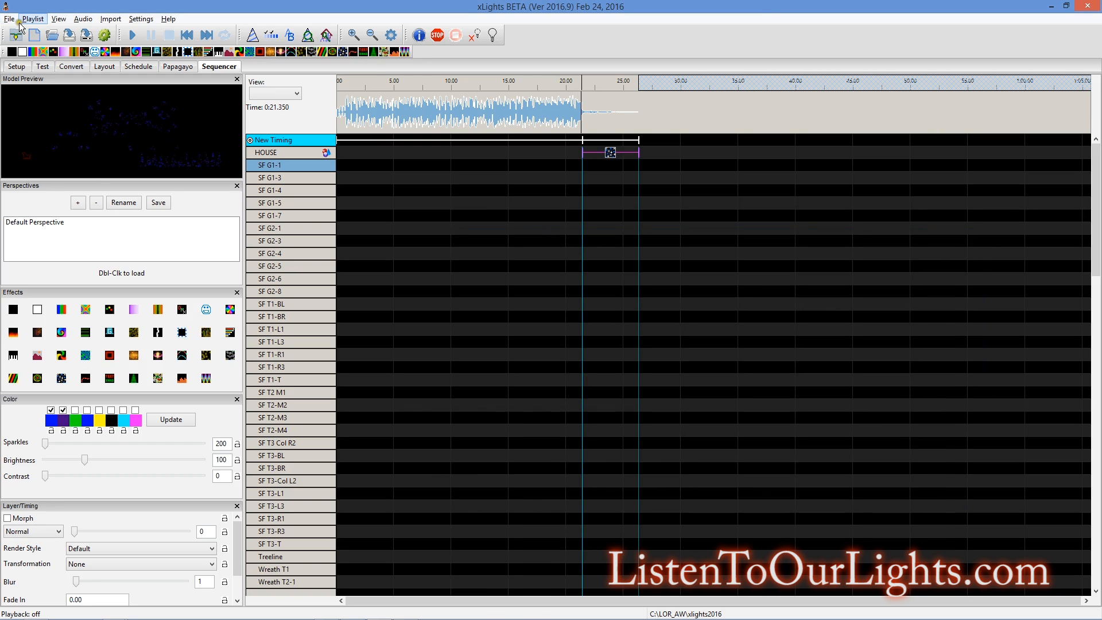
click(86, 37)
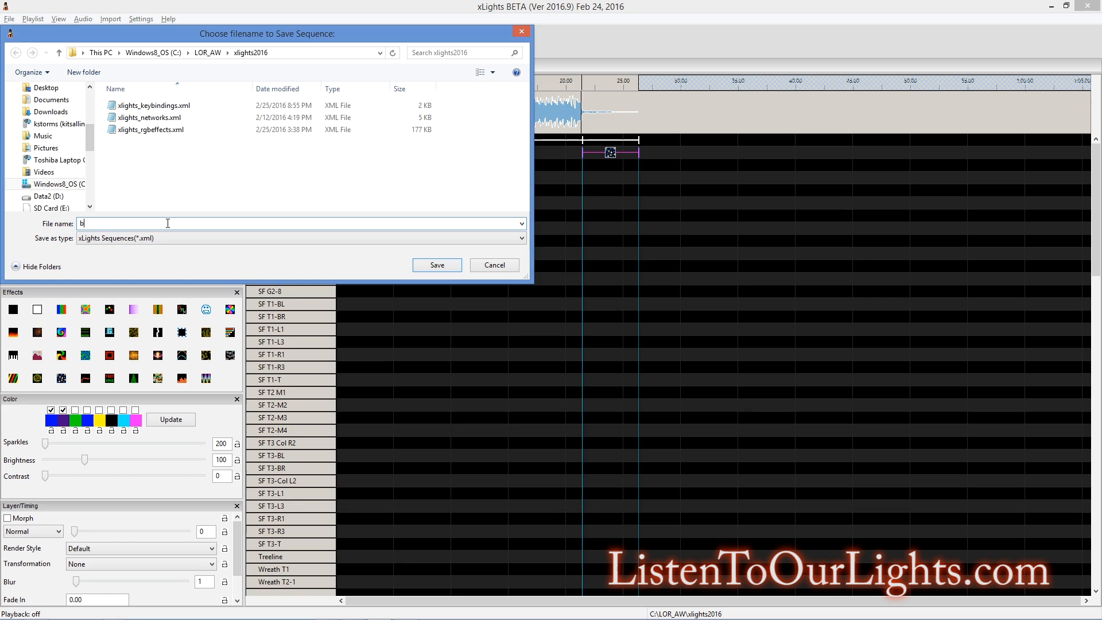
key(Return)
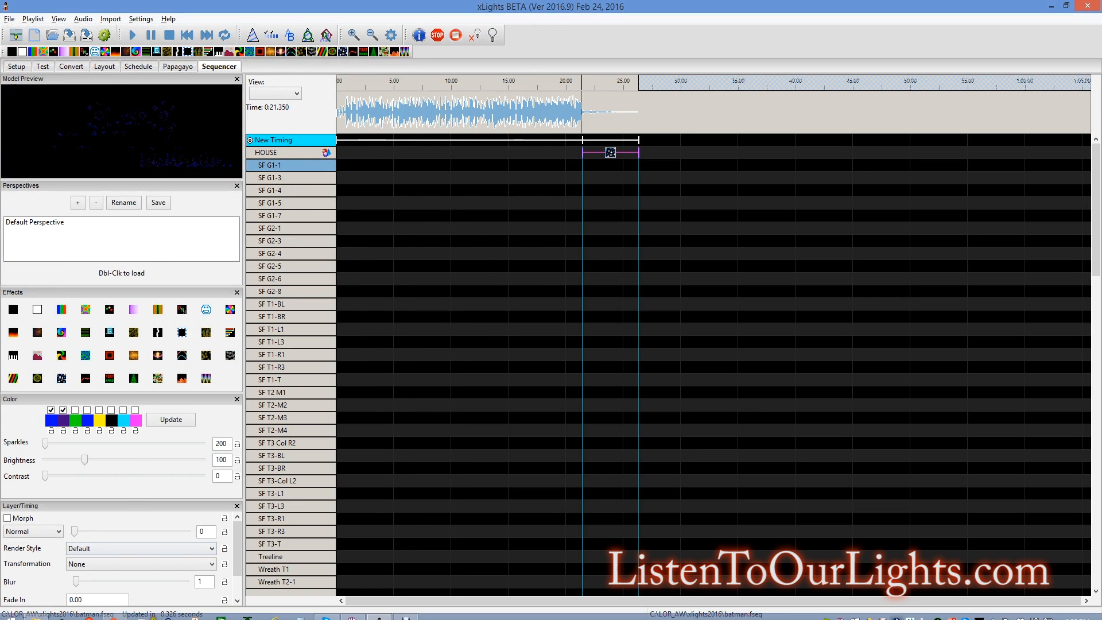
Step: Start choosing a sequence file in the file converter and browse to the C:\LOR_AW\xlights2016 folder
click(70, 69)
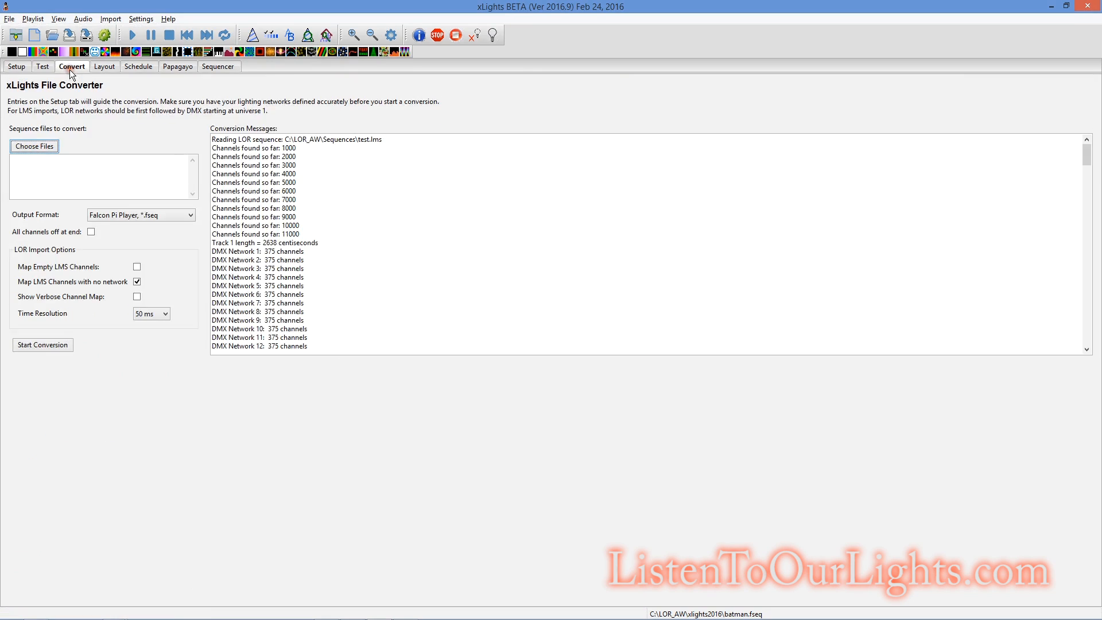
click(27, 147)
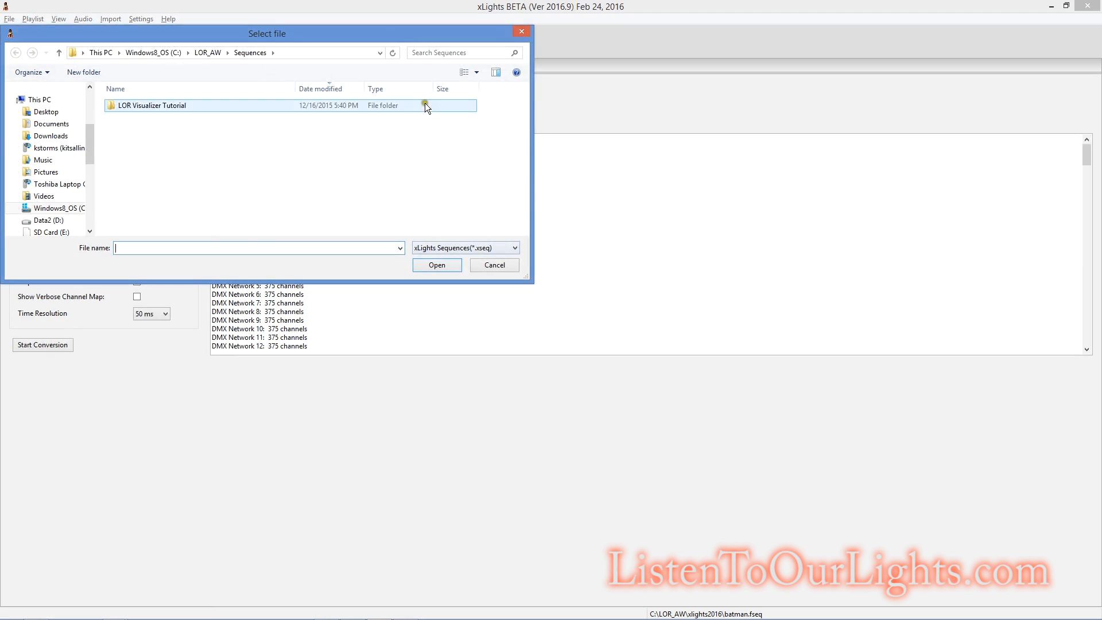
click(380, 53)
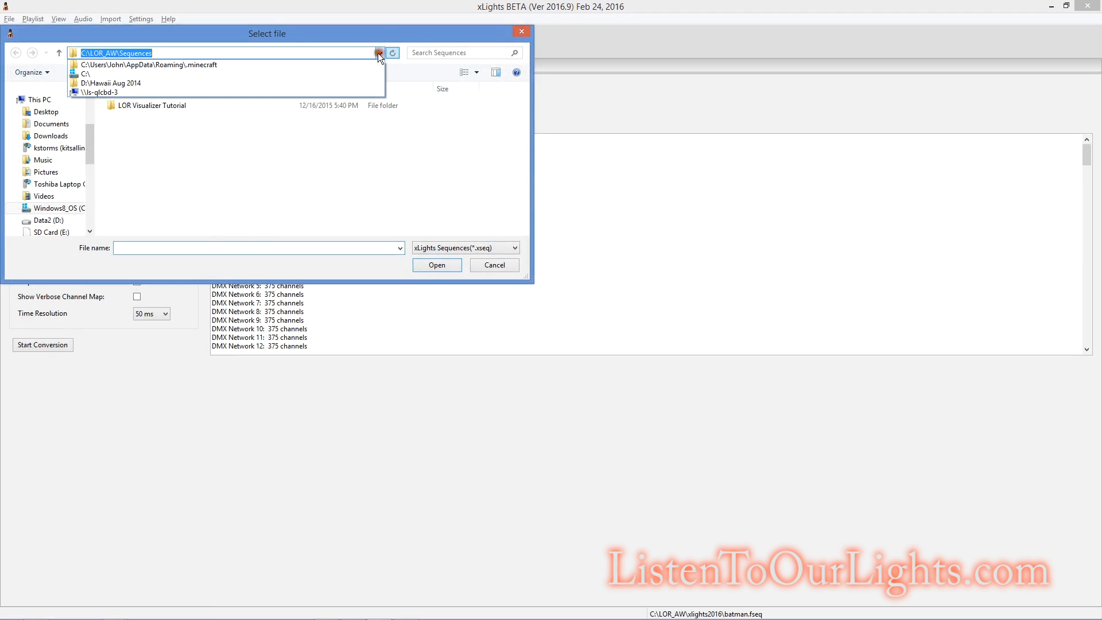
click(198, 65)
click(197, 53)
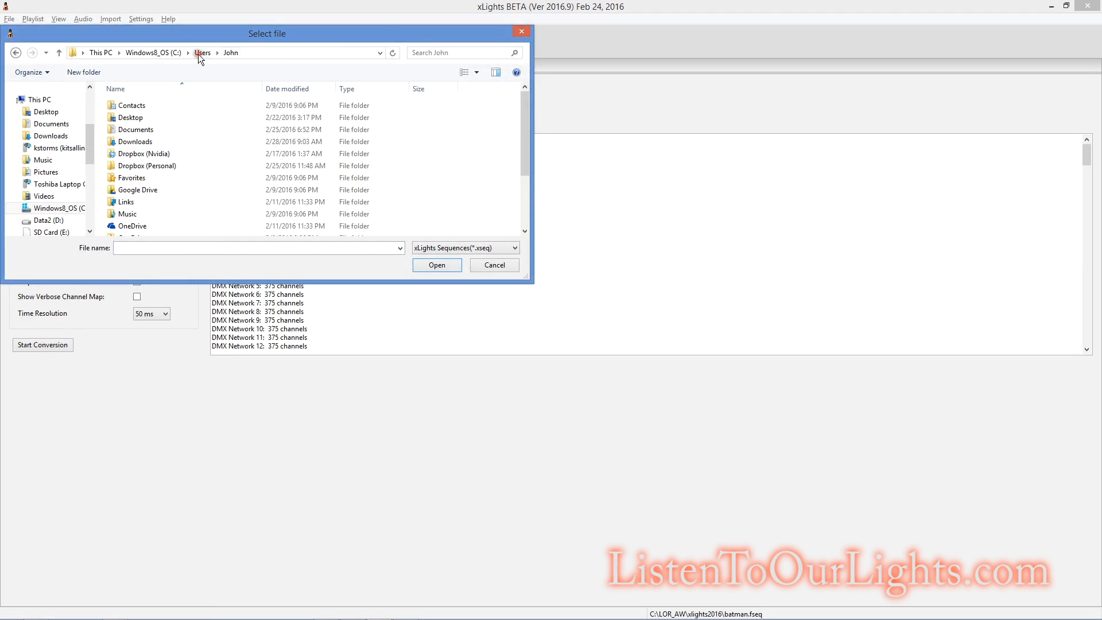
click(66, 208)
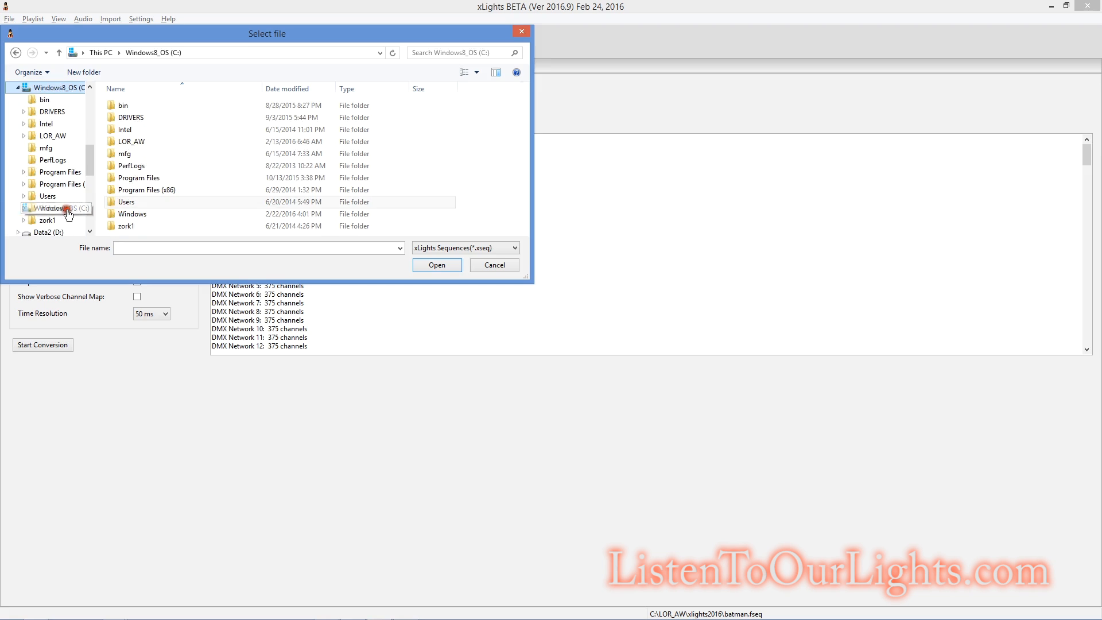
double_click(131, 142)
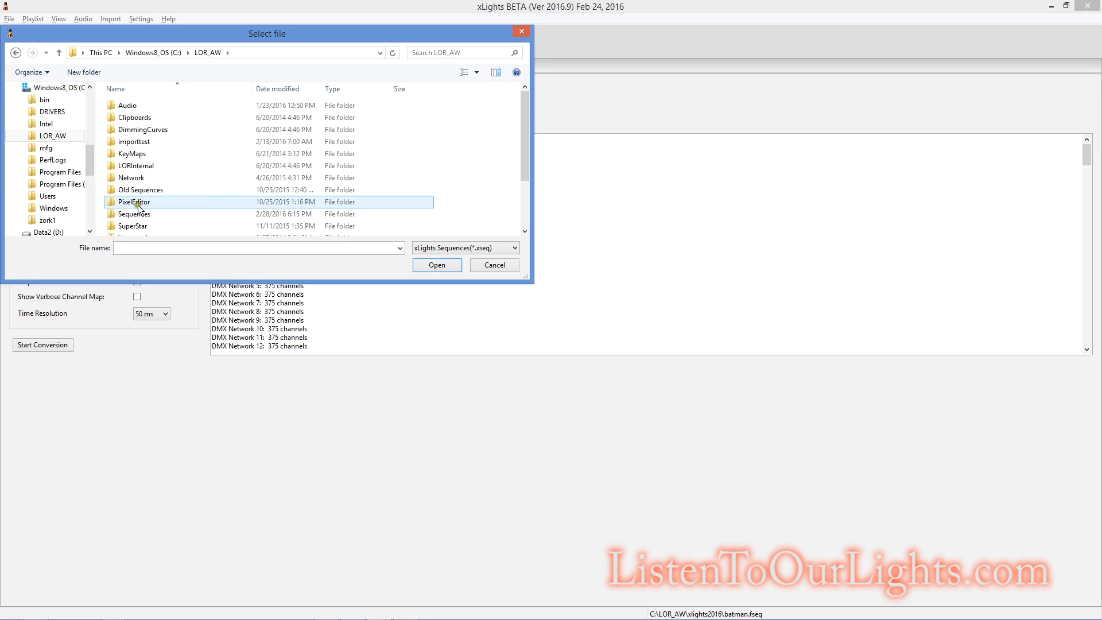
scroll(280, 247, down, 2)
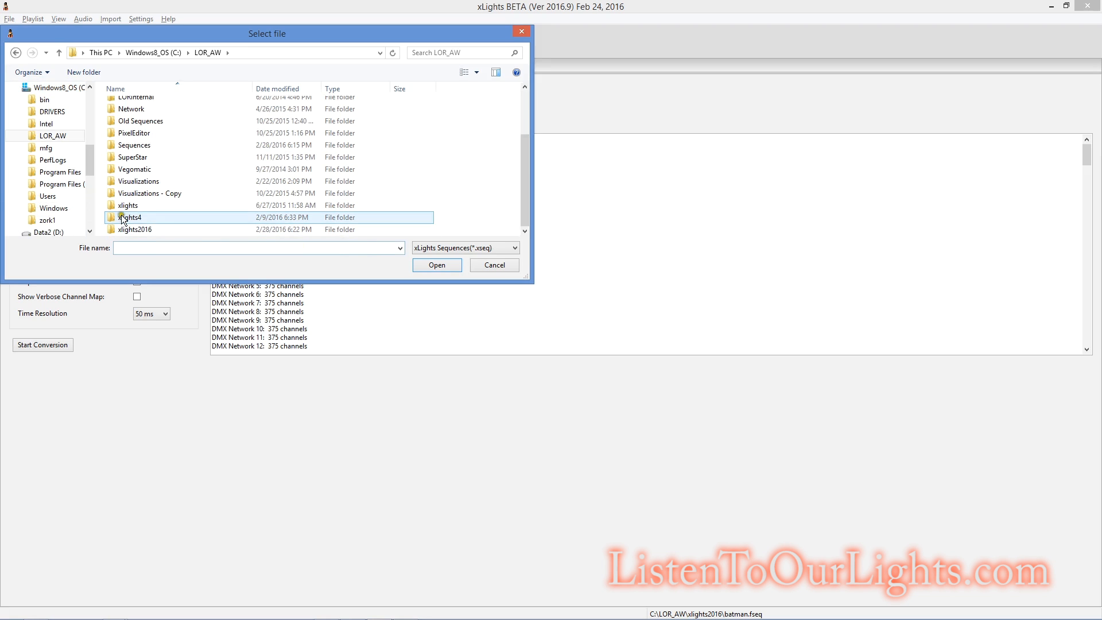
double_click(128, 229)
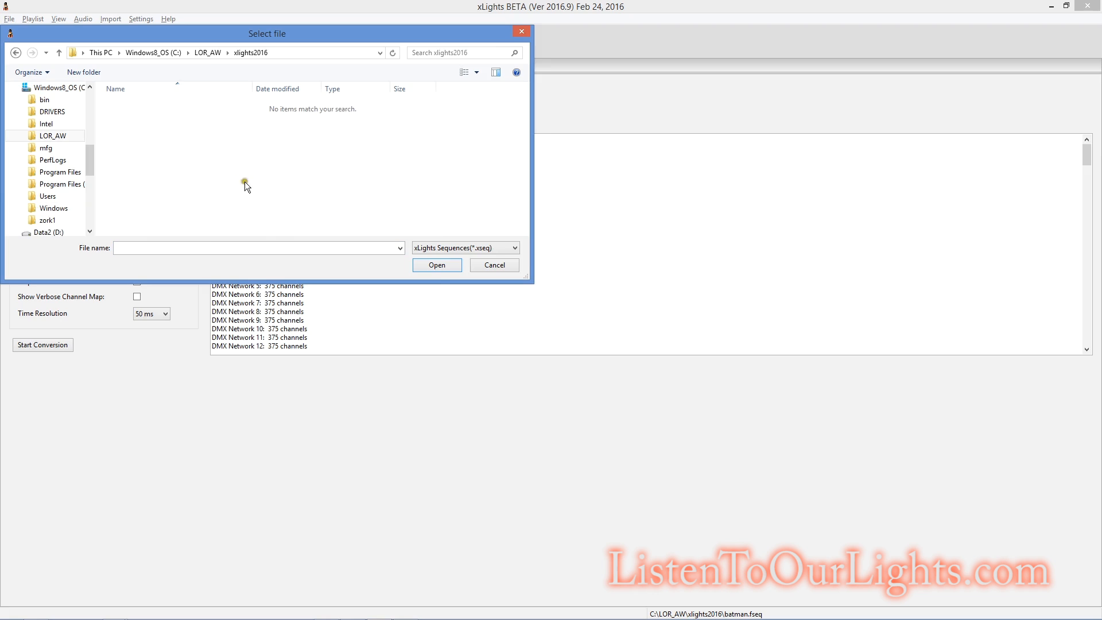
Step: Filter the files to Falcon Pi Player Sequences (*.fseq) and load batman.fseq into the converter
click(458, 250)
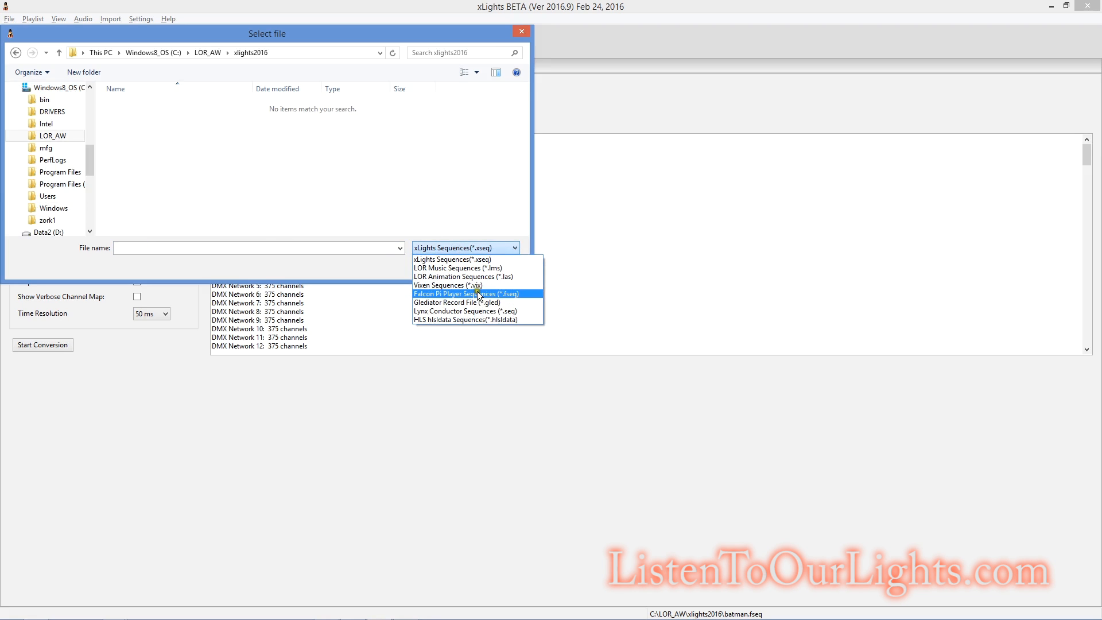
click(364, 243)
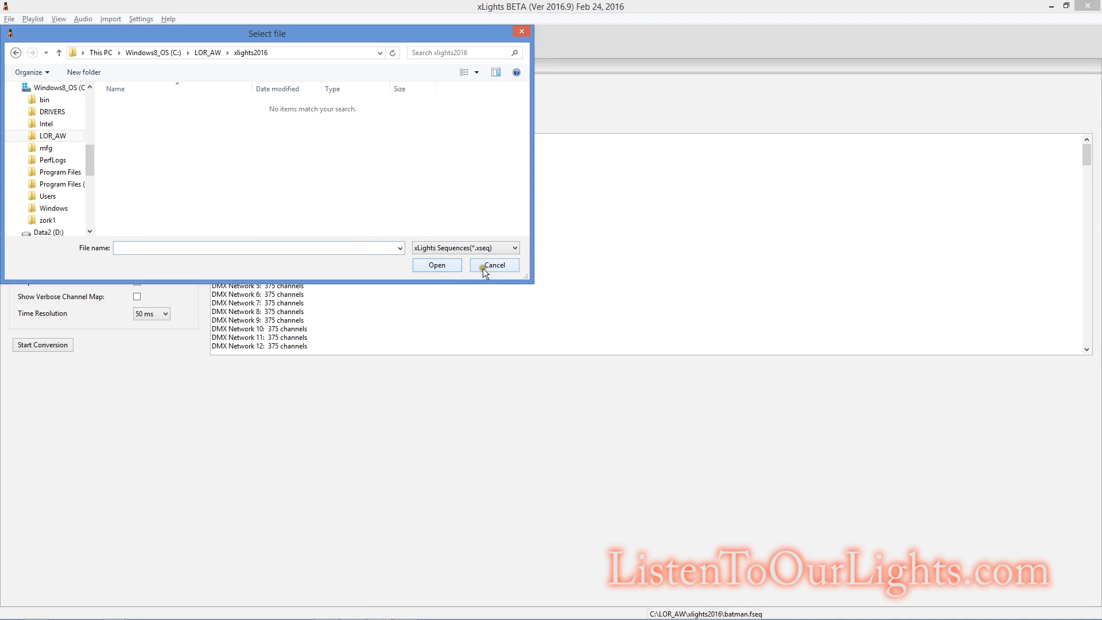
click(486, 246)
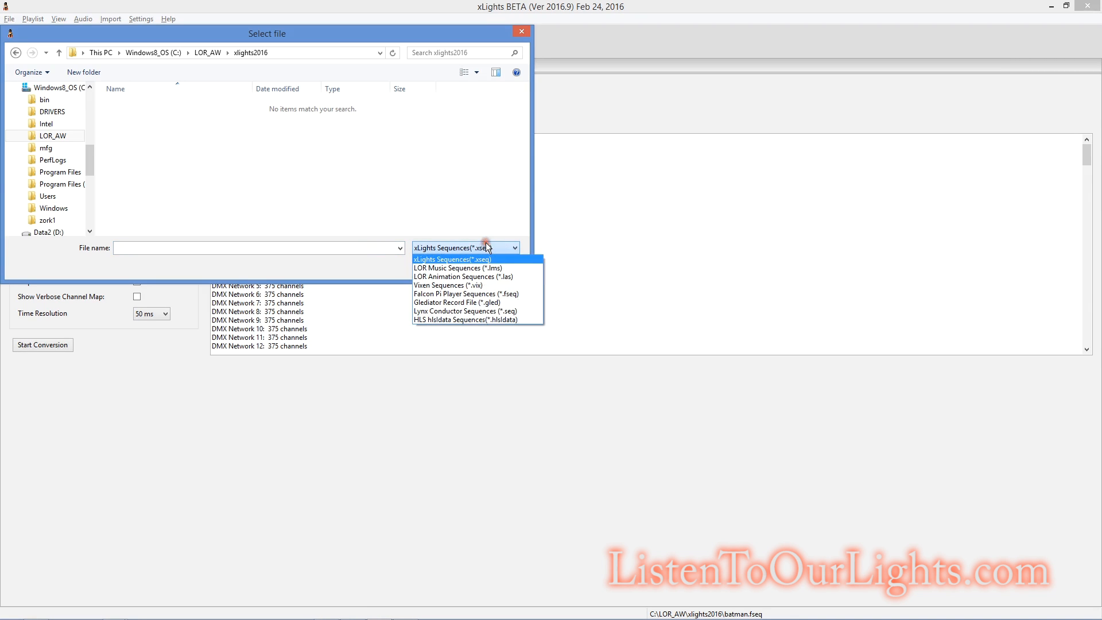
click(508, 294)
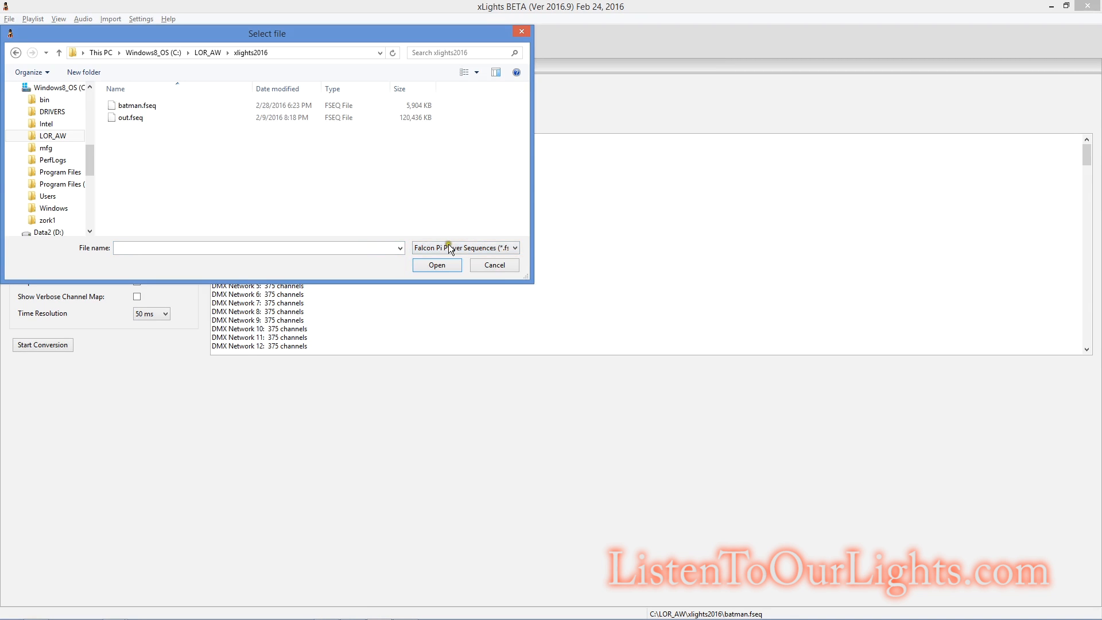
click(150, 106)
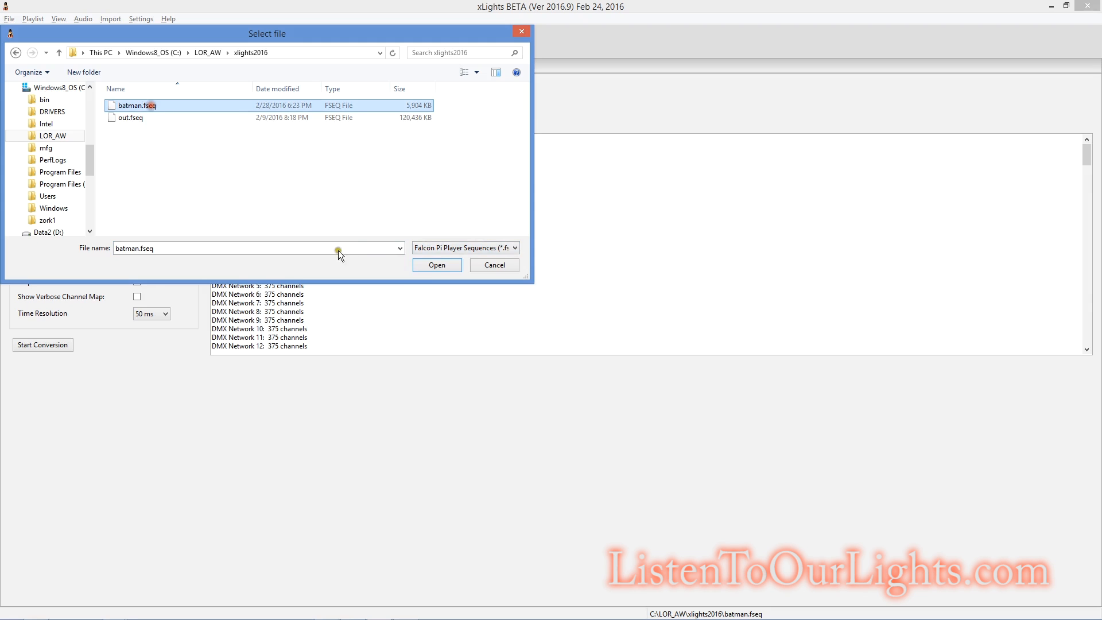
click(446, 266)
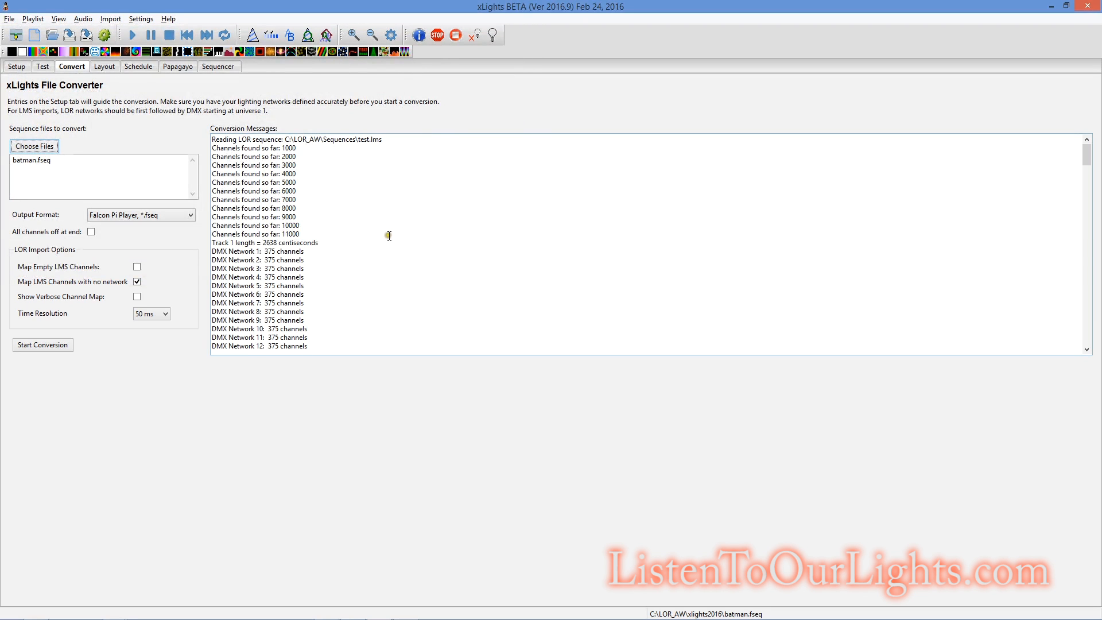
Step: Set the converter's output format to LOR Sequence *.las or *.lms with a 50 ms time resolution
click(164, 216)
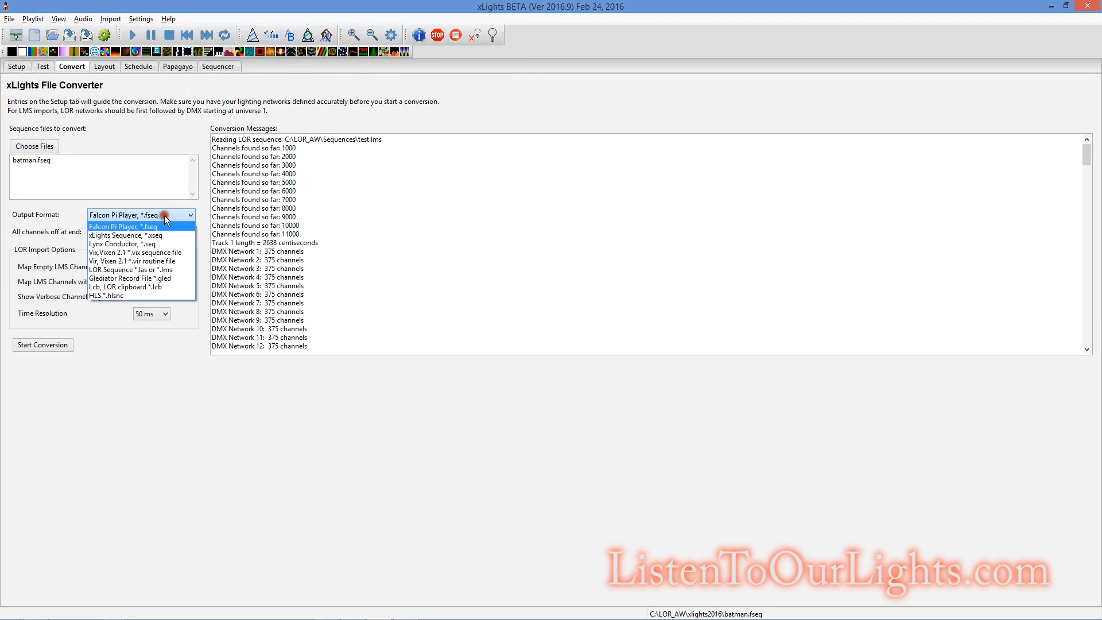
click(166, 270)
click(162, 313)
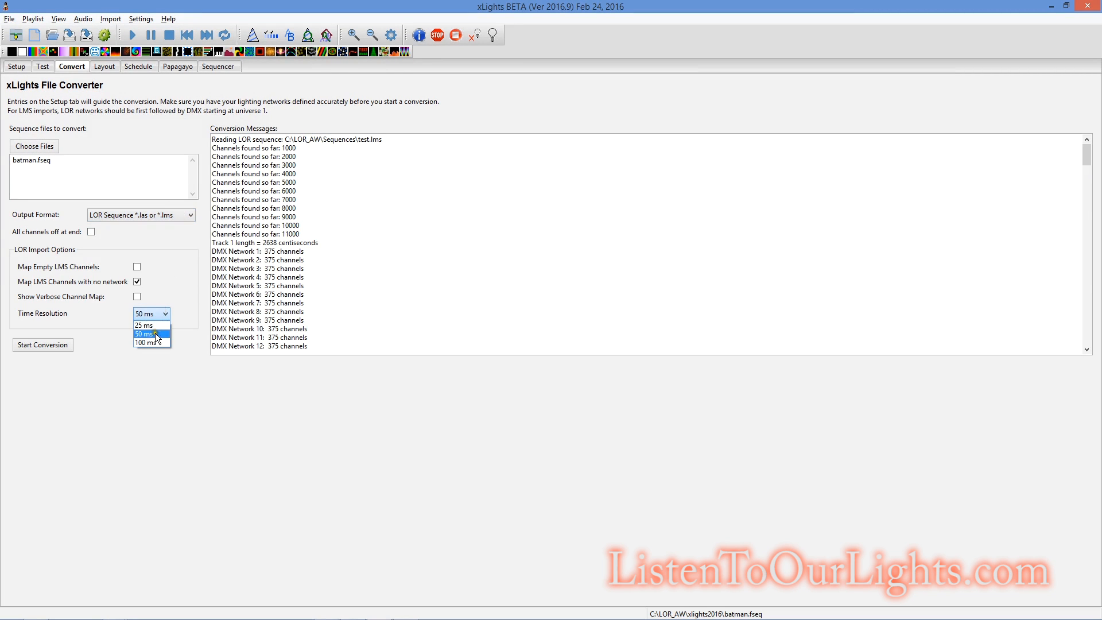
click(155, 334)
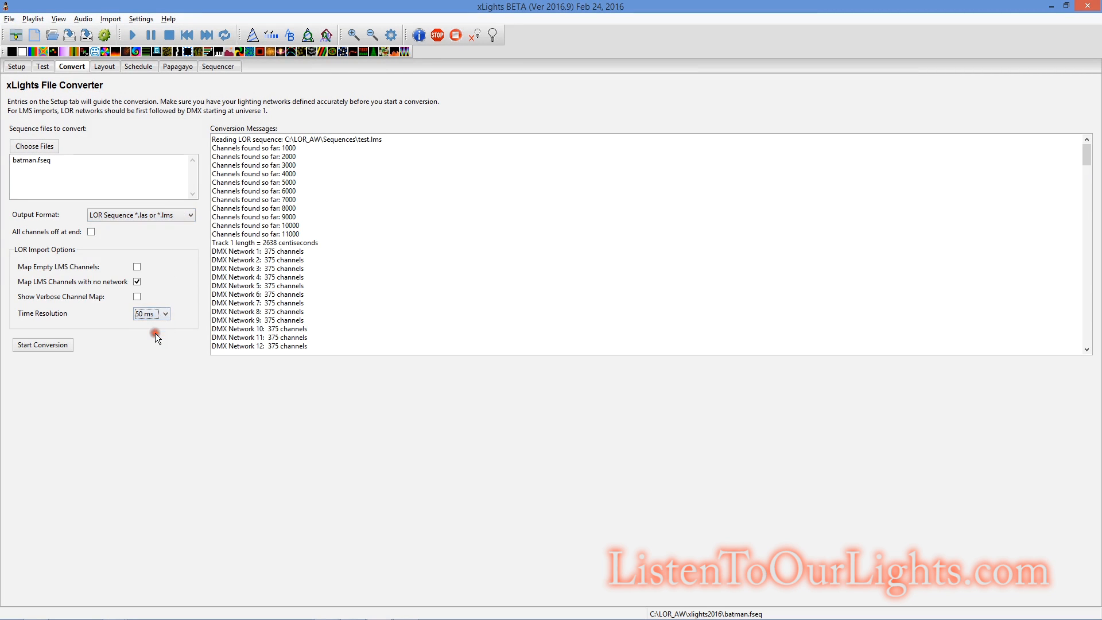
Step: Enable Map Empty LMS Channels, disable Map LMS Channels with no network, and run the conversion of batman.fseq
click(137, 268)
click(136, 282)
click(49, 347)
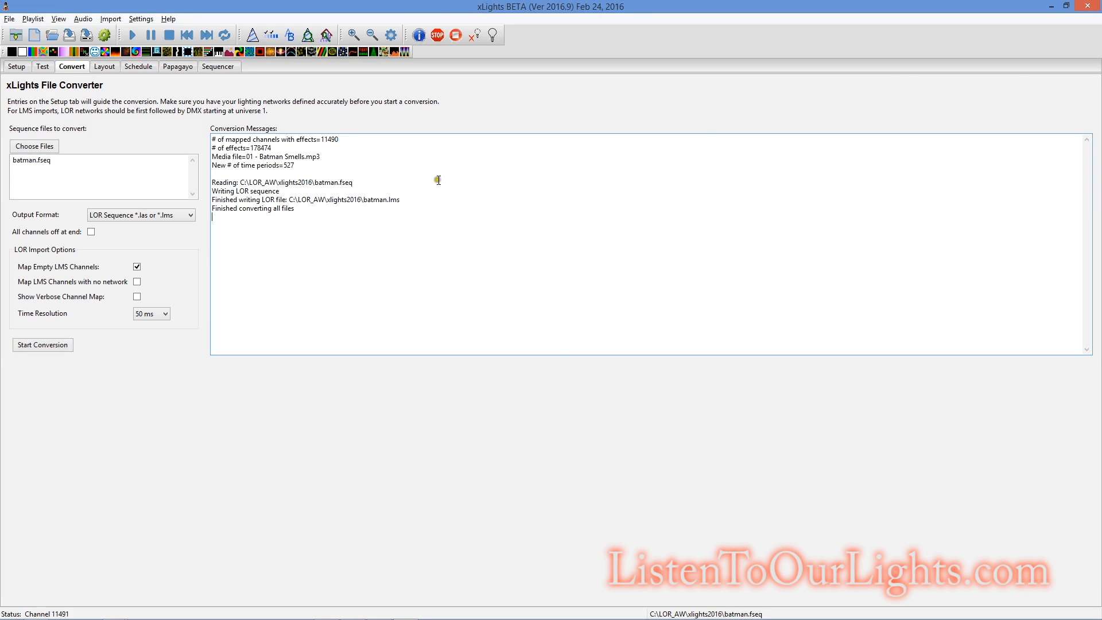
Step: Close xLights, saving the models, views, perspectives and preset changes
click(1089, 7)
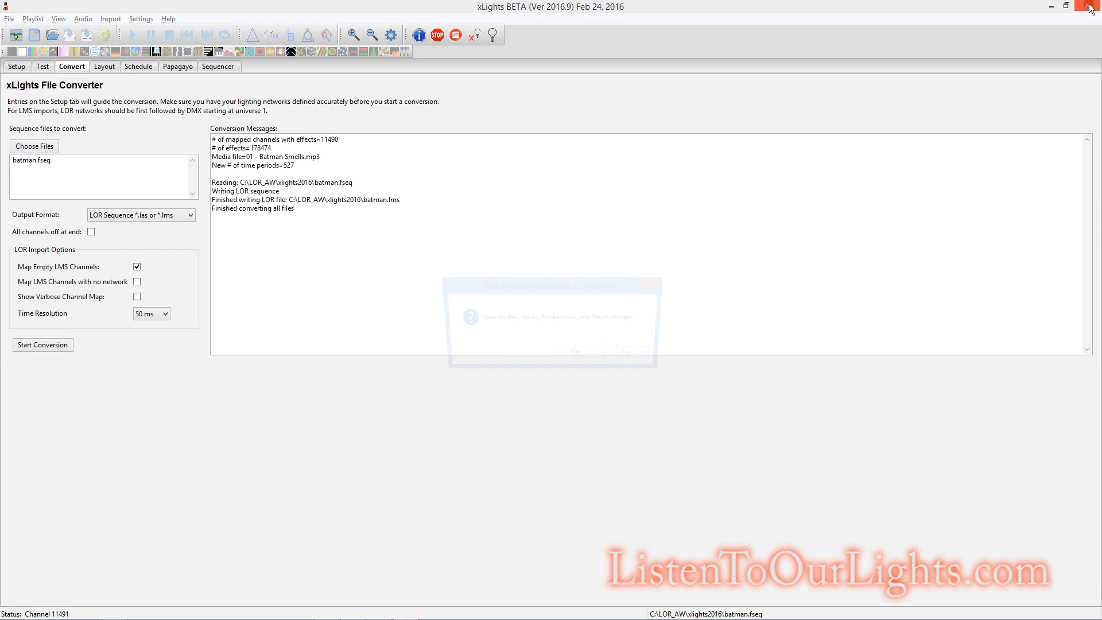
click(578, 356)
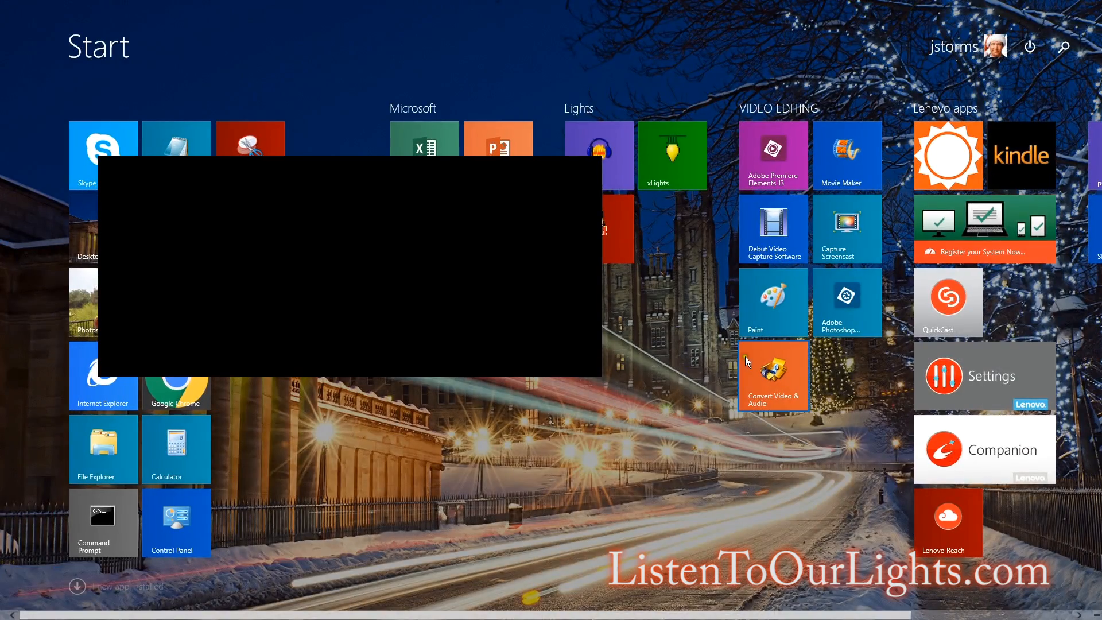
click(77, 586)
scroll(970, 613, down, 5)
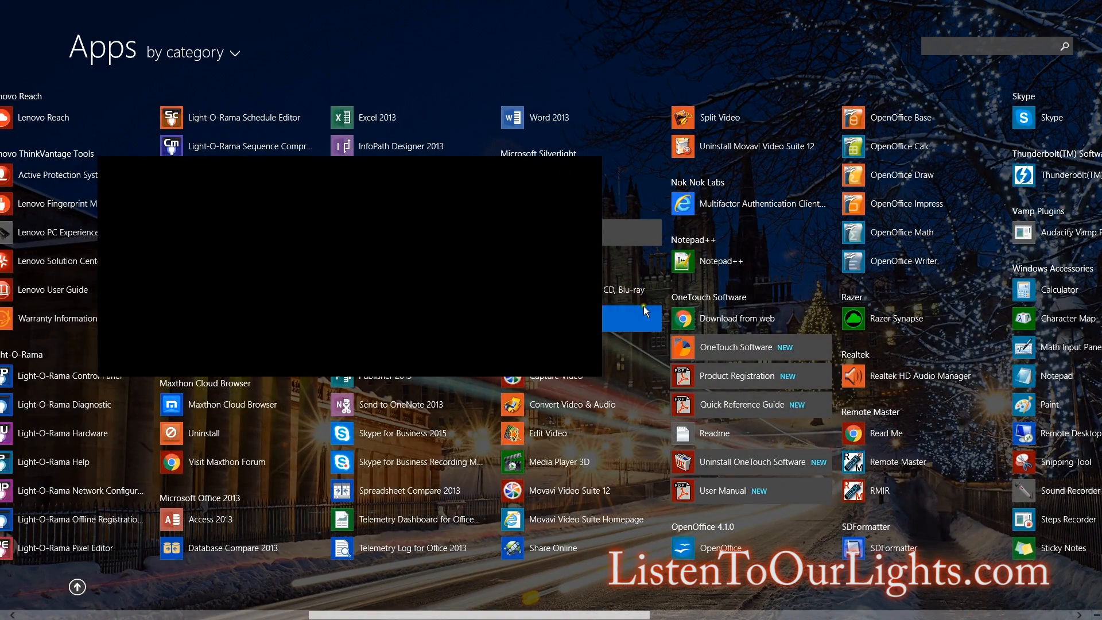
click(92, 378)
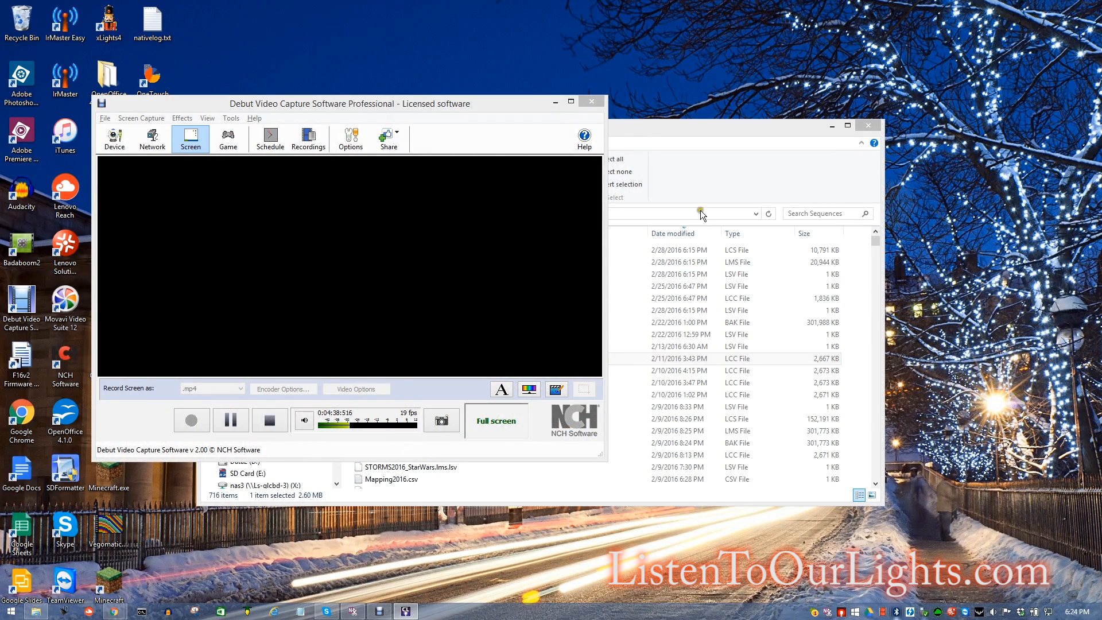
click(555, 102)
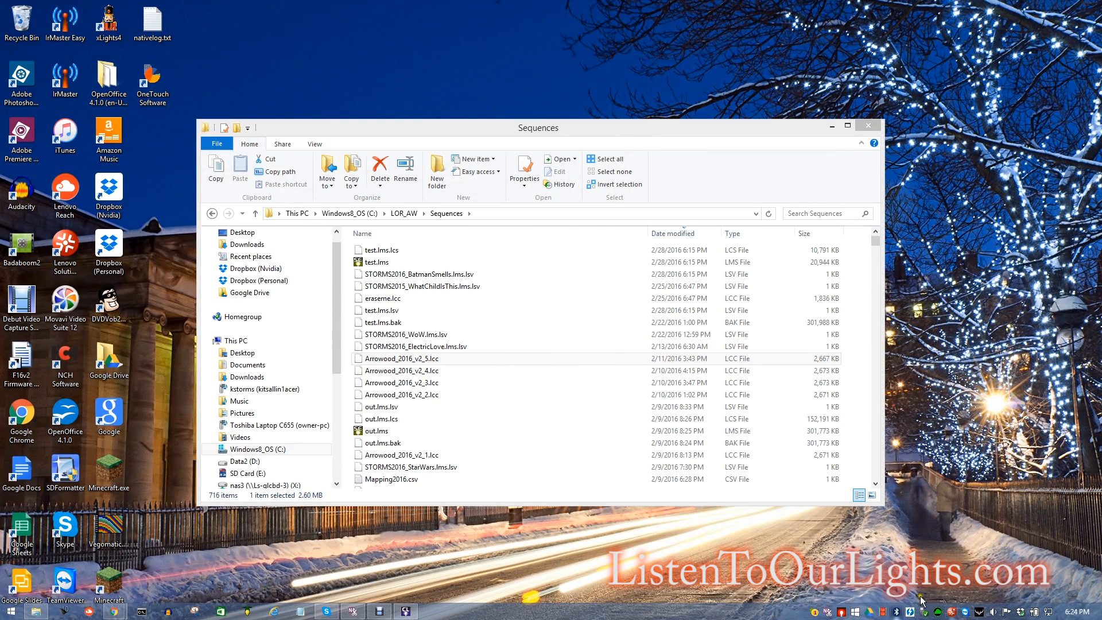
Step: Switch to the Light-O-Rama Sequence Editor and open batman.lms from the LOR_AW\xlights2016 folder
right_click(841, 613)
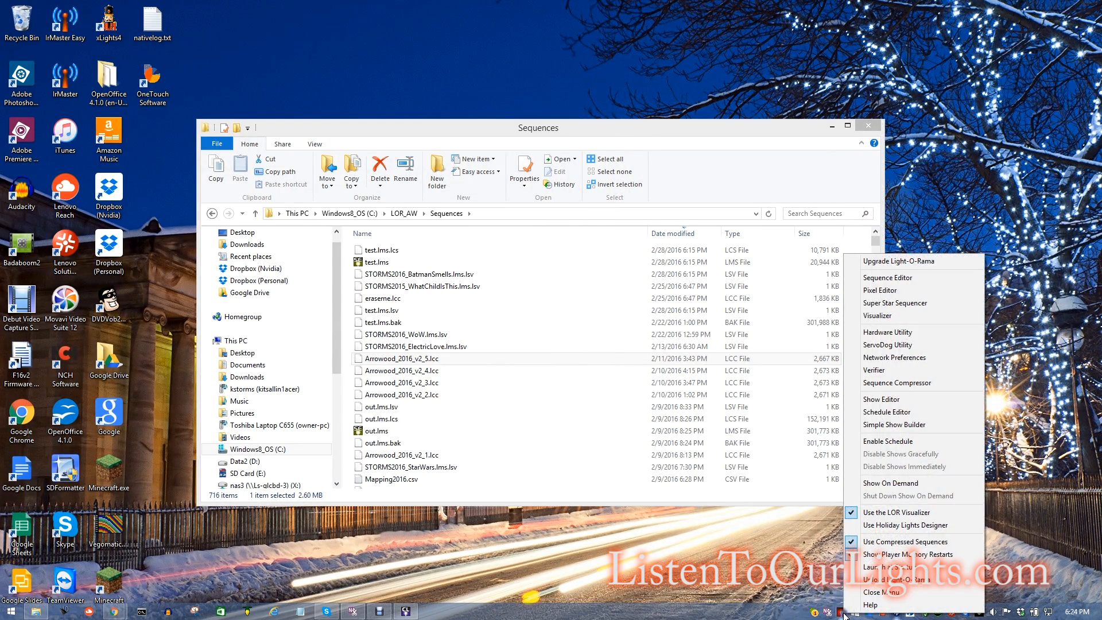
click(929, 281)
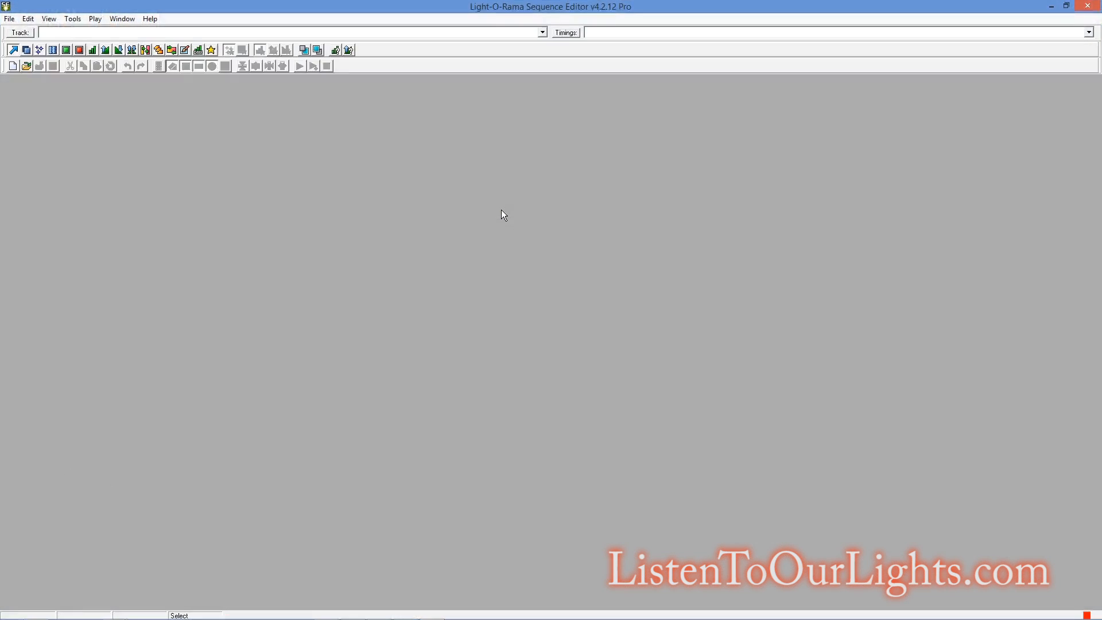
click(26, 67)
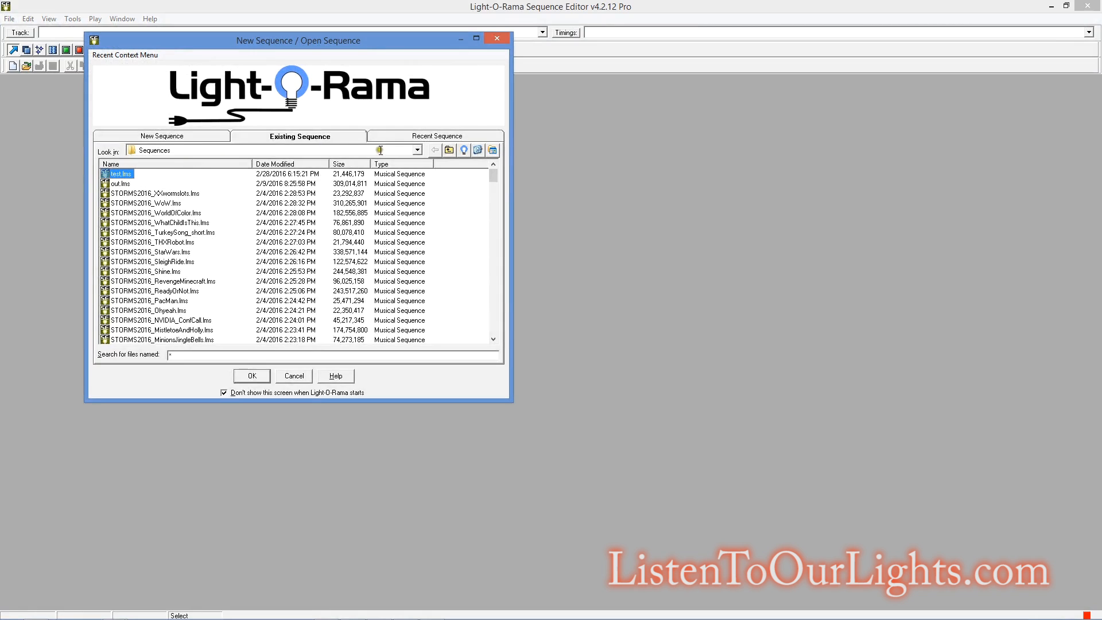
click(449, 151)
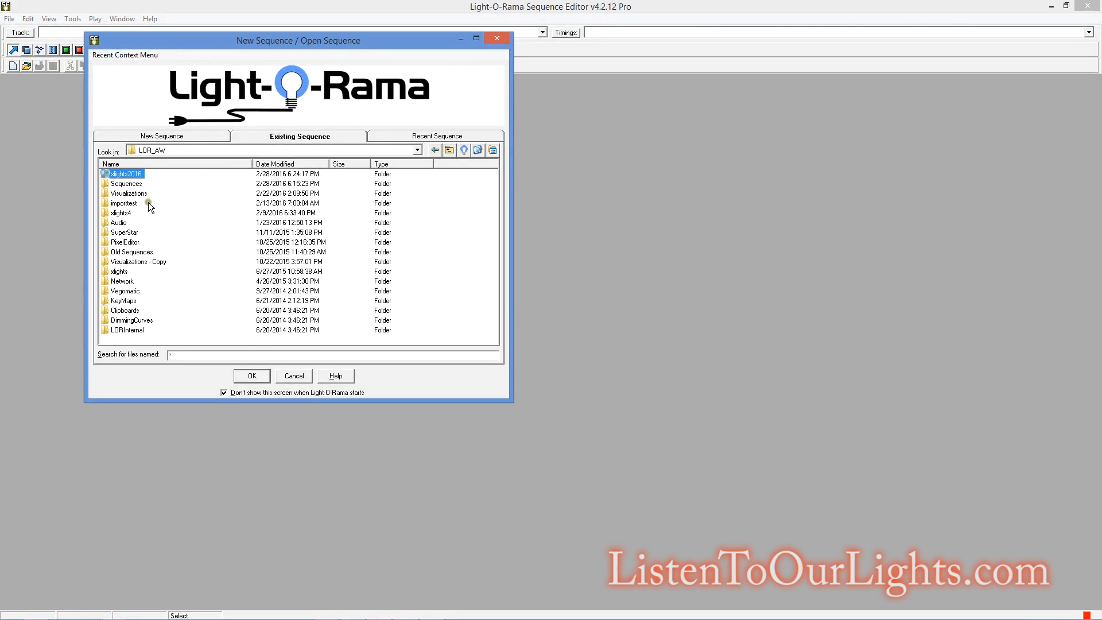
double_click(127, 175)
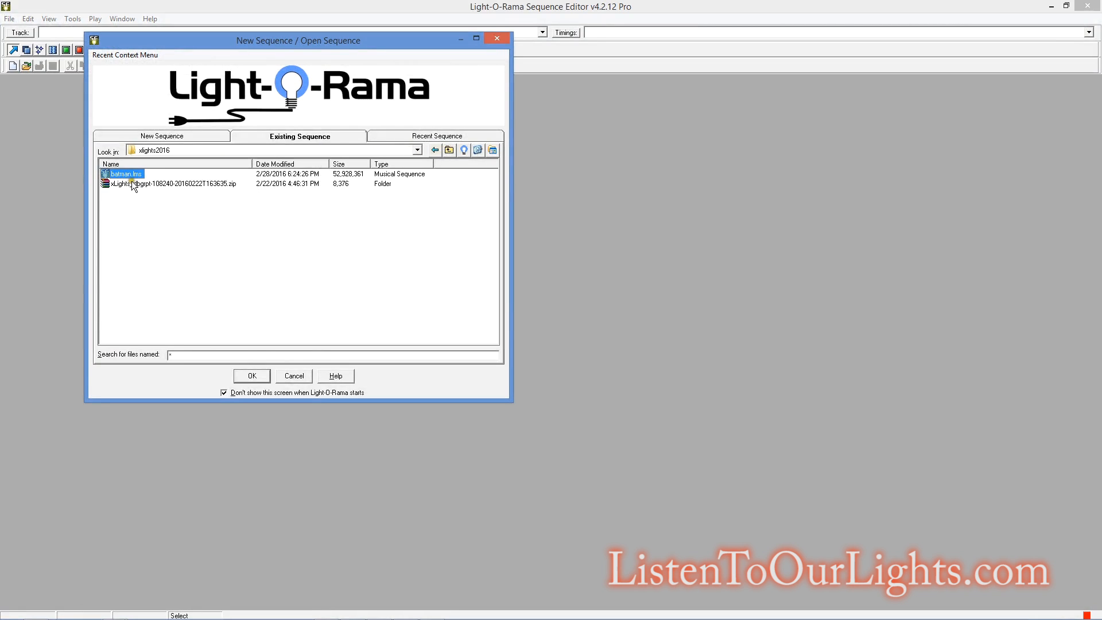
double_click(131, 175)
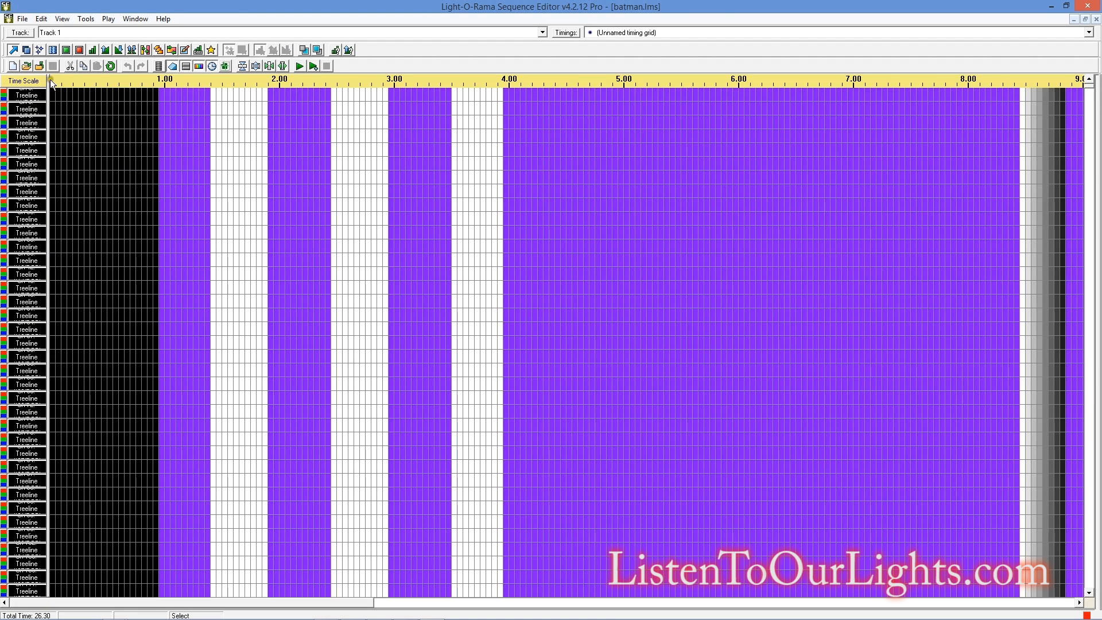
Step: Widen the channel name column in batman.lms until the full Treeline channel names fit
drag(50, 80, 103, 81)
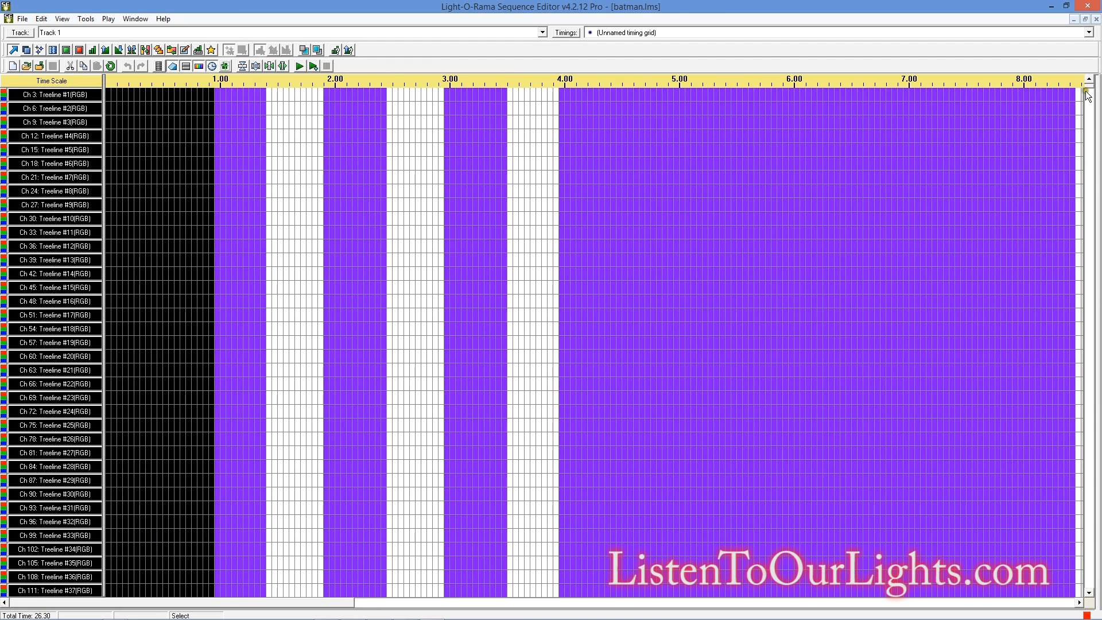
mouse_move(1091, 88)
mouse_down()
mouse_move(1056, 451)
mouse_move(1094, 618)
mouse_move(1092, 81)
mouse_up()
Step: Minimize the screen capture window and launch xLights4 again
key(alt+Tab)
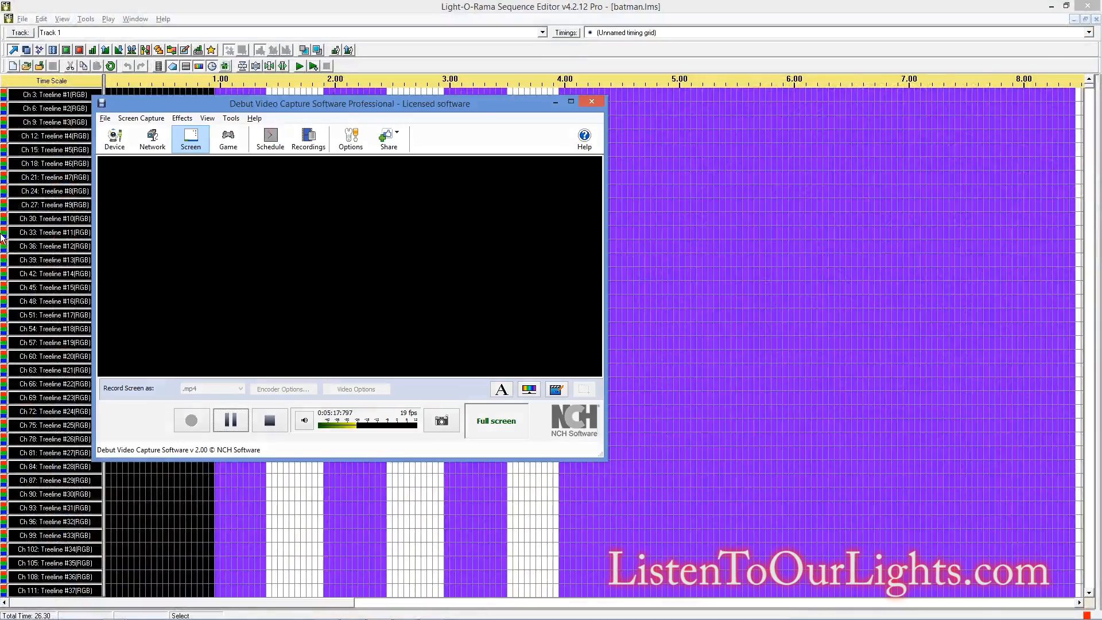
click(556, 101)
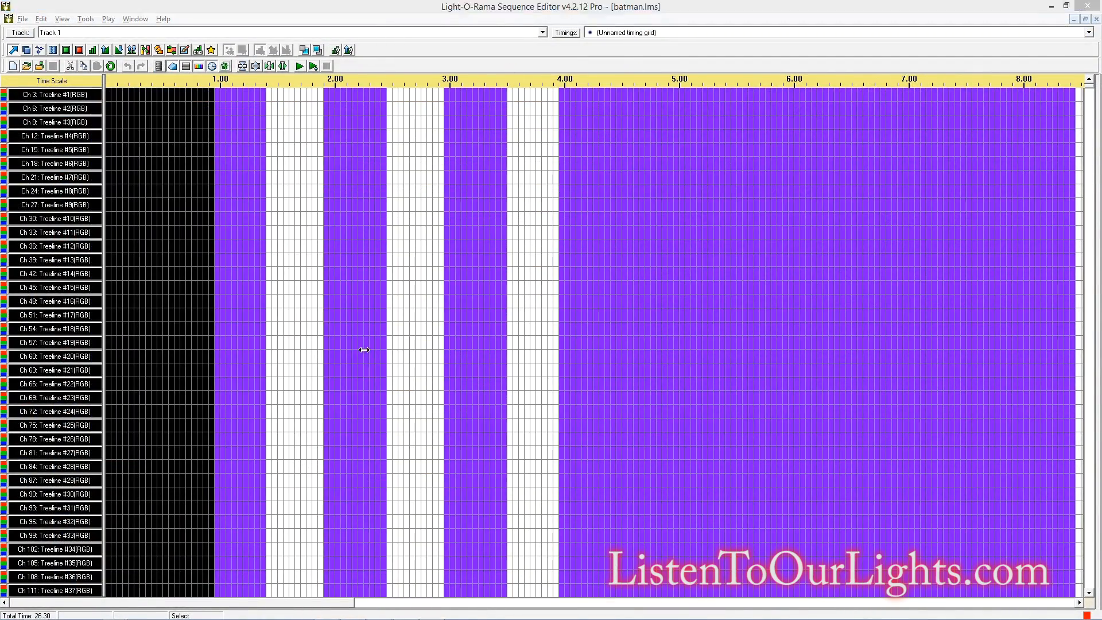
key(super)
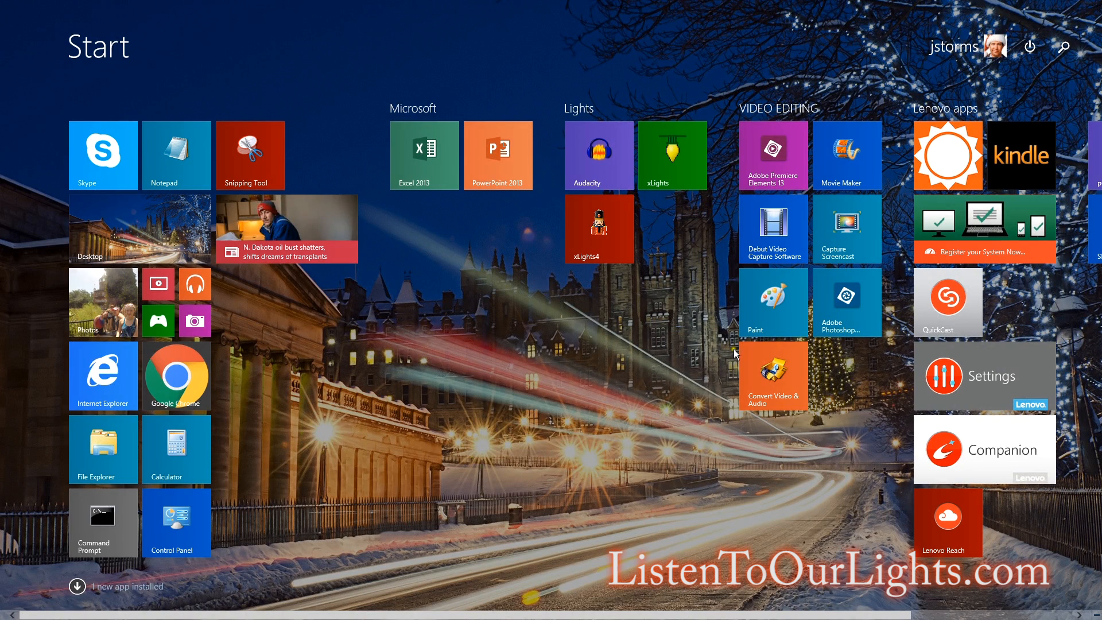
click(614, 229)
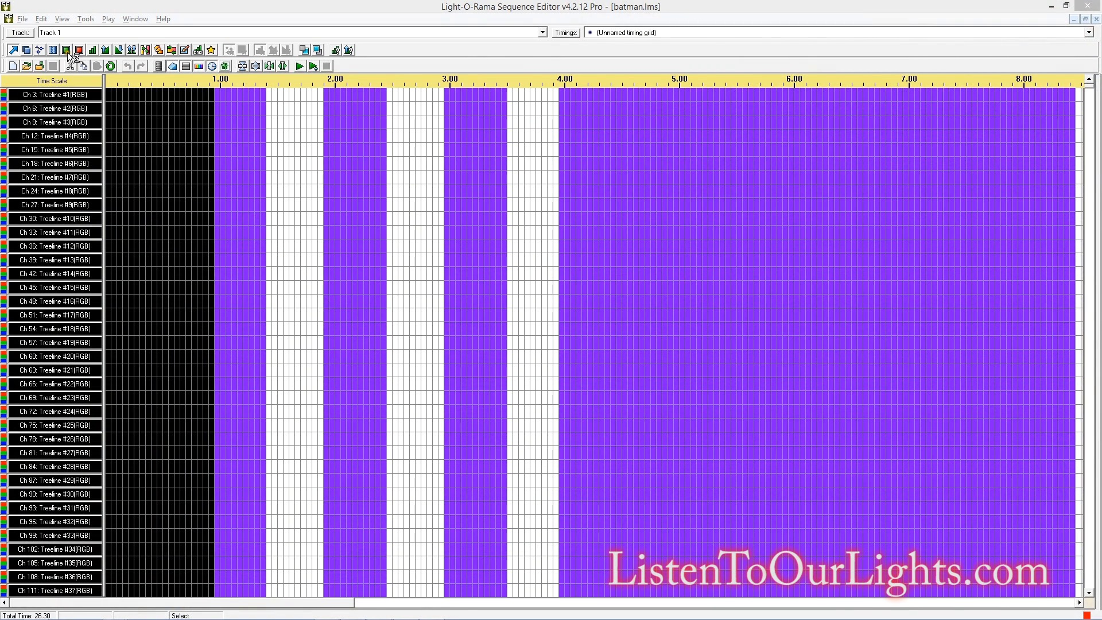
Step: Open the recently used test.lms from C:\LOR_AW\Sequences alongside batman.lms in the Sequence Editor
click(22, 18)
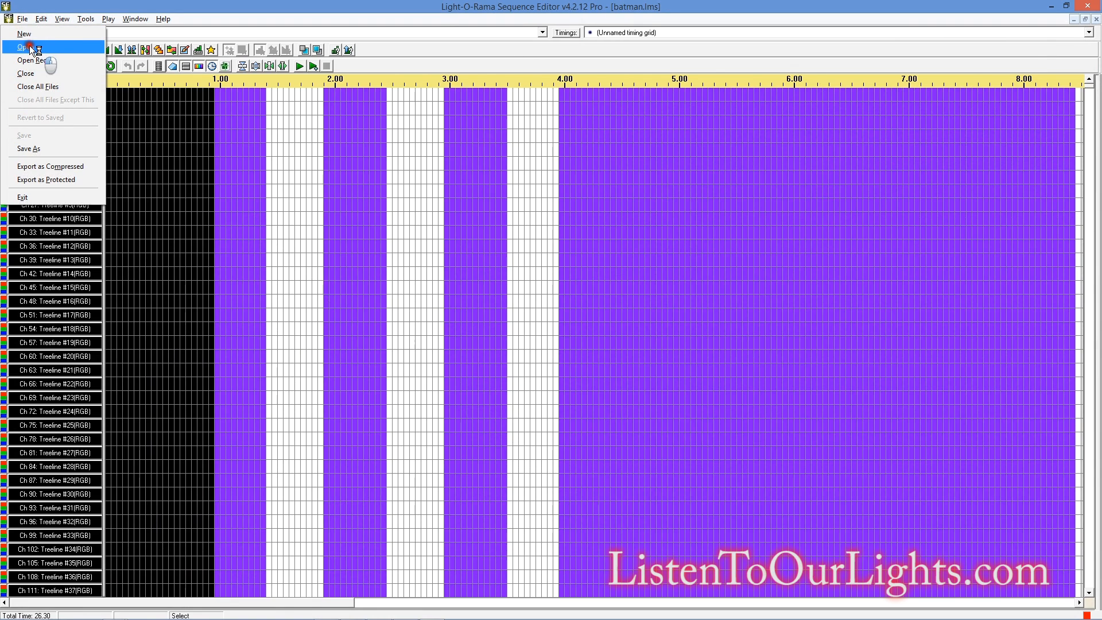
click(30, 46)
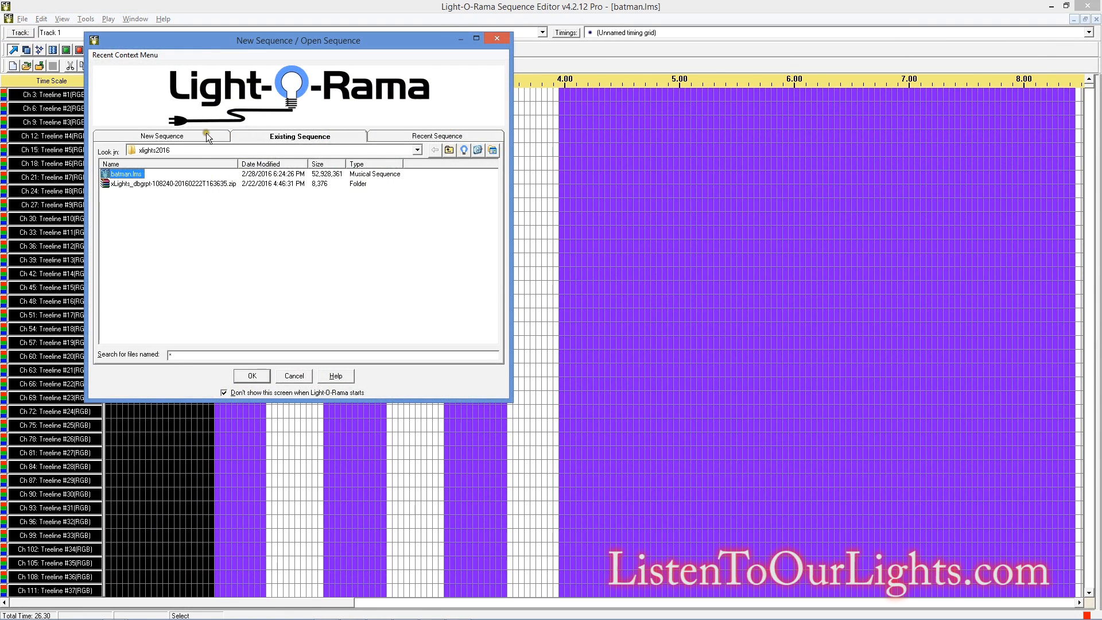
click(206, 133)
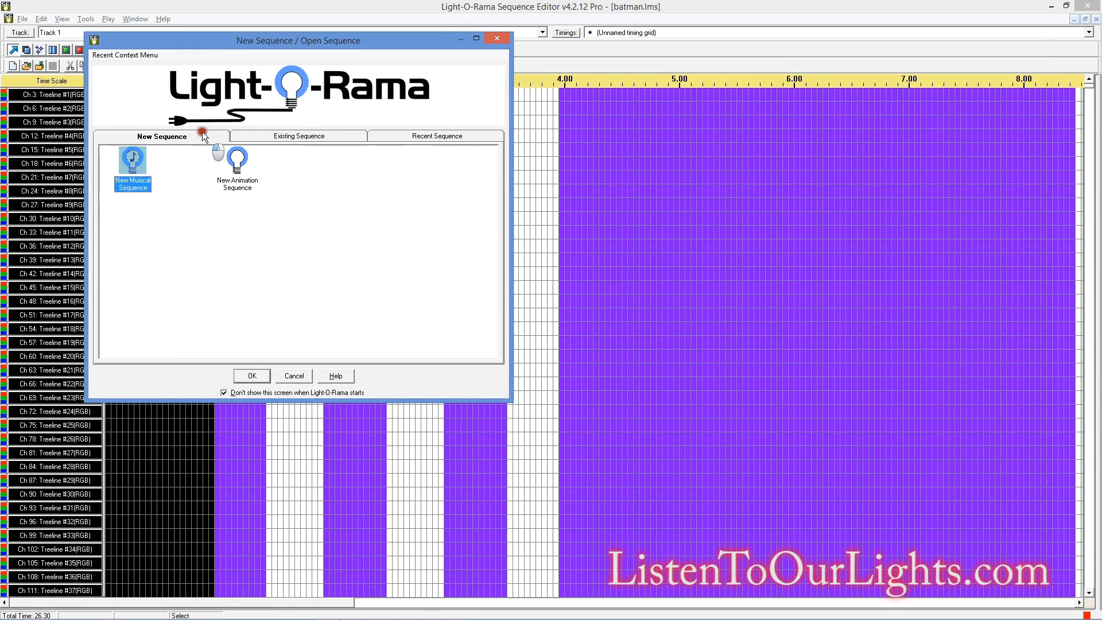
click(411, 140)
click(139, 167)
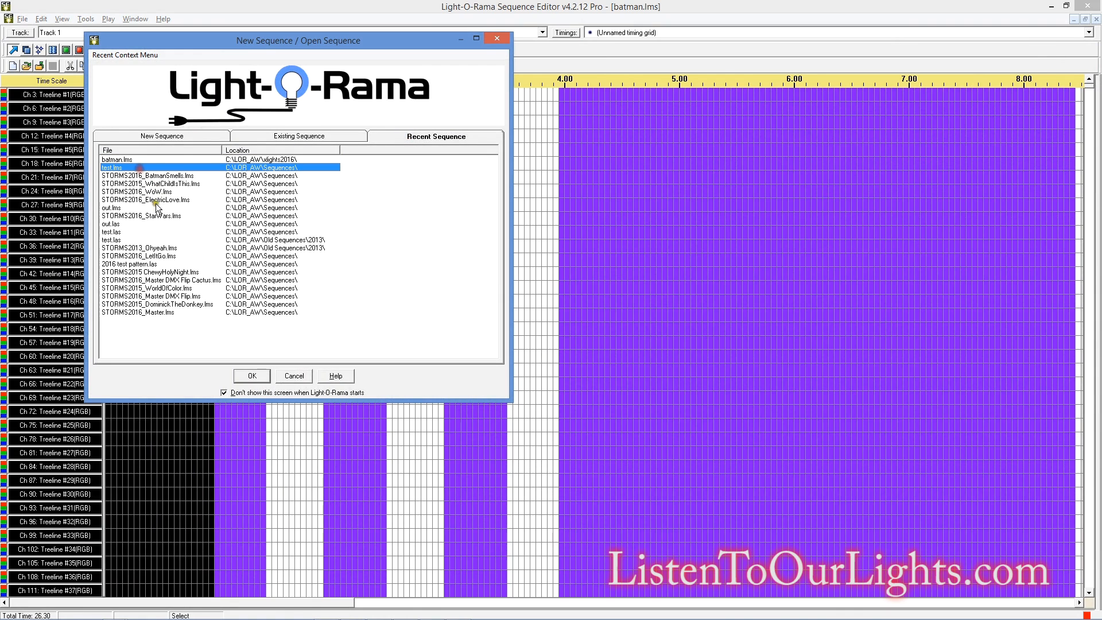
click(239, 378)
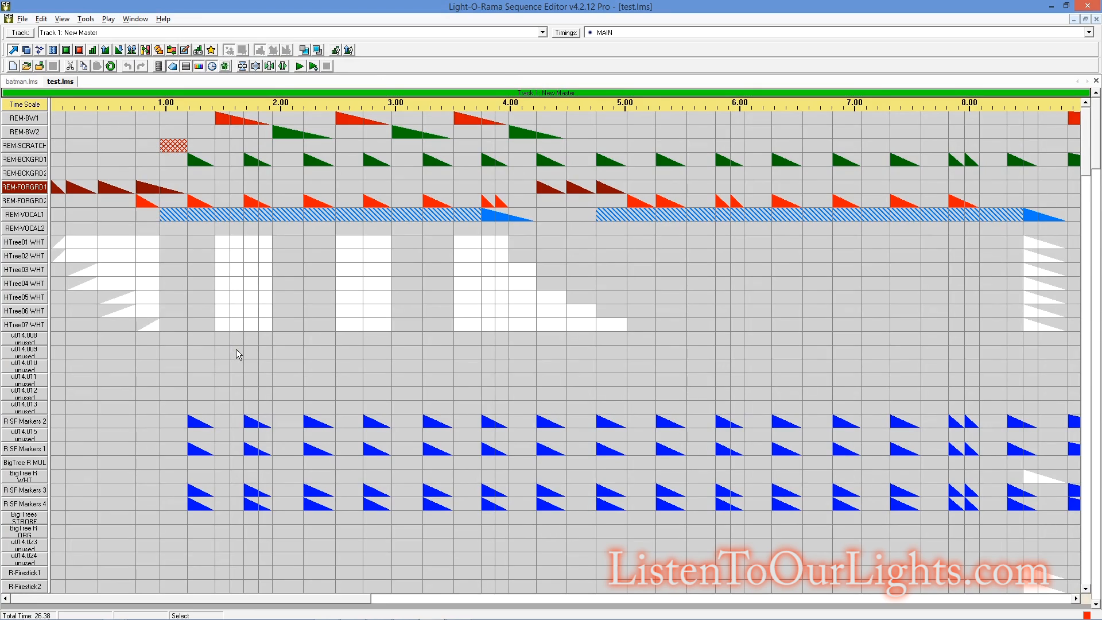
Step: Widen the channel name column in test.lms so the full channel names fit
mouse_move(236, 349)
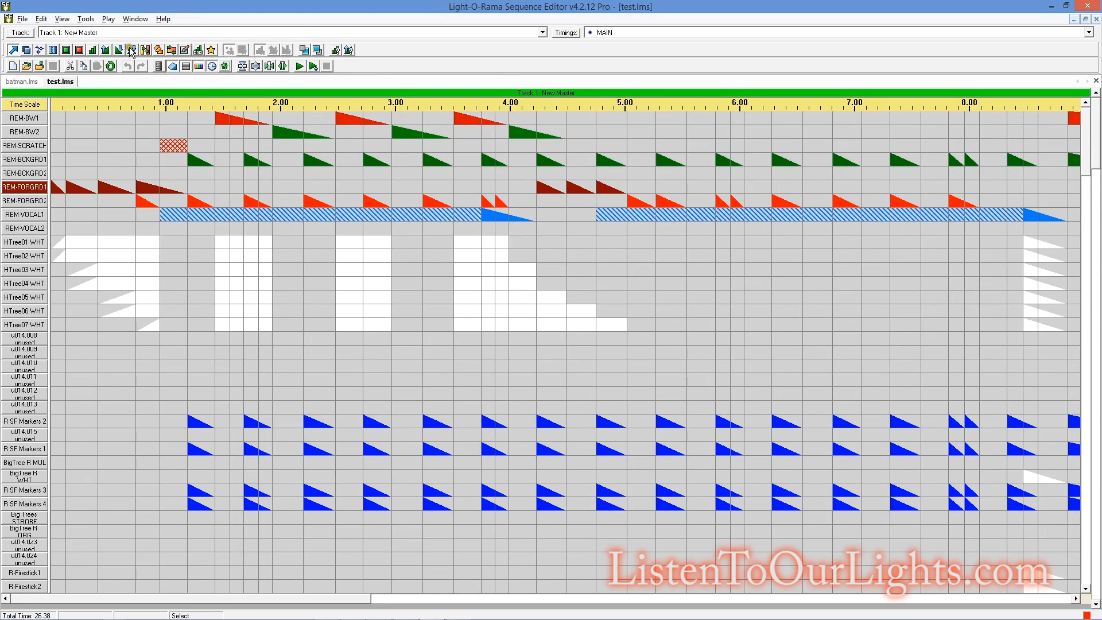
click(59, 168)
drag(48, 165, 80, 161)
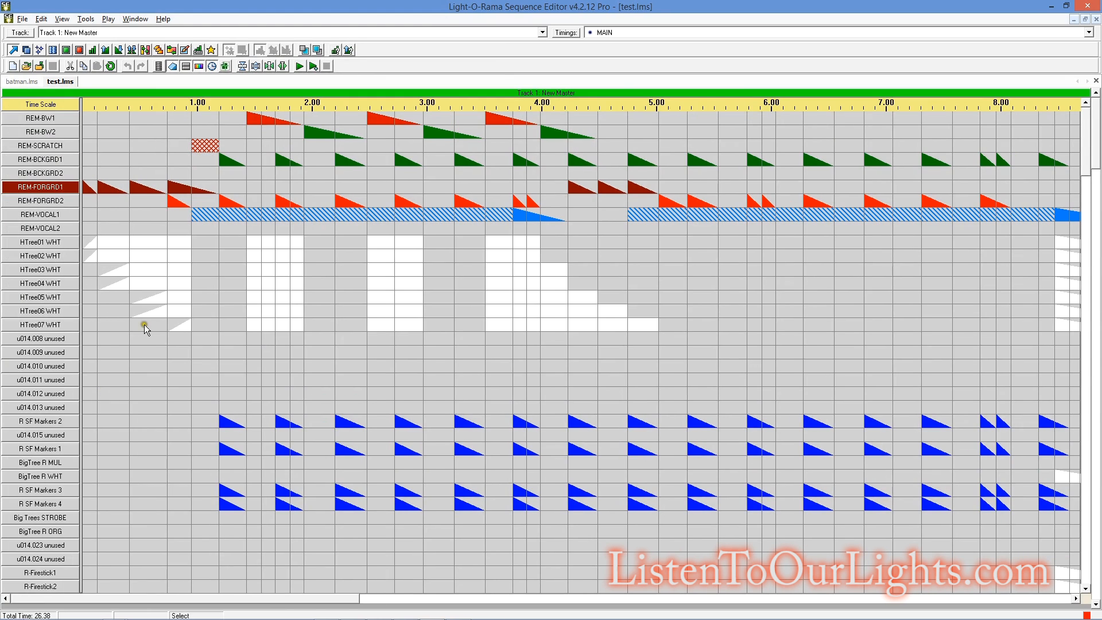
Step: Duplicate the New Master track as XLInc, using the existing unnamed timing grid, and show the new track
click(543, 33)
click(543, 34)
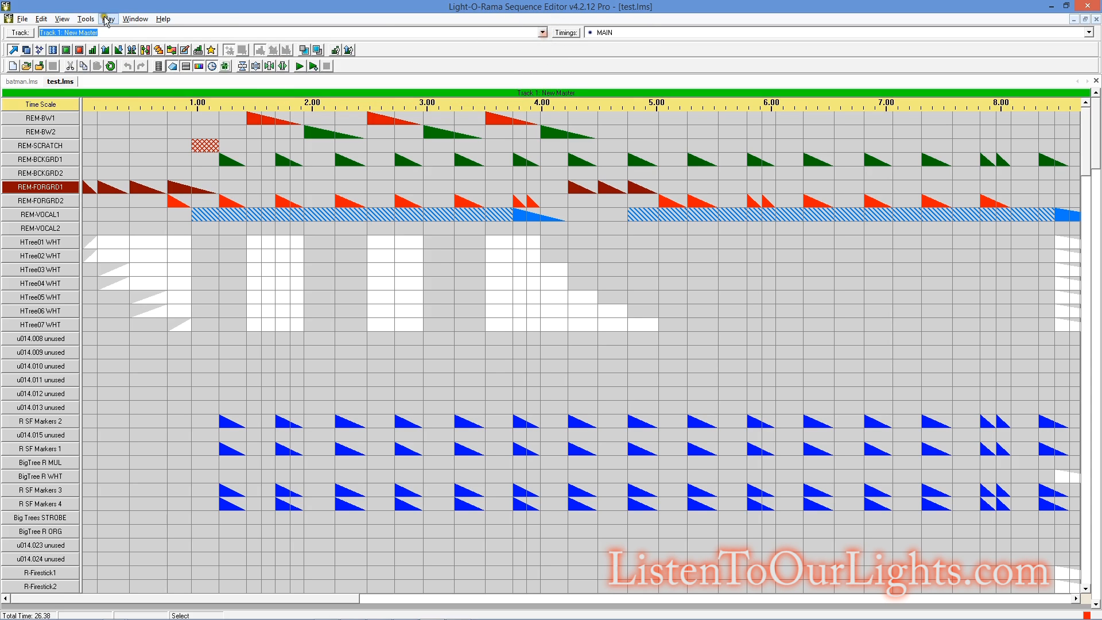
click(20, 33)
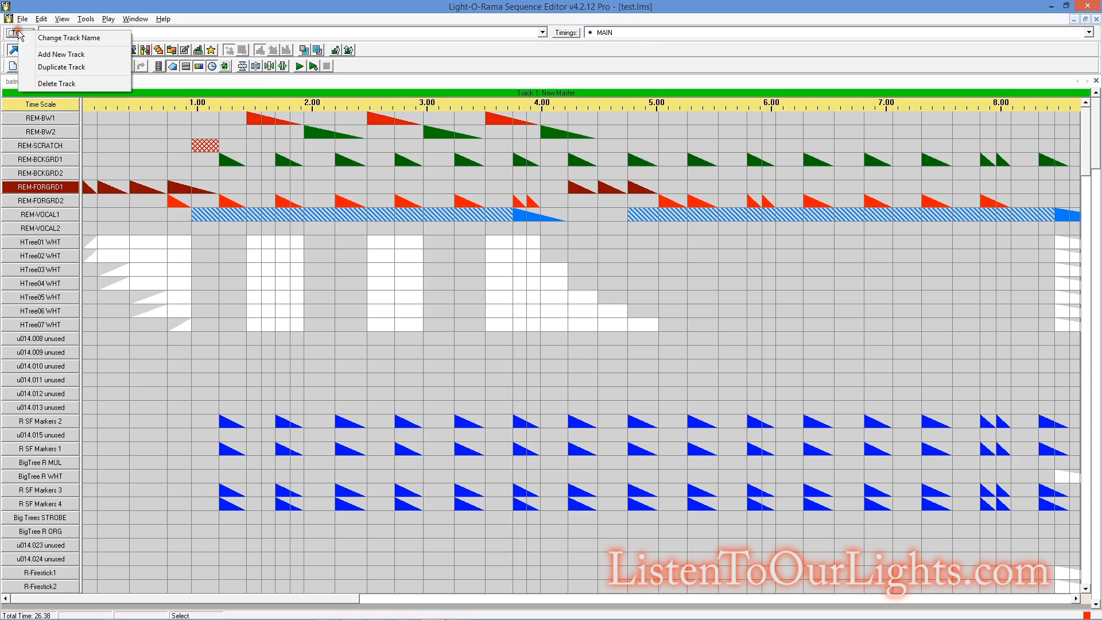
click(59, 70)
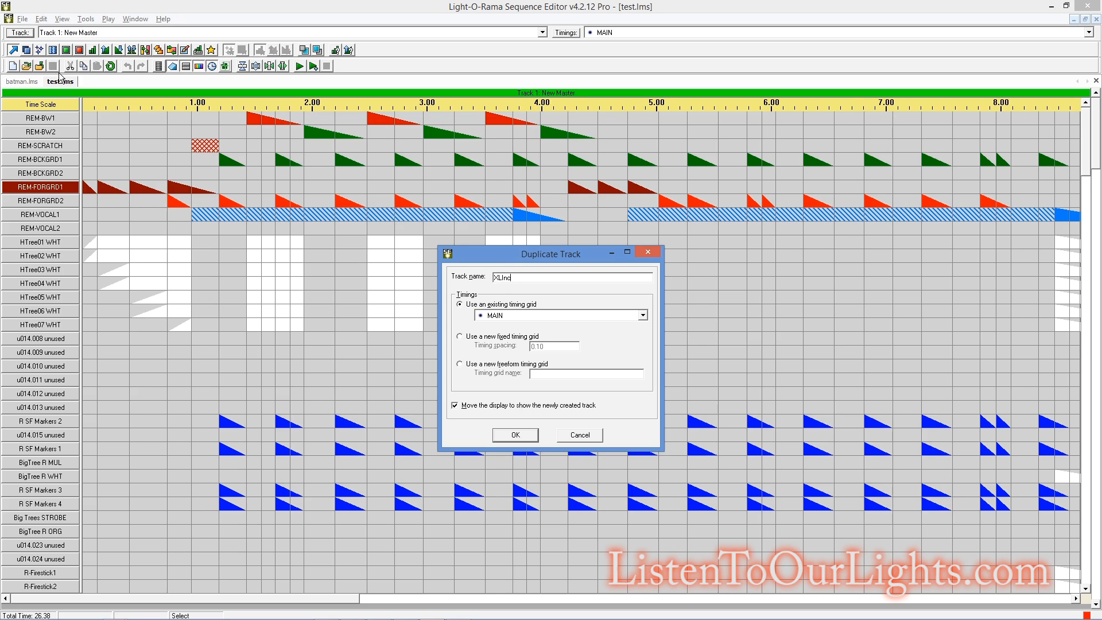
click(643, 315)
click(521, 347)
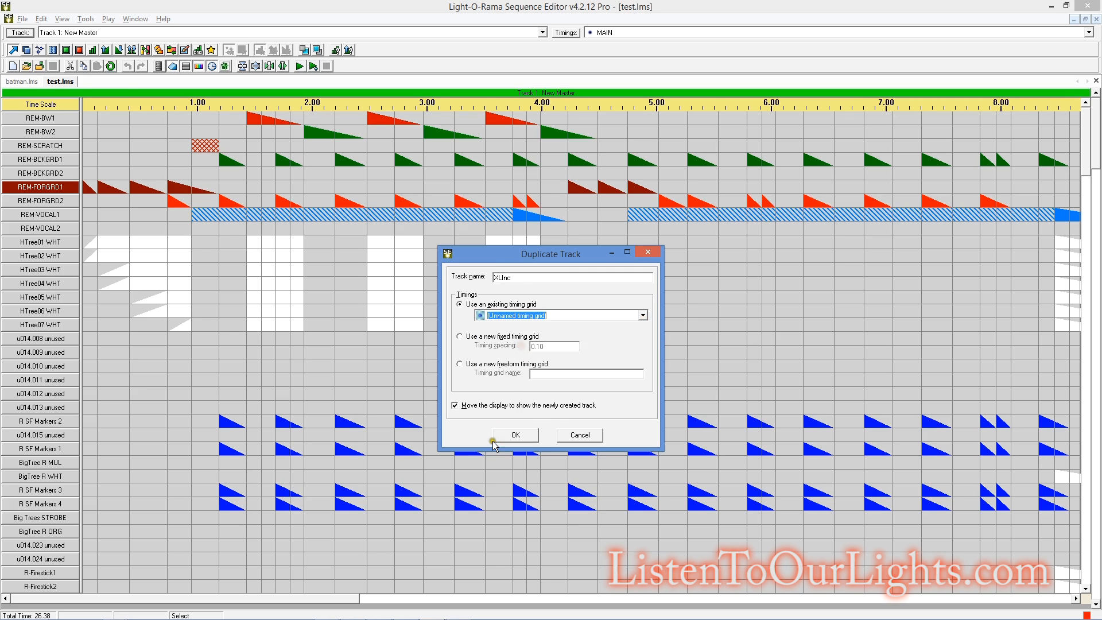
click(511, 435)
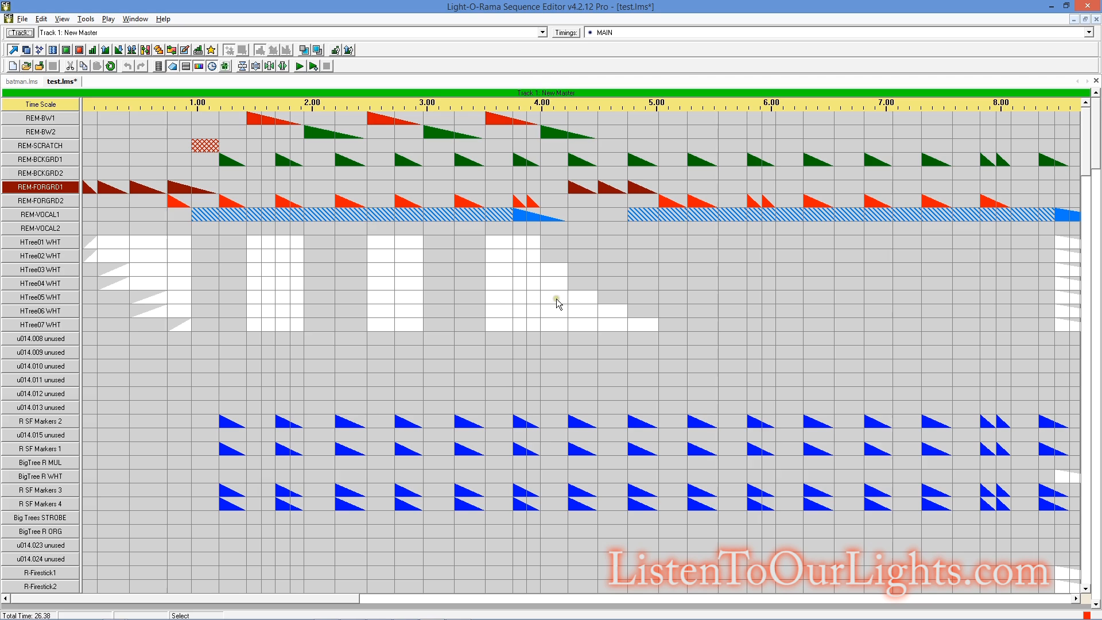
click(543, 147)
click(506, 86)
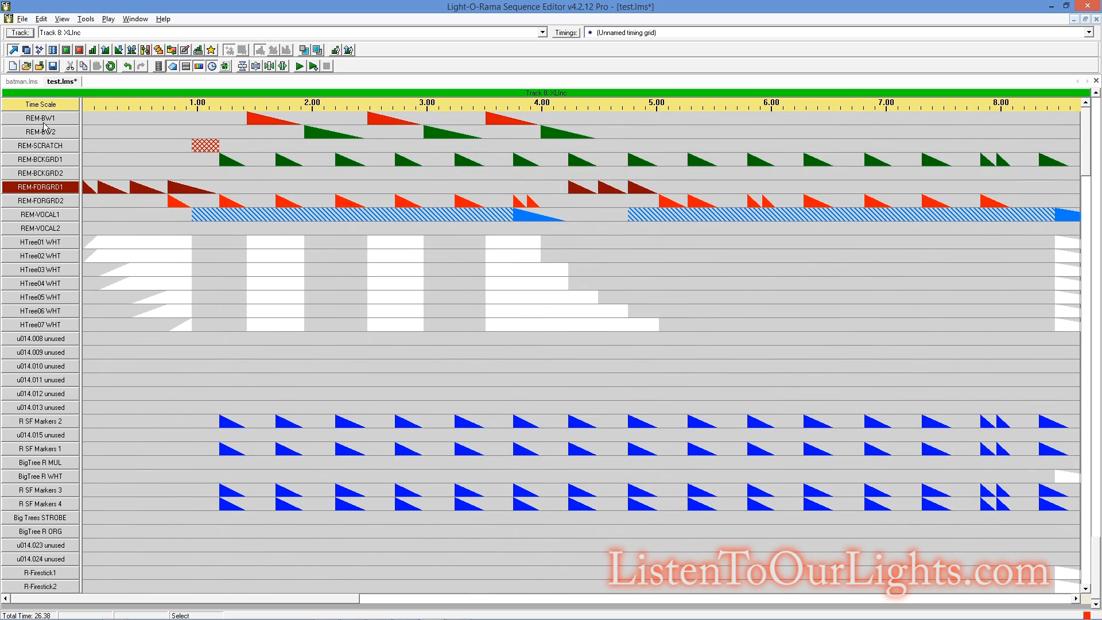
Step: Save test.lms, then group the channels from REM-BW1 through REM-VOCAL2 in the XLInc track under the default name Group
click(51, 67)
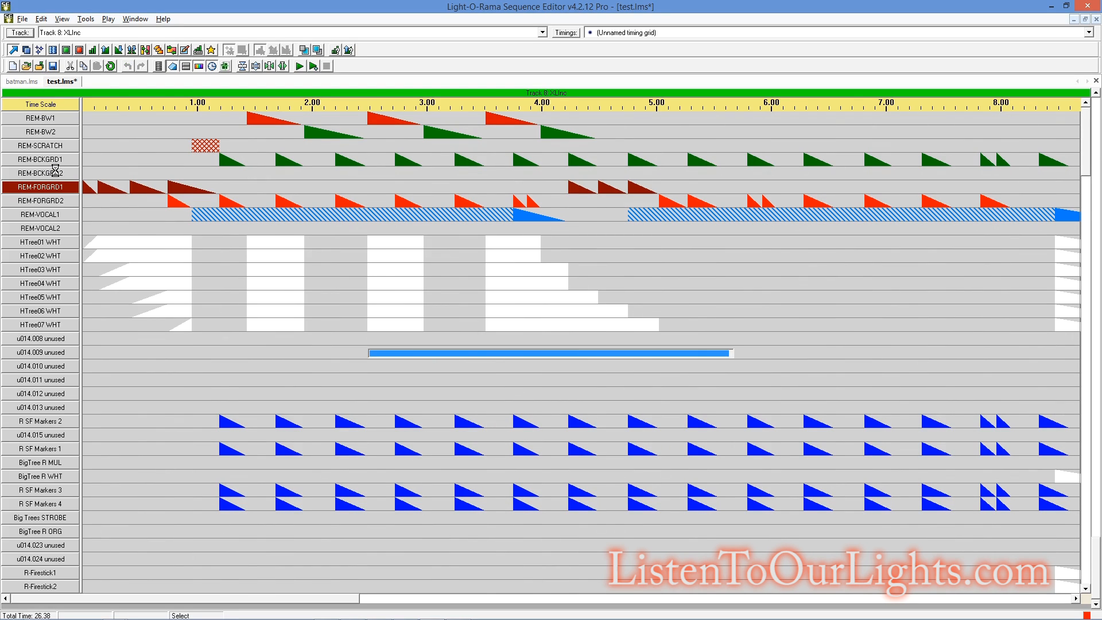
right_click(51, 118)
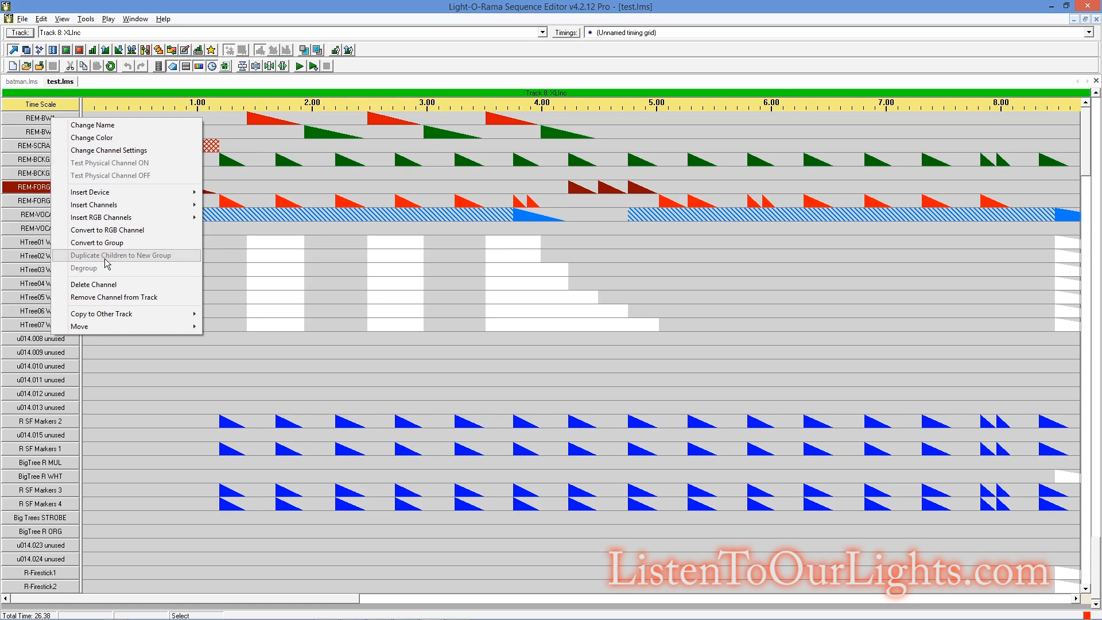
click(115, 242)
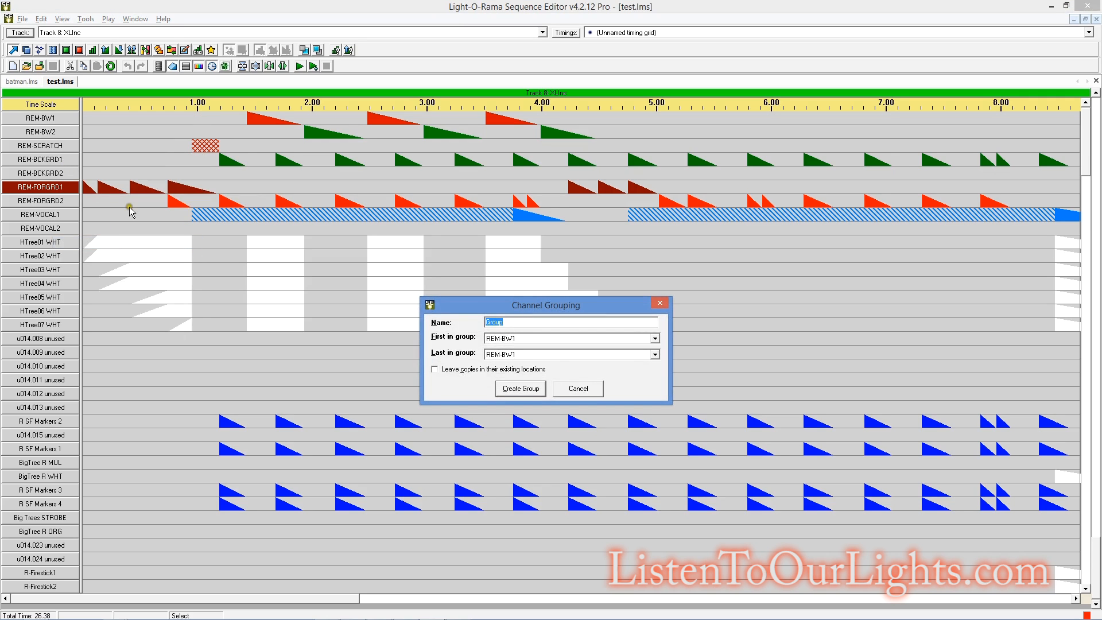
click(655, 355)
click(655, 416)
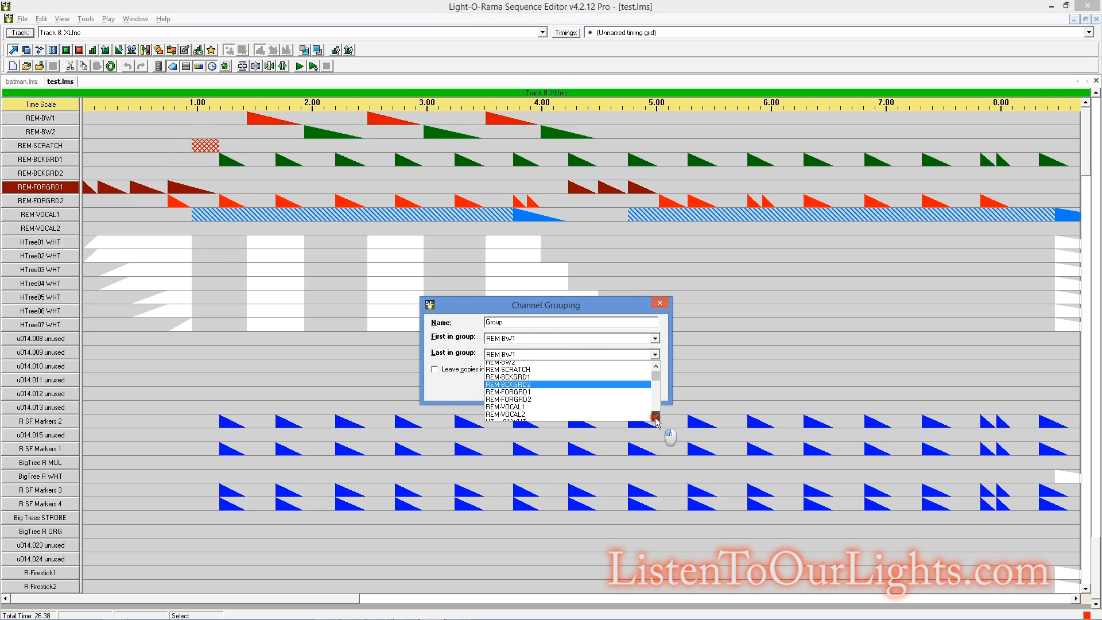
click(509, 396)
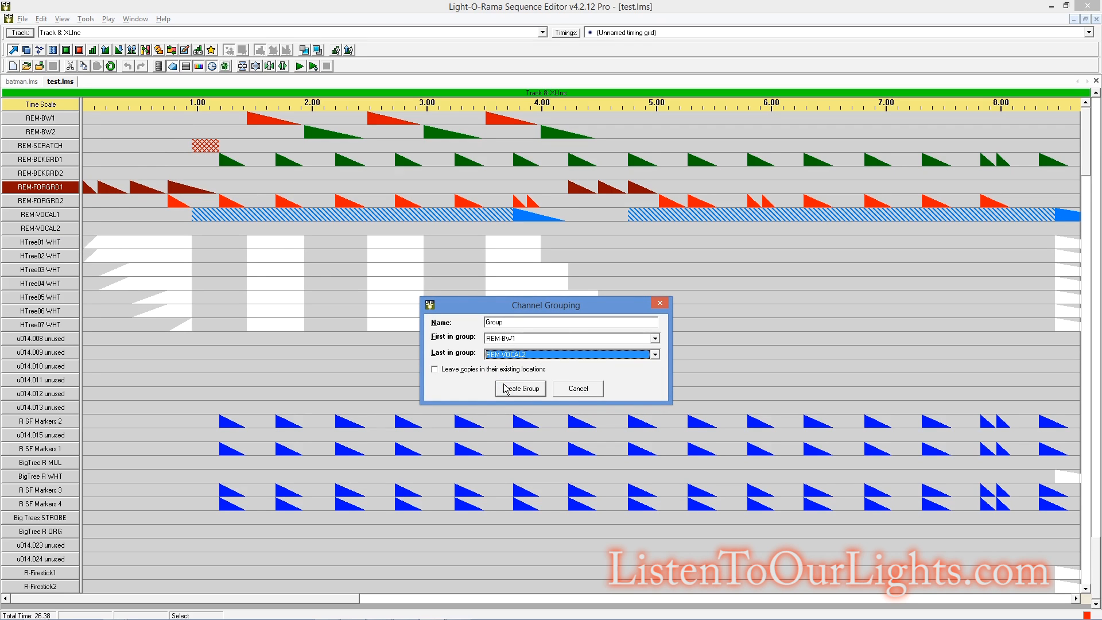
click(520, 389)
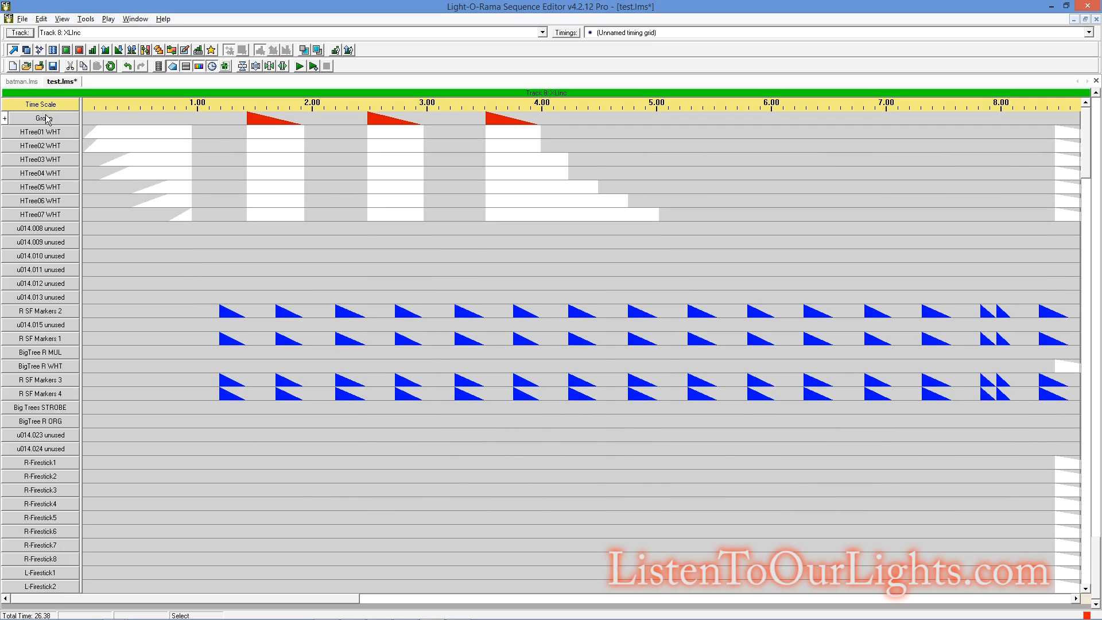
Step: Delete the channel group list containing the REM channels from the entire sequence
right_click(21, 119)
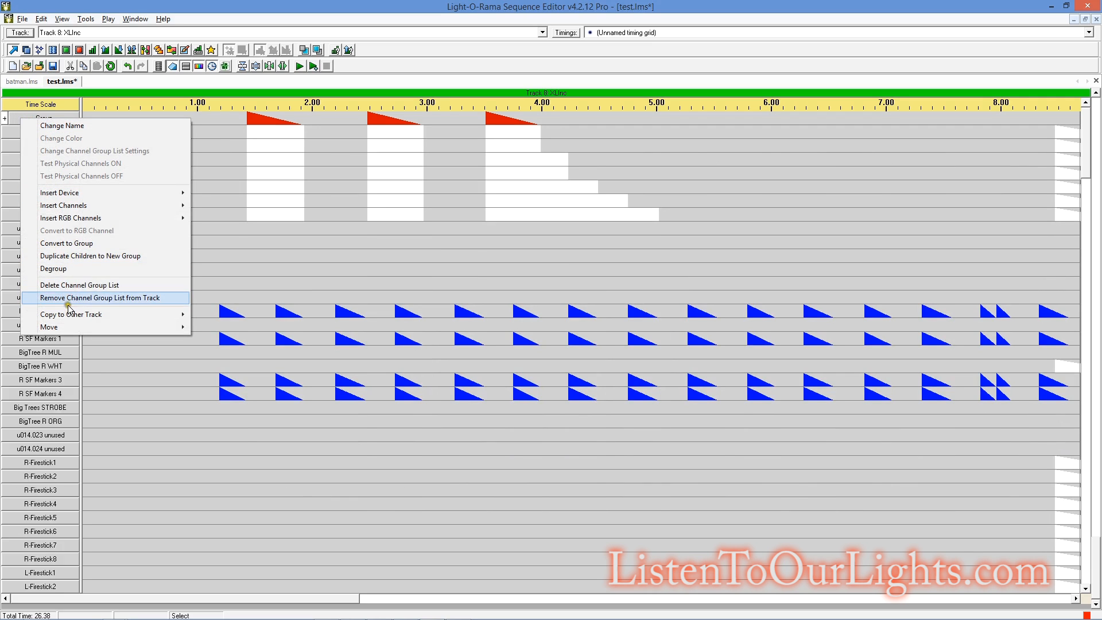
click(80, 286)
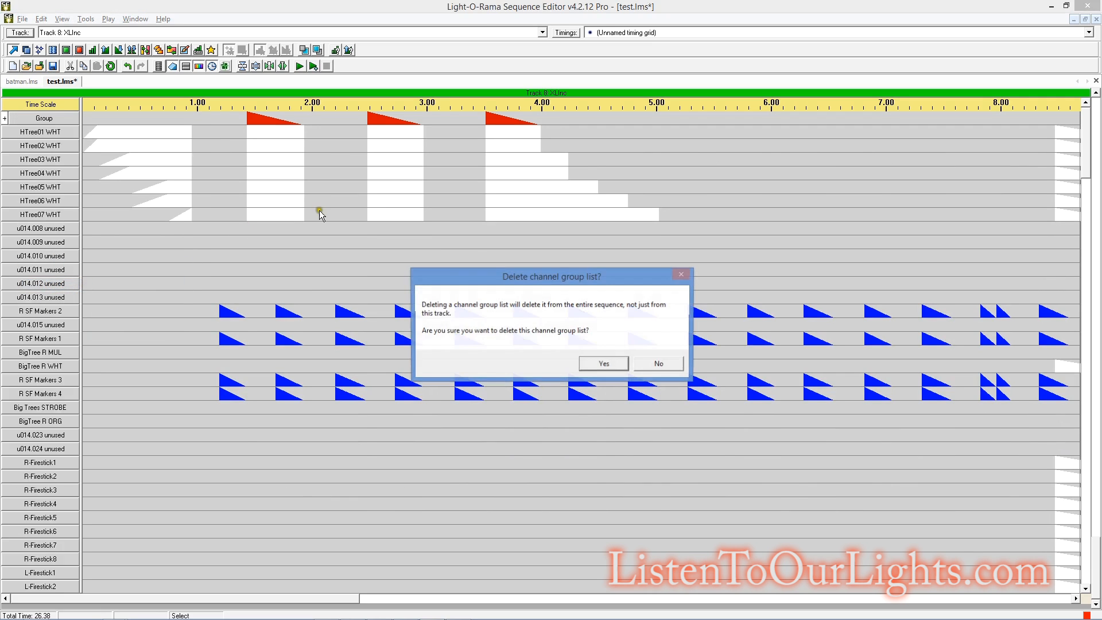
click(604, 364)
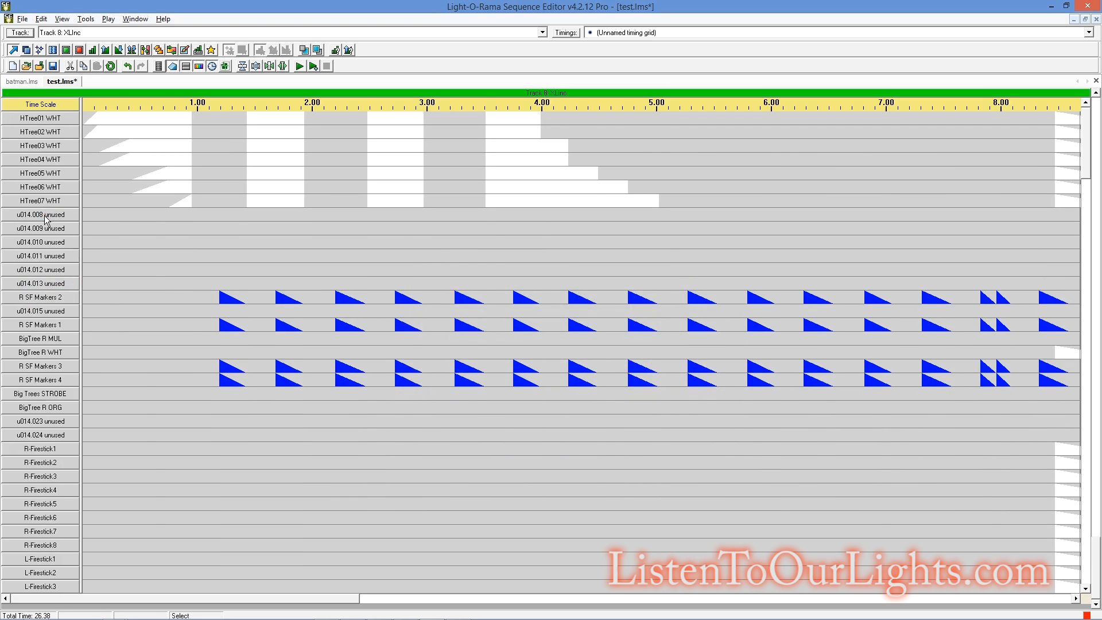
Step: Expand the CACTUS s1 device in the XLInc track and show the DoNotErase CCP Herpes channels after its last pixel
right_click(53, 274)
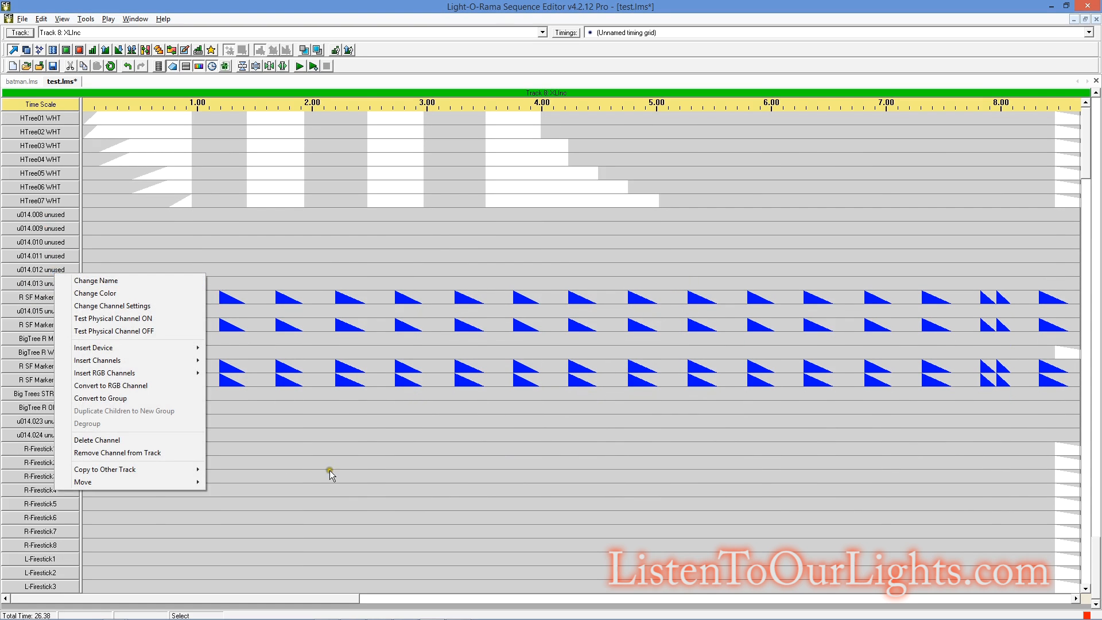
click(283, 465)
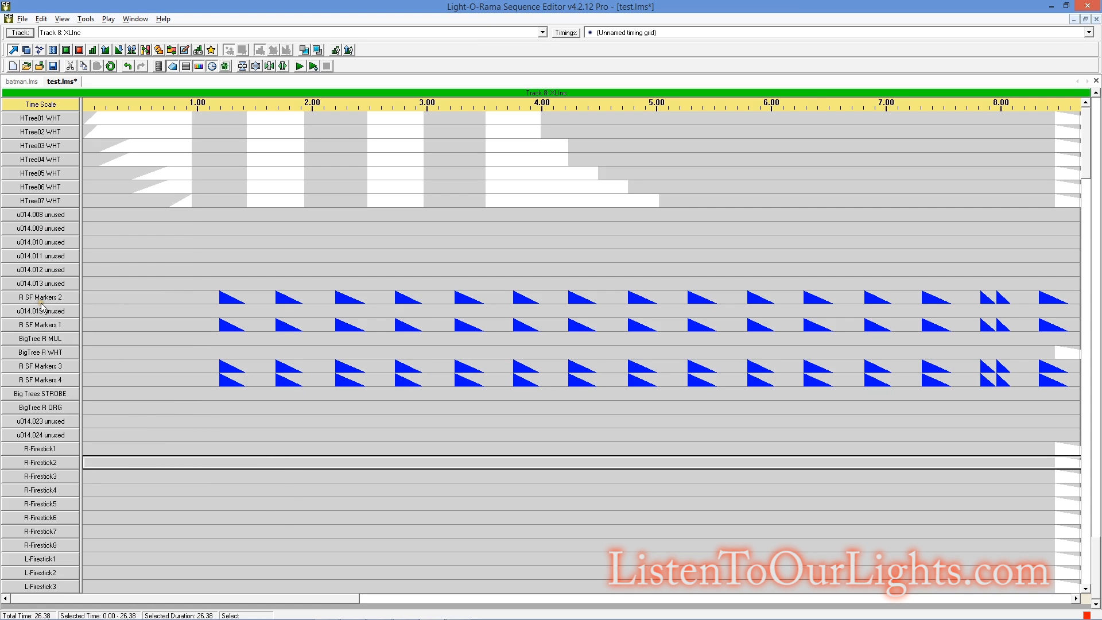
scroll(42, 301, down, 7)
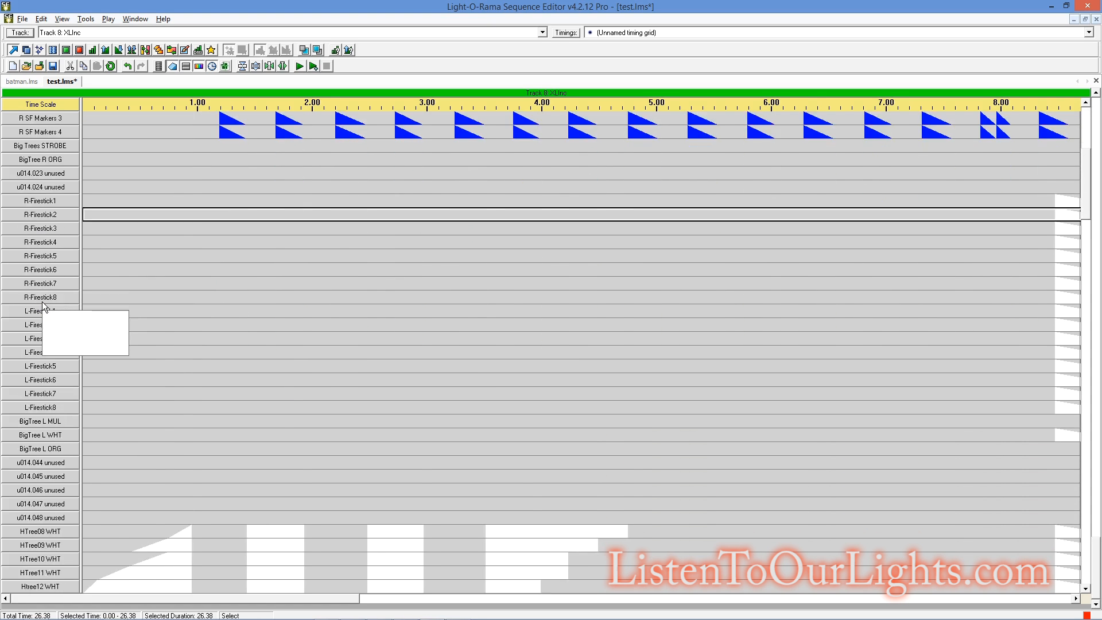
scroll(85, 308, down, 6)
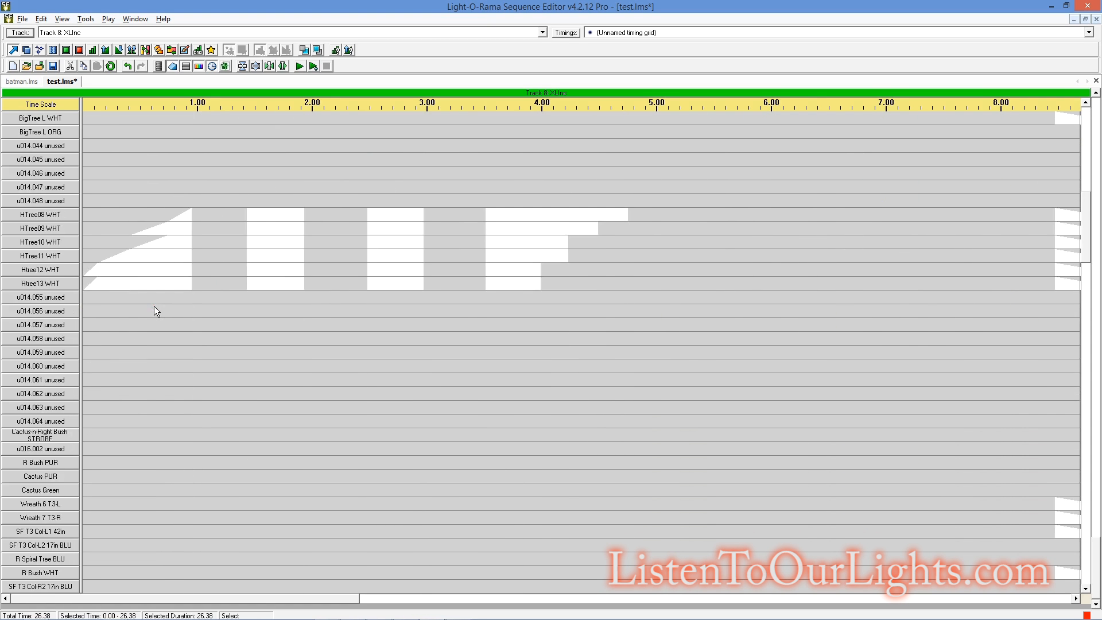
scroll(154, 306, down, 9)
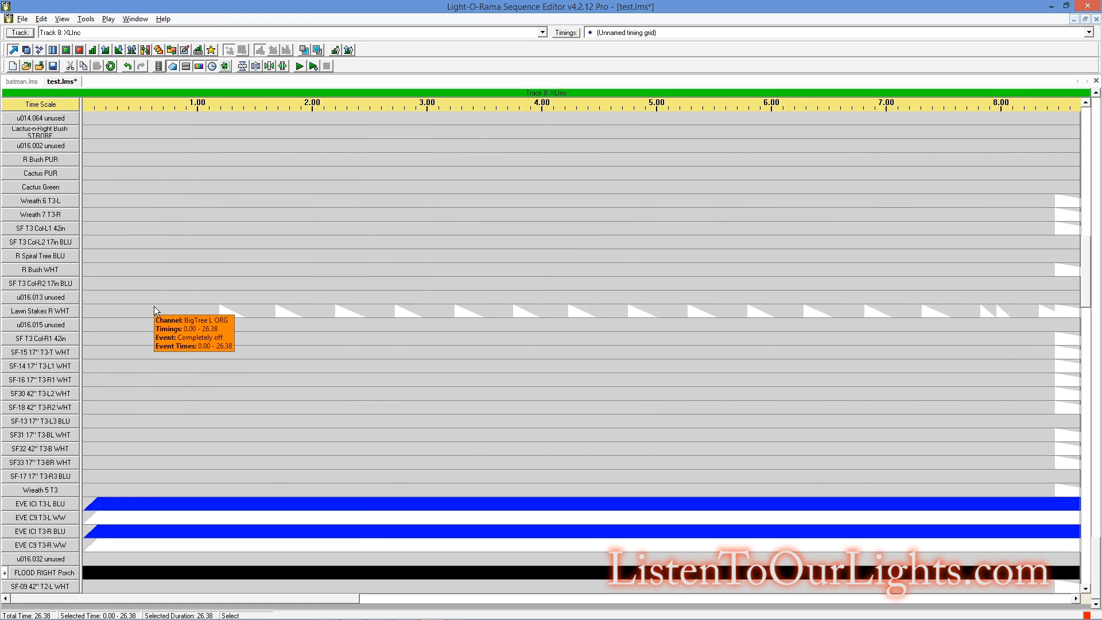
scroll(154, 305, down, 4)
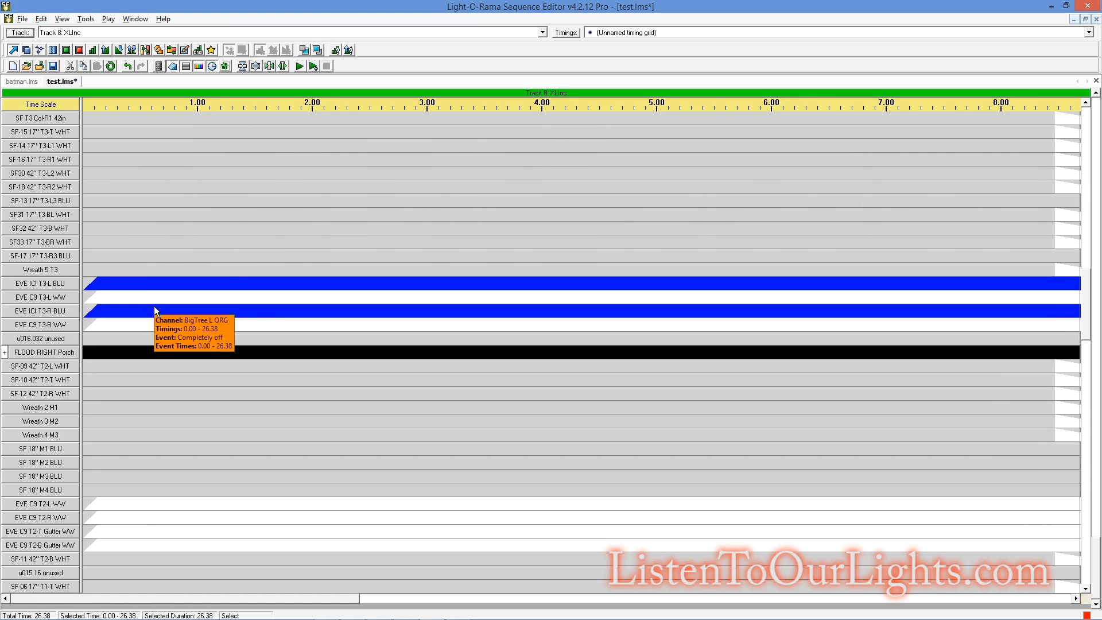
scroll(154, 306, down, 11)
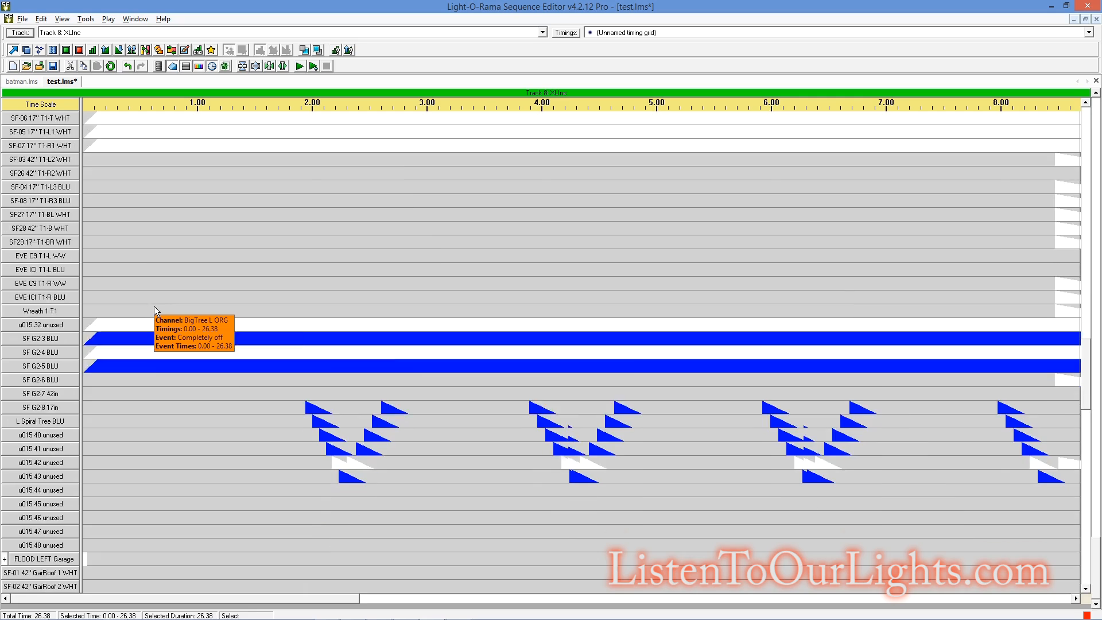
scroll(155, 310, down, 13)
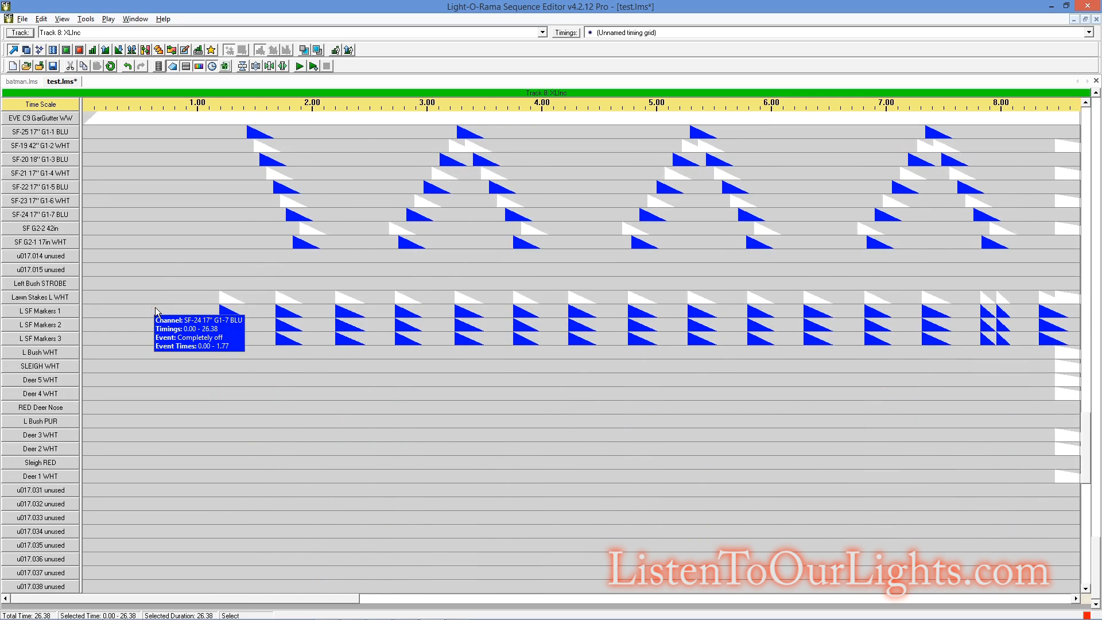
scroll(155, 309, down, 9)
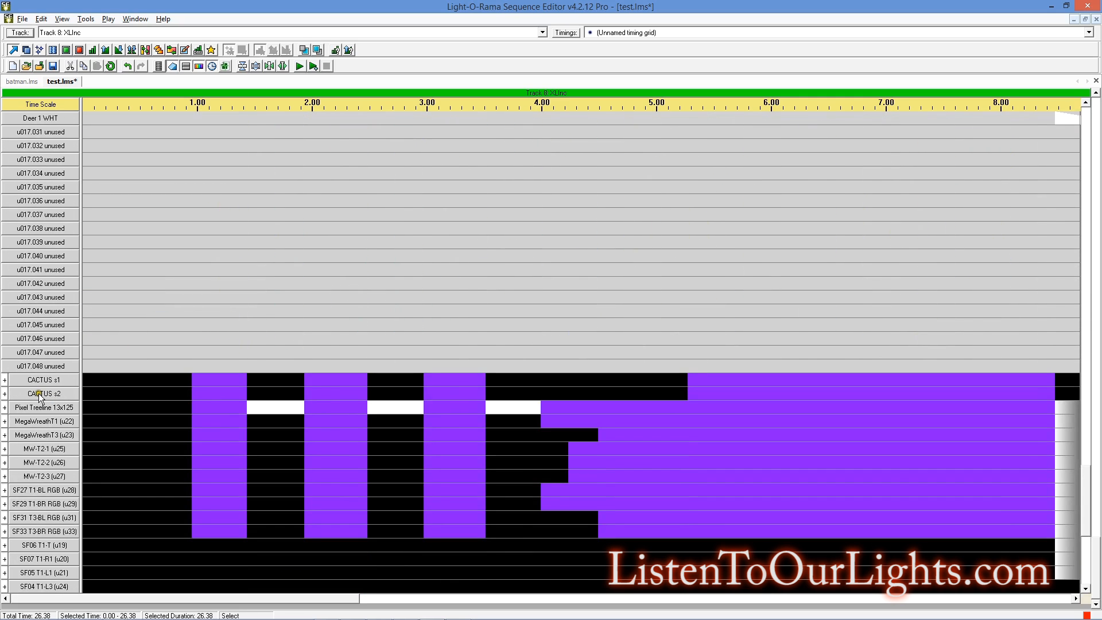
click(4, 379)
scroll(29, 427, down, 4)
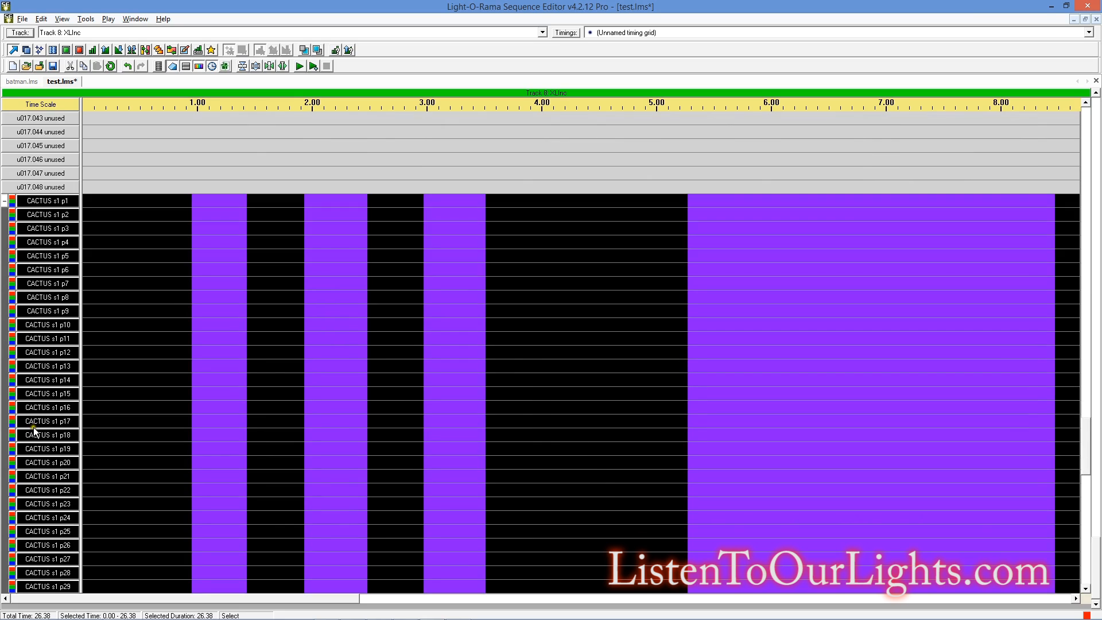
scroll(33, 428, down, 11)
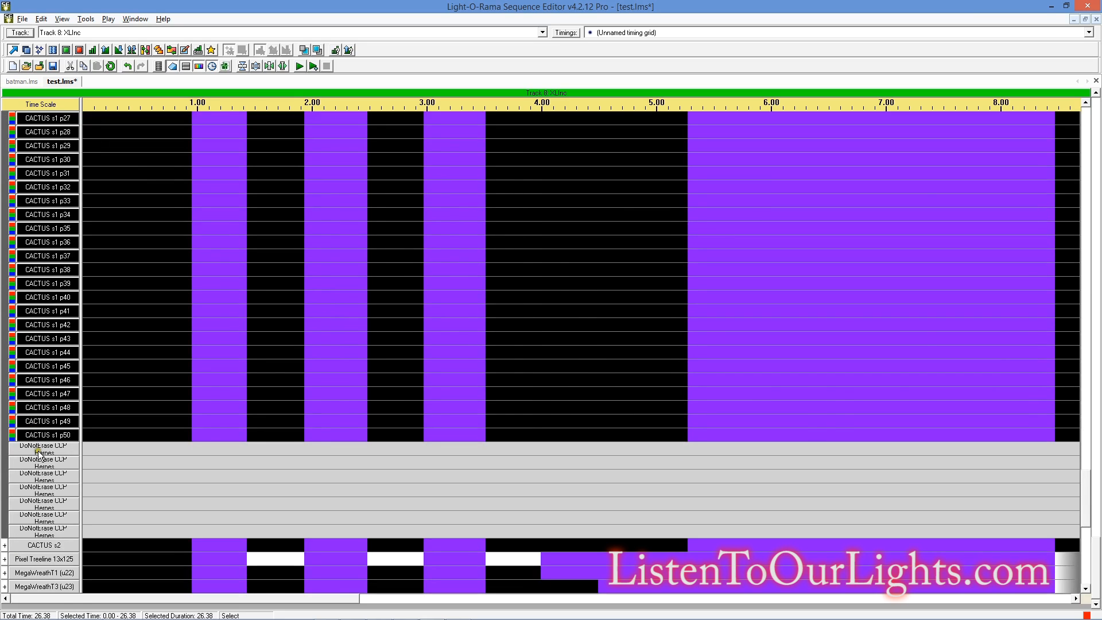
Step: Try to combine the DoNotErase CCP Herpes channels inside CACTUS s1 into one channel group
right_click(38, 452)
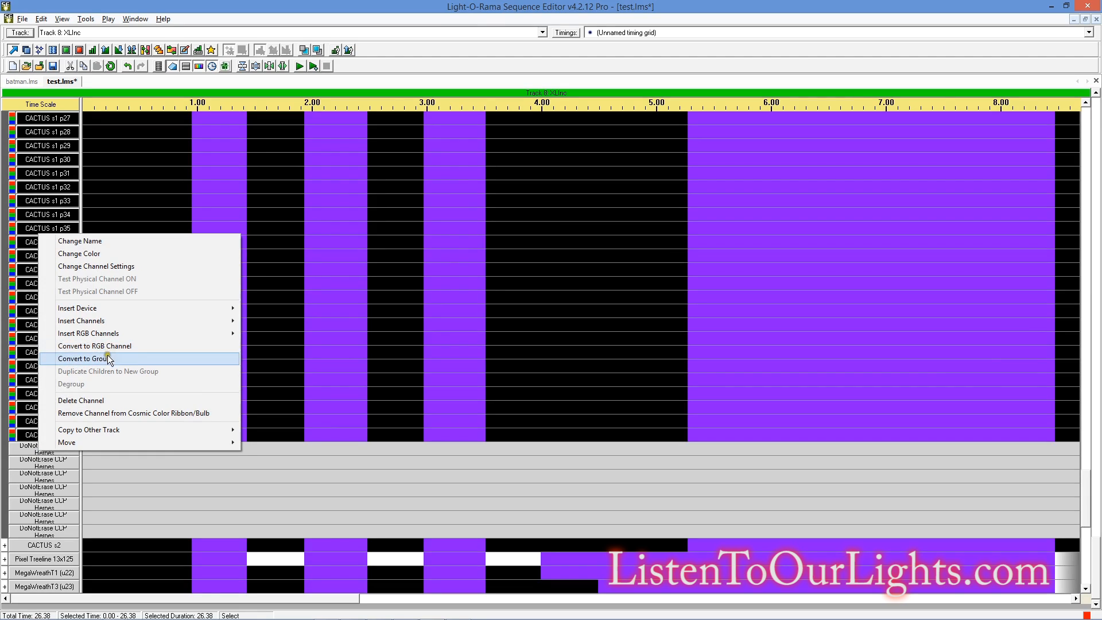
click(108, 358)
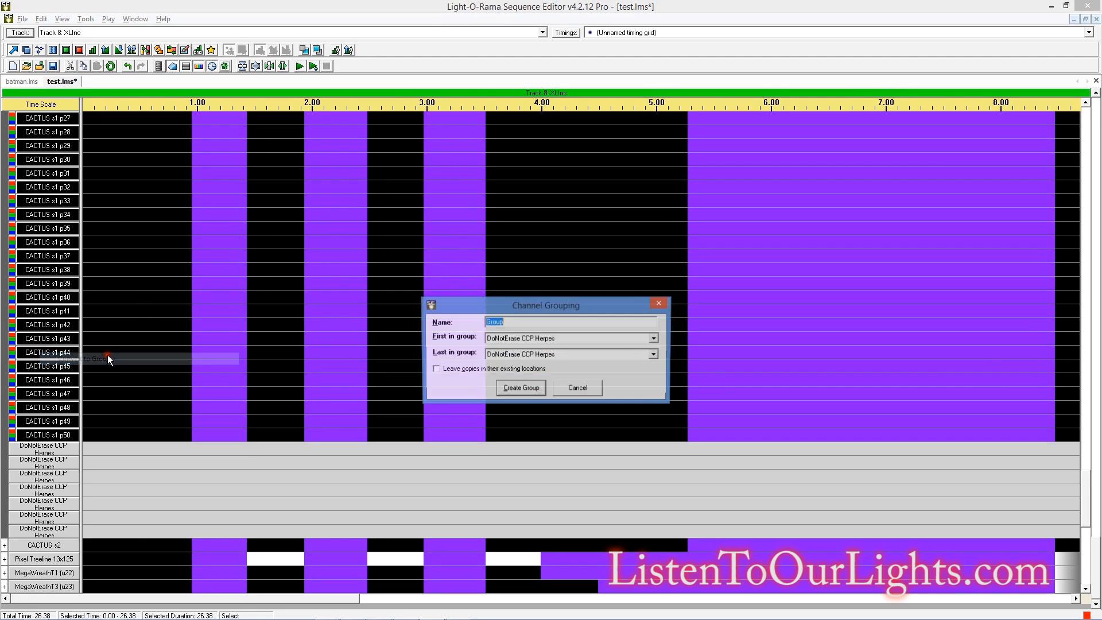
click(654, 355)
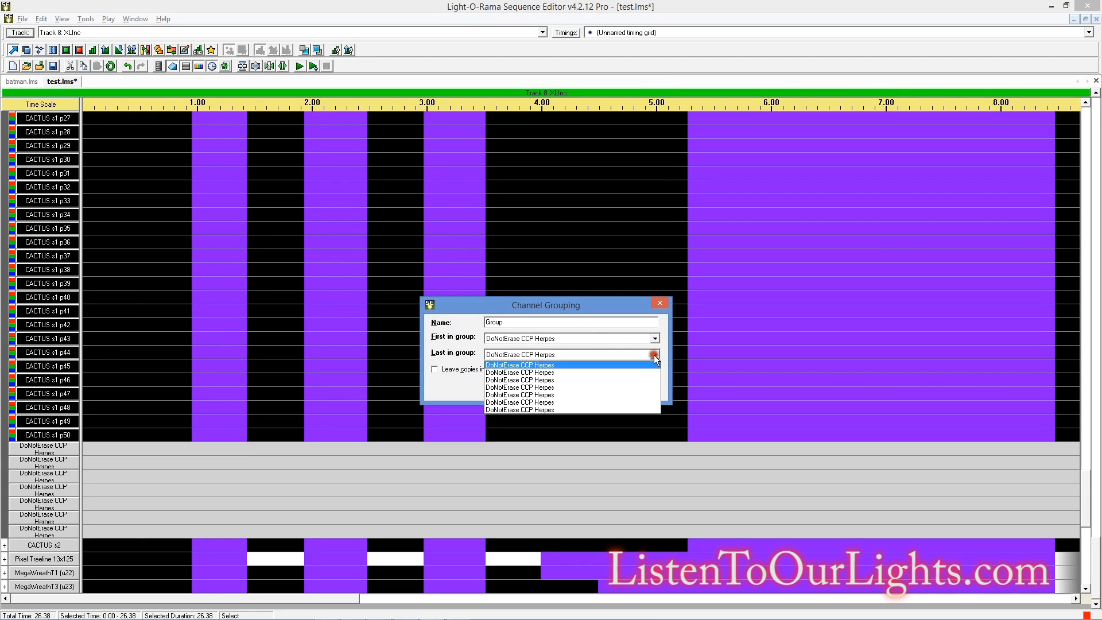
click(547, 404)
click(520, 390)
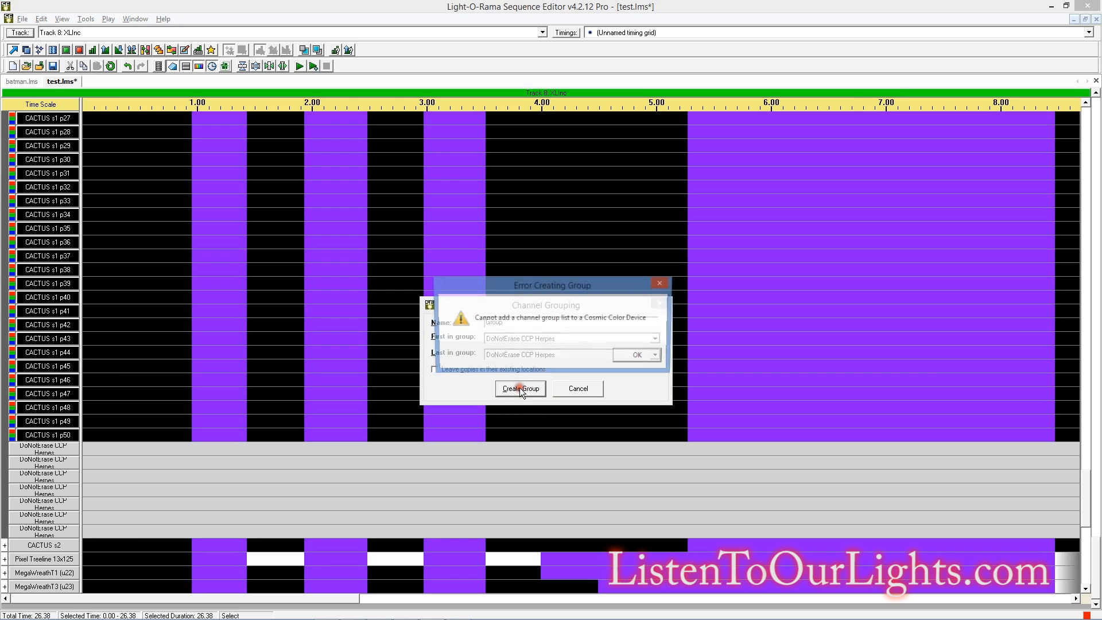
click(638, 357)
click(577, 389)
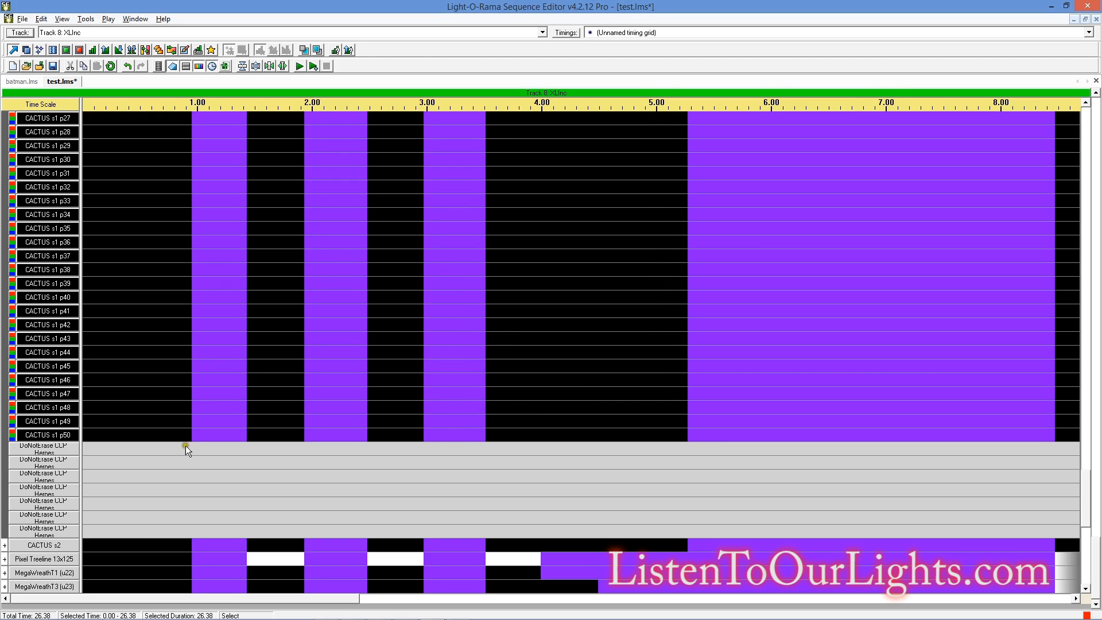
Step: Delete all seven DoNotErase CCP Herpes channels after CACTUS s1 p50 from the entire sequence, one channel at a time
right_click(24, 459)
click(72, 404)
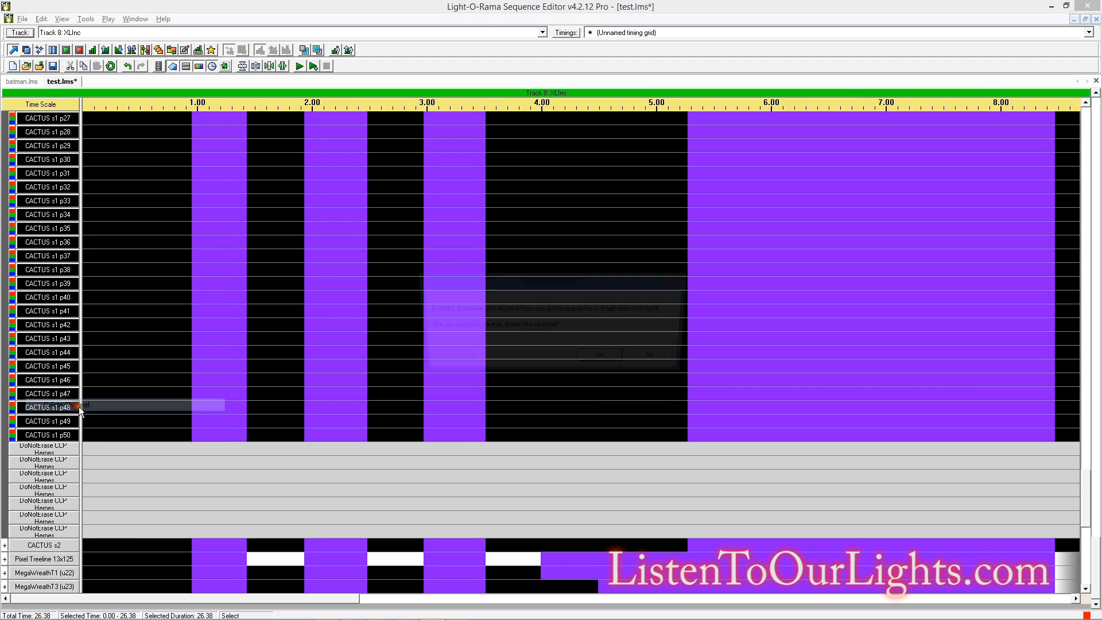
click(589, 361)
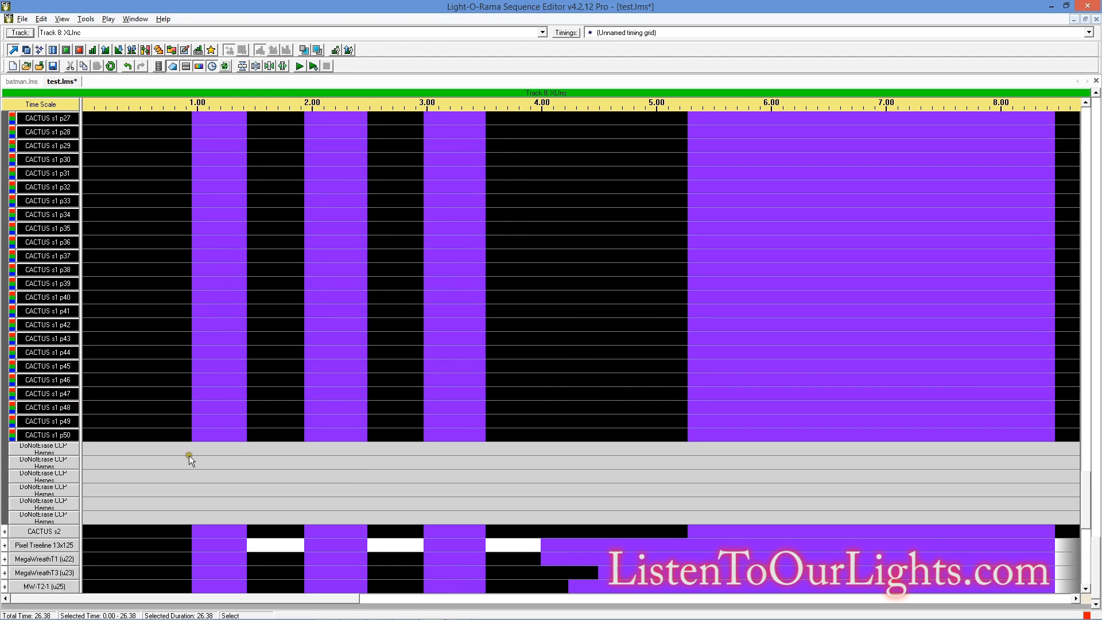
right_click(33, 453)
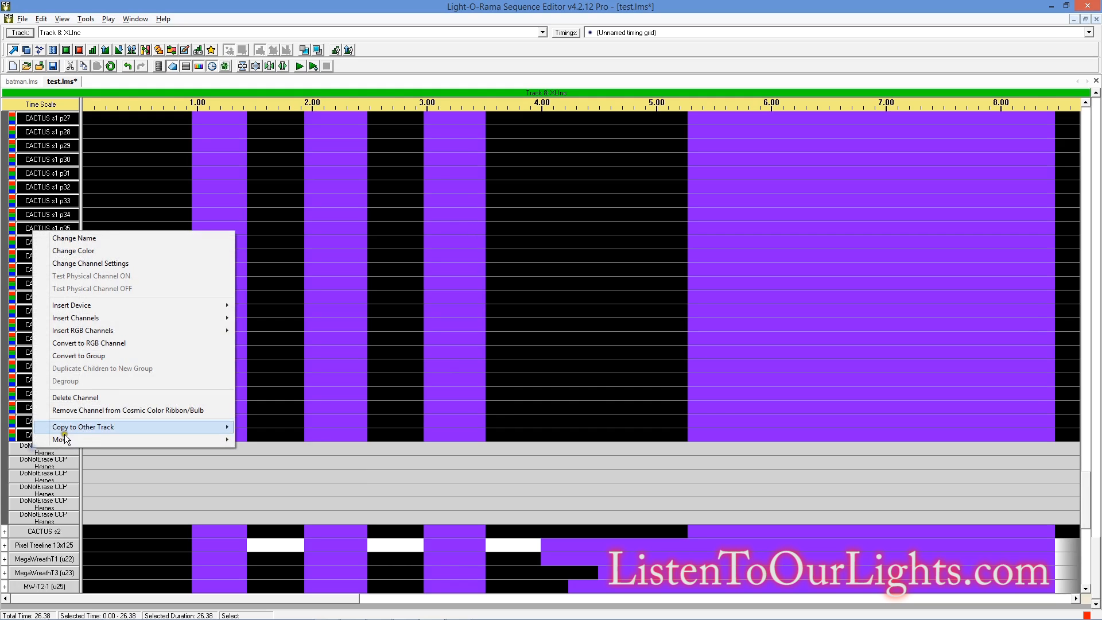
click(92, 399)
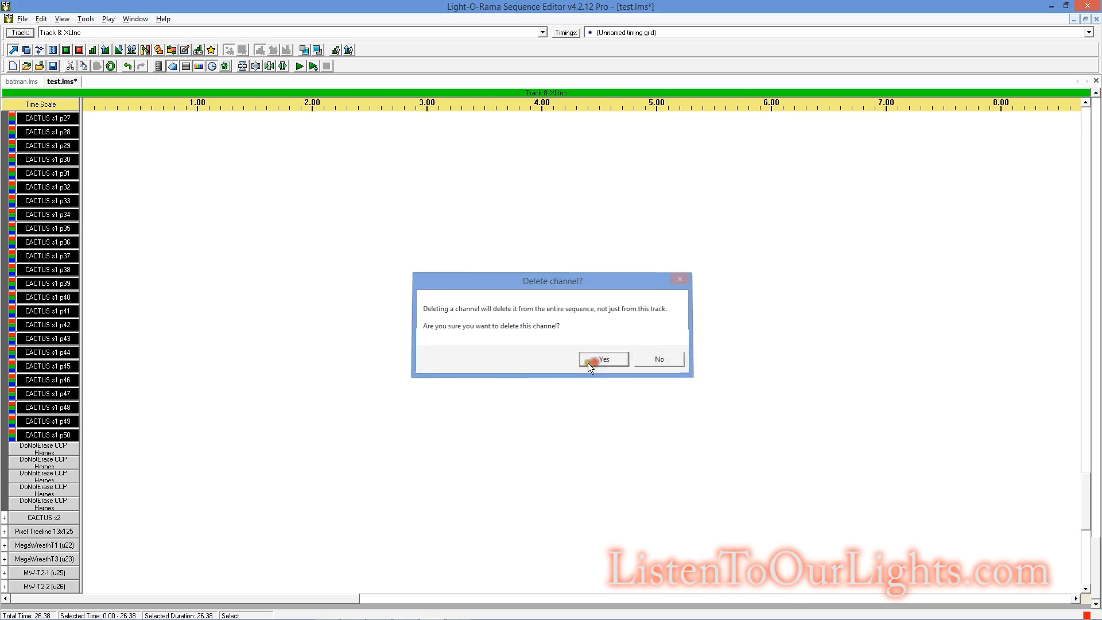
click(591, 360)
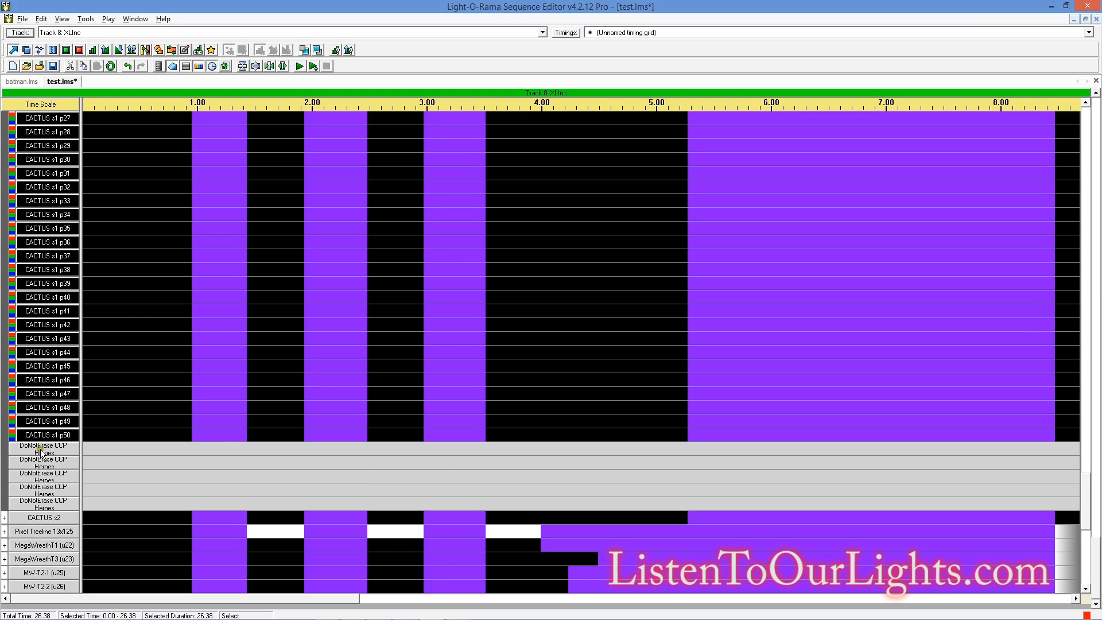
right_click(40, 449)
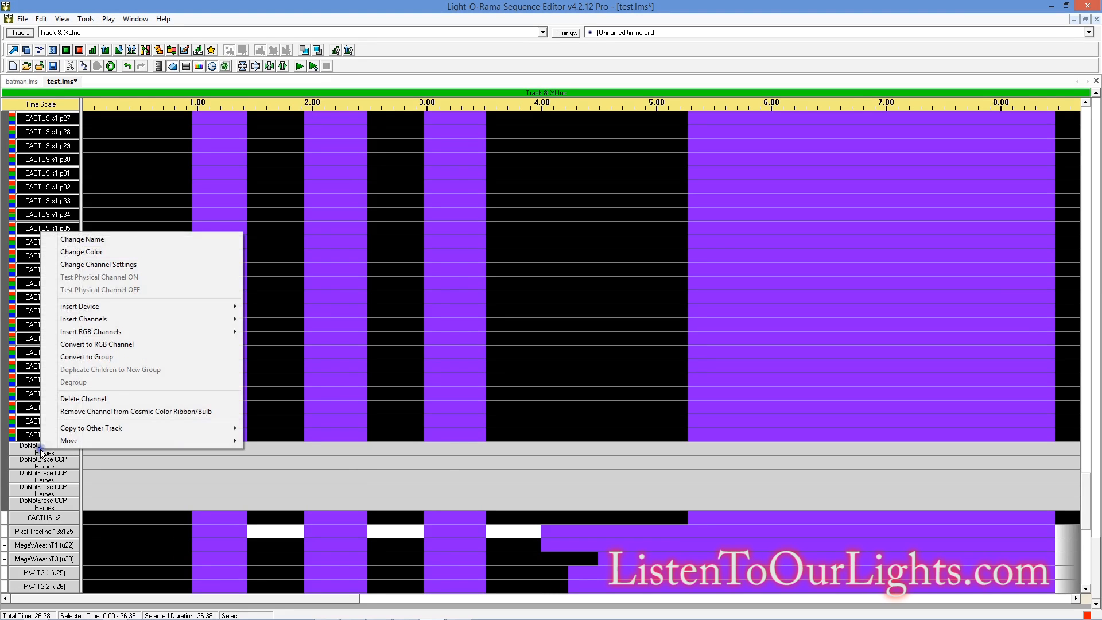
click(97, 400)
click(593, 362)
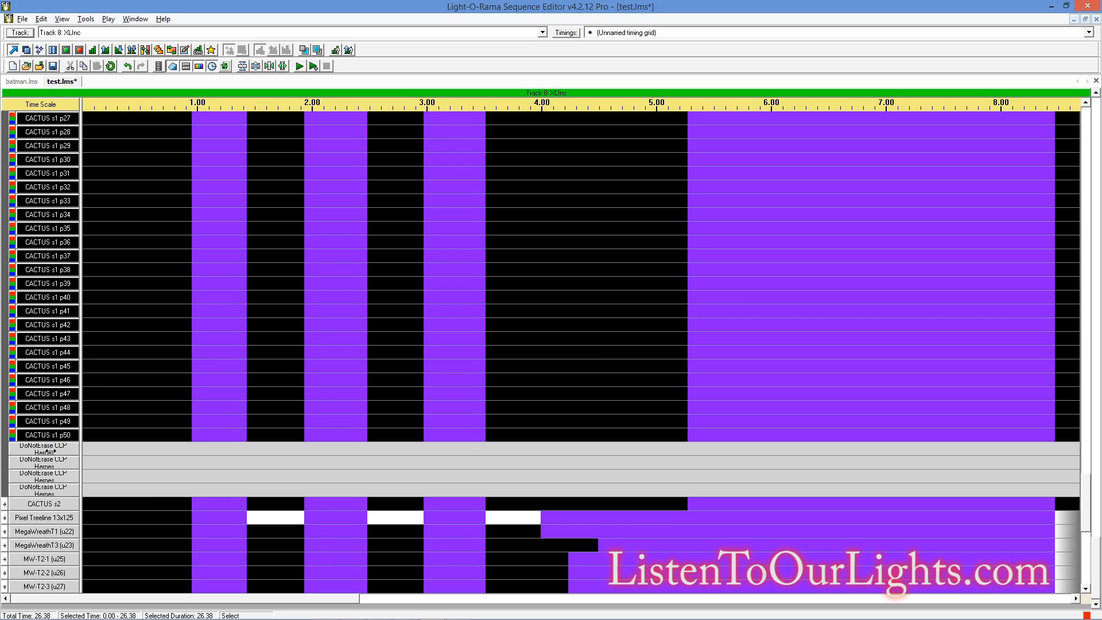
right_click(51, 449)
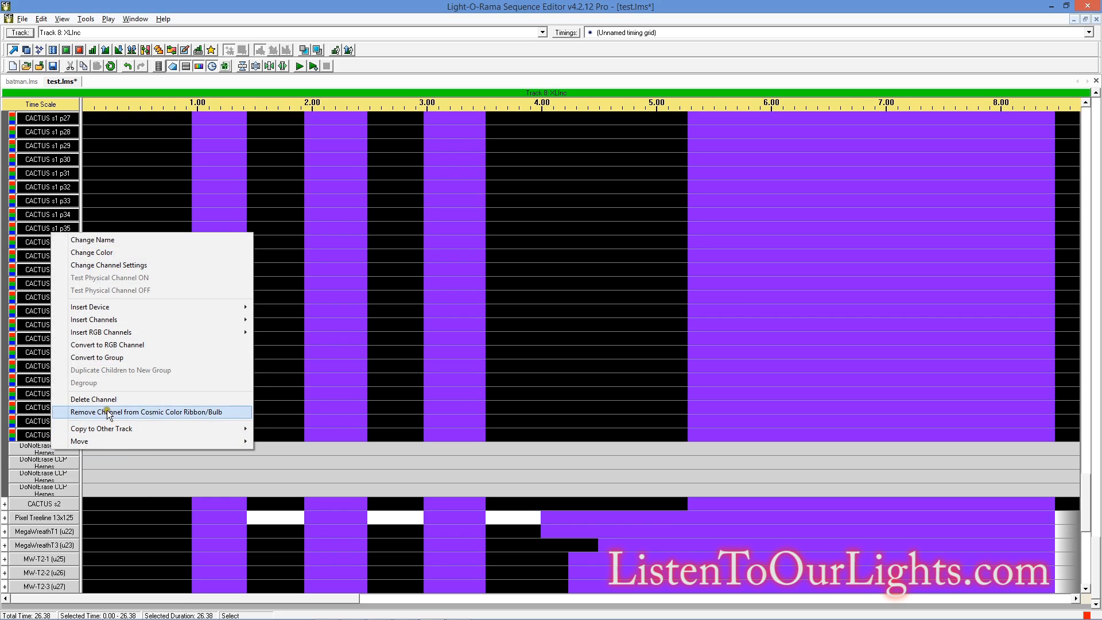
click(138, 399)
click(584, 360)
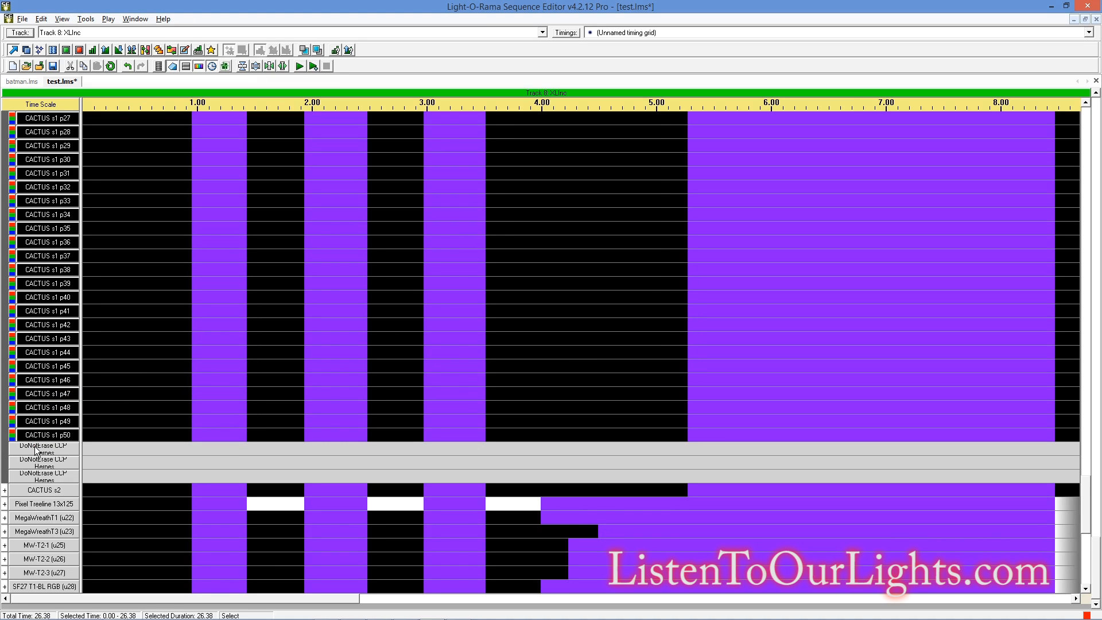
right_click(56, 445)
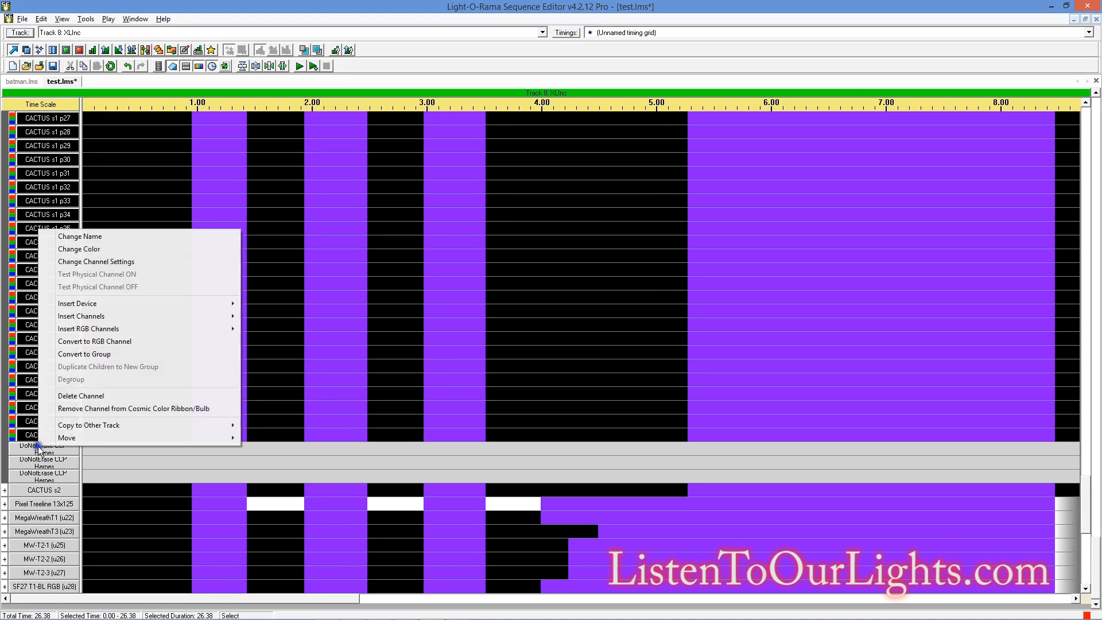
click(87, 395)
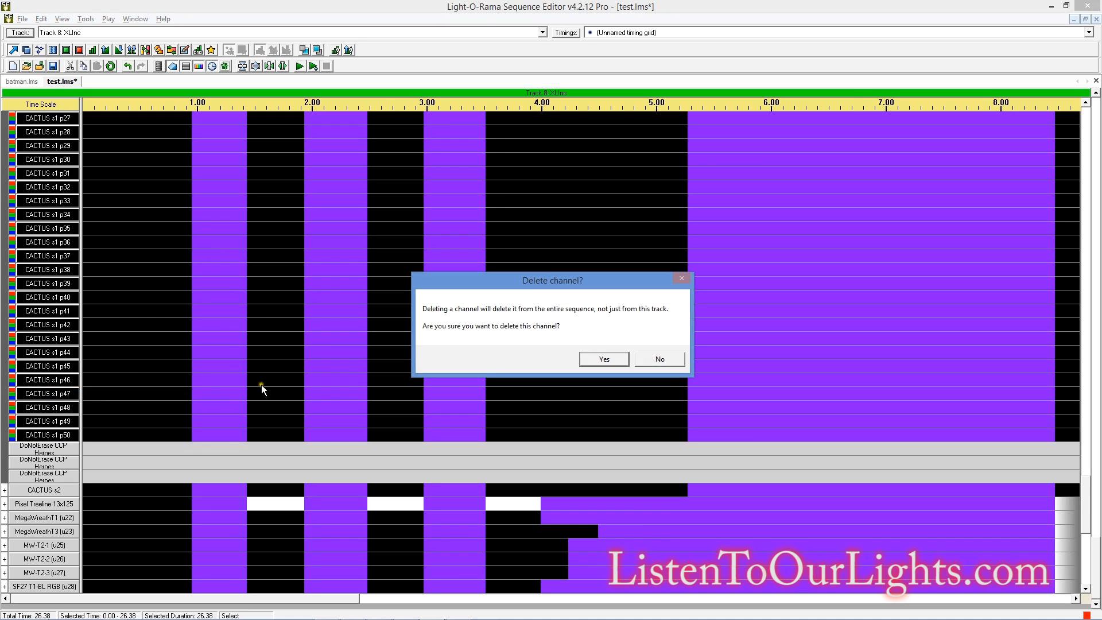
click(637, 358)
right_click(26, 441)
click(109, 395)
click(583, 360)
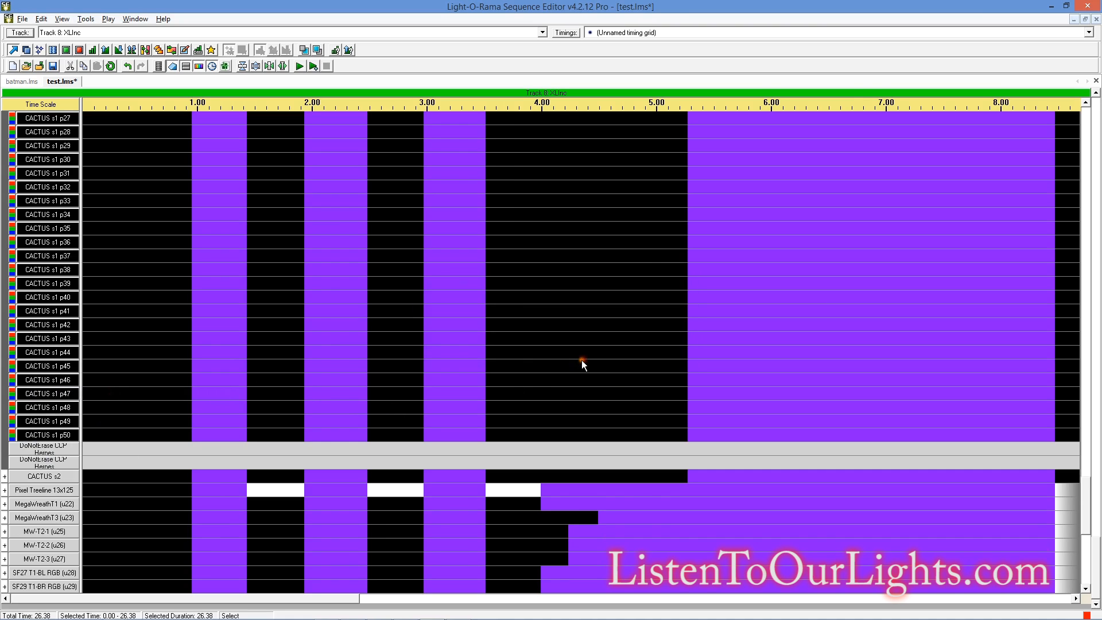
right_click(25, 447)
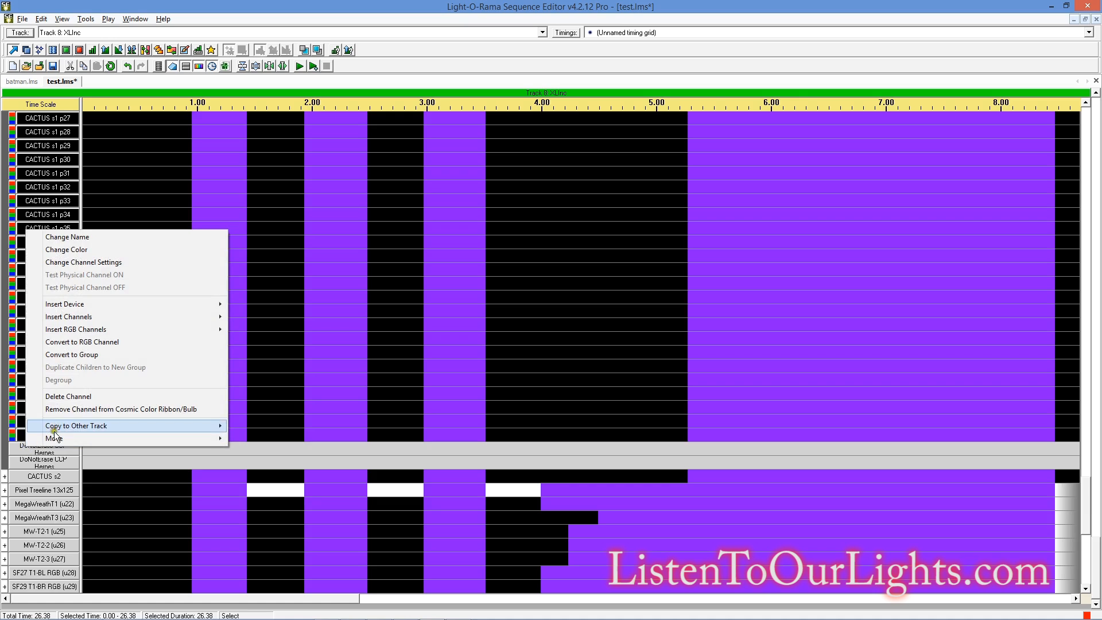
click(87, 396)
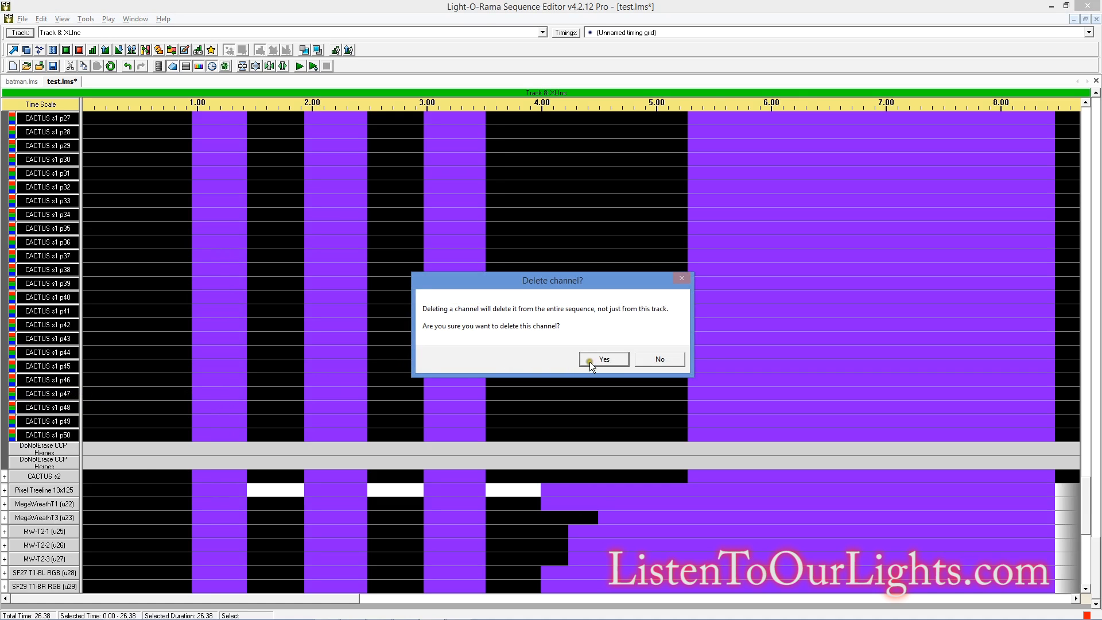
click(589, 361)
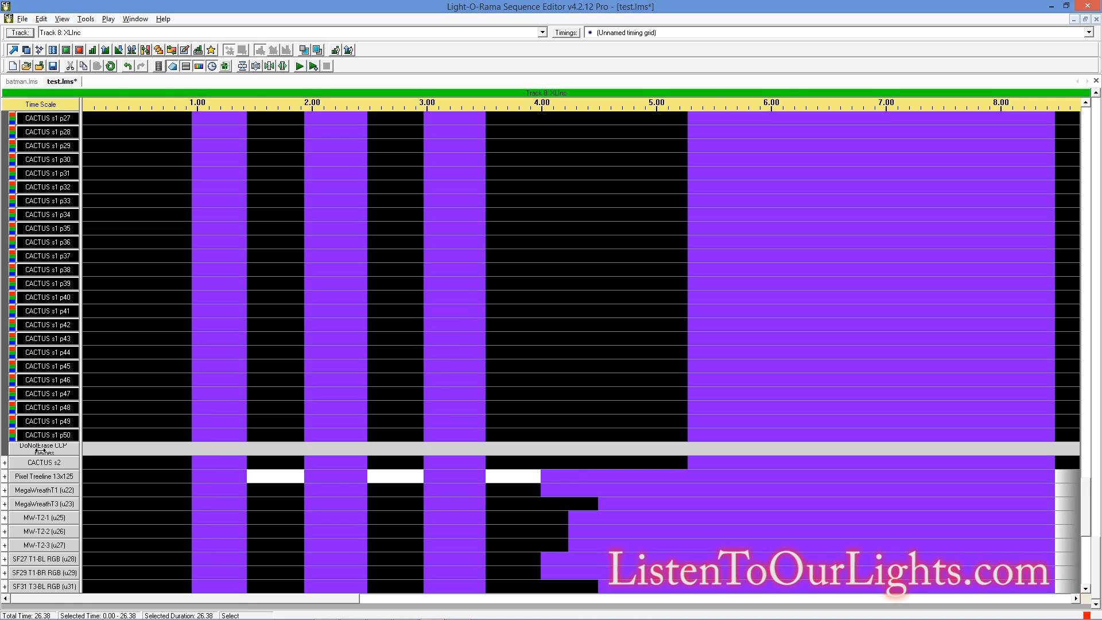
right_click(35, 451)
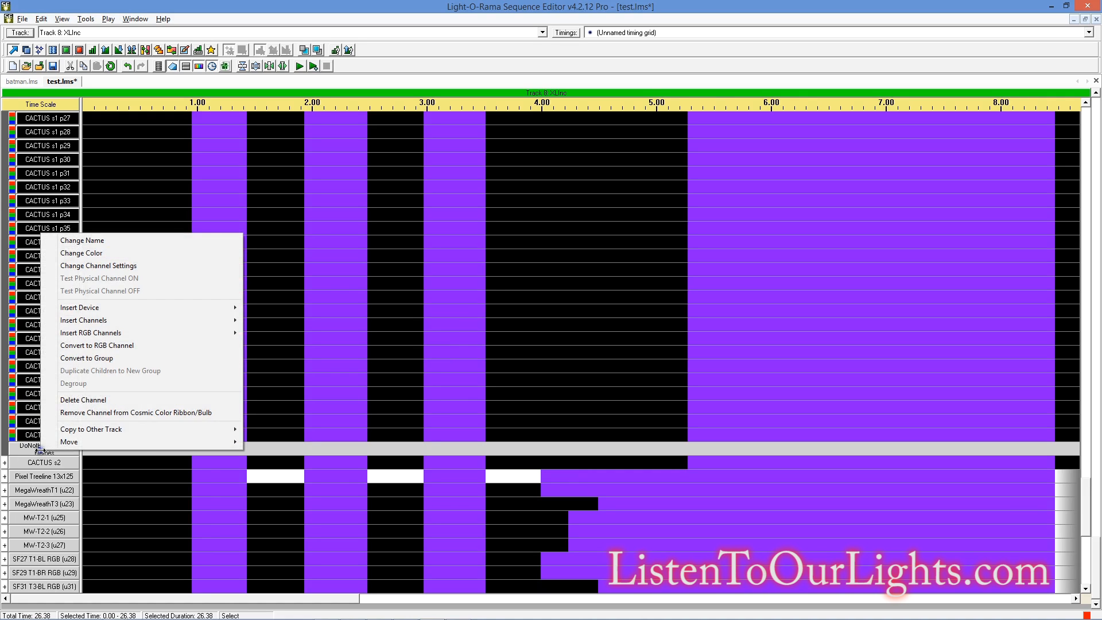
click(108, 401)
click(587, 357)
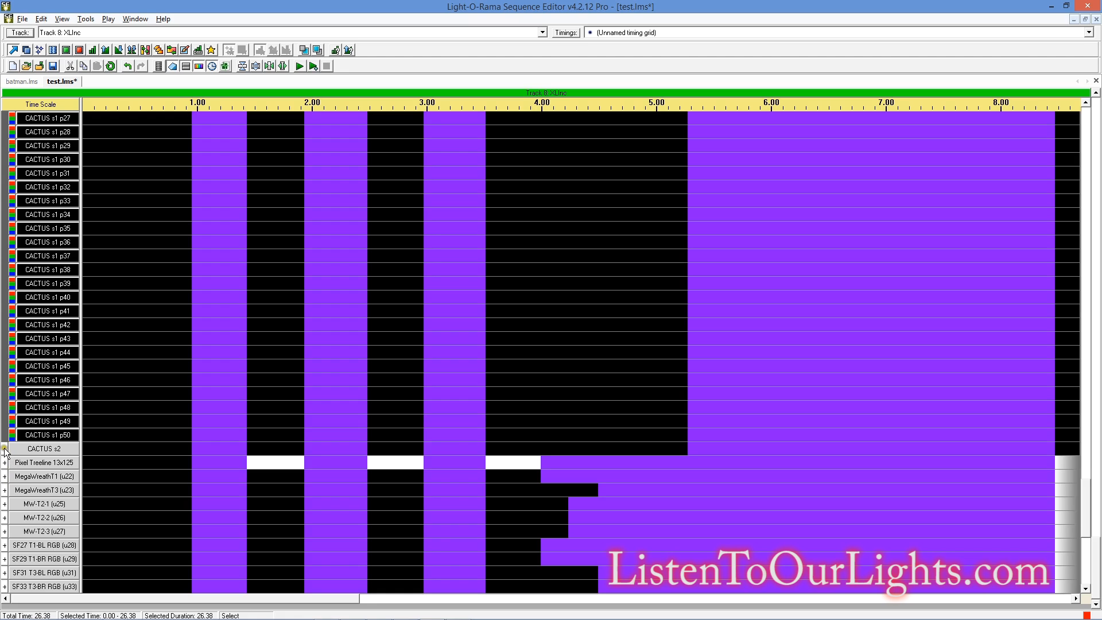
Step: Expand CACTUS s2 and delete the seven DoNotErase CCP Herpes channels after its pixel p50 from the entire sequence, one by one
click(1087, 558)
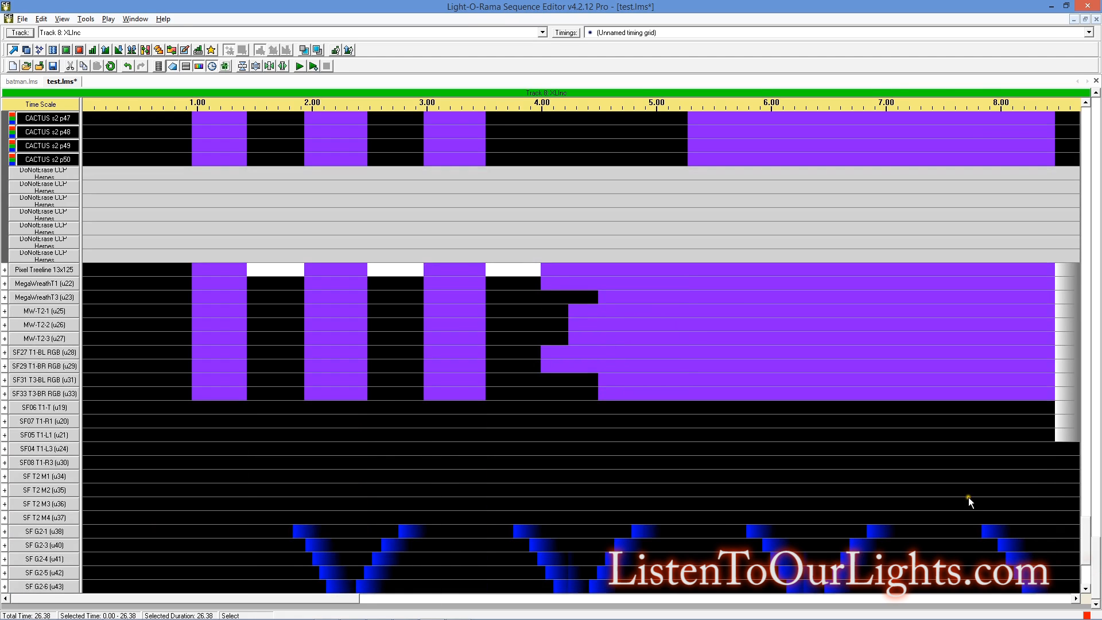
scroll(967, 505, up, 2)
right_click(39, 198)
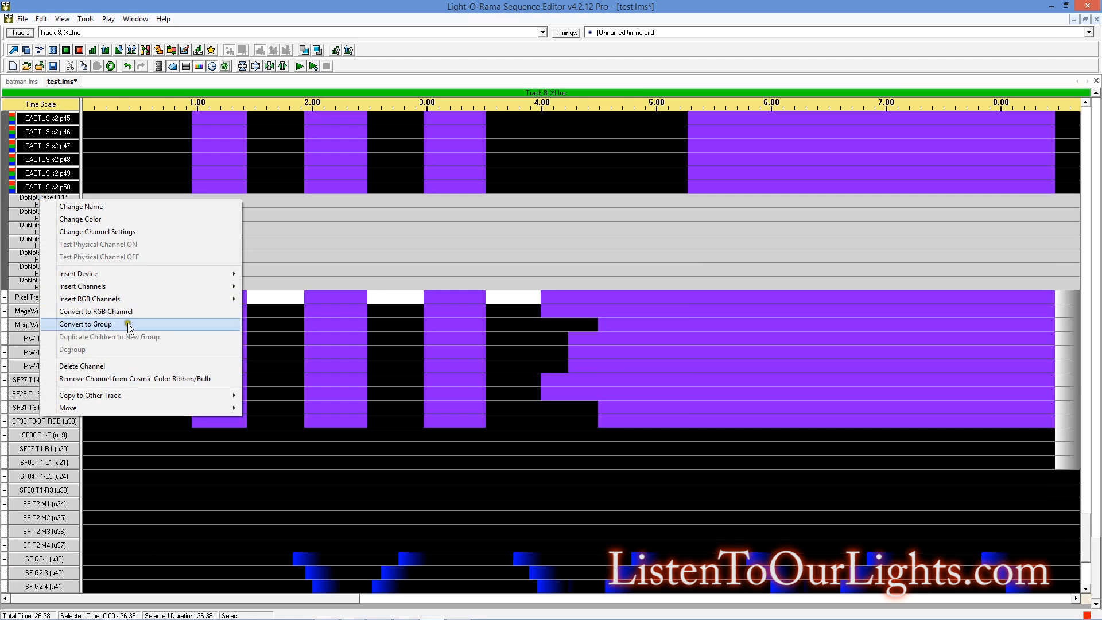
click(117, 365)
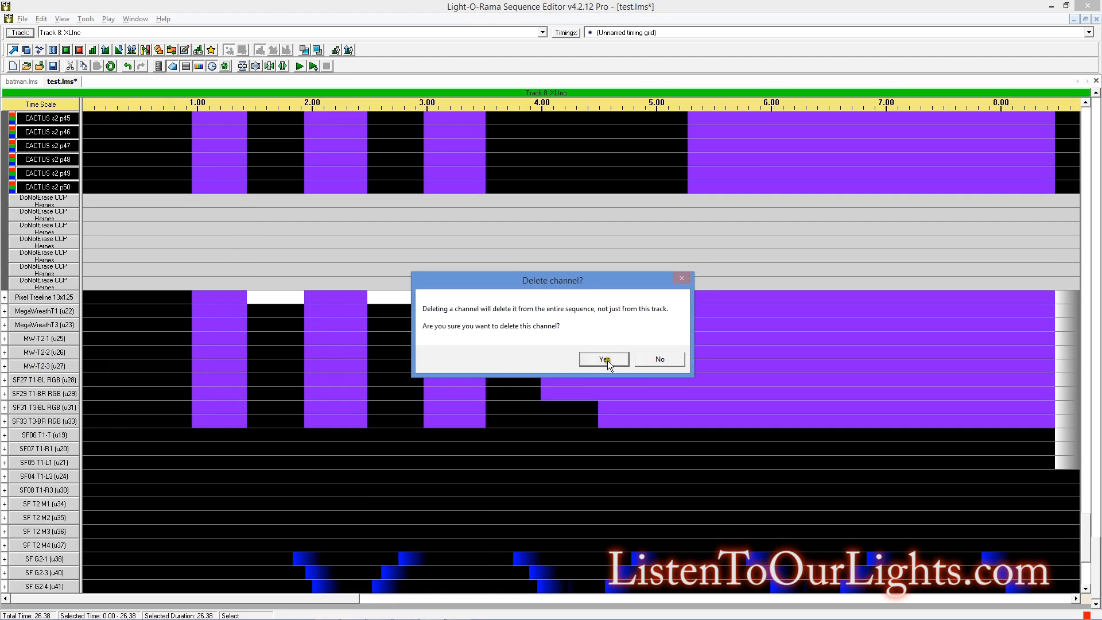
click(621, 362)
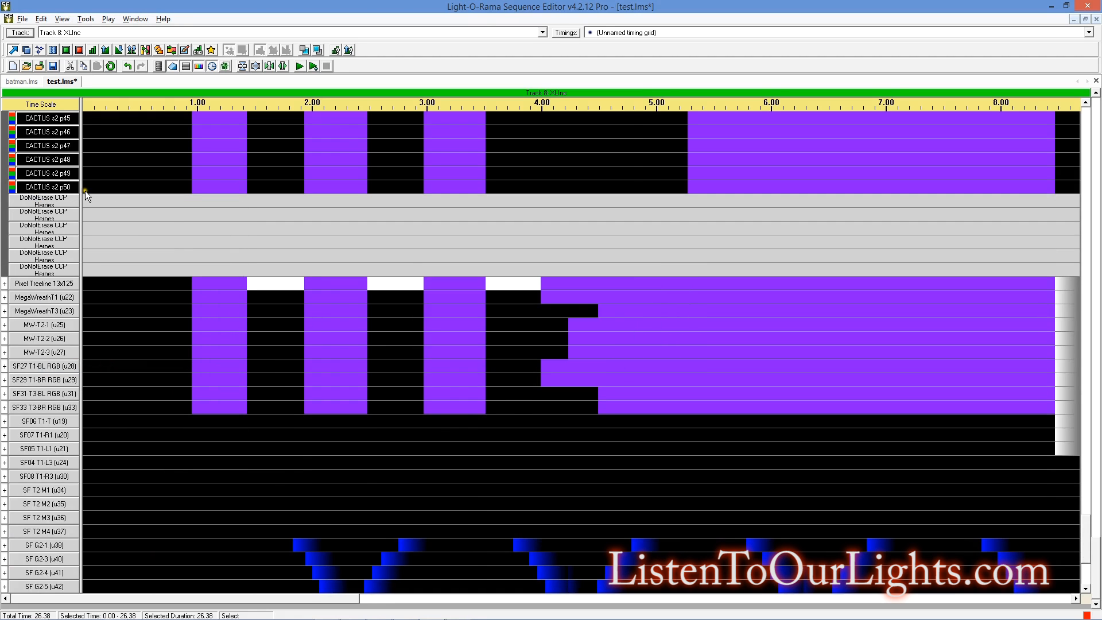
right_click(39, 214)
click(122, 383)
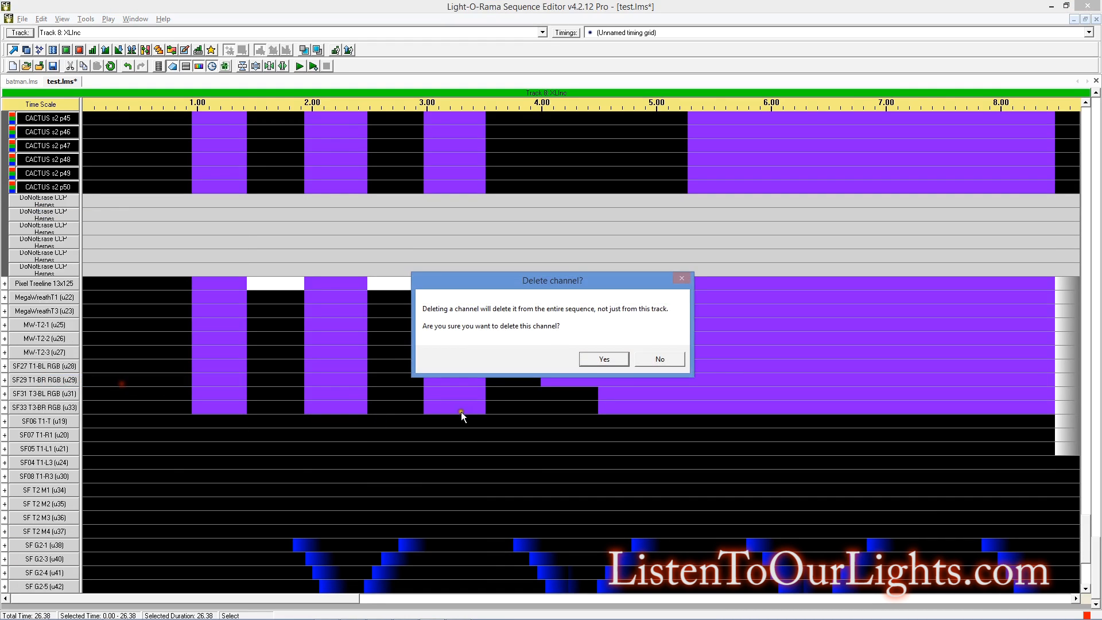
click(605, 359)
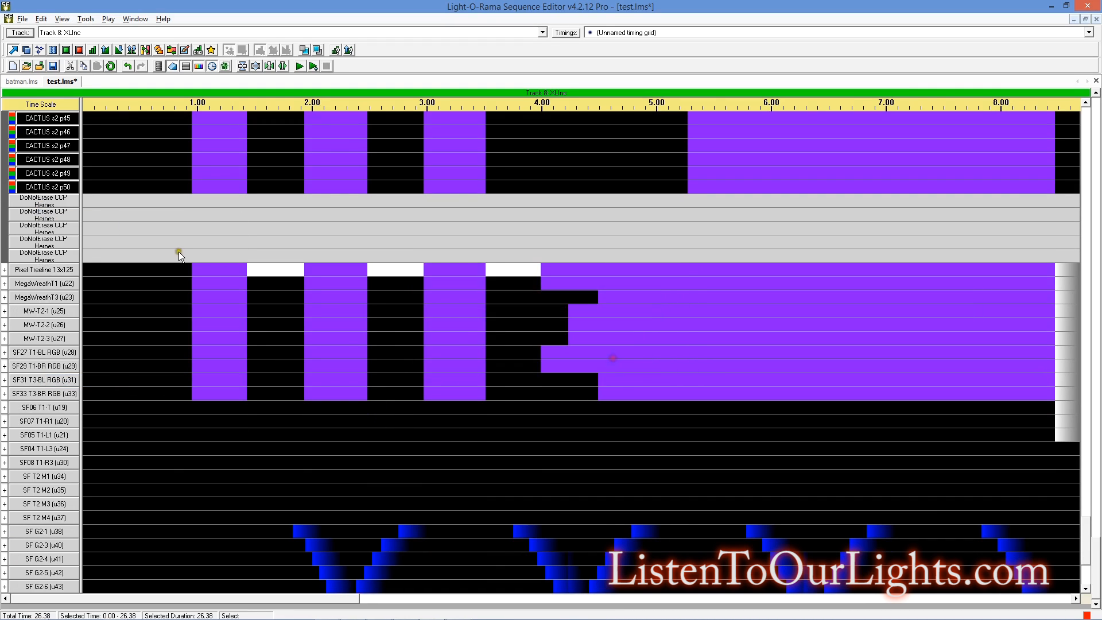
right_click(45, 216)
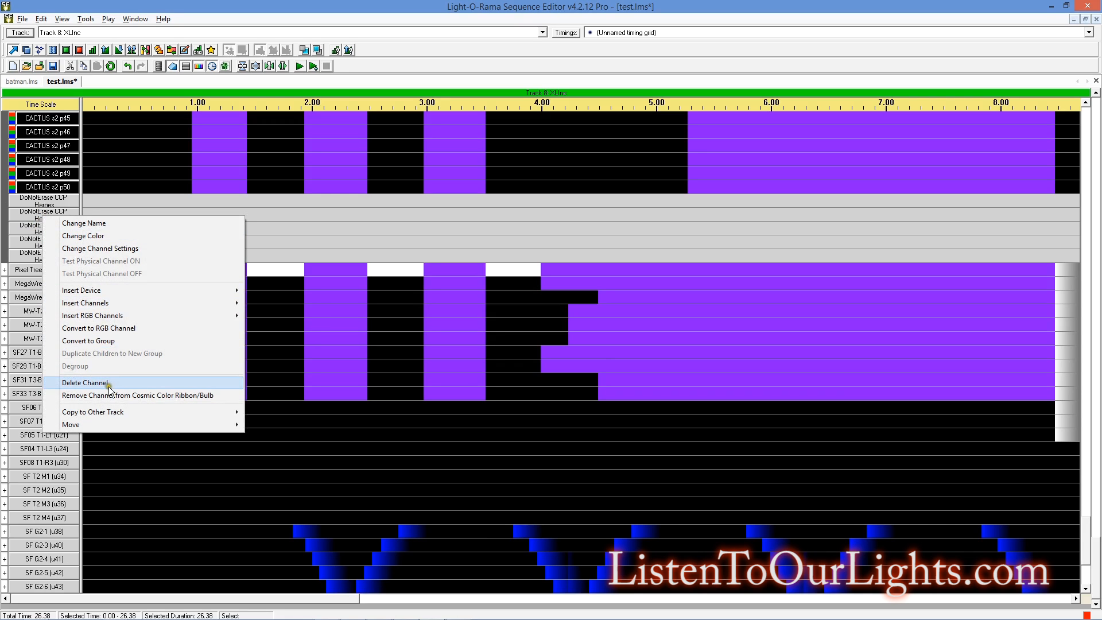
click(108, 384)
click(605, 359)
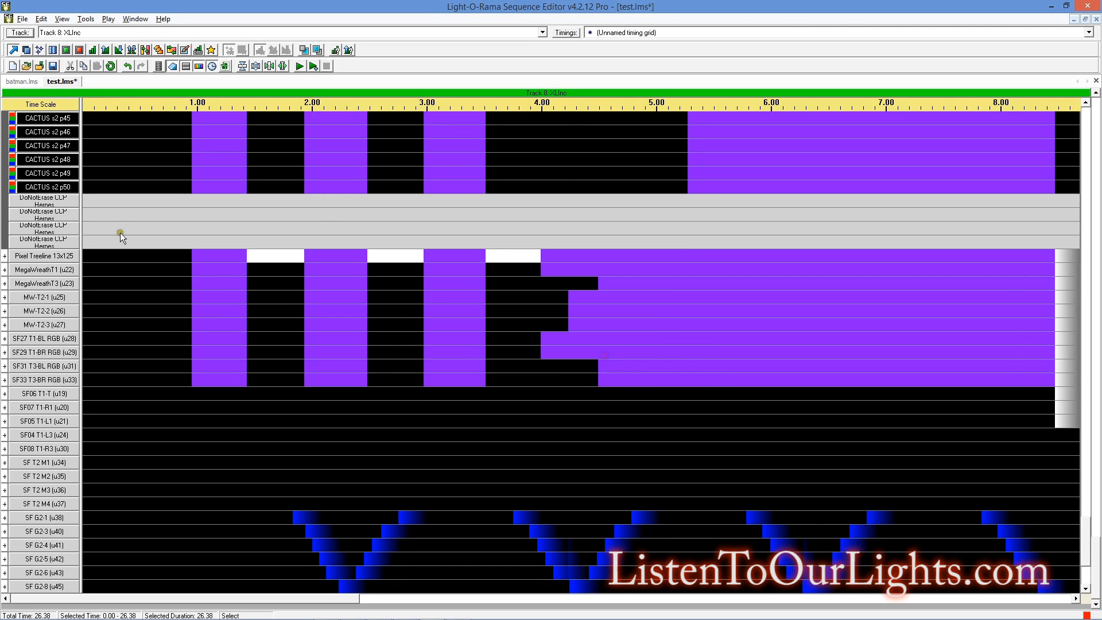
right_click(35, 216)
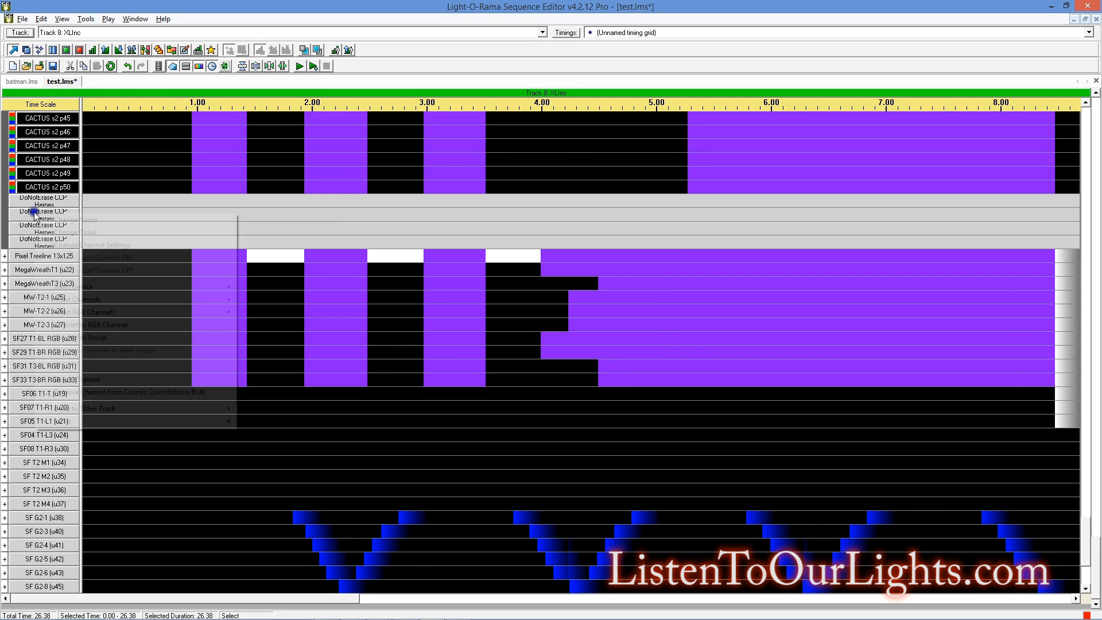
click(95, 380)
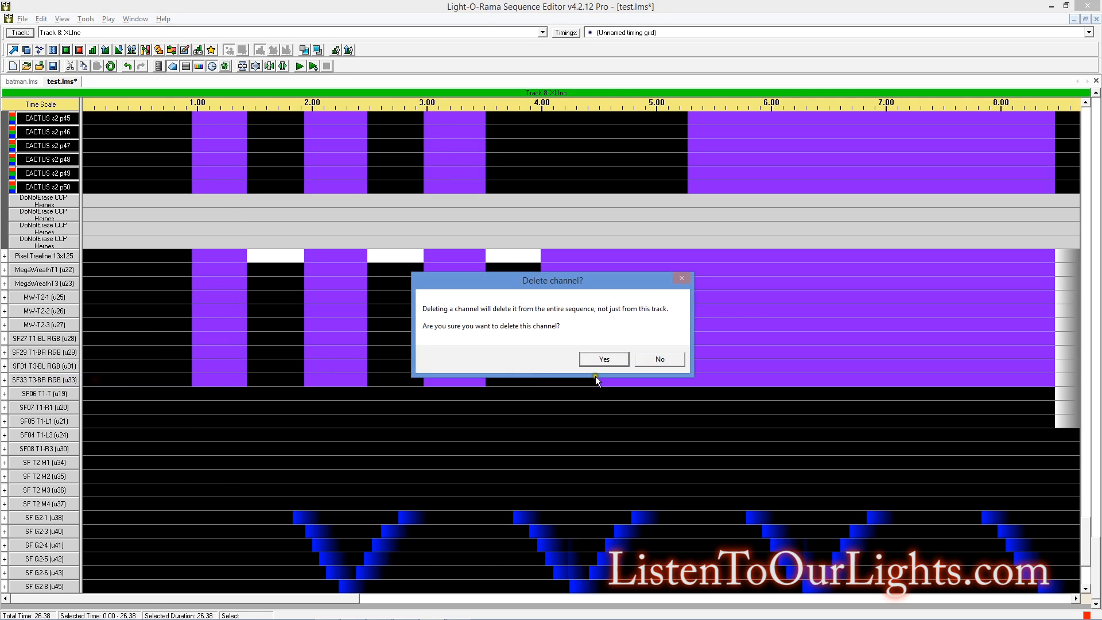
click(597, 360)
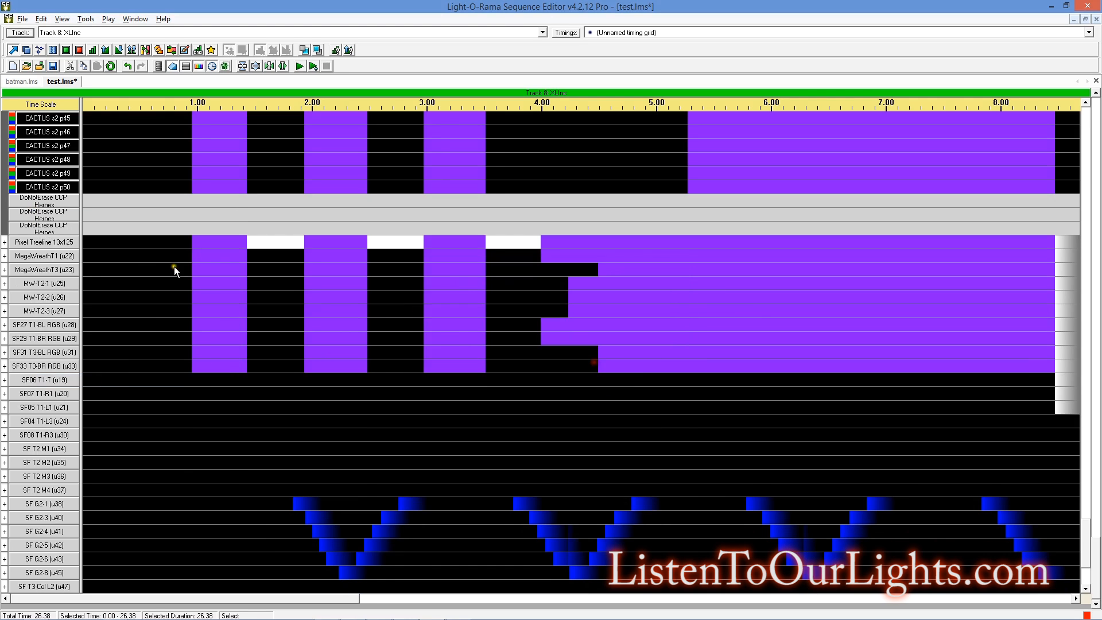
right_click(40, 202)
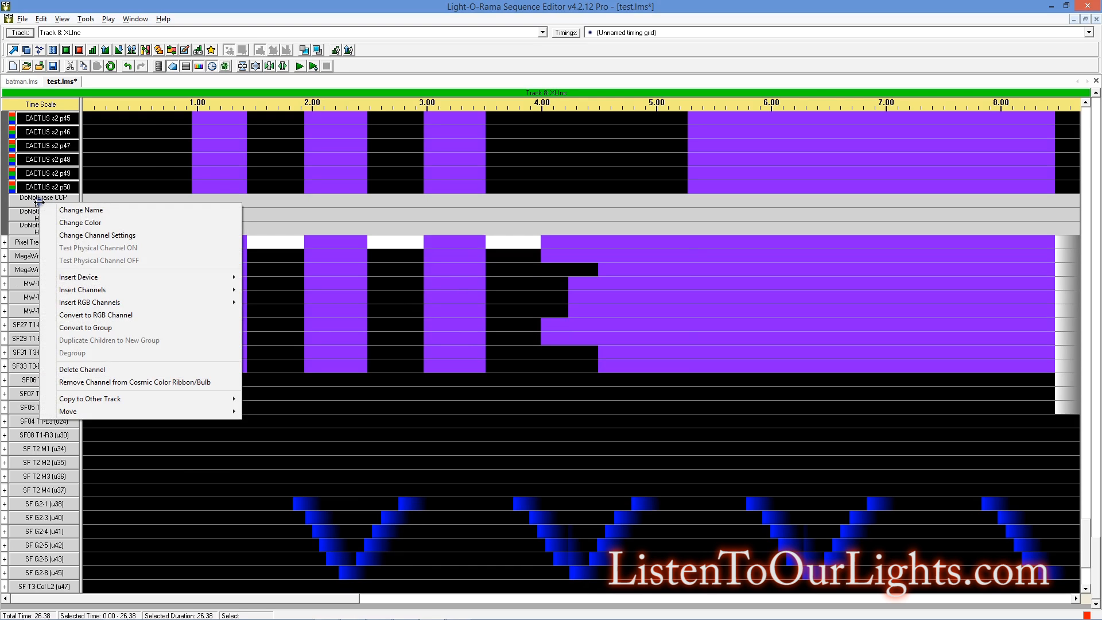
click(93, 374)
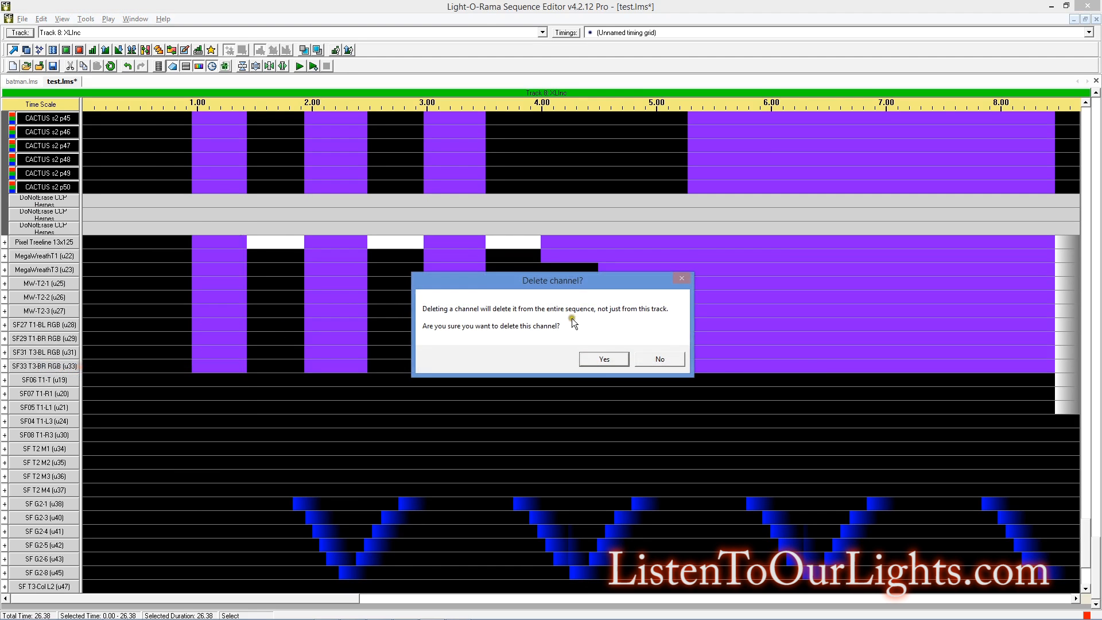
click(594, 364)
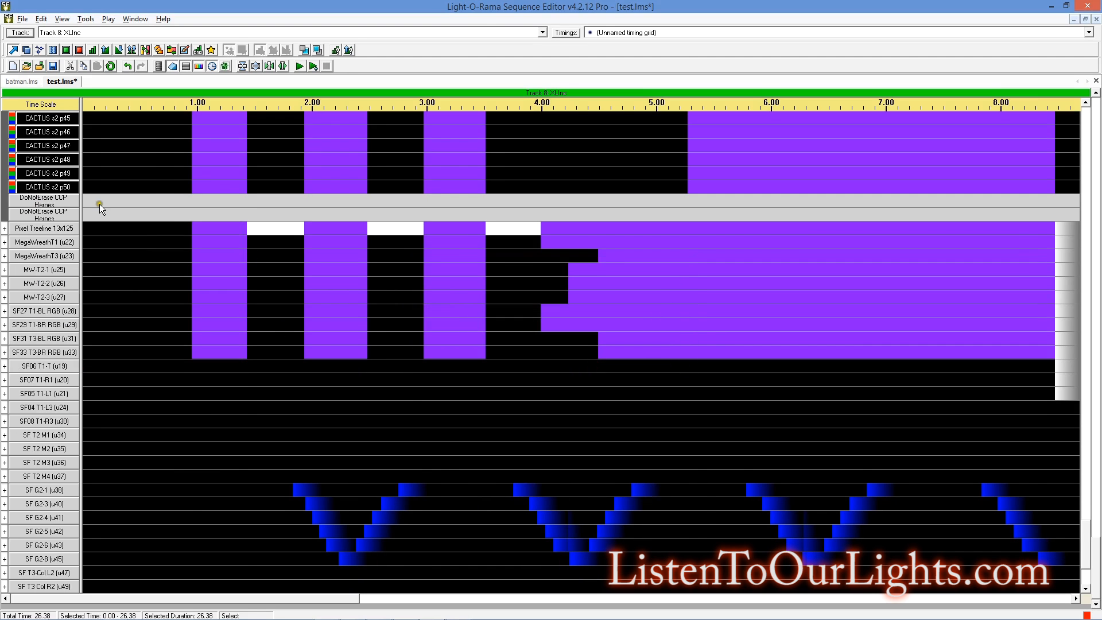
right_click(45, 204)
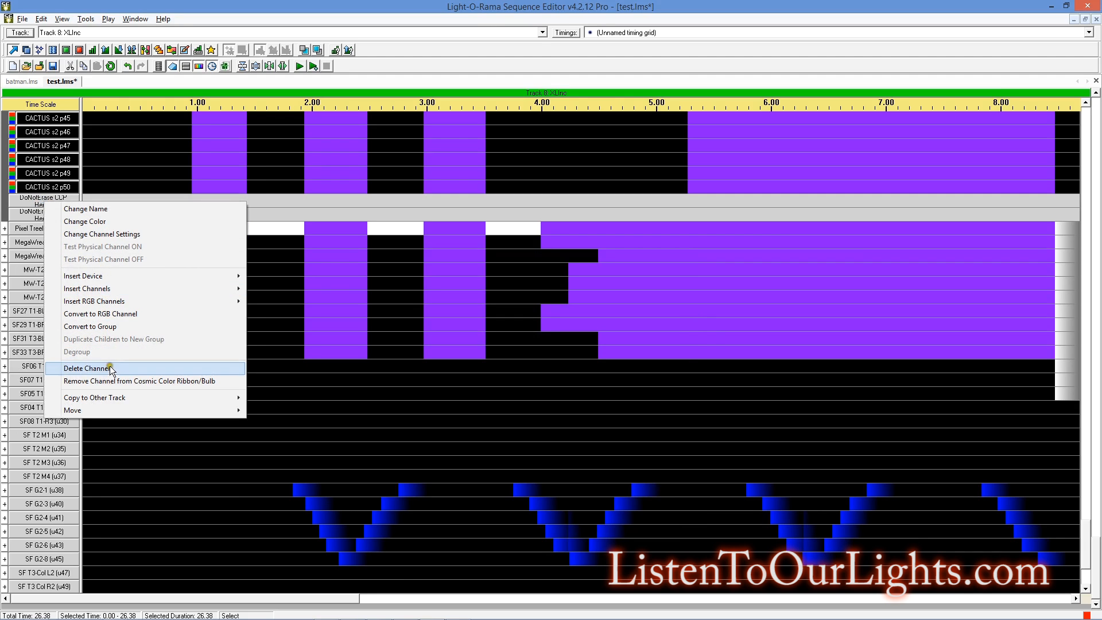
click(93, 368)
click(608, 360)
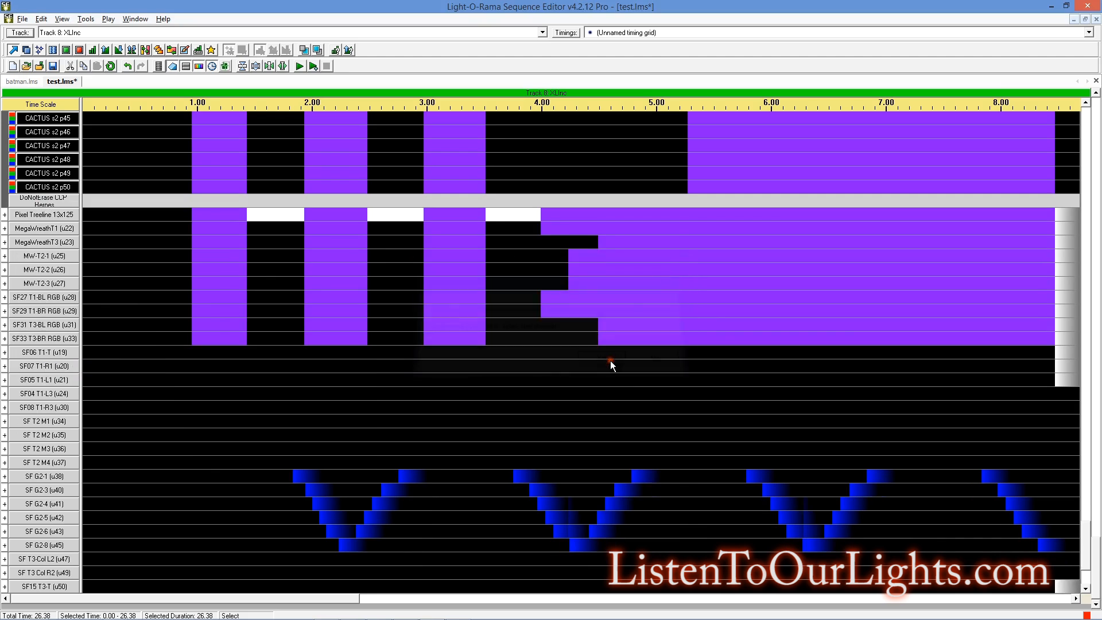
right_click(42, 204)
click(87, 368)
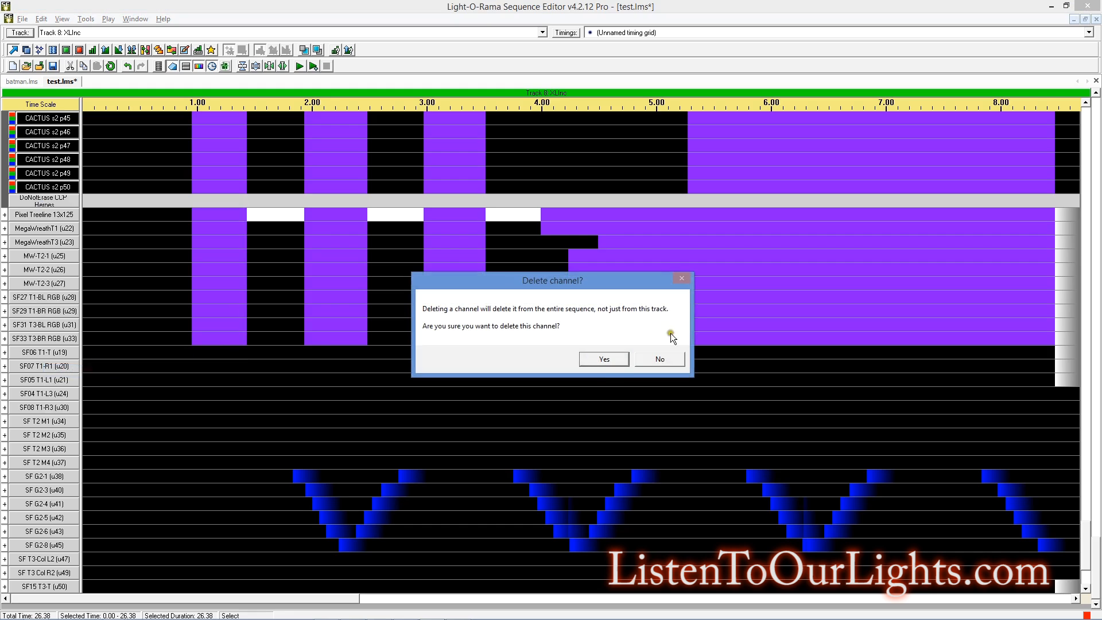
click(619, 366)
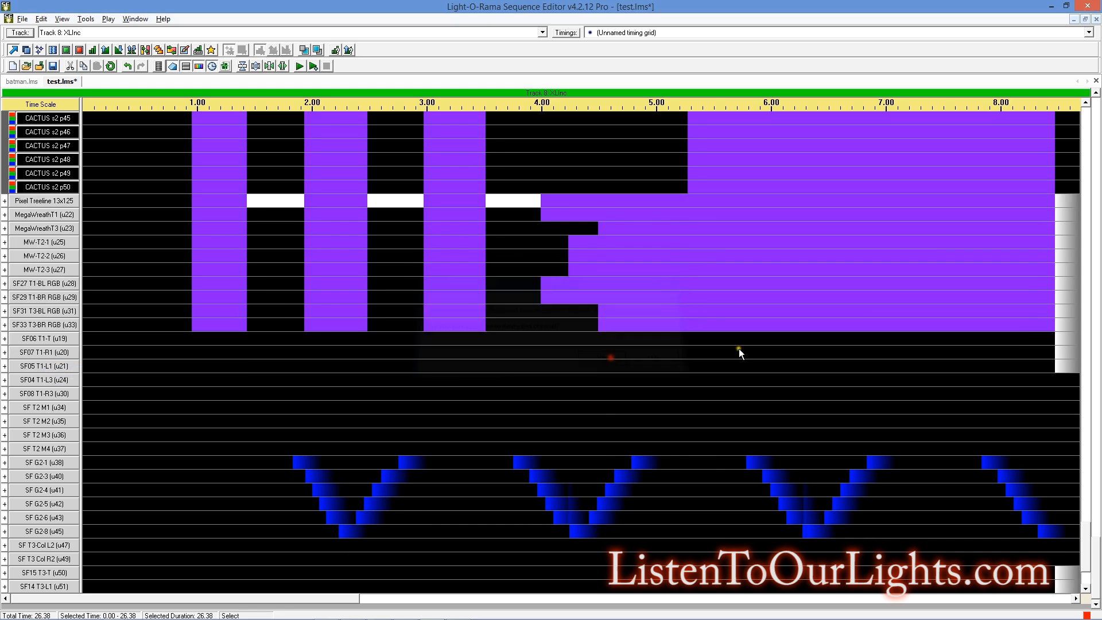
Step: Collapse the expanded CACTUS s1 and CACTUS s2 devices in the XLInc track and save the test.lms sequence
click(1087, 137)
click(1088, 136)
click(1088, 136)
click(264, 229)
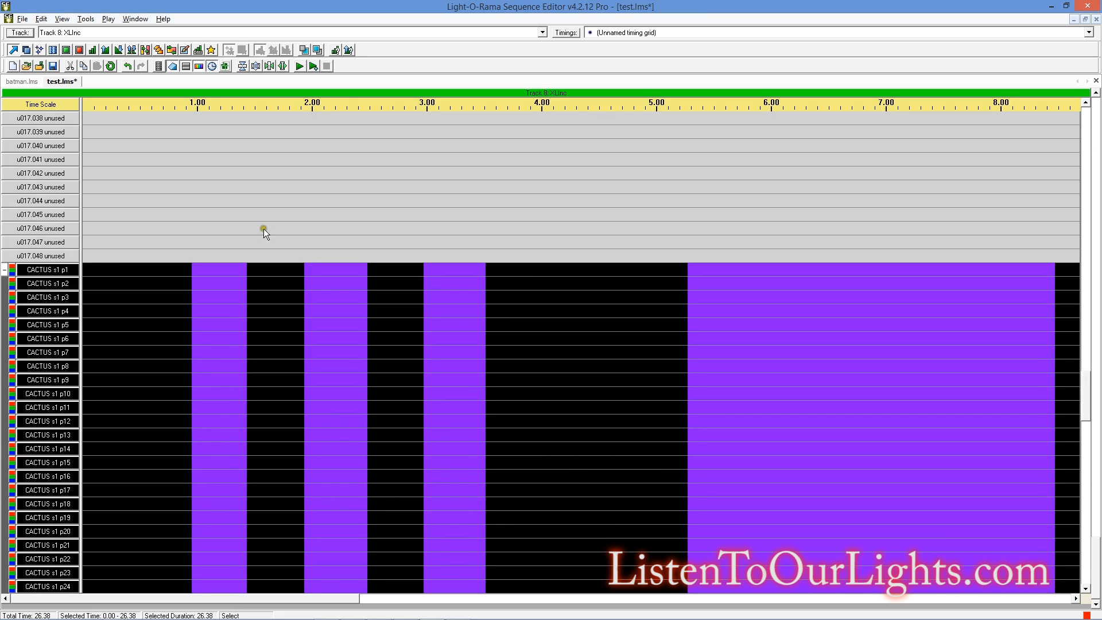
click(5, 269)
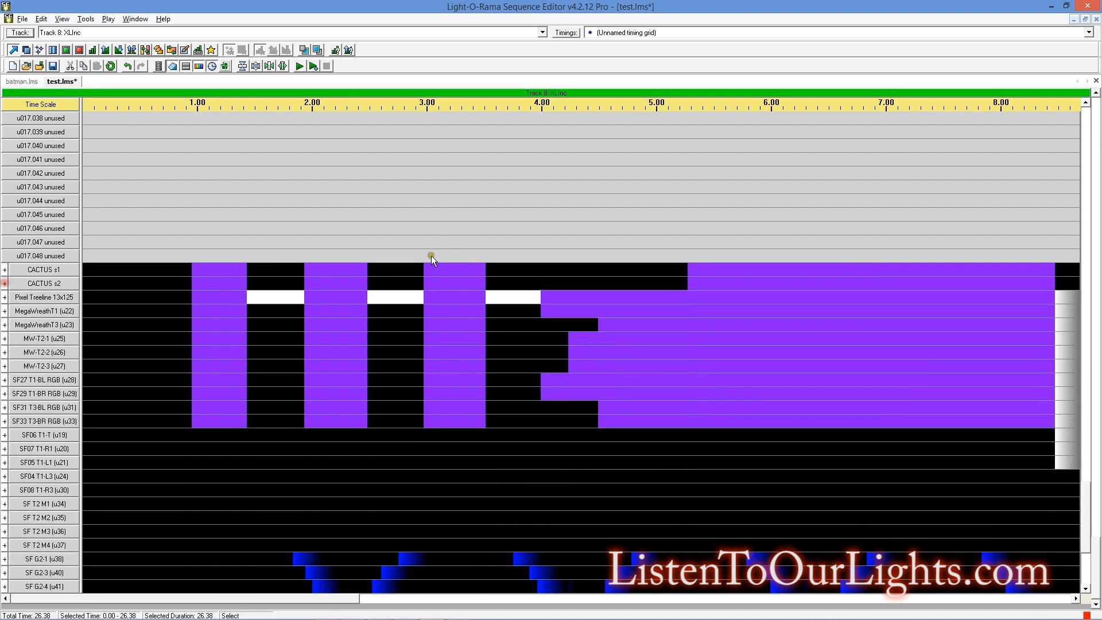
drag(1084, 511, 1083, 112)
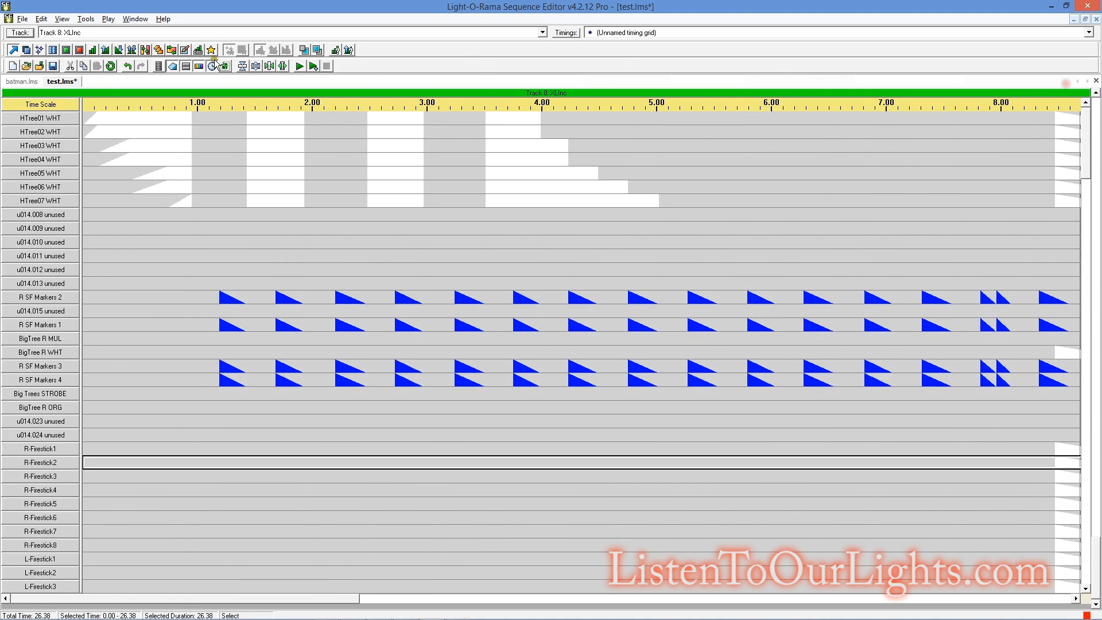
click(53, 67)
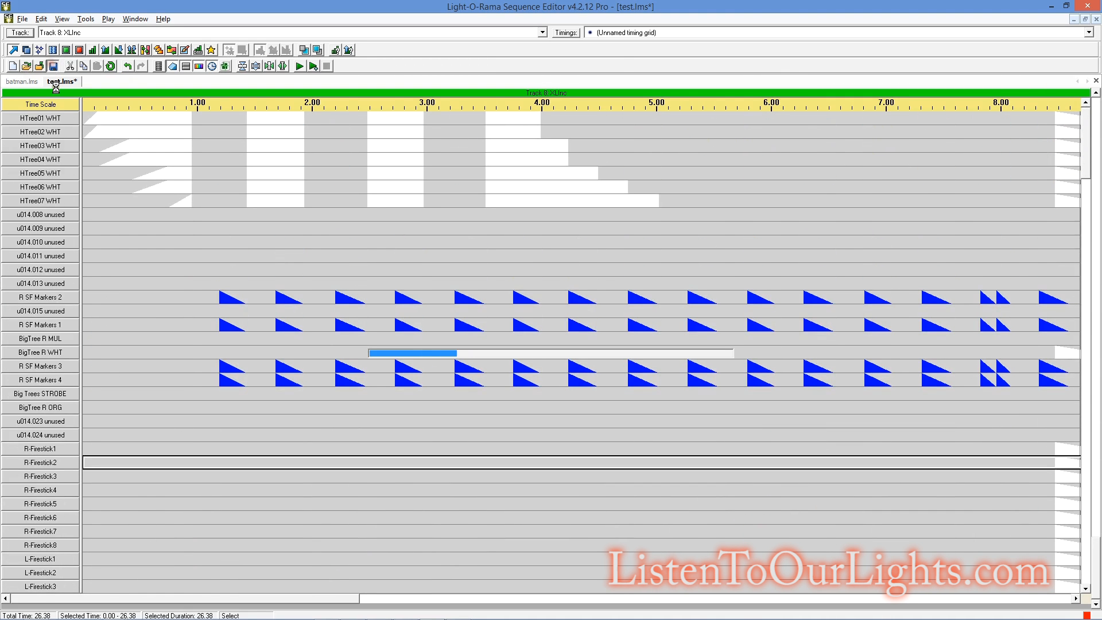
Step: Switch to xLights and examine the universes and channel ranges in the lighting networks list, starting with universes 1 to 13
key(alt+Tab)
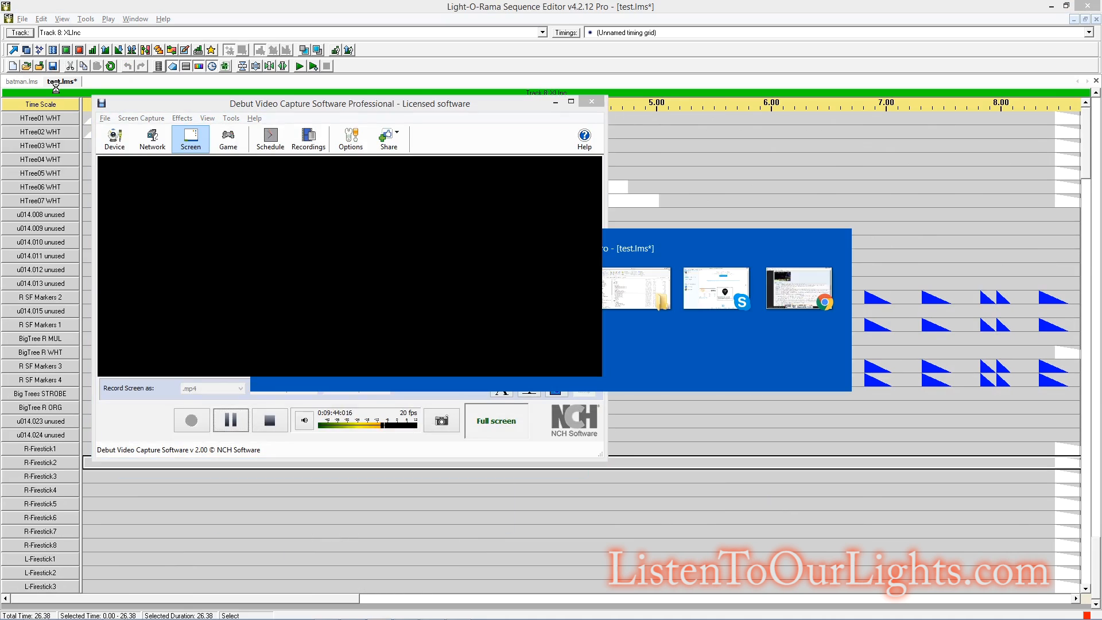
key(alt+Tab)
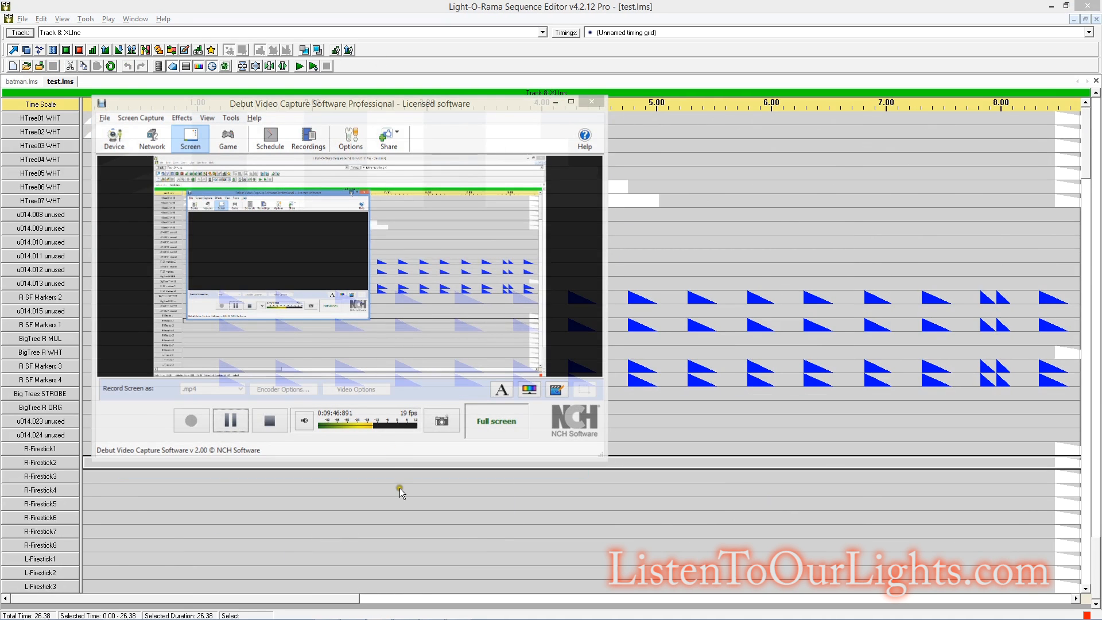
key(alt+Tab)
key(alt+Tab)
key(alt+Tab)
key(alt+Tab)
key(alt+Tab)
key(alt+Tab)
key(alt+Tab)
key(alt+Tab)
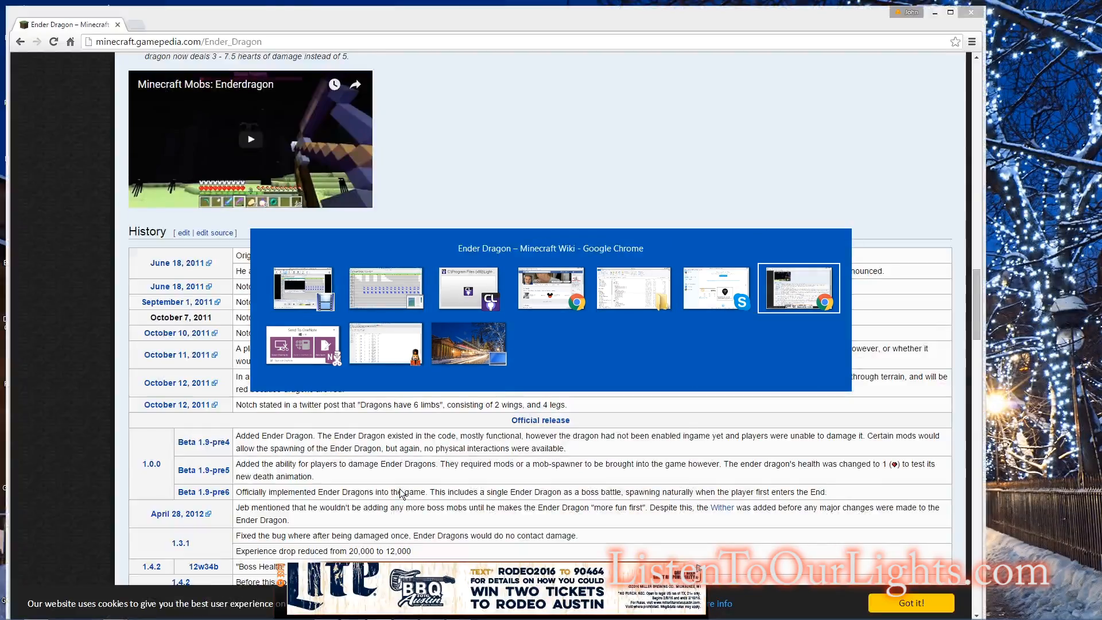
key(alt+Tab)
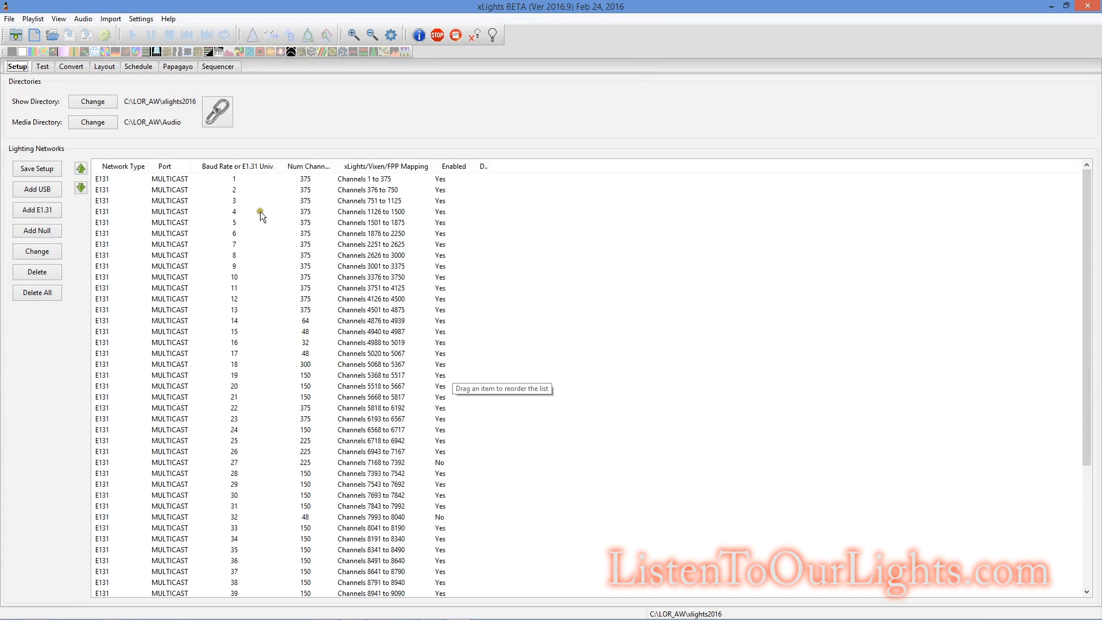
click(211, 179)
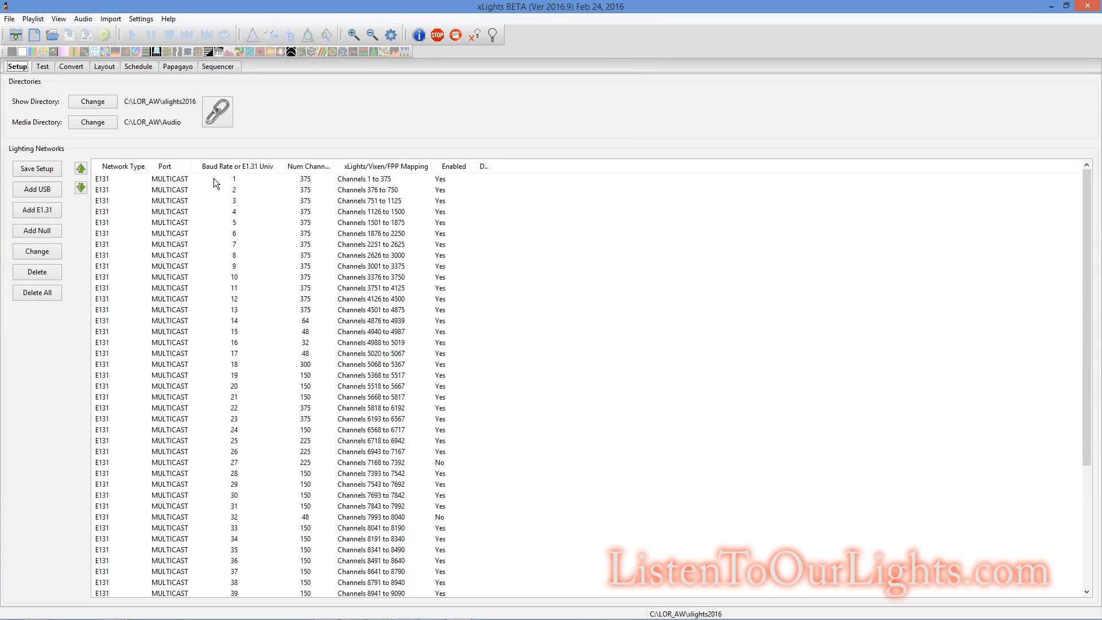
click(208, 184)
click(230, 299)
Step: Switch back to the Light-O-Rama Sequence Editor and widen the channel name column of the XLInc track
key(alt+Tab)
key(alt+Tab)
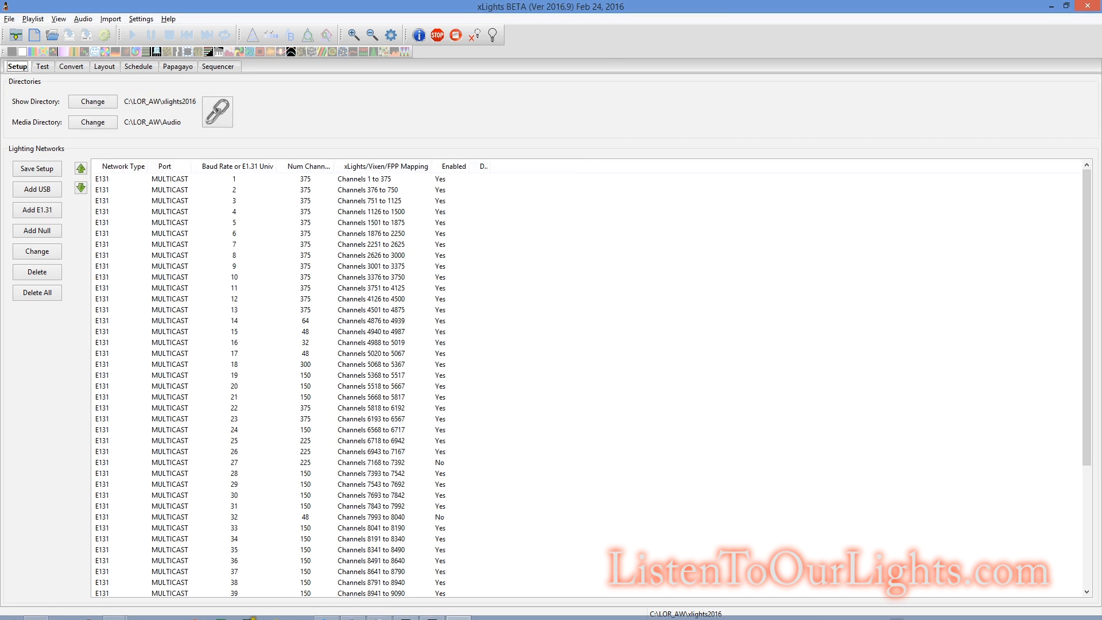
click(435, 613)
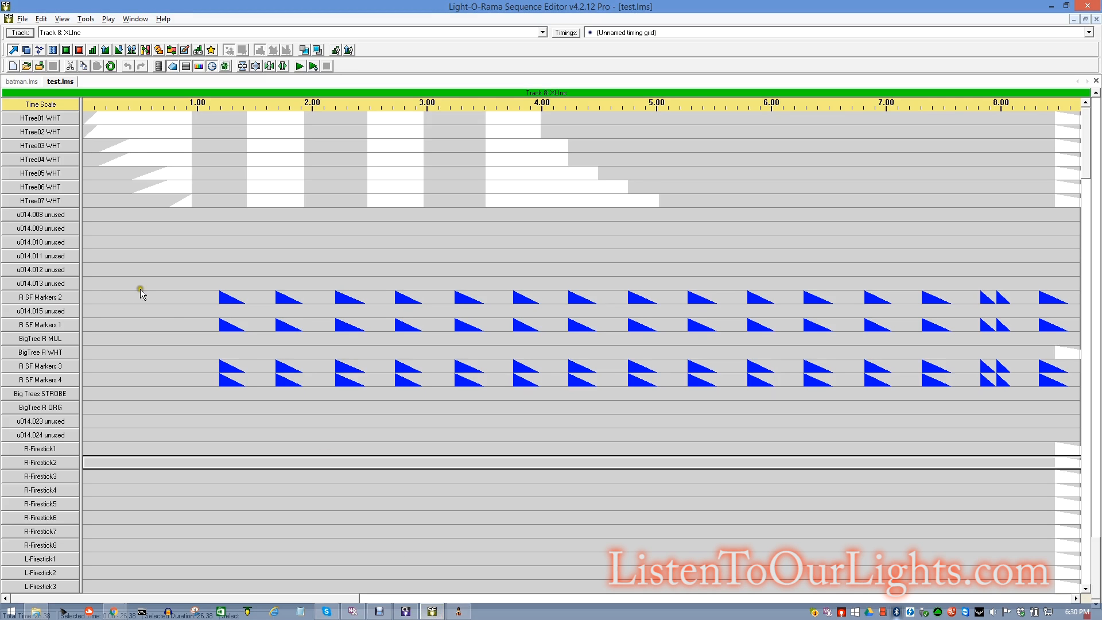
scroll(94, 308, down, 9)
scroll(94, 307, down, 13)
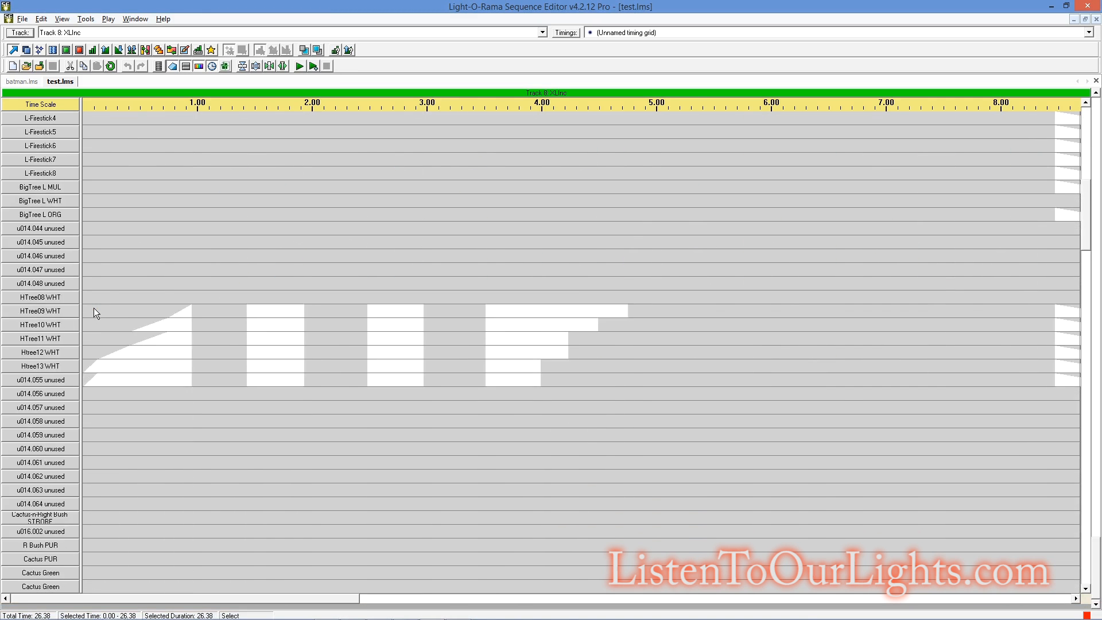
scroll(99, 340, down, 12)
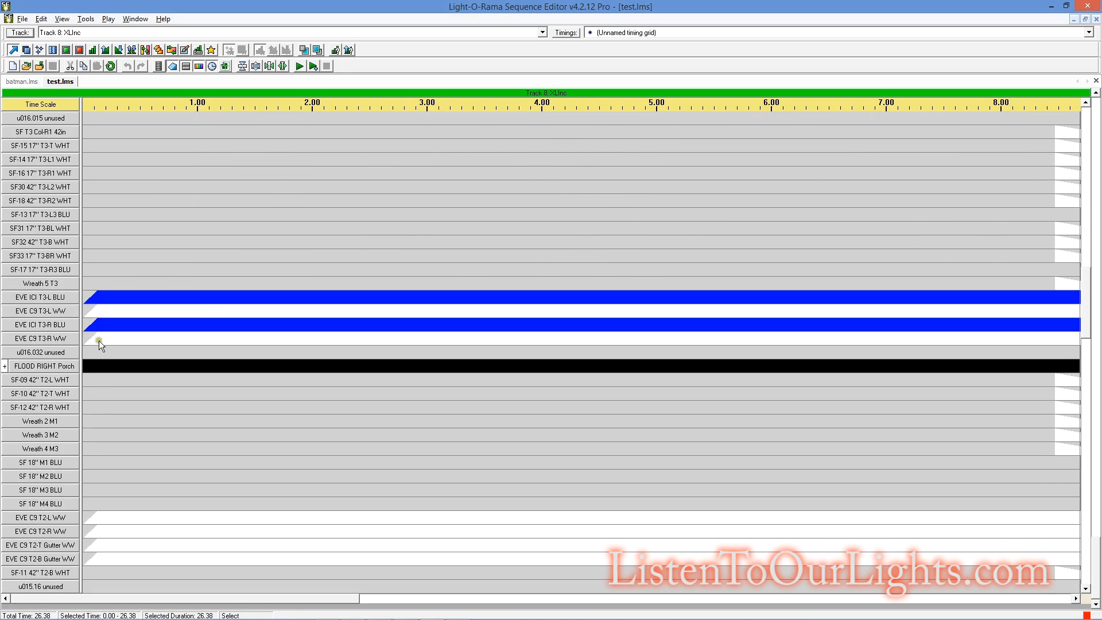
scroll(100, 340, down, 6)
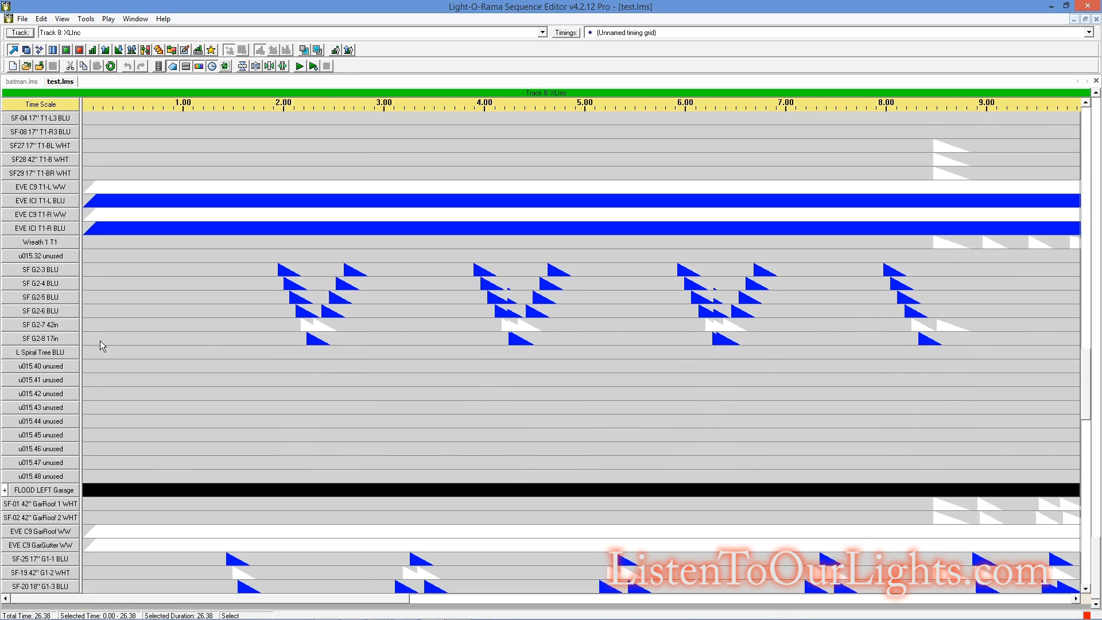
drag(81, 226, 149, 242)
Step: Examine the names and order of the single LOR channels from HTree01 WHT down to u017.048 unused
scroll(138, 368, down, 2)
scroll(134, 405, down, 12)
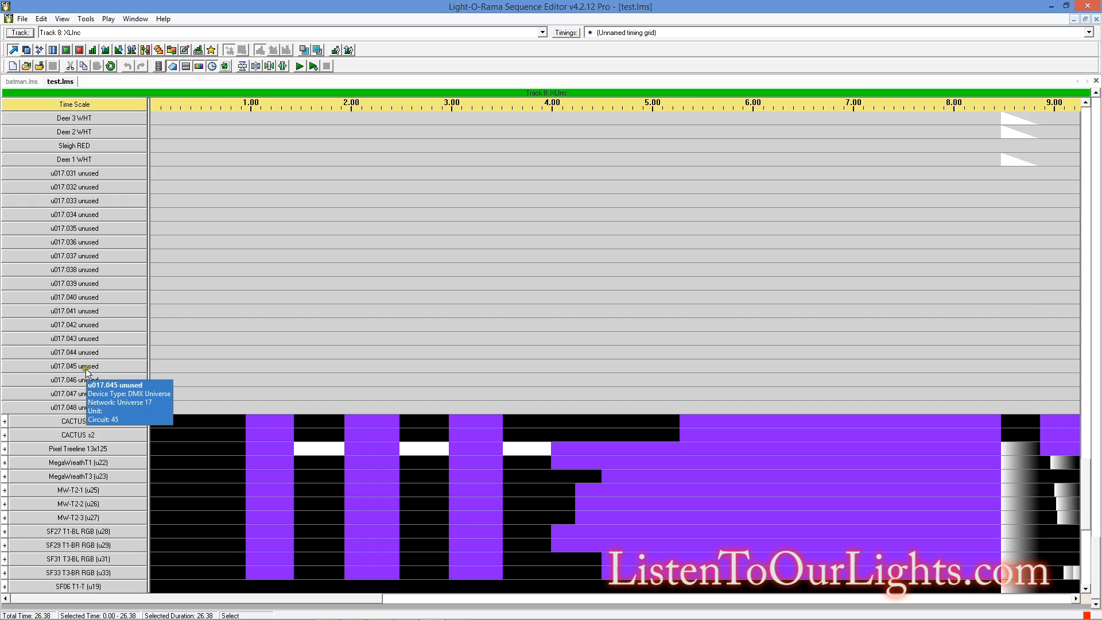
scroll(54, 305, up, 3)
scroll(53, 299, up, 15)
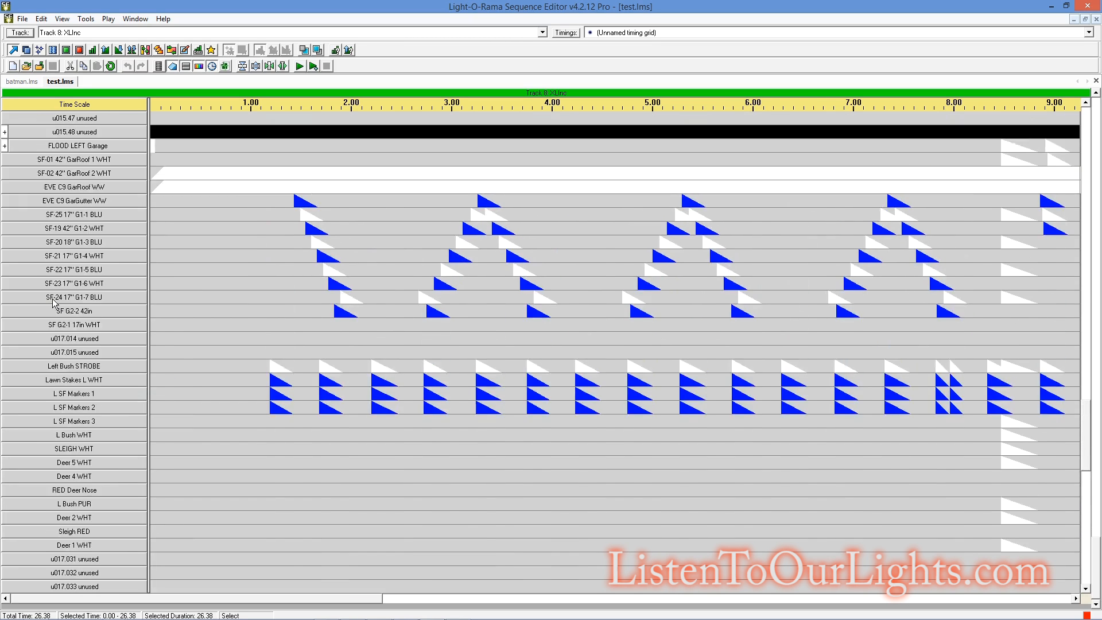
scroll(53, 298, up, 15)
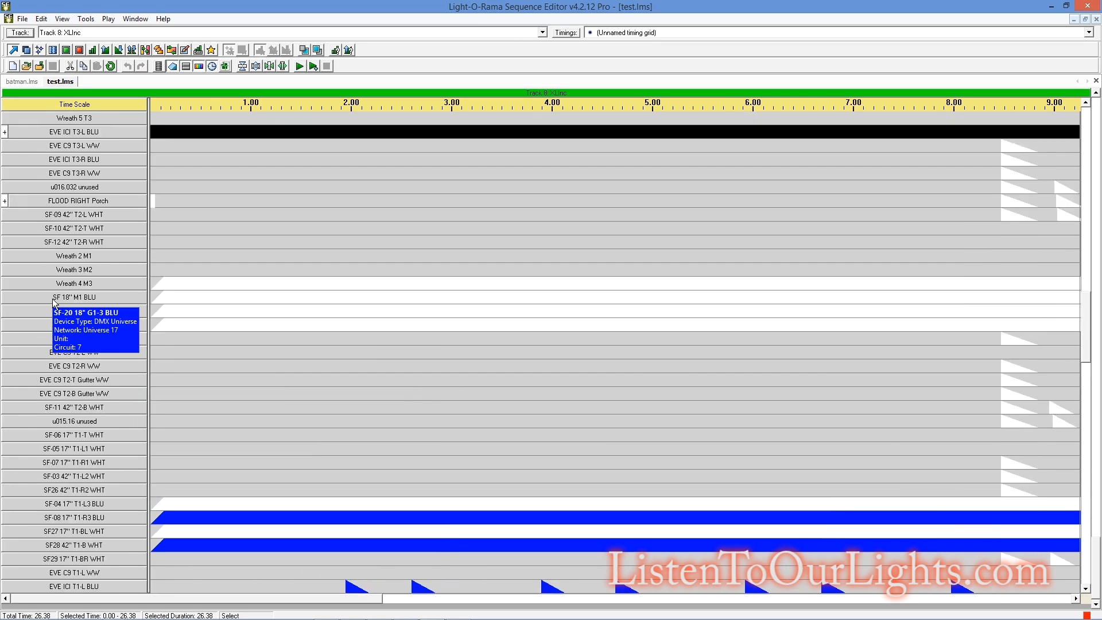
scroll(52, 298, up, 15)
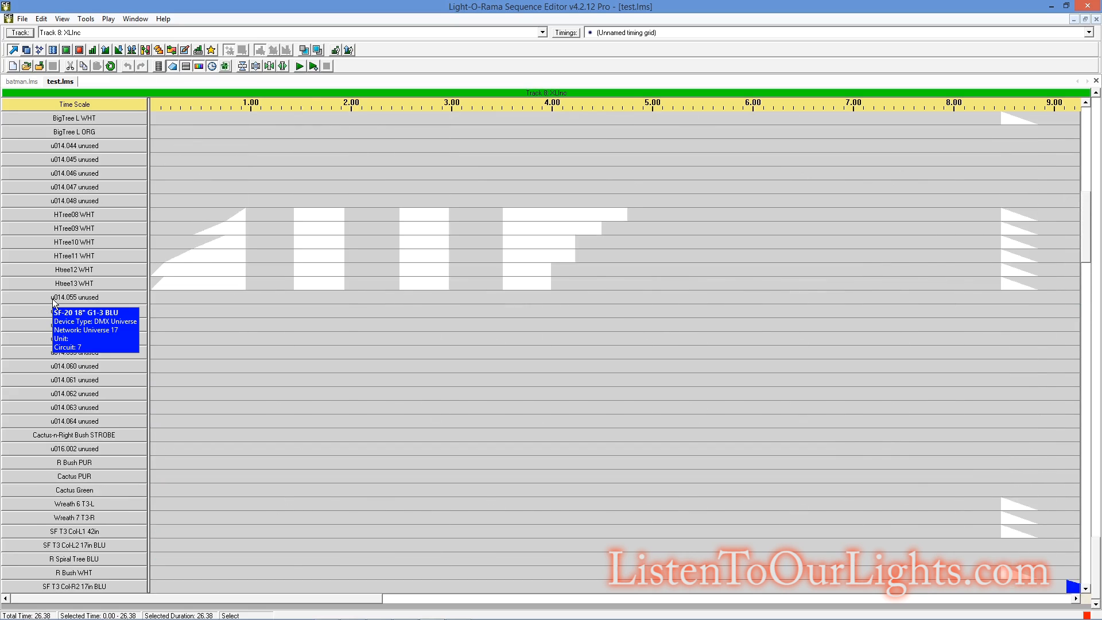
scroll(53, 298, up, 5)
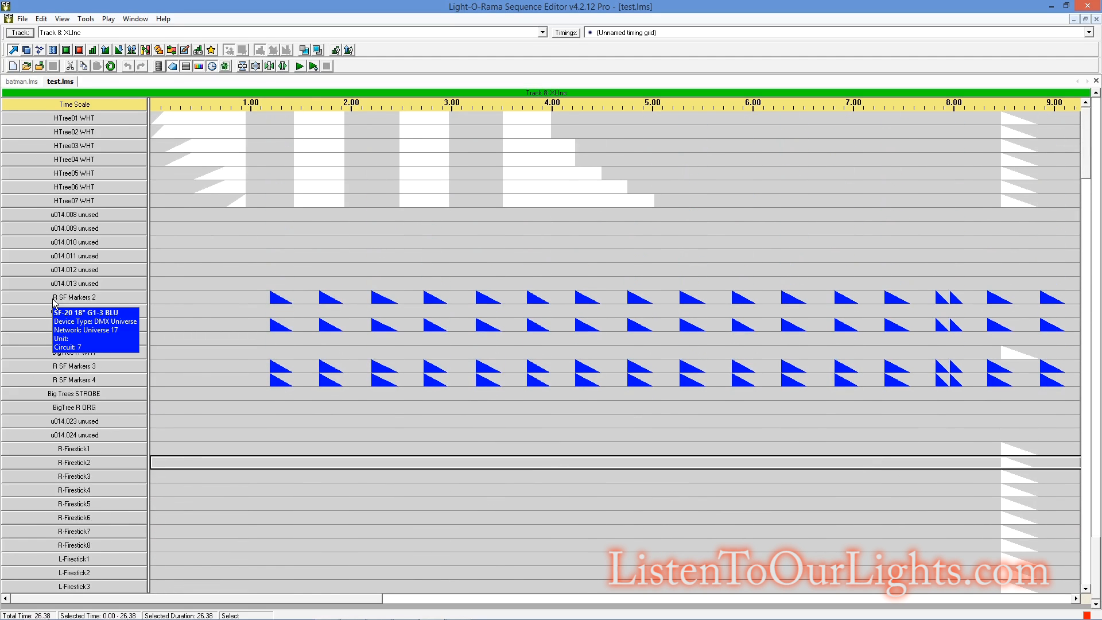
Step: Start Excel, decline making it the default spreadsheet program, and open the recent workbook Channels2016.xlsx
key(alt+Tab)
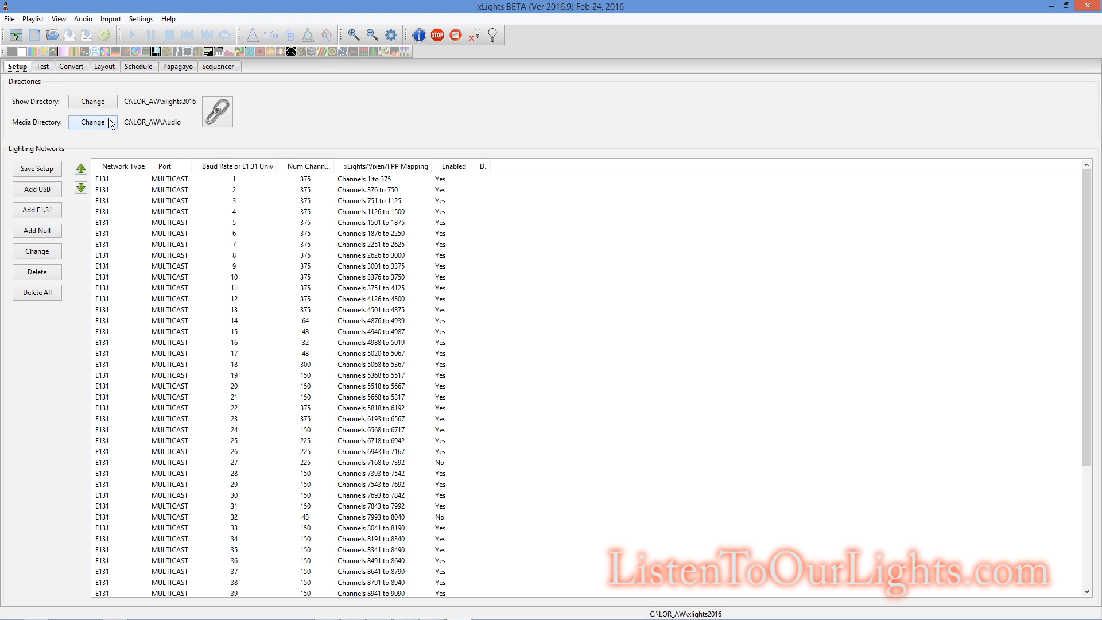
key(alt+Tab)
key(super)
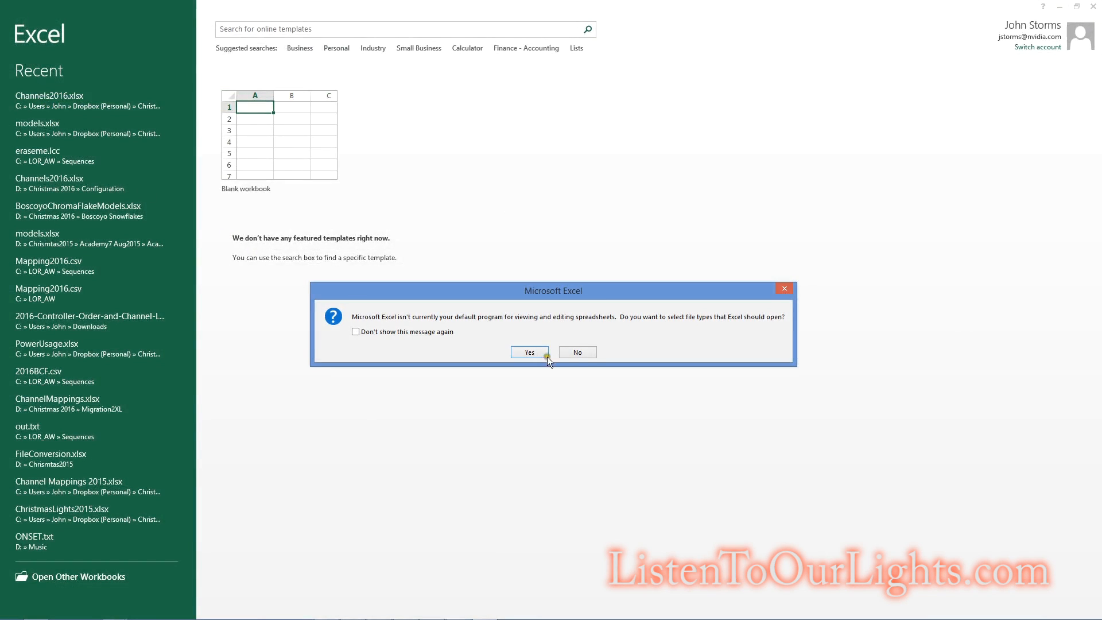
click(570, 351)
click(49, 99)
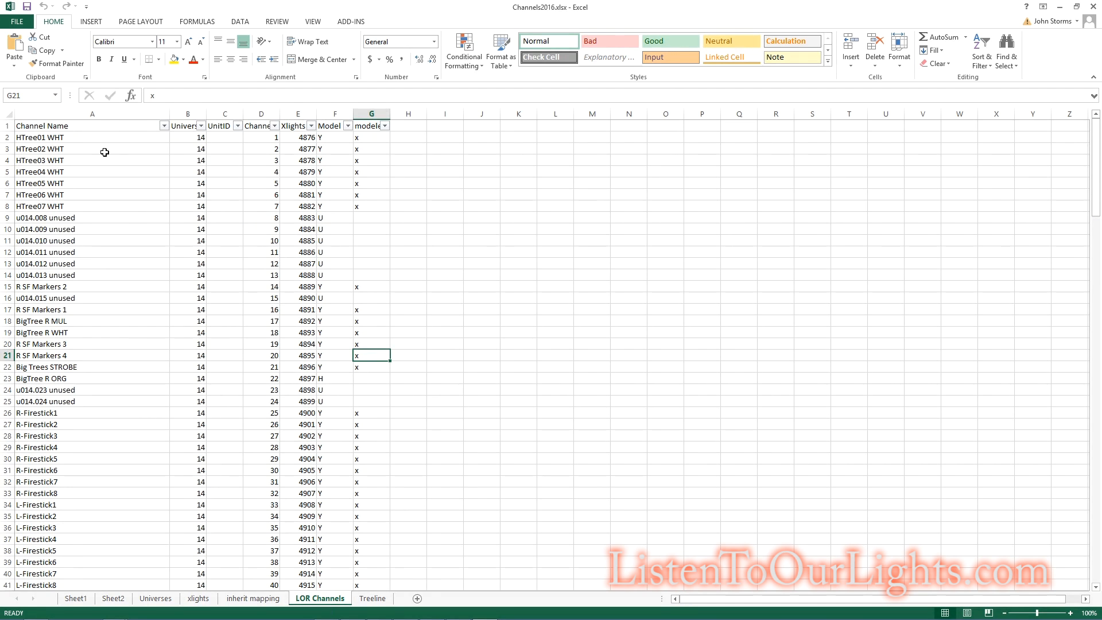
click(173, 141)
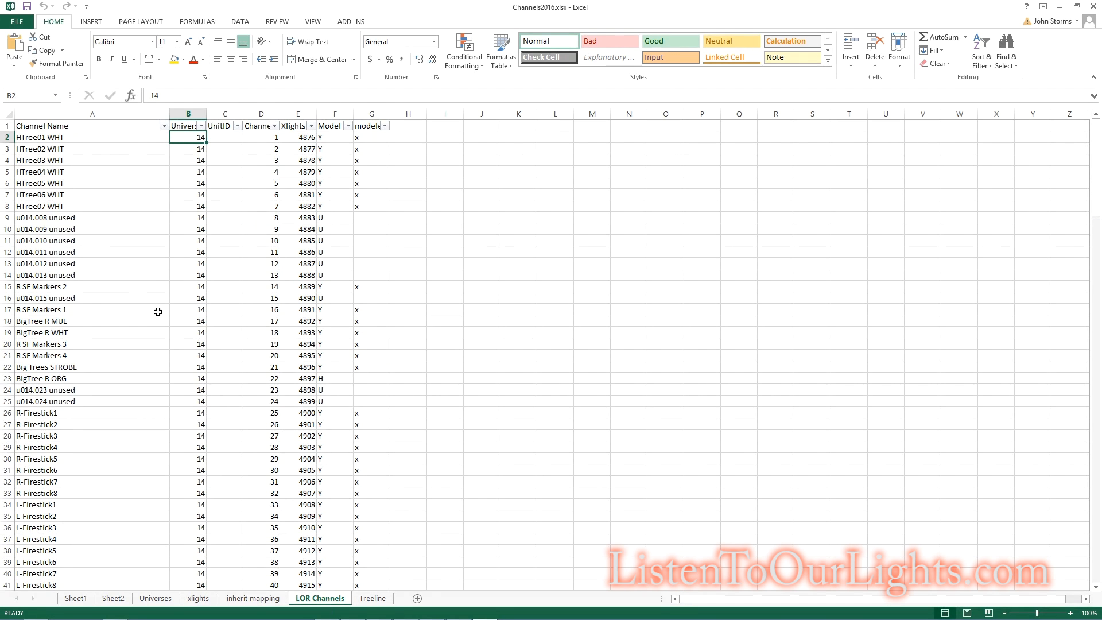
Step: Compare the LOR Channels worksheet with the xLights universe list and return to the Light-O-Rama Sequence Editor
key(alt+Tab)
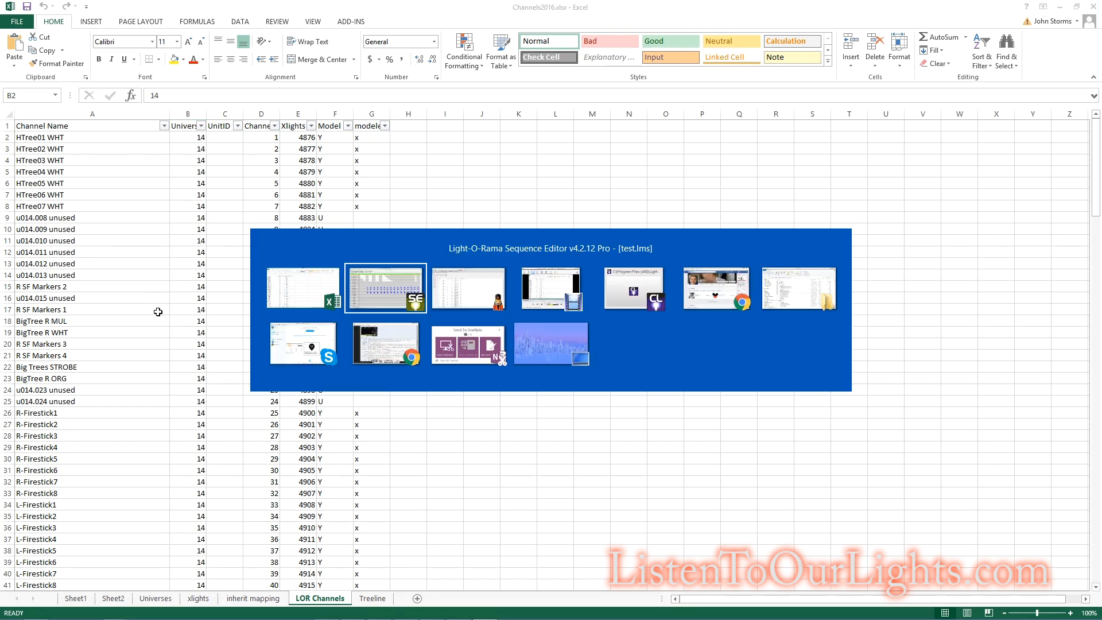
key(alt+Tab)
key(alt+Tab)
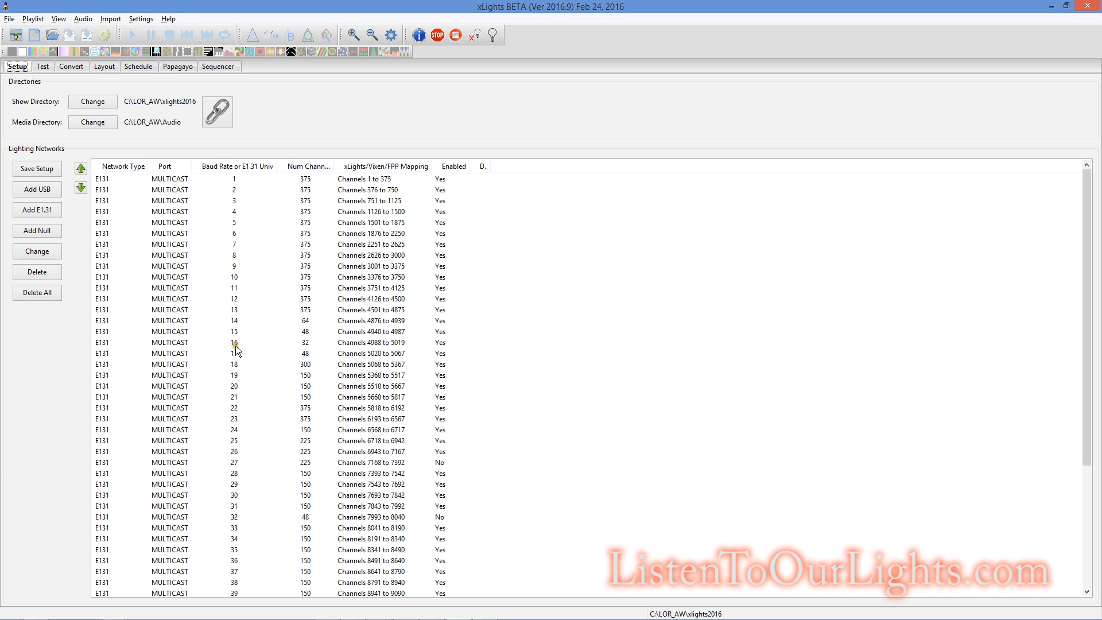
key(alt+Tab)
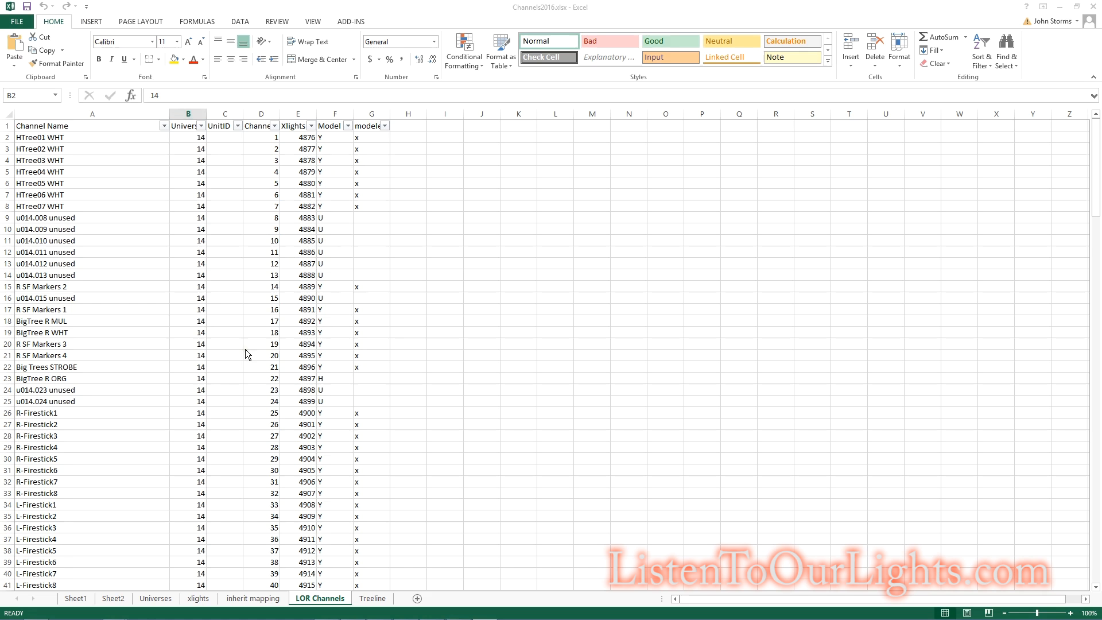
key(alt+Tab)
key(alt+Tab)
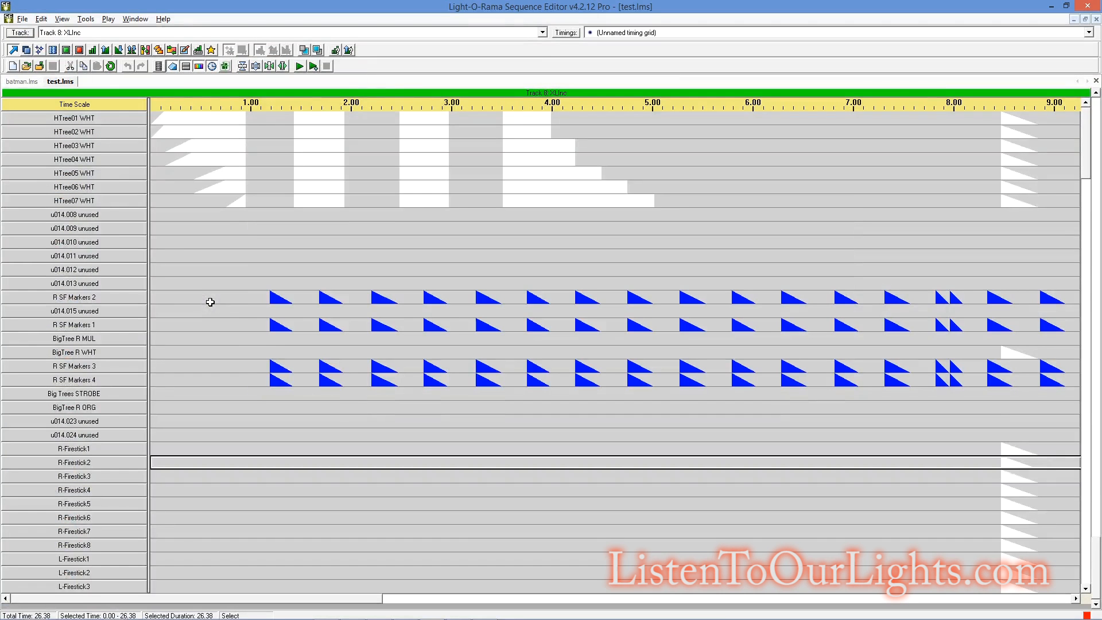
Step: Start converting HTree01 WHT in the XLInc track to a channel group named "LOR Channels 14 to 16"
scroll(109, 241, down, 8)
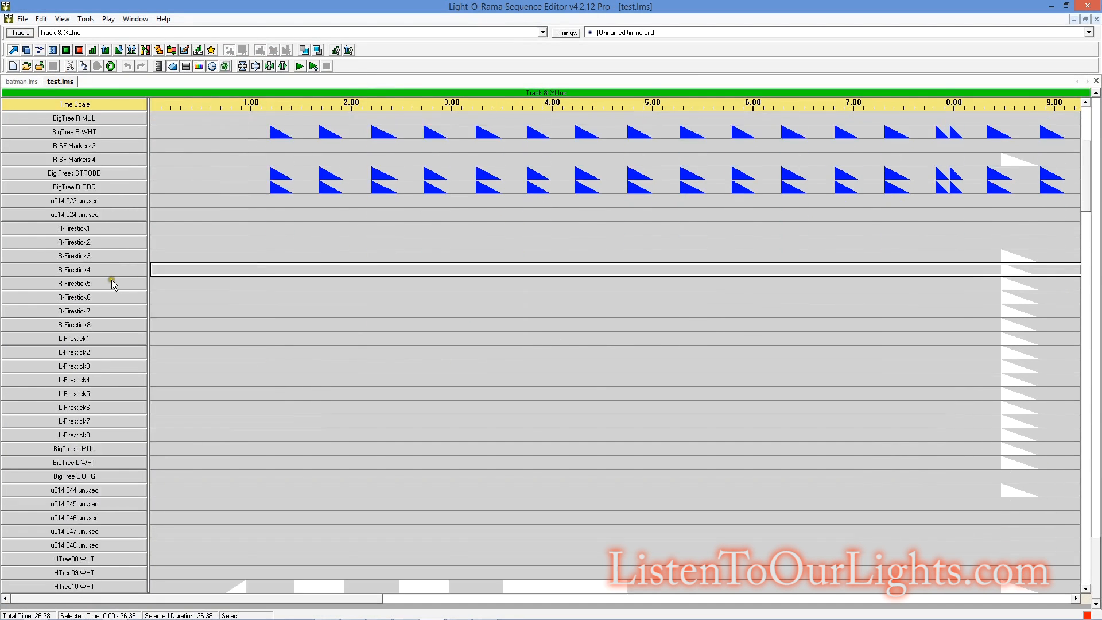
scroll(113, 297, down, 15)
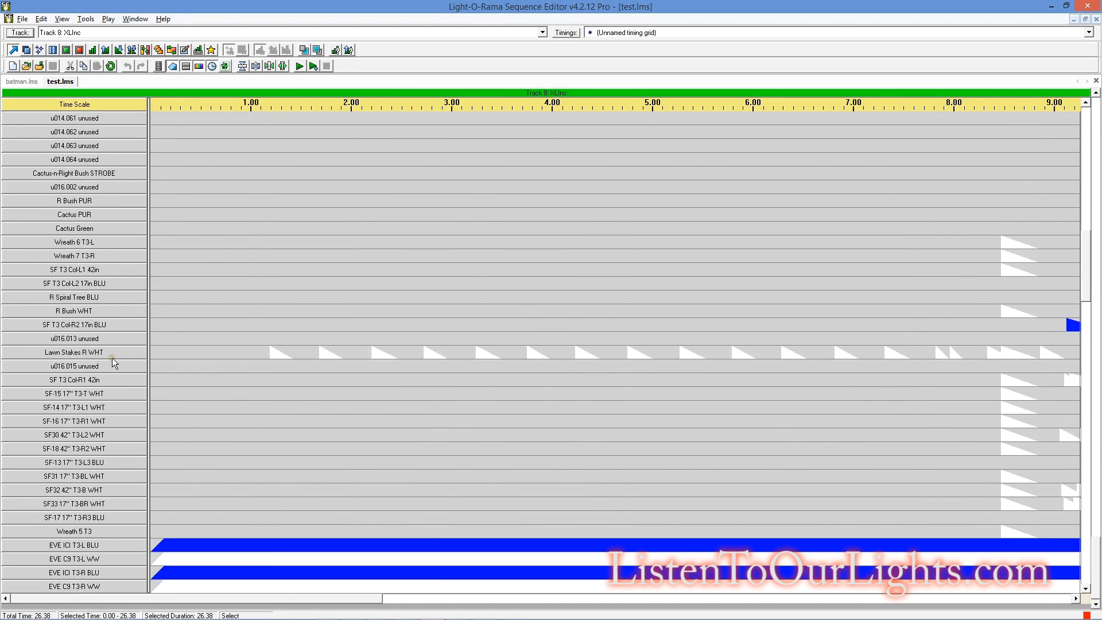
scroll(113, 360, down, 2)
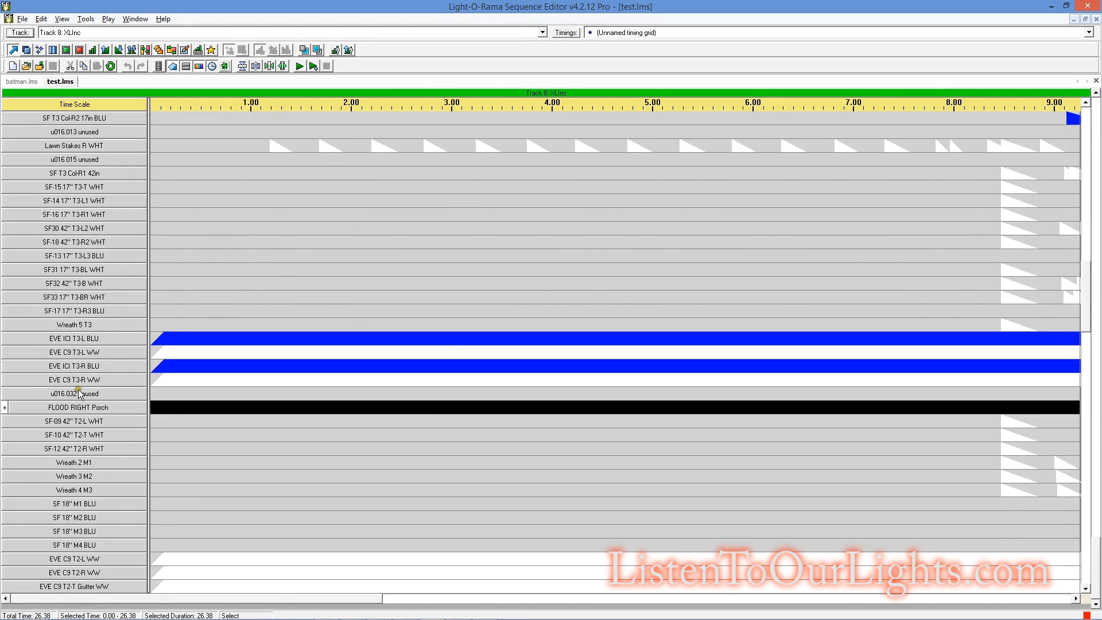
scroll(77, 394, up, 13)
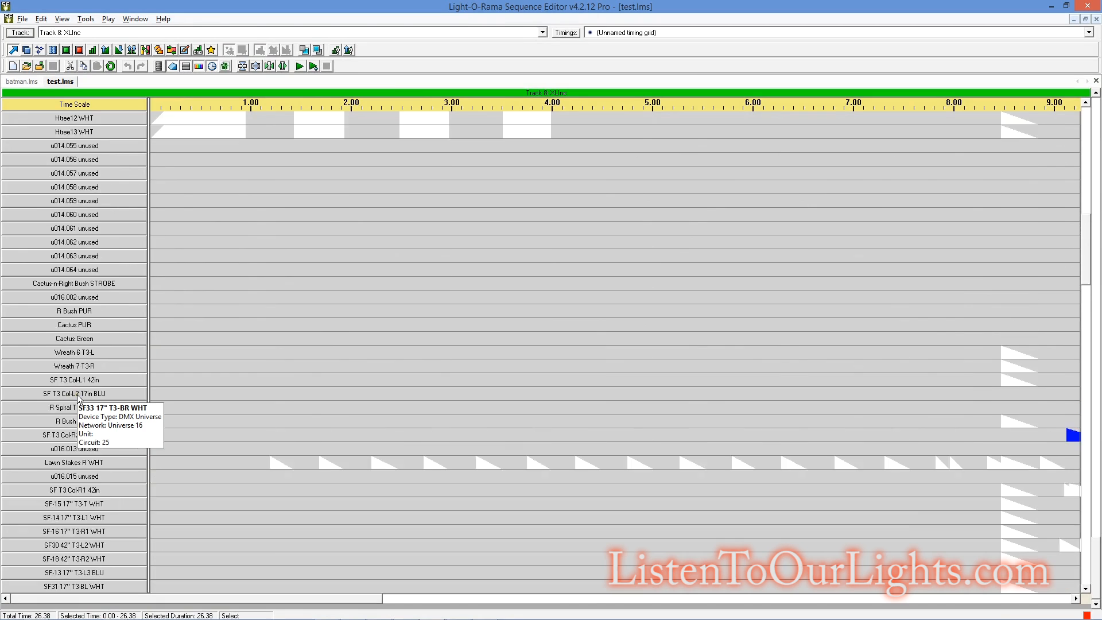
scroll(78, 397, up, 12)
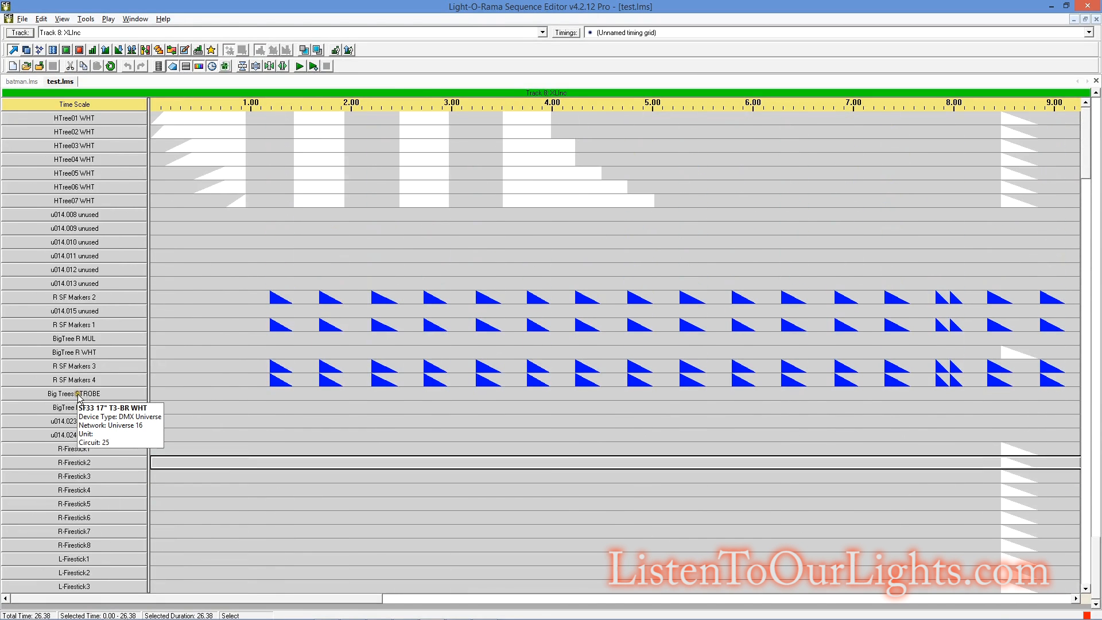
right_click(85, 119)
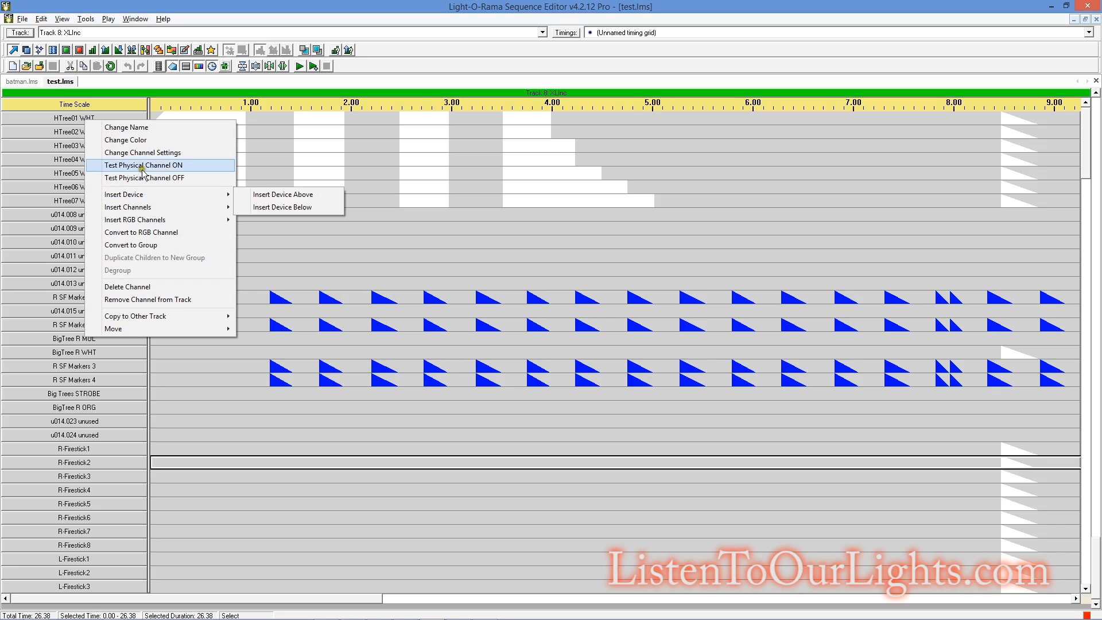
click(156, 245)
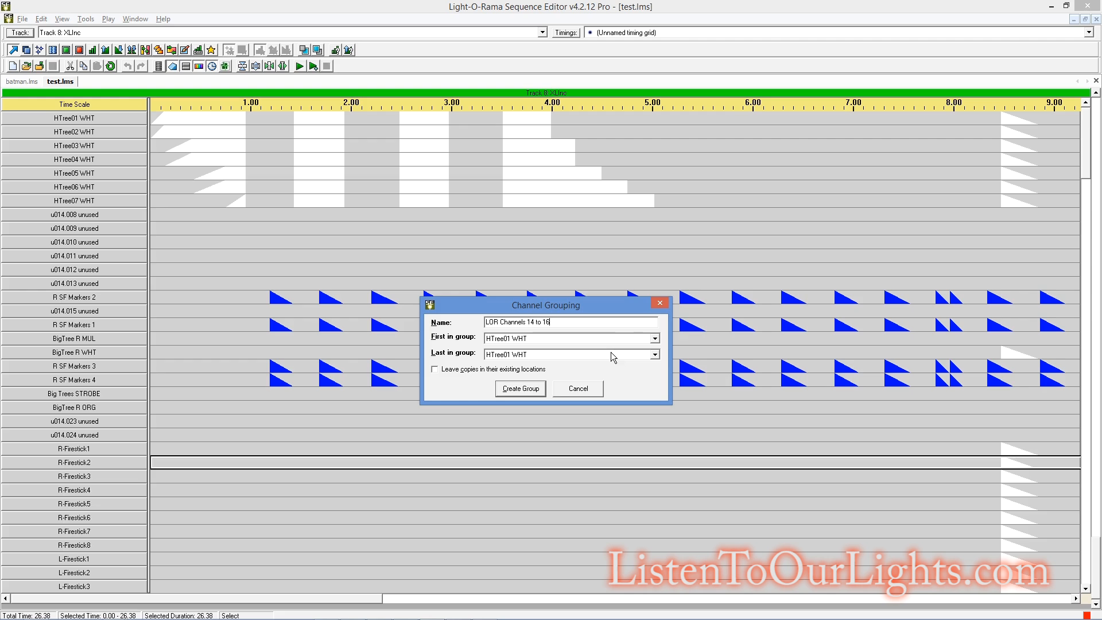
Step: Set u016.032 unused as the last channel of the "LOR Channels 14 to 16" group and create the group
click(654, 355)
click(656, 405)
click(656, 406)
click(656, 406)
click(656, 406)
click(656, 406)
click(656, 406)
click(656, 406)
click(656, 406)
click(657, 407)
click(658, 407)
click(658, 407)
click(657, 408)
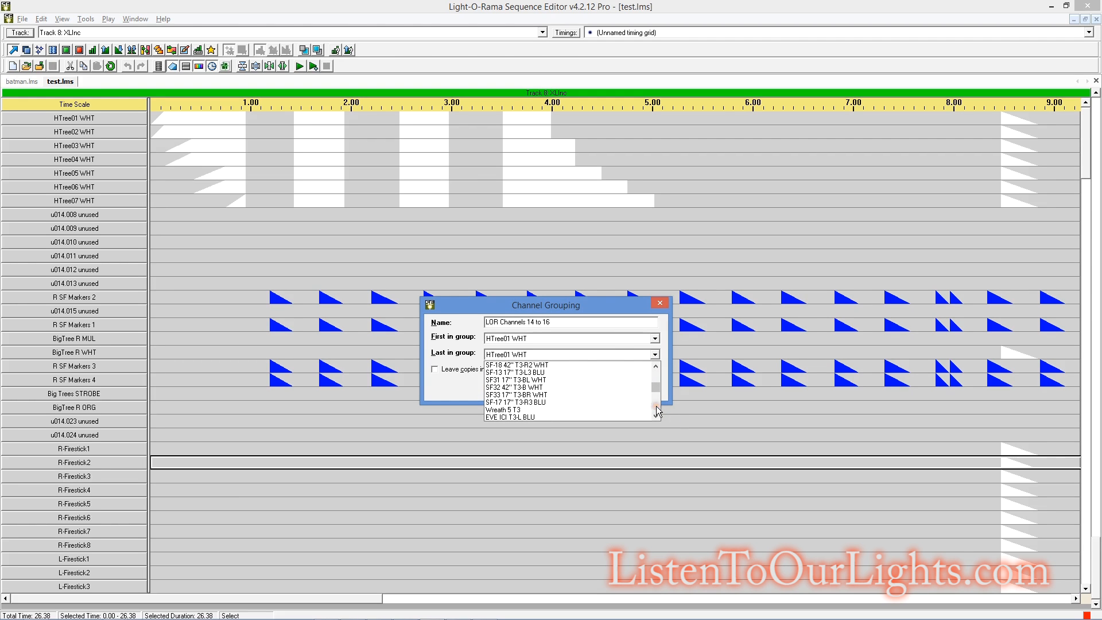
click(656, 367)
click(657, 366)
click(657, 366)
click(656, 366)
click(656, 367)
click(657, 366)
click(657, 367)
click(657, 366)
click(657, 366)
click(656, 367)
click(657, 367)
click(657, 367)
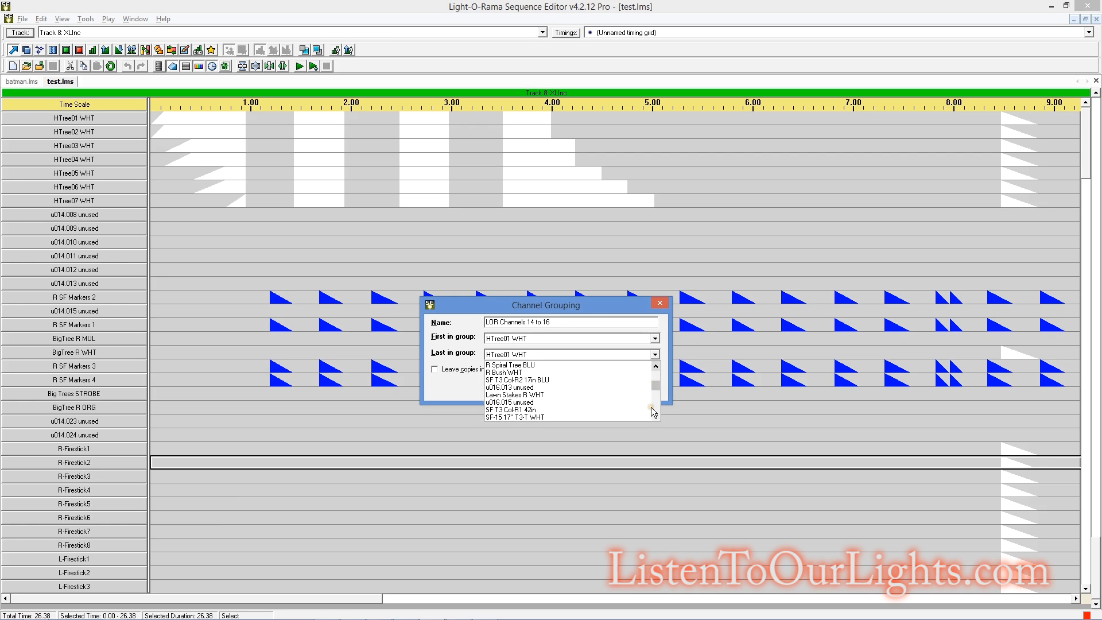
click(655, 409)
click(656, 409)
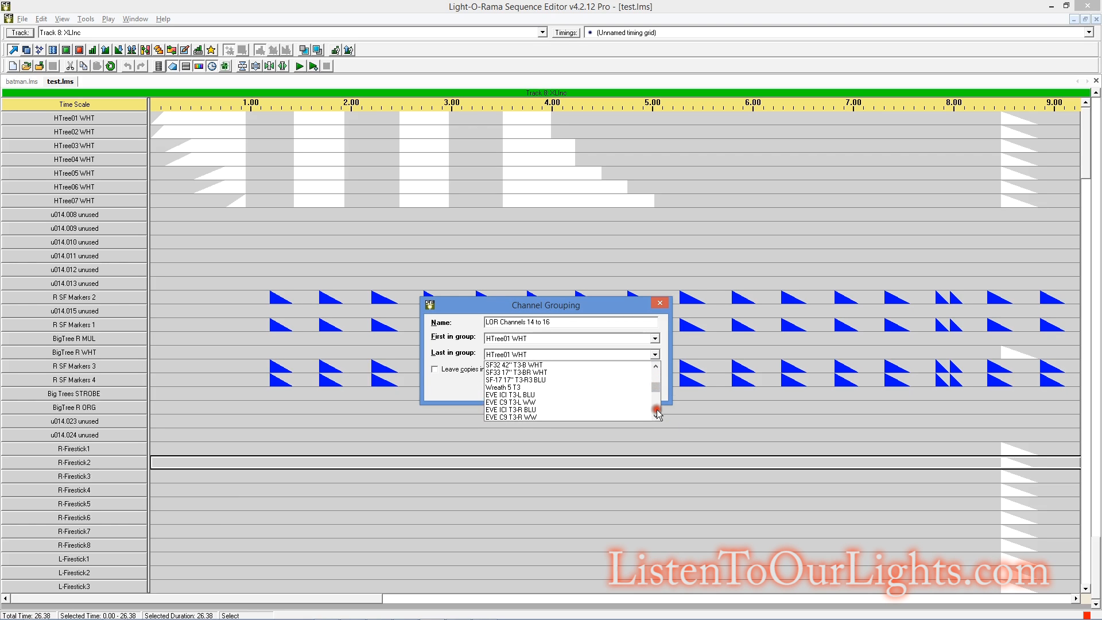
click(657, 411)
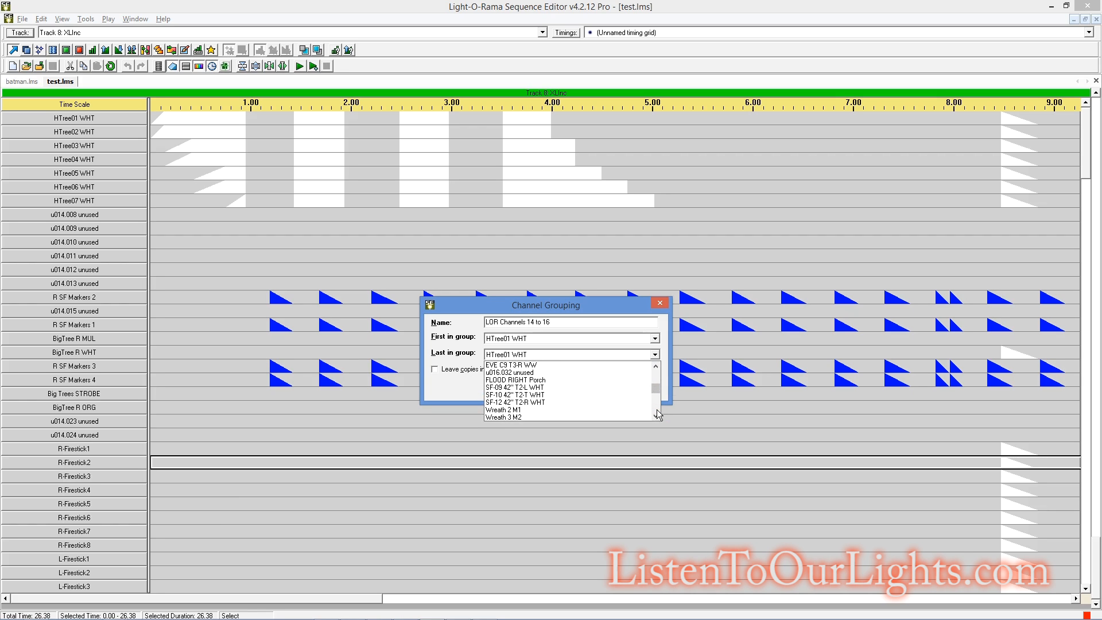
click(656, 414)
click(657, 414)
click(655, 365)
click(655, 365)
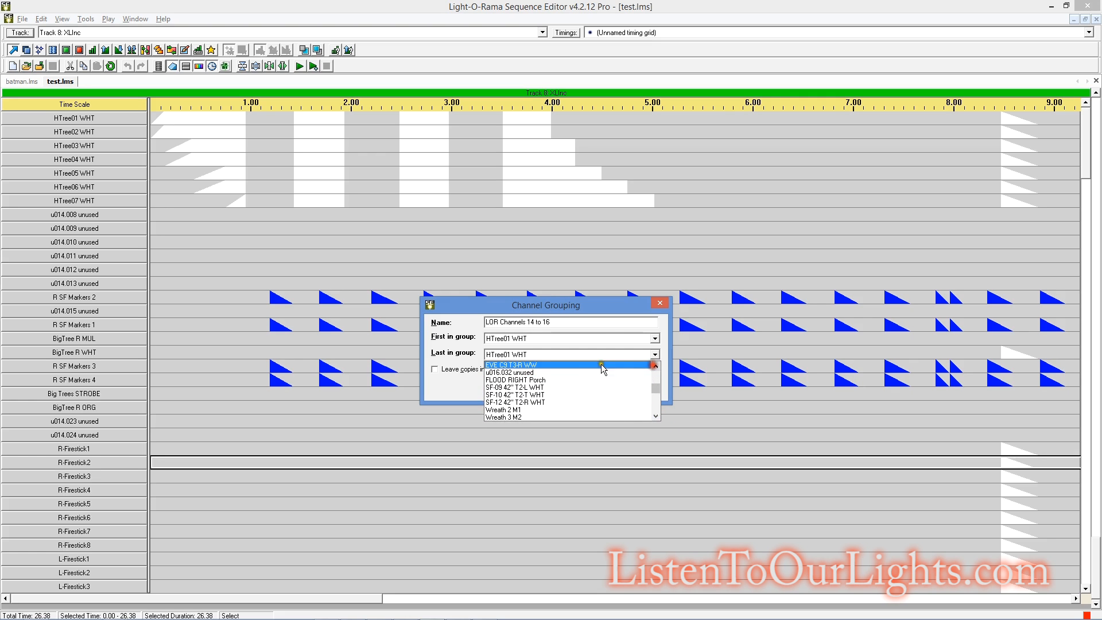
click(523, 373)
click(521, 389)
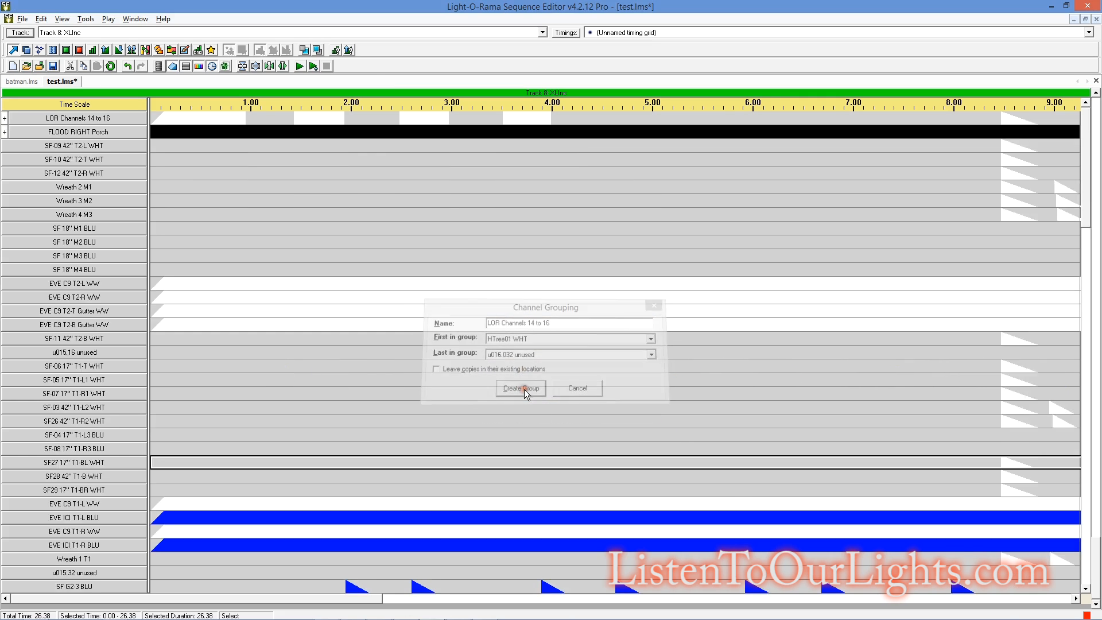
Step: Move the LOR Channels 14 to 16 group down the track to directly below u017.048 unused
click(75, 120)
drag(75, 120, 70, 575)
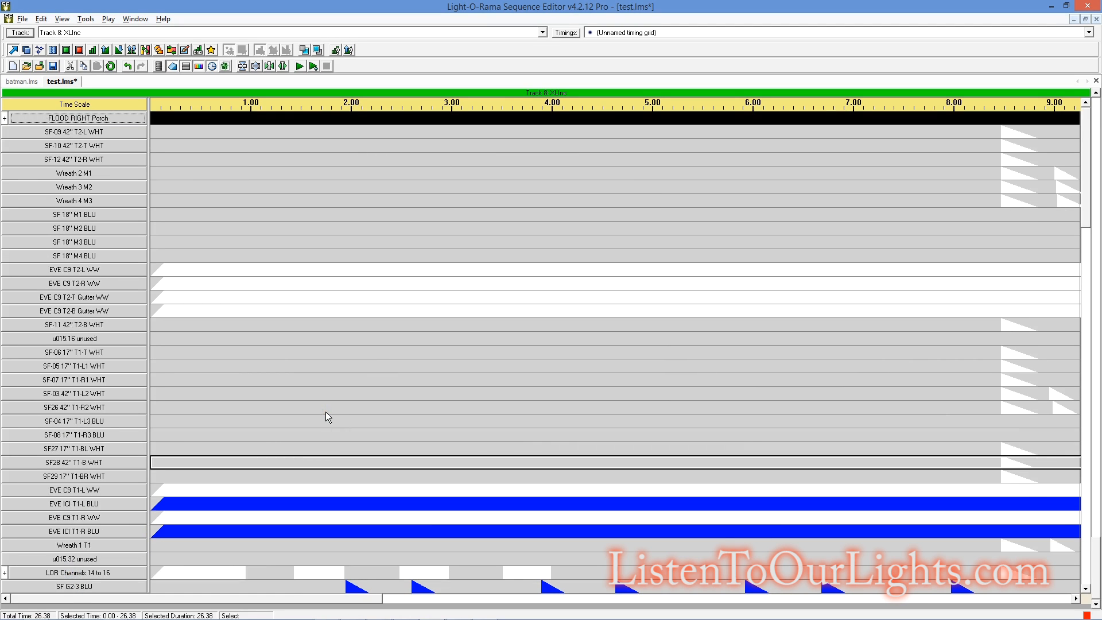
scroll(326, 412, down, 4)
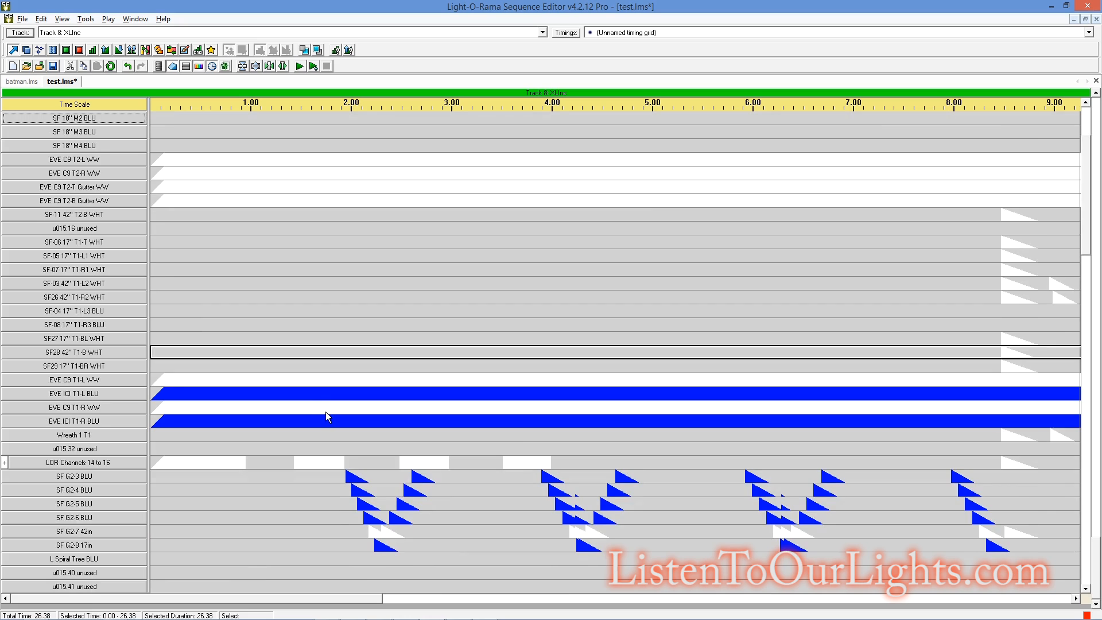
scroll(325, 412, down, 11)
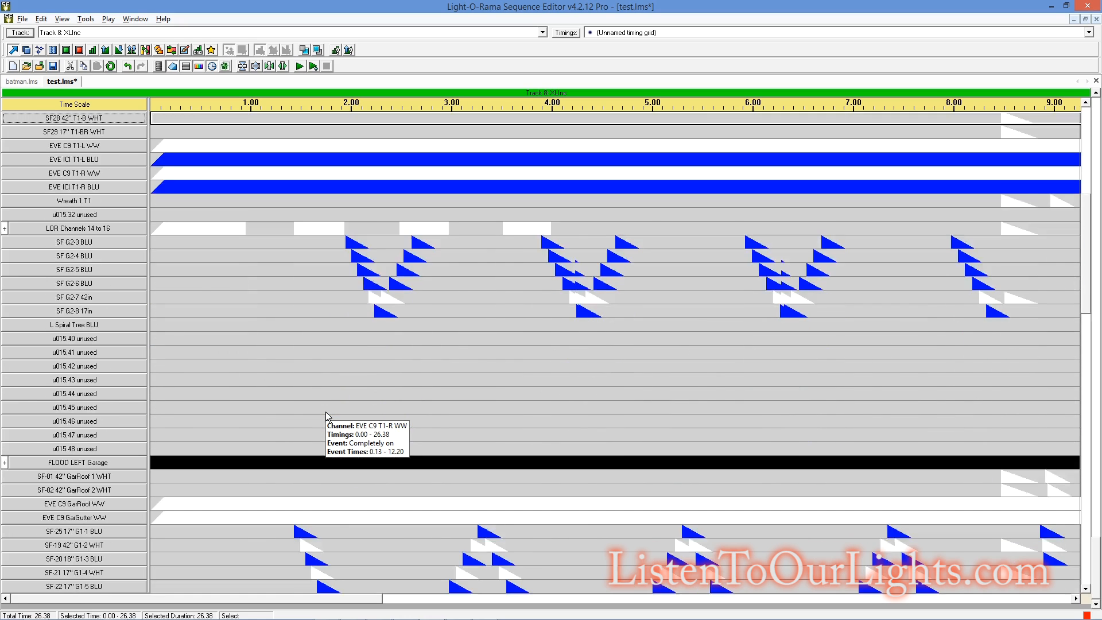
scroll(318, 407, down, 1)
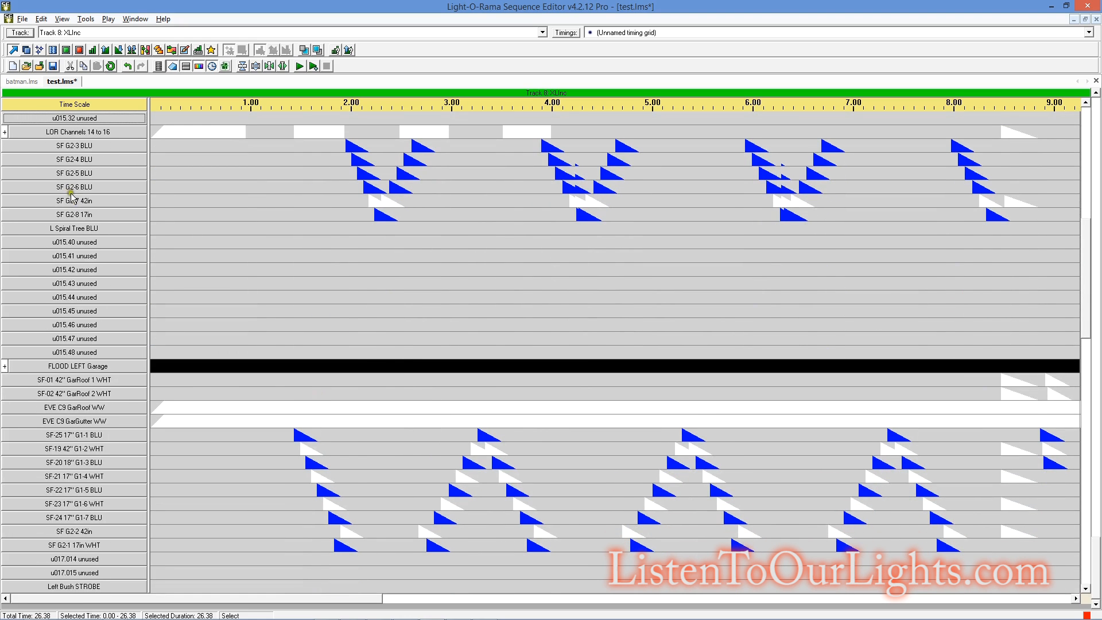
click(75, 133)
click(62, 572)
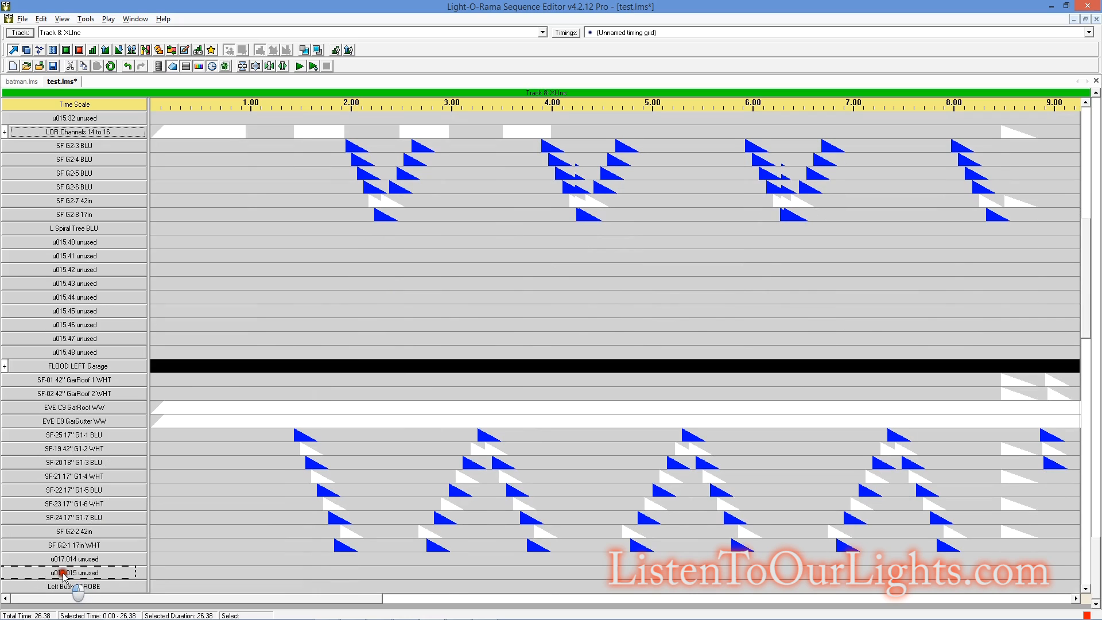
drag(62, 573, 63, 574)
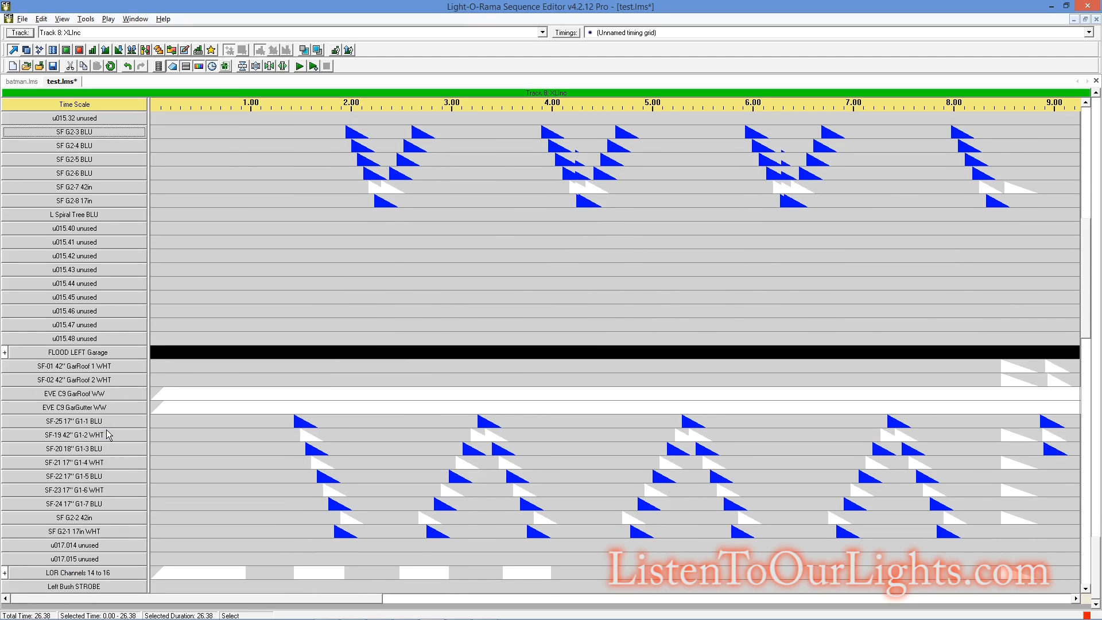
scroll(89, 505, down, 7)
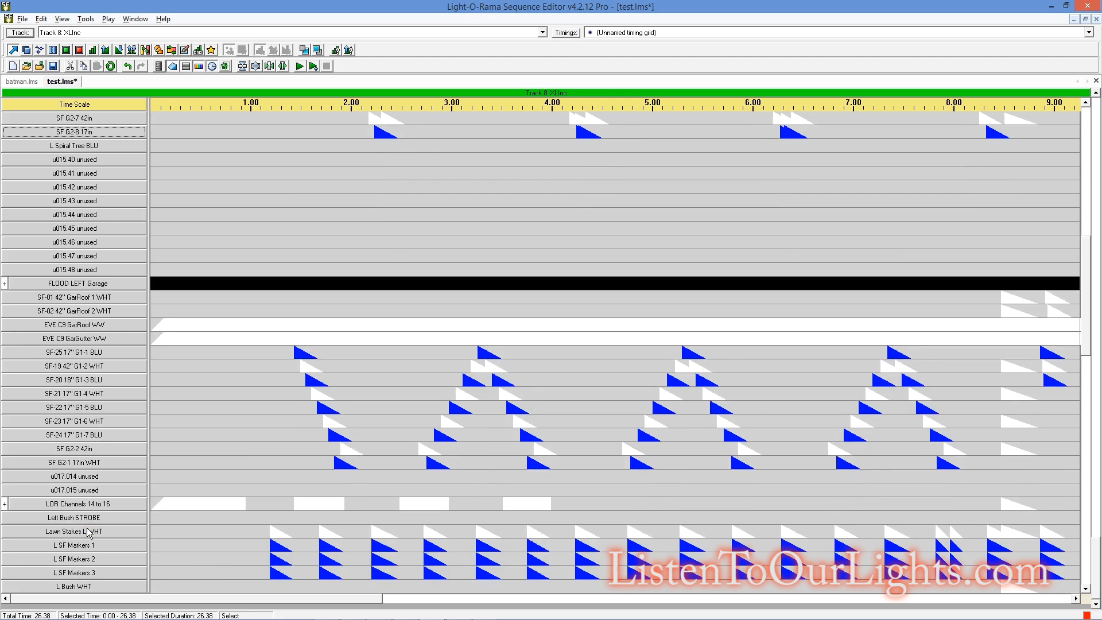
scroll(89, 508, down, 4)
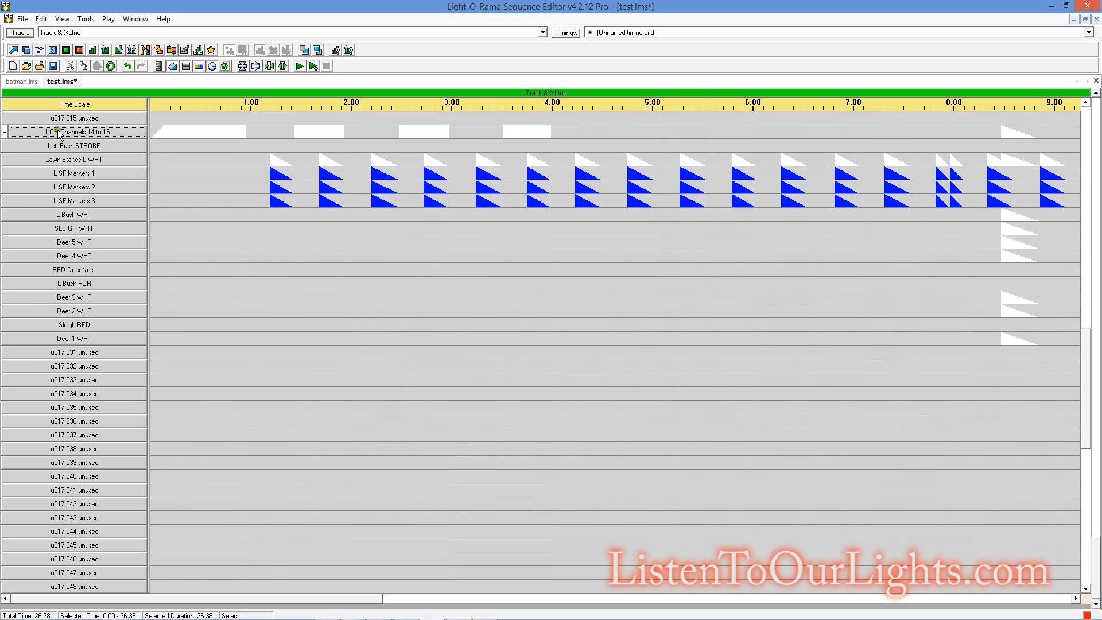
drag(60, 133, 53, 586)
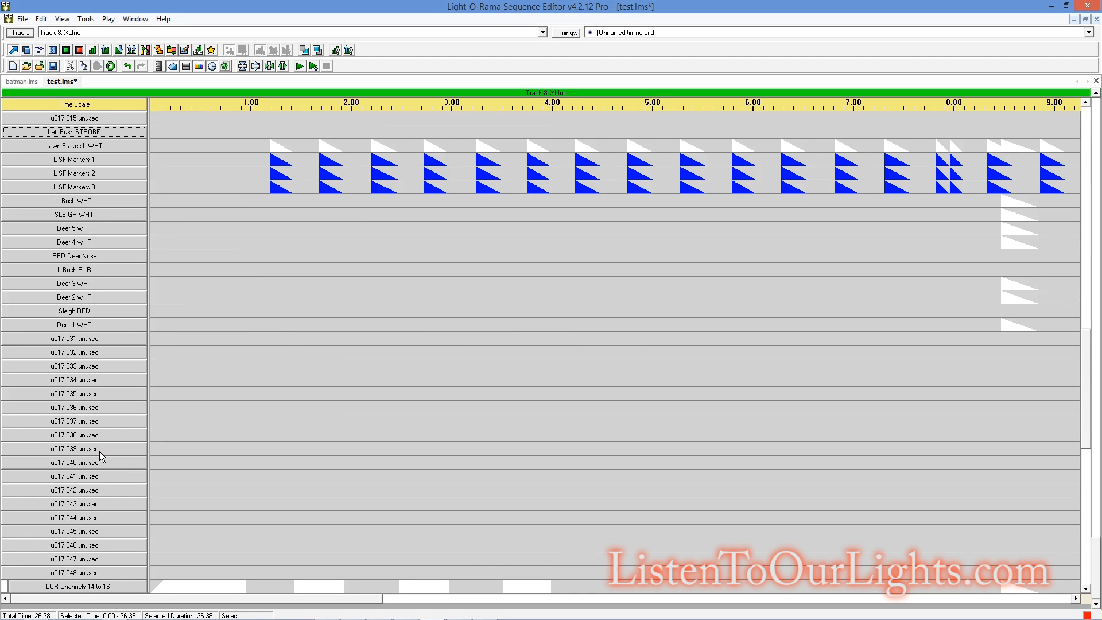
Step: Place the LOR Channels 14 to 16 group between Pixel Treeline 13x125 and MegaWreathT1 (u22)
scroll(99, 452, down, 4)
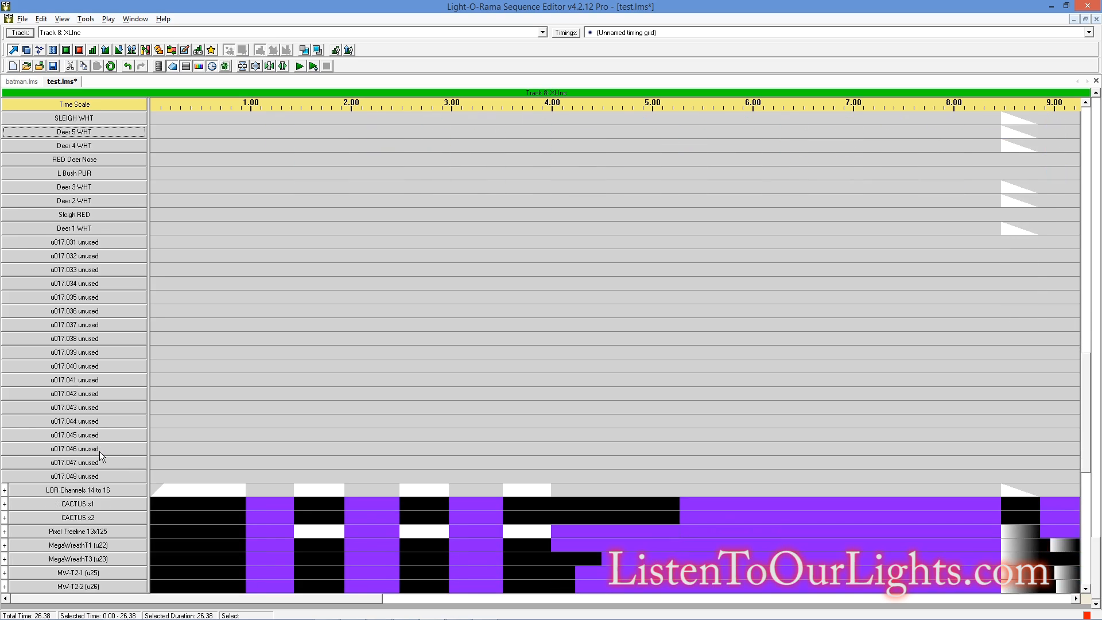
scroll(99, 452, down, 3)
click(90, 325)
drag(90, 328, 86, 379)
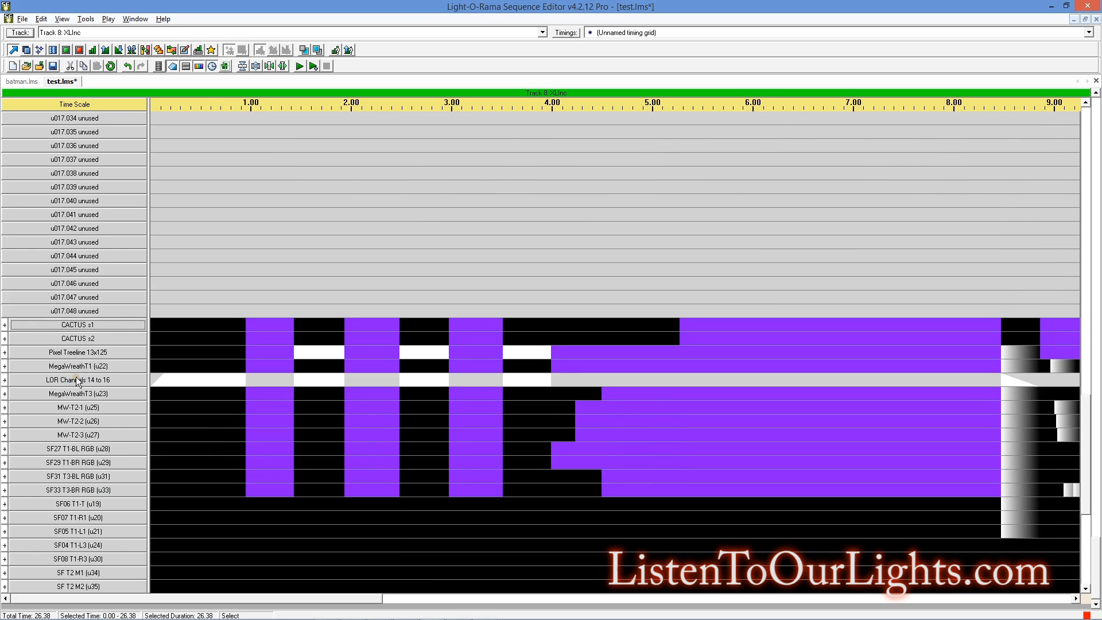
drag(76, 376, 76, 367)
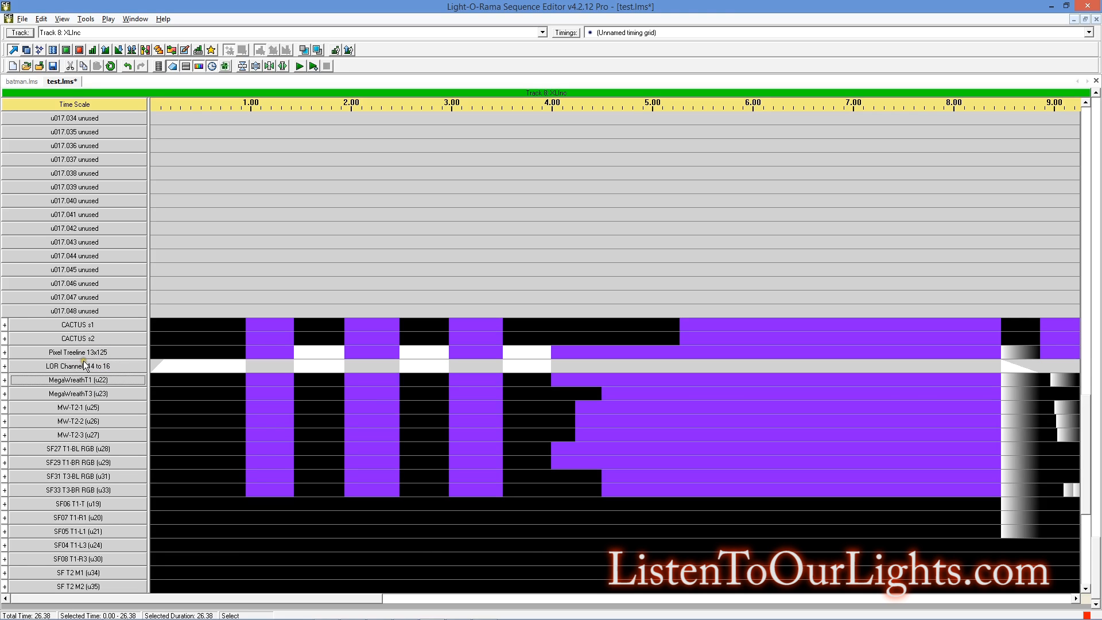
Step: Check the LOR universes in the Channels2016.xlsx worksheets and the xLights network list, and return to the Light-O-Rama Sequence Editor
key(alt+Tab)
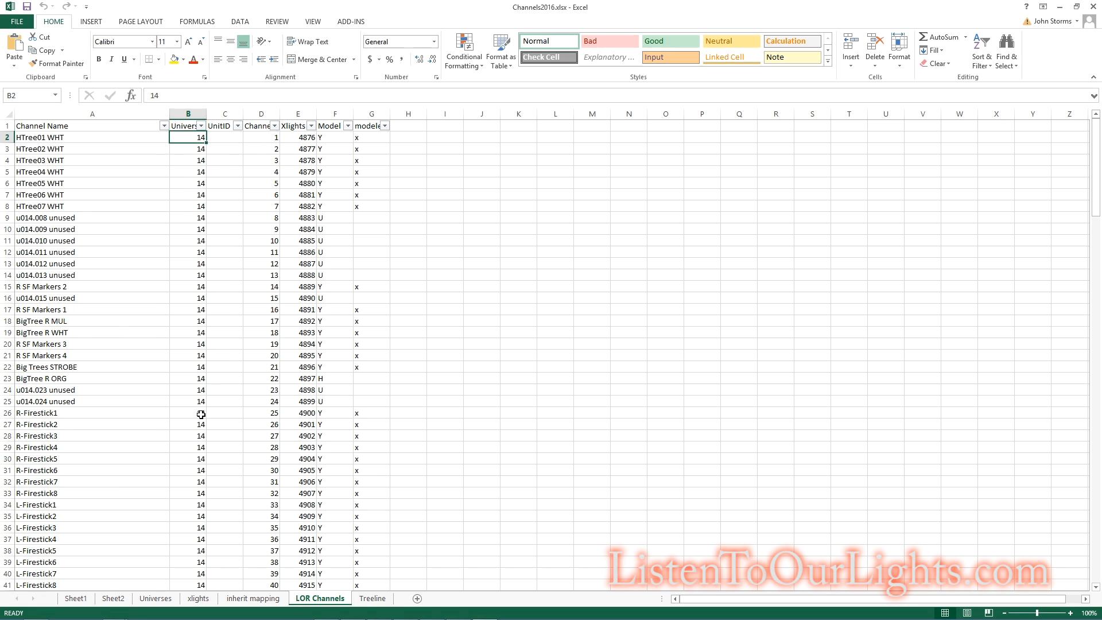
click(203, 600)
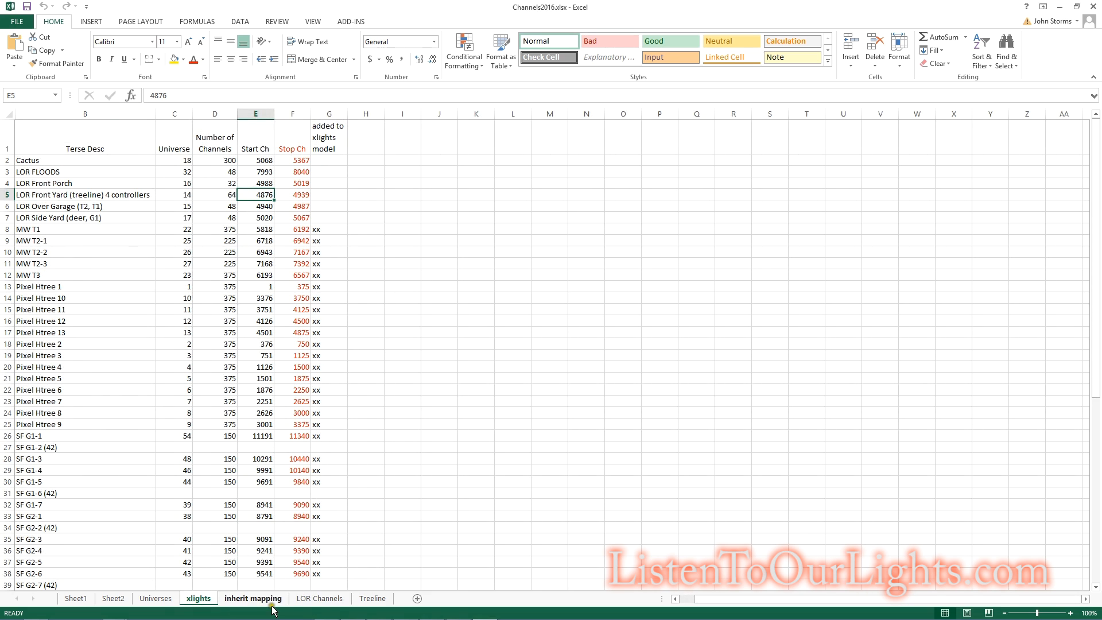
click(307, 600)
key(alt+Tab)
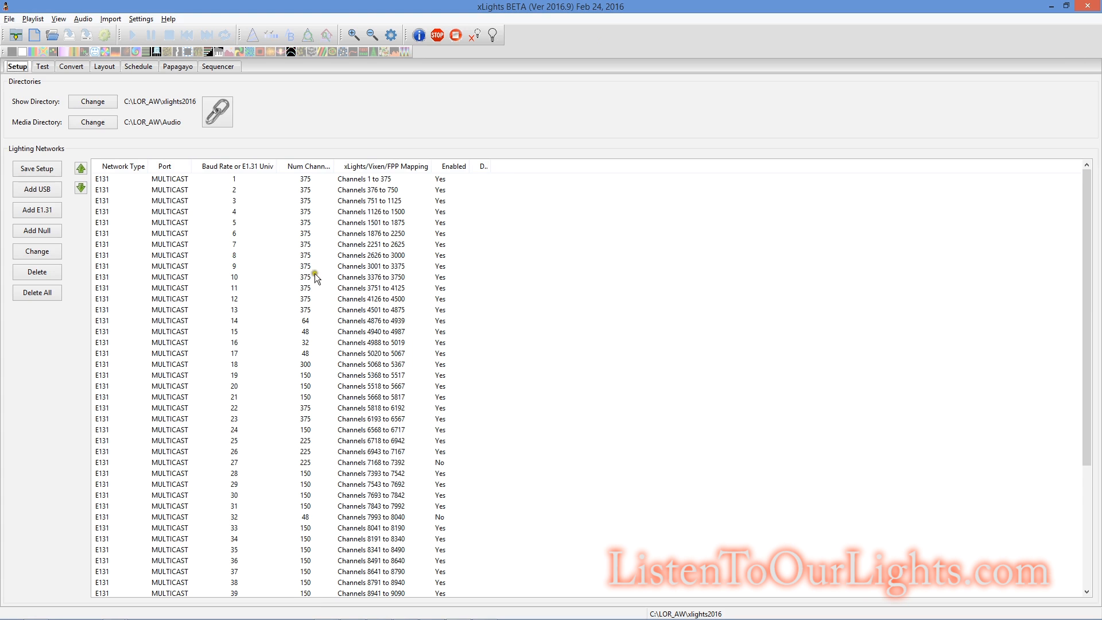
click(236, 353)
key(alt+Tab)
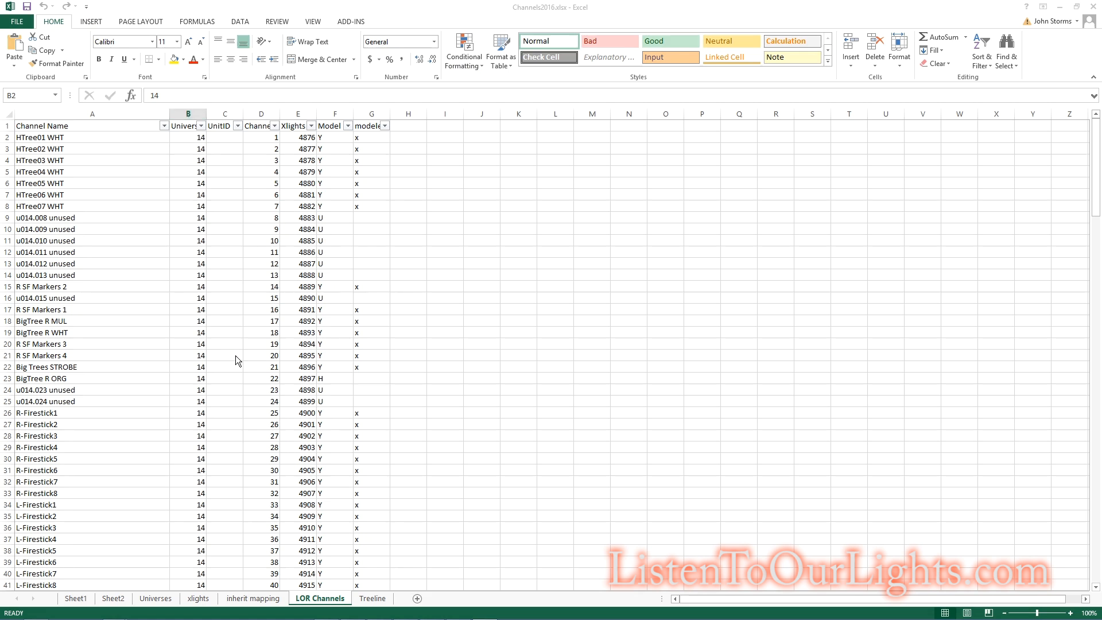
key(alt+Tab)
key(Tab)
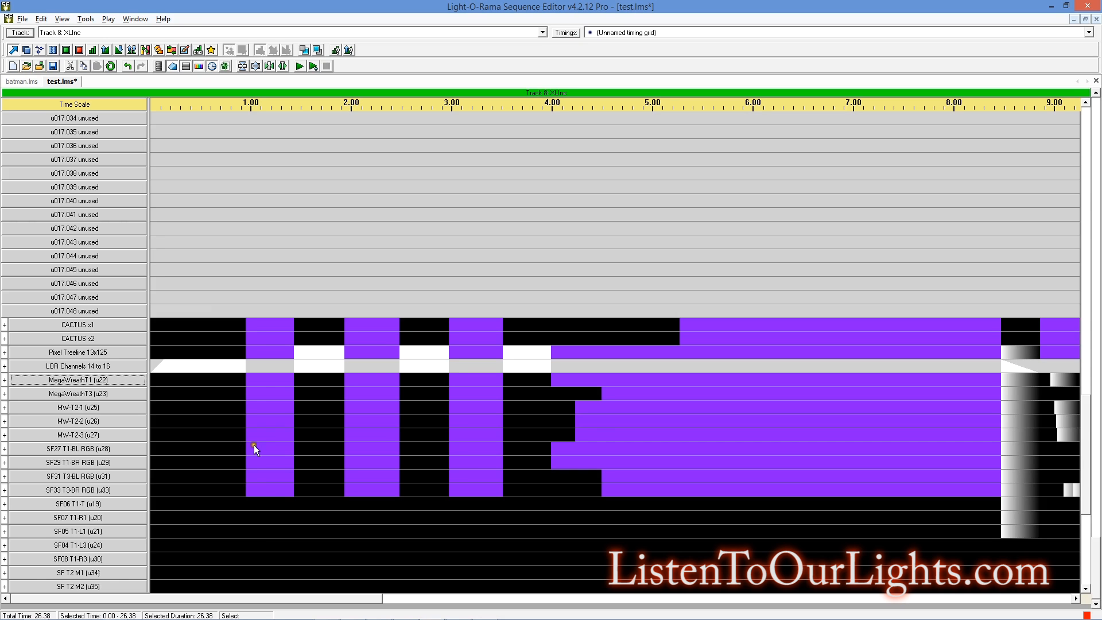
Step: Check the universe and address in the channel settings of SF-01 42" GarRoof 1 WHT without changing them
scroll(2, 182, up, 1)
scroll(67, 284, up, 3)
scroll(67, 284, up, 12)
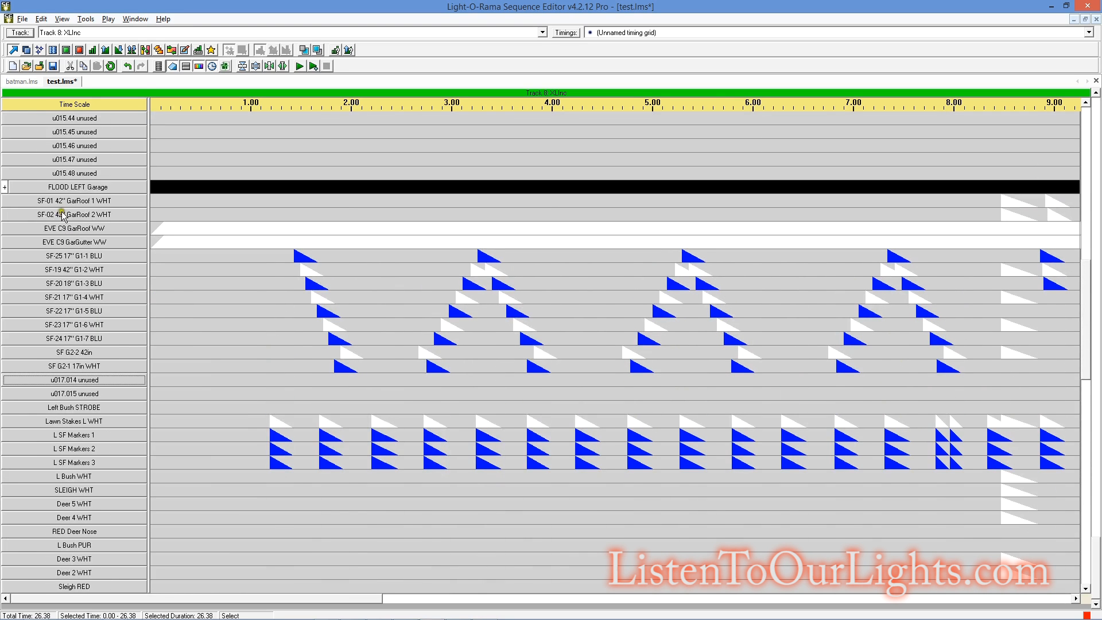
double_click(75, 200)
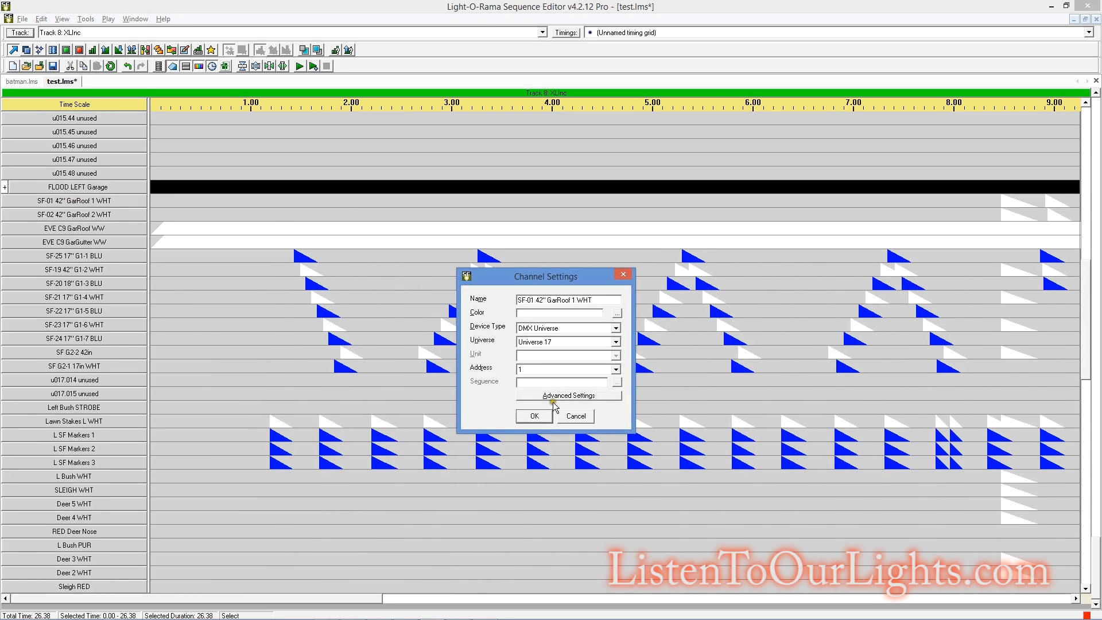
click(576, 416)
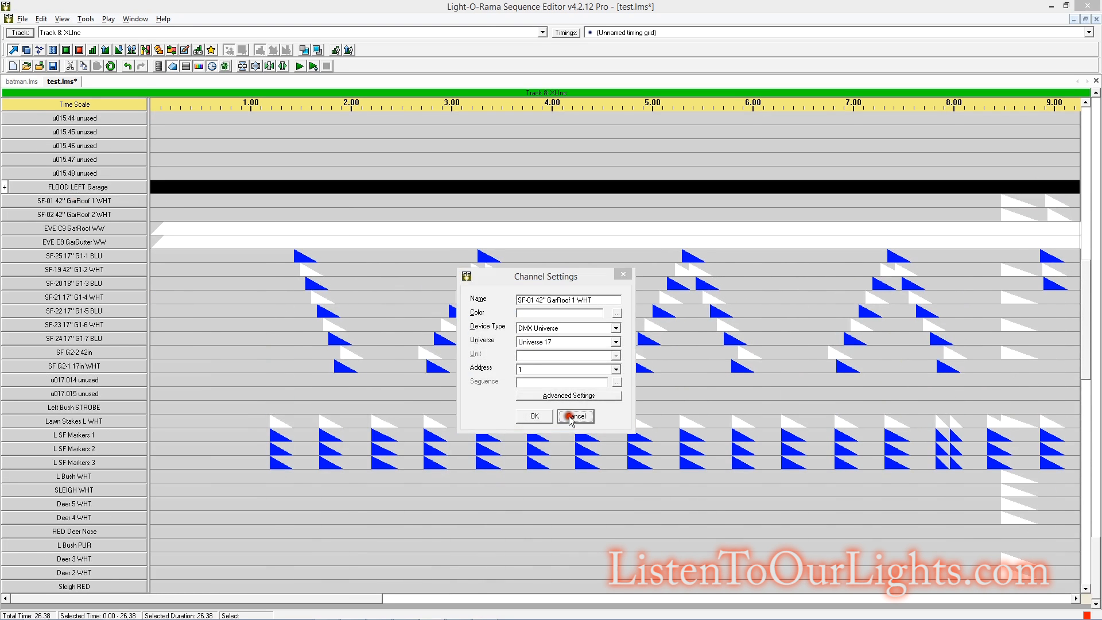
Step: Group the channels from SF-01 42" GarRoof 1 WHT to u017.048 unused under the name "LOR Group Unv17"
right_click(104, 202)
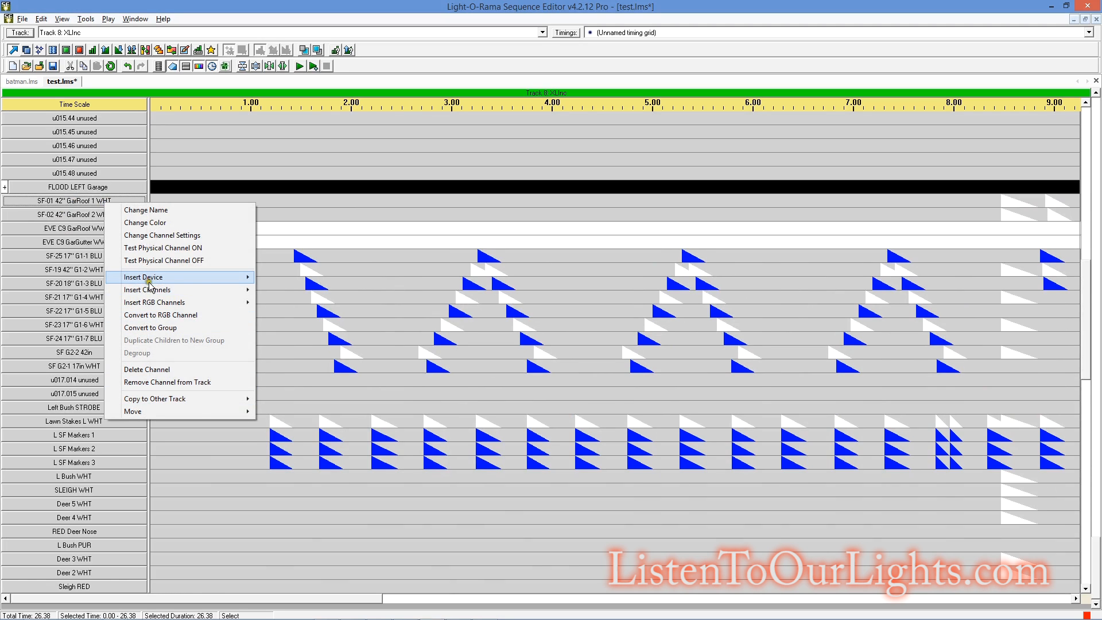
click(157, 327)
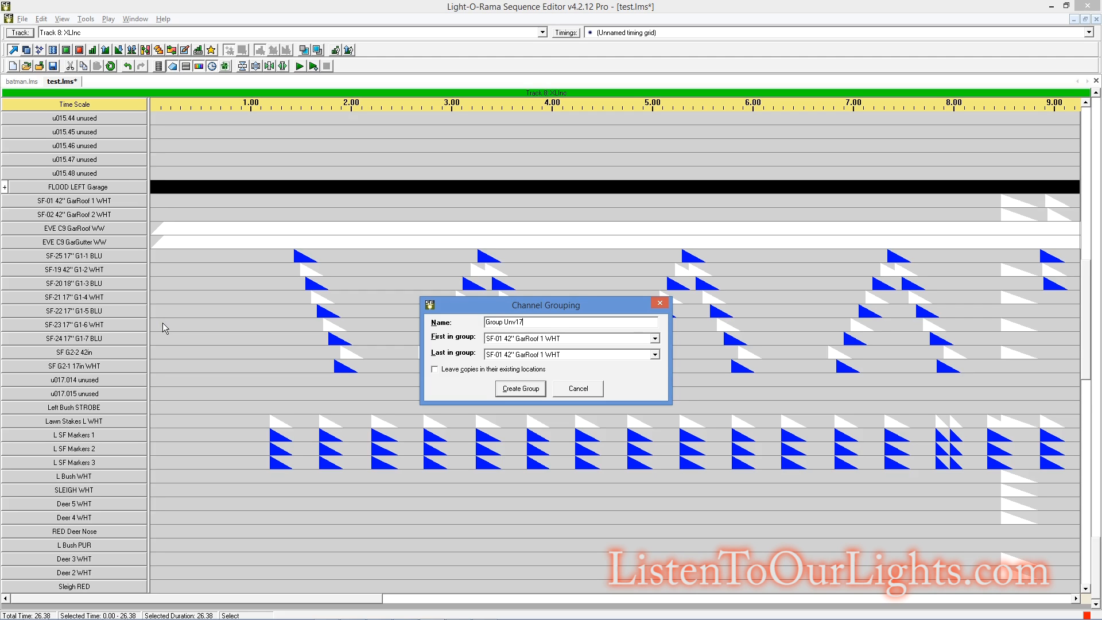
text(LOR)
click(655, 354)
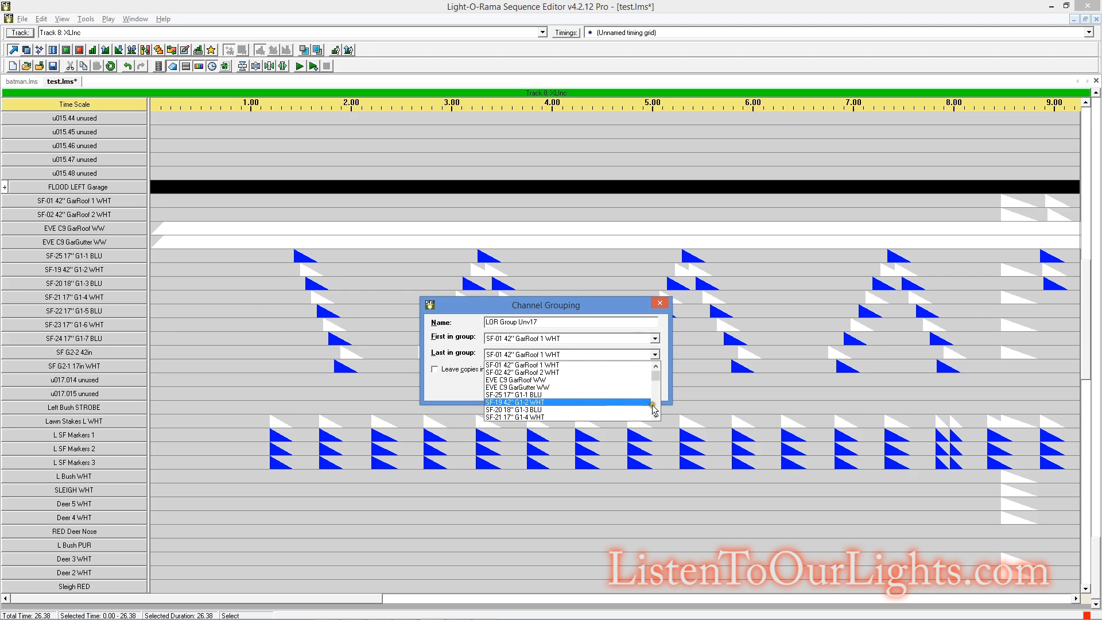
click(656, 405)
click(656, 406)
click(655, 405)
click(655, 405)
click(656, 405)
click(656, 406)
click(656, 406)
click(657, 406)
click(657, 369)
click(657, 369)
click(656, 369)
click(657, 369)
click(559, 380)
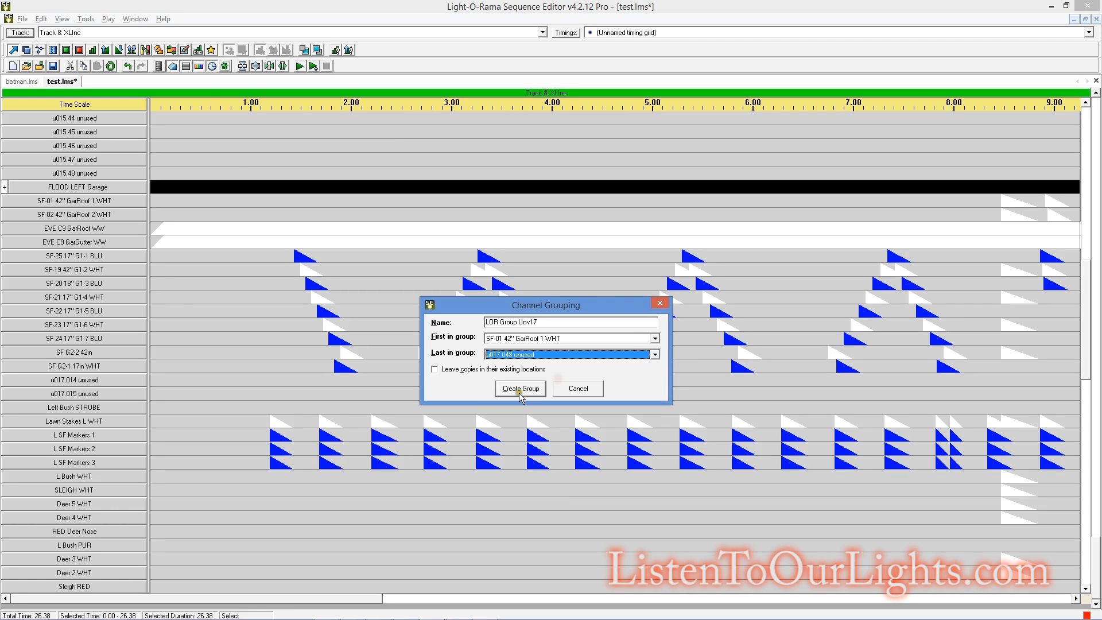
click(515, 393)
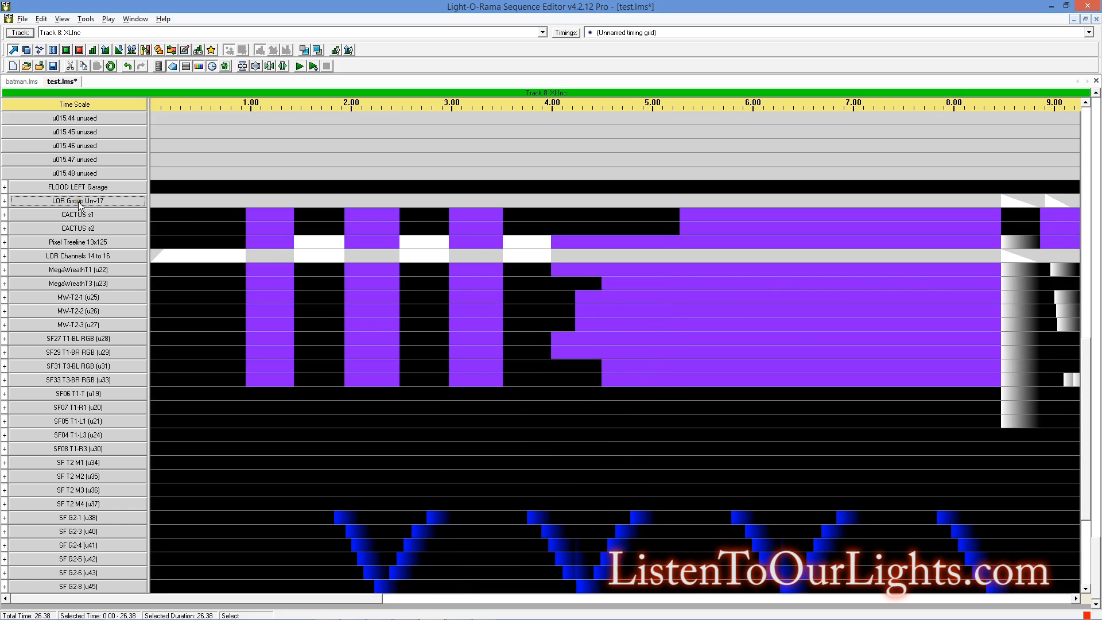
Step: Move LOR Group Unv17 directly above LOR Channels 14 to 16, and Pixel Treeline 13x125 directly below FLOOD LEFT Garage
drag(73, 232, 72, 235)
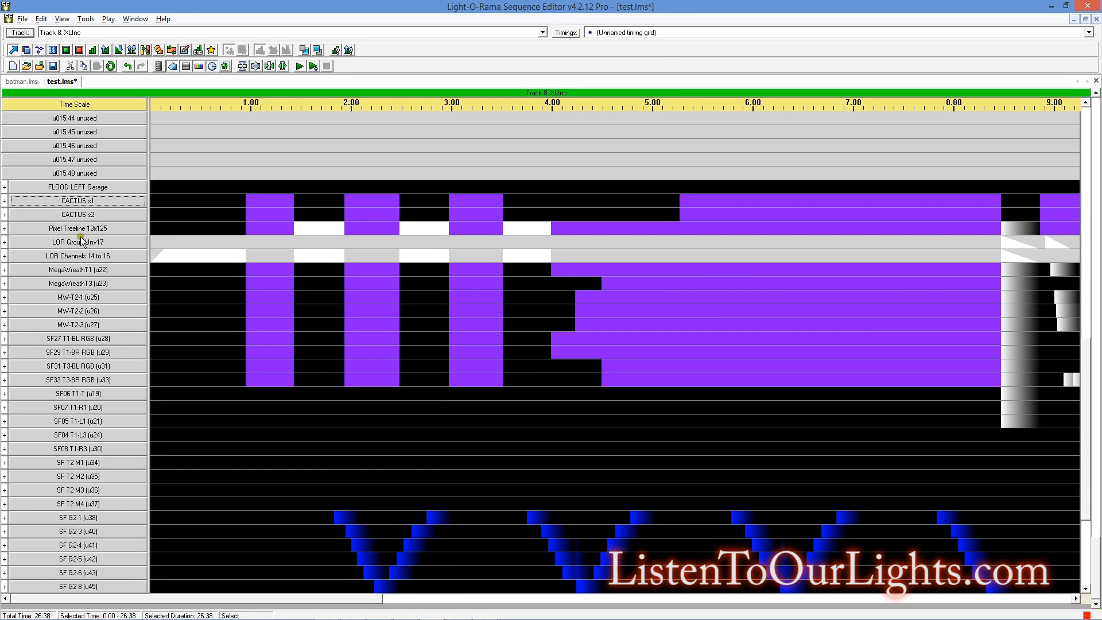
click(70, 197)
drag(70, 197, 70, 195)
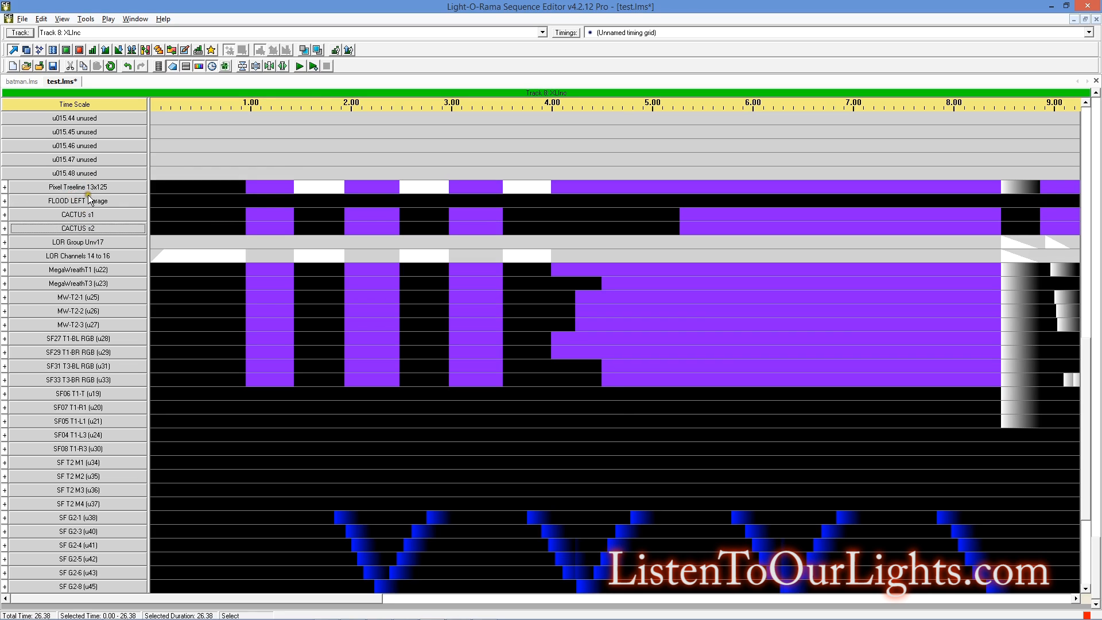
drag(89, 199, 89, 198)
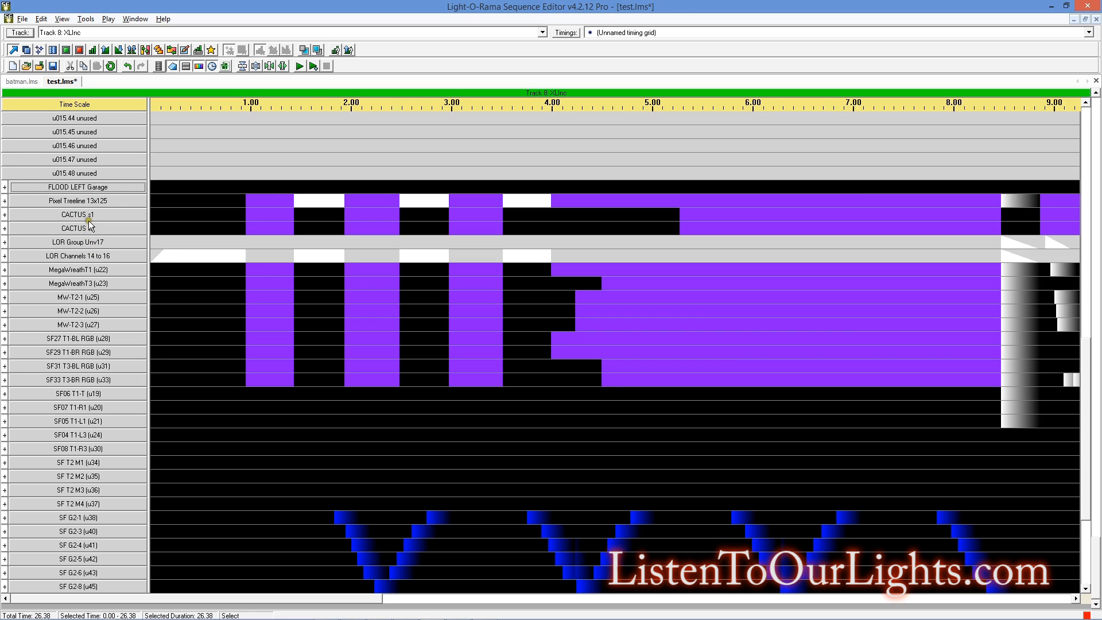
Step: Move CACTUS s1 and CACTUS s2 directly above MegaWreathT1 (u22), and place LOR Channels 14 to 16 above LOR Group Unv17
drag(89, 213, 83, 257)
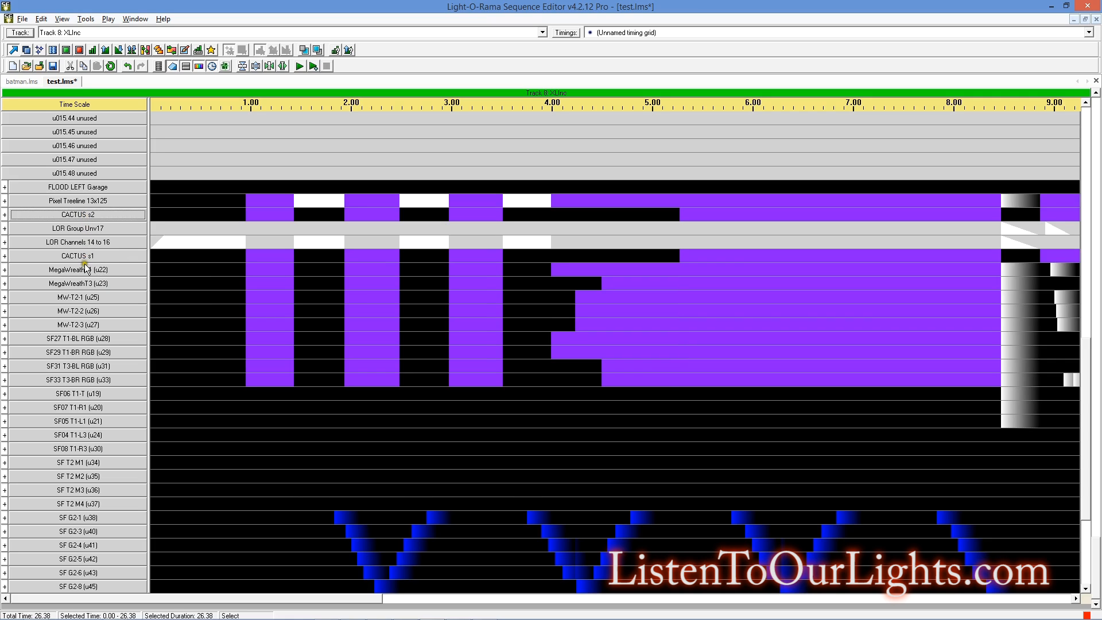
drag(86, 264, 86, 266)
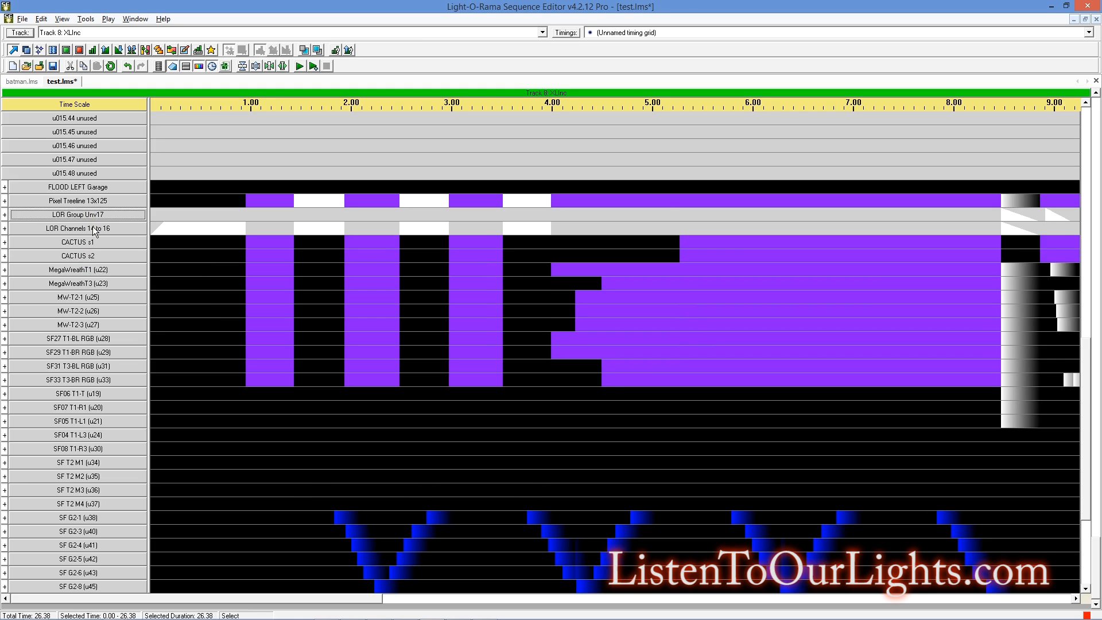
drag(95, 230, 93, 229)
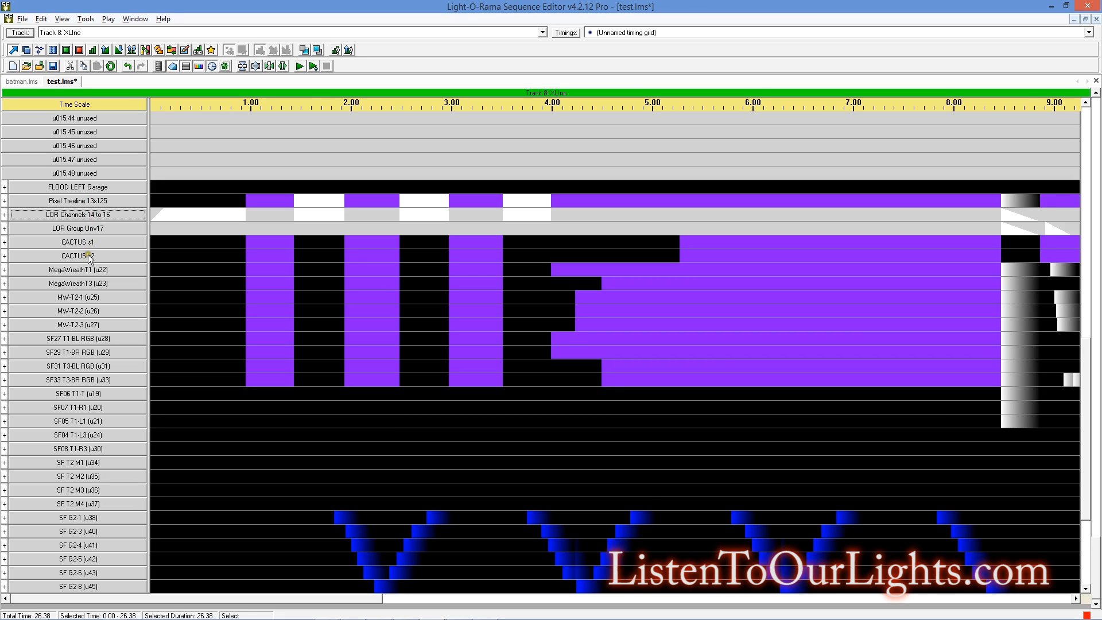
Step: Check the universe order in the Channels2016.xlsx workbook and the xLights network list, and return to the Light-O-Rama Sequence Editor
key(alt+Tab)
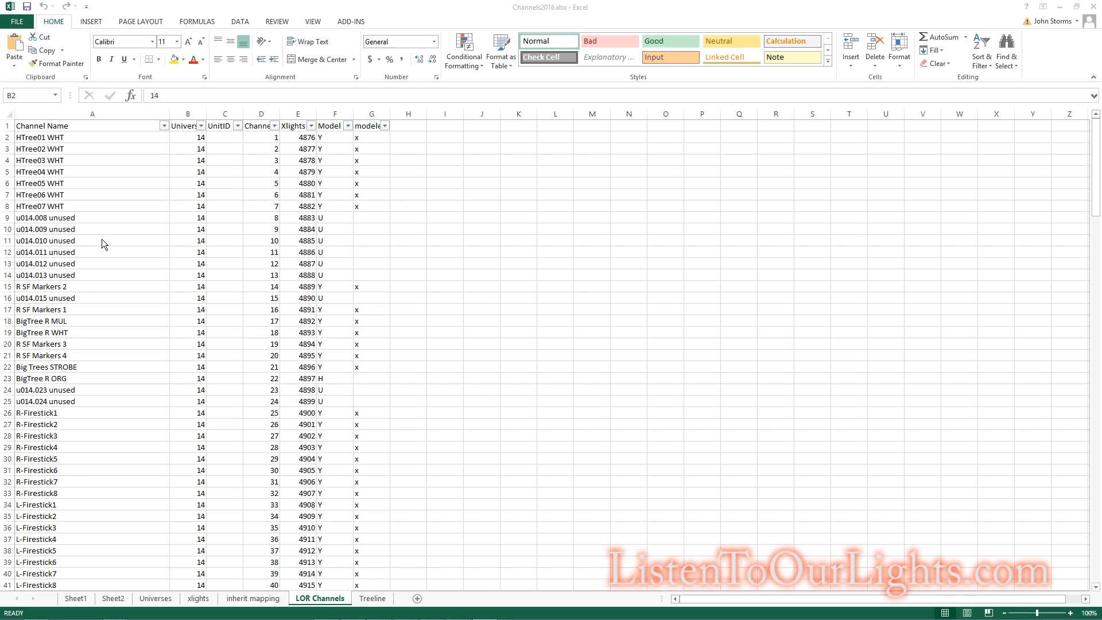
key(alt+Tab)
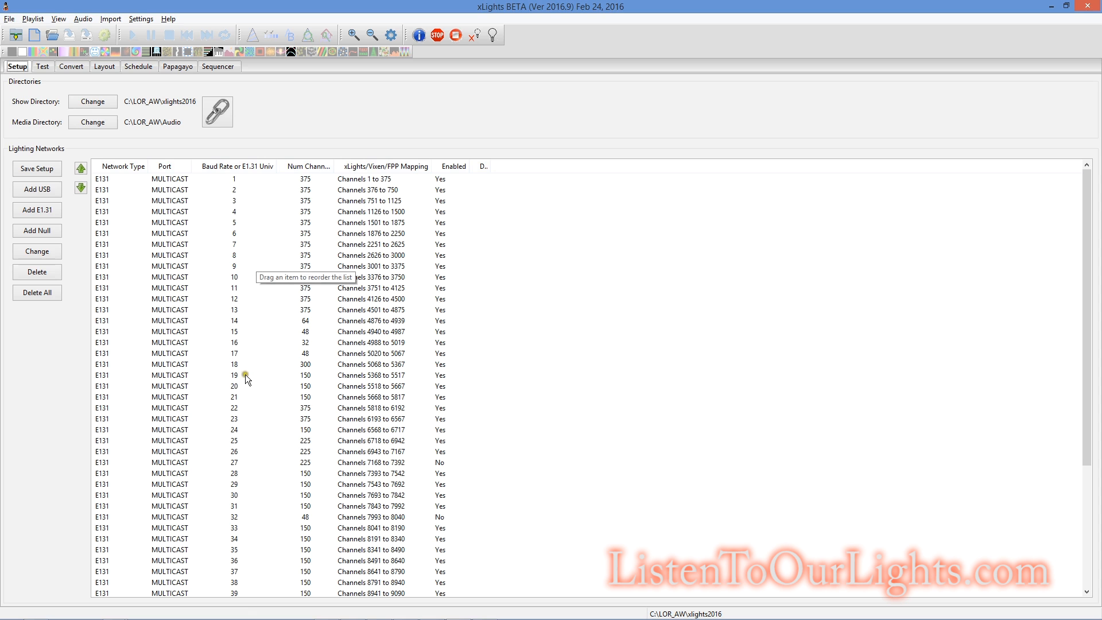
key(alt+Tab)
key(alt+Tab)
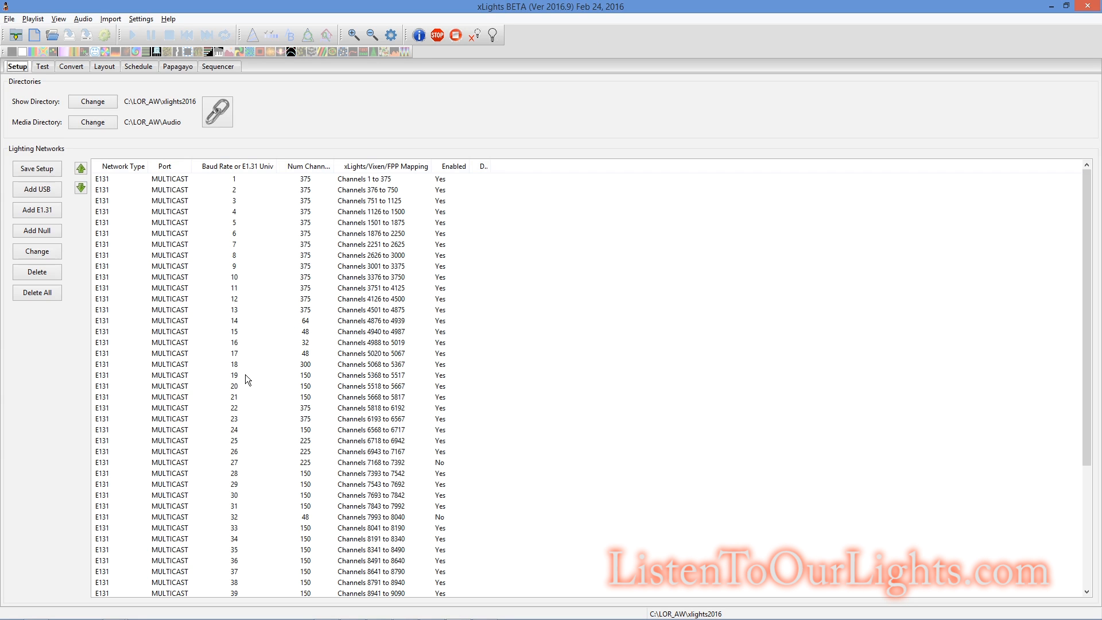
key(alt+Tab)
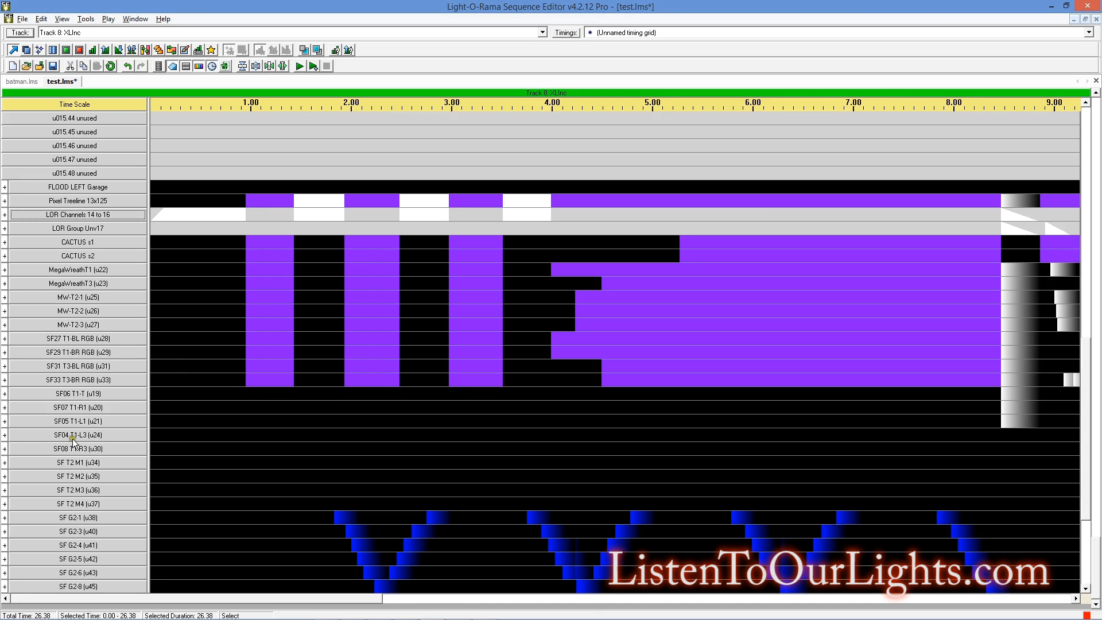
Step: Group the channel groups from SF06 T1-T (u19) to SF05 T1-L1 (u21) under the name "Group 19-20-21"
right_click(98, 394)
click(163, 519)
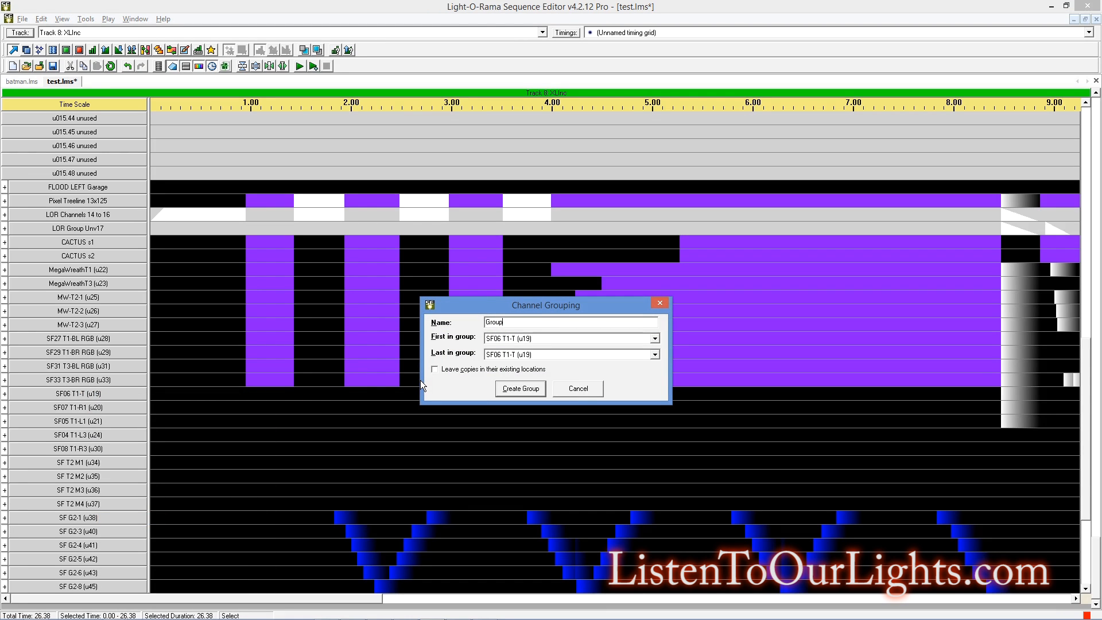
text(19-20-21)
click(653, 359)
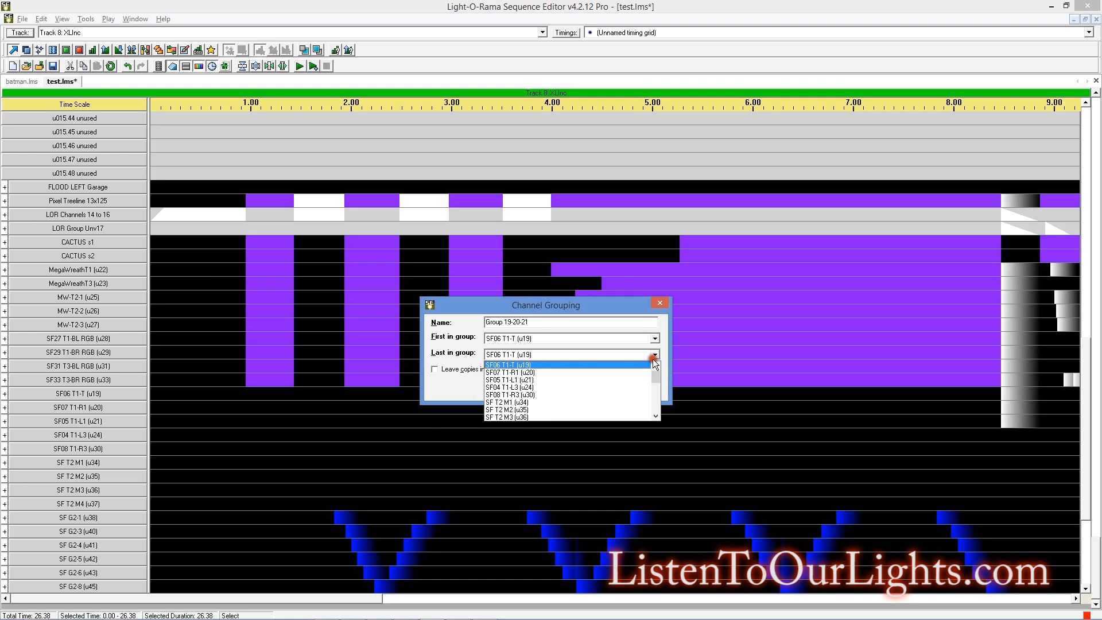
click(531, 380)
click(512, 390)
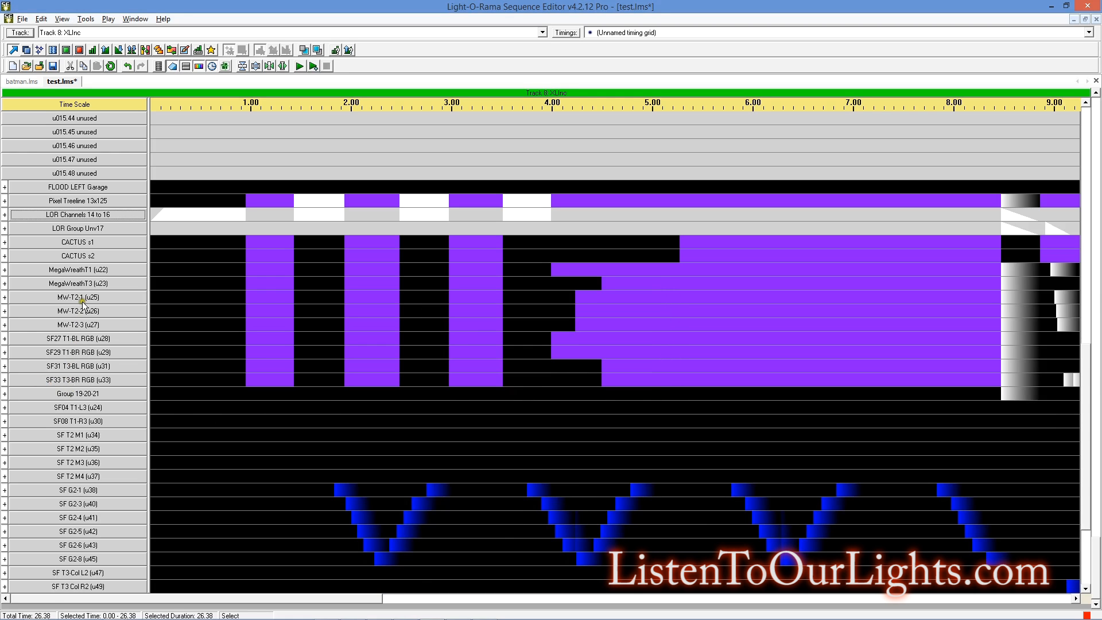
Step: Move Group 19-20-21 directly below CACTUS s2, SF04 T1-L3 (u24) below MegaWreathT3 (u23), and SF08 T1-R3 (u30) below SF29 T1-BR RGB (u29)
drag(84, 267, 81, 267)
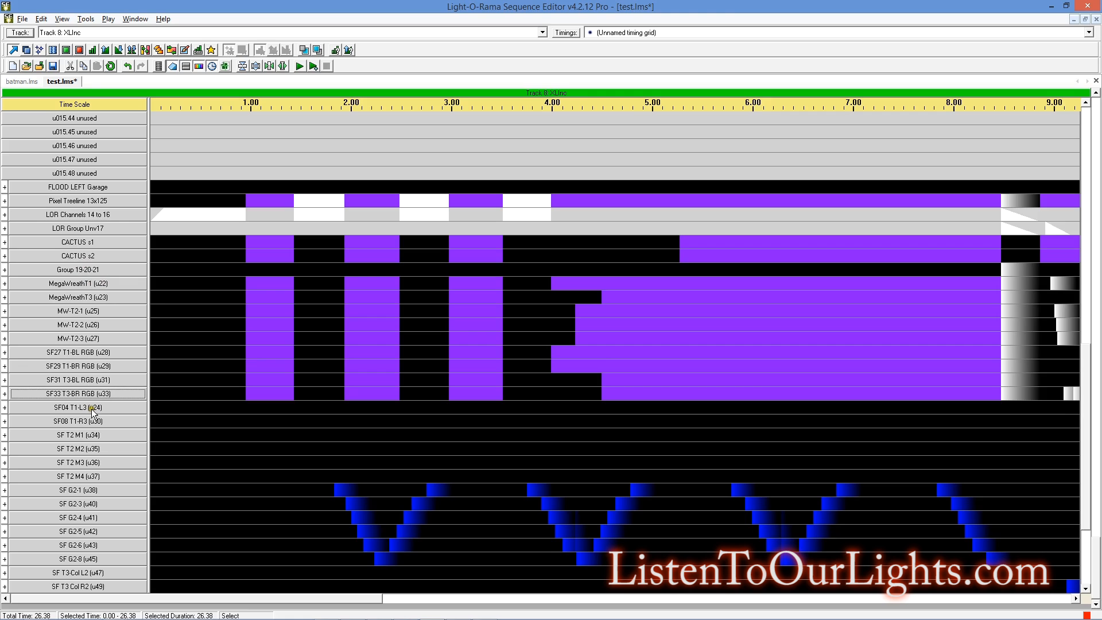
drag(91, 409, 91, 308)
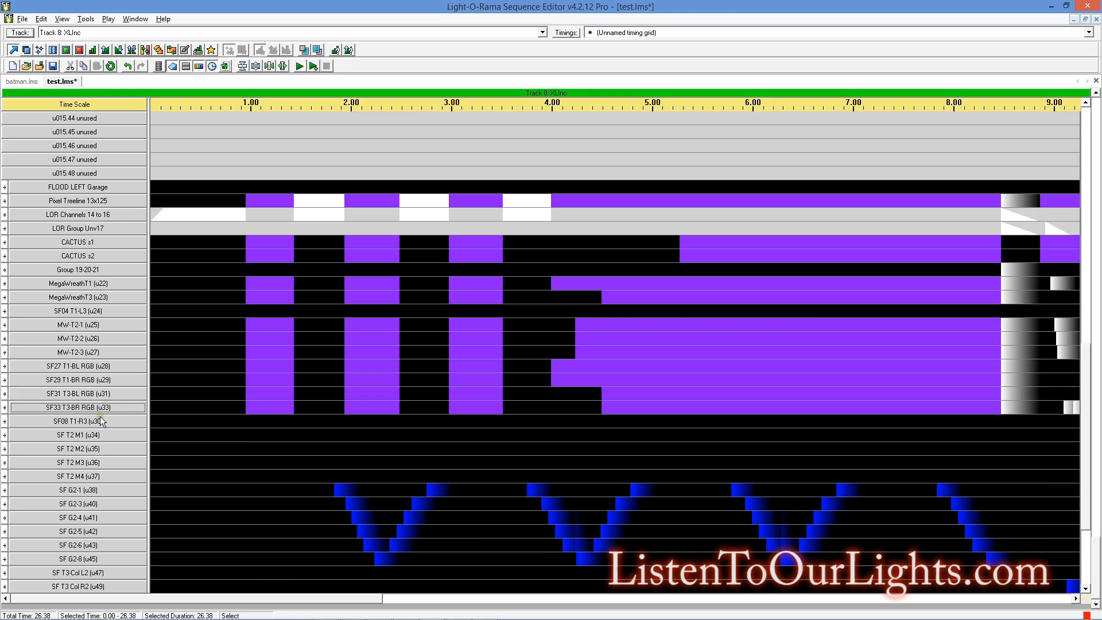
scroll(101, 422, down, 2)
scroll(101, 422, down, 3)
scroll(104, 510, down, 5)
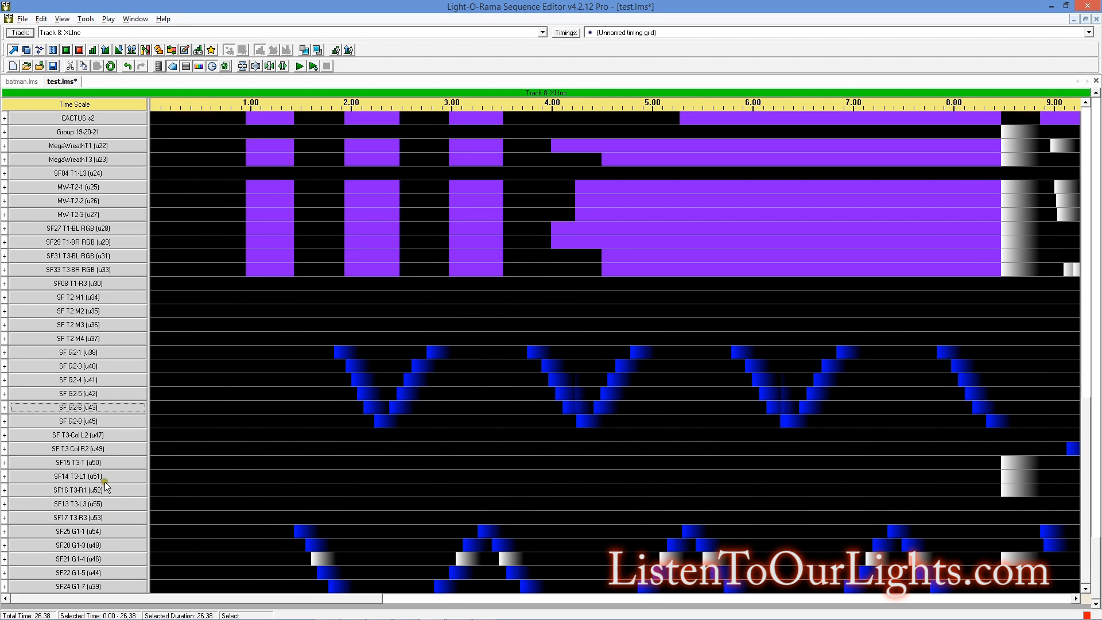
scroll(65, 408, up, 8)
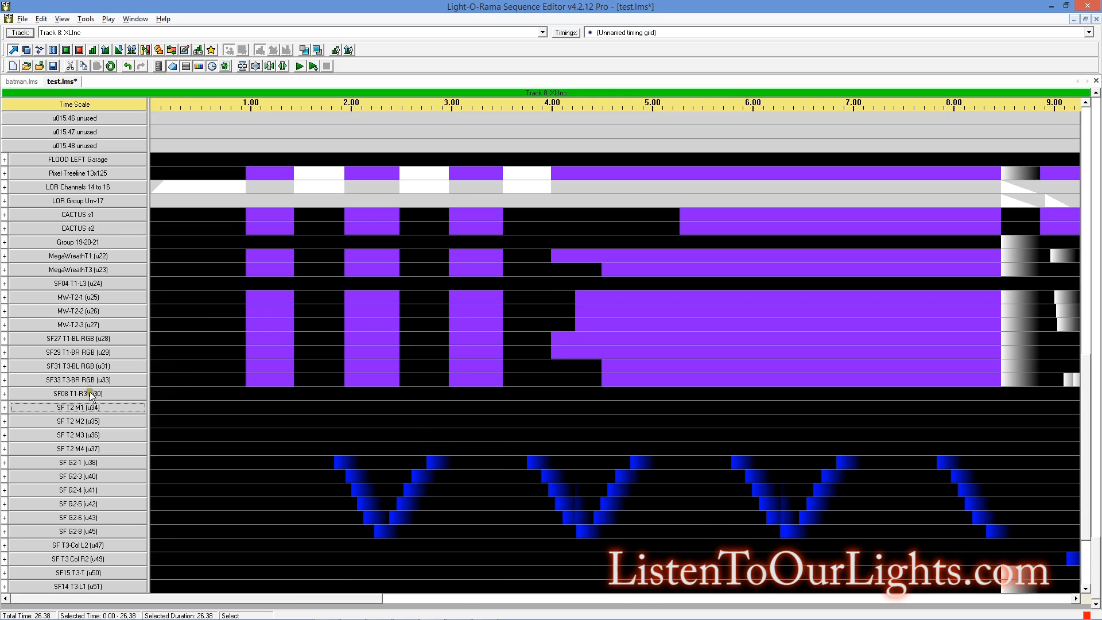
drag(97, 396, 95, 368)
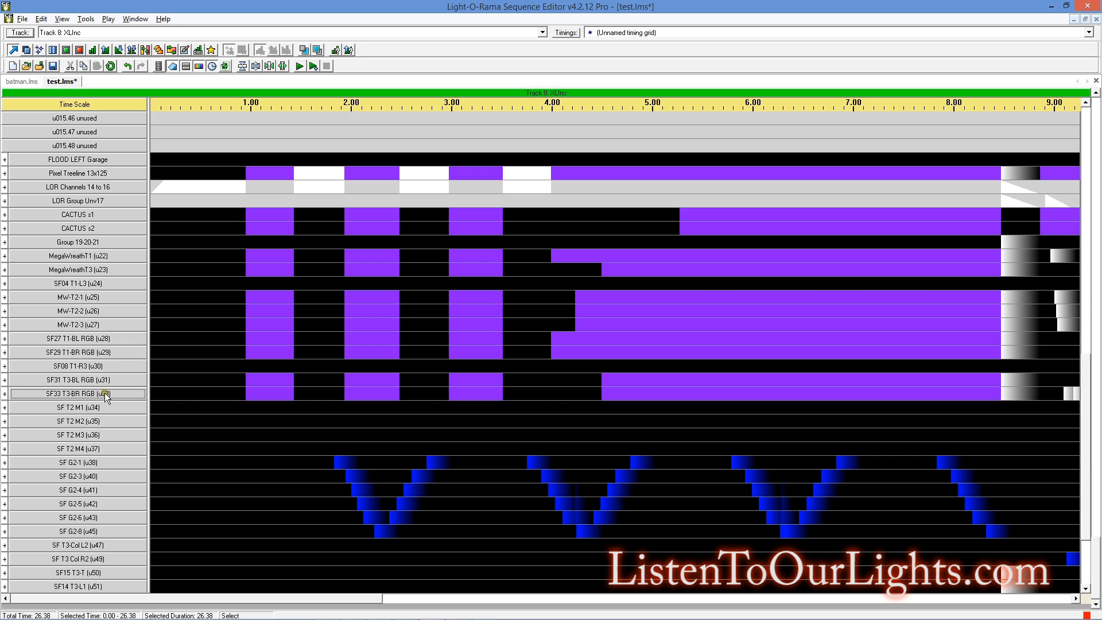
Step: Move SF24 G1-7 (u39) between SF G2-1 (u38) and SF G2-3 (u40)
scroll(105, 395, down, 4)
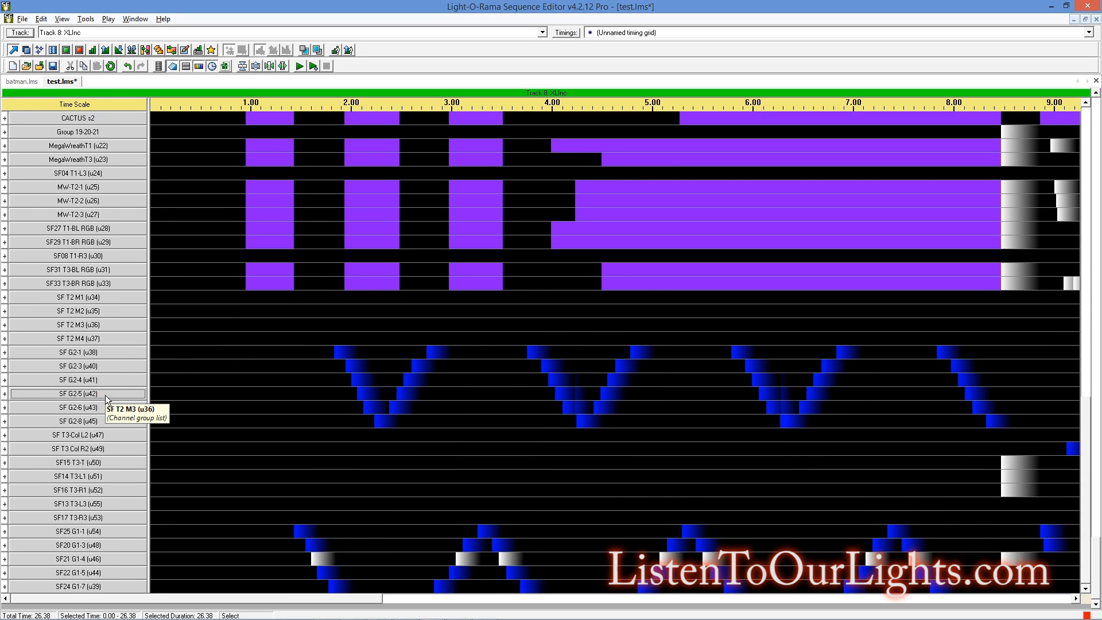
click(105, 584)
drag(105, 583, 101, 357)
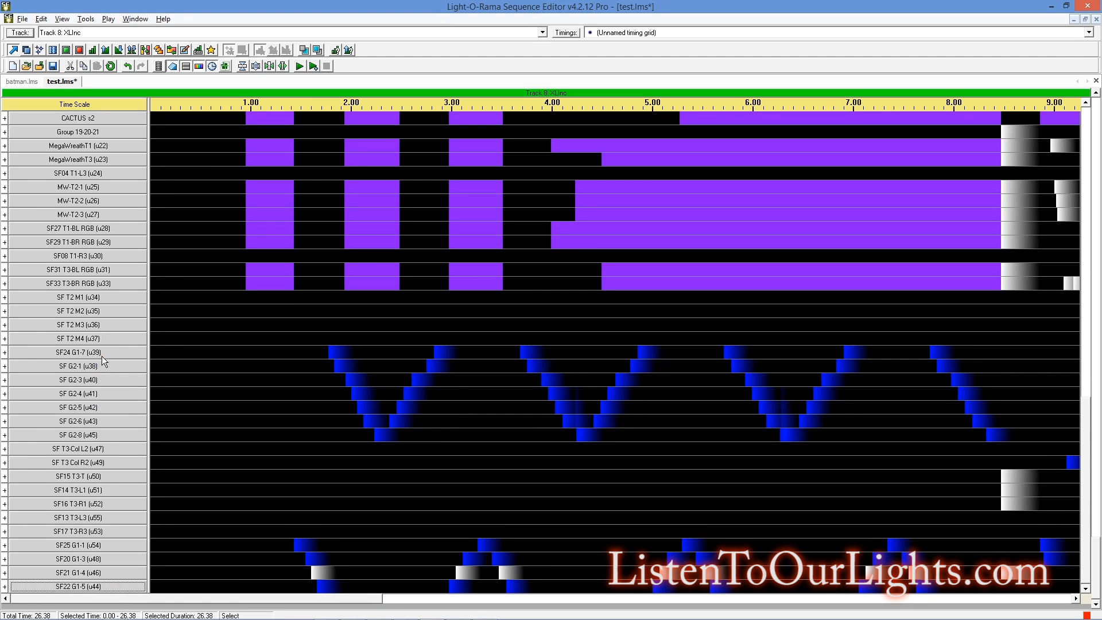
drag(101, 354, 101, 366)
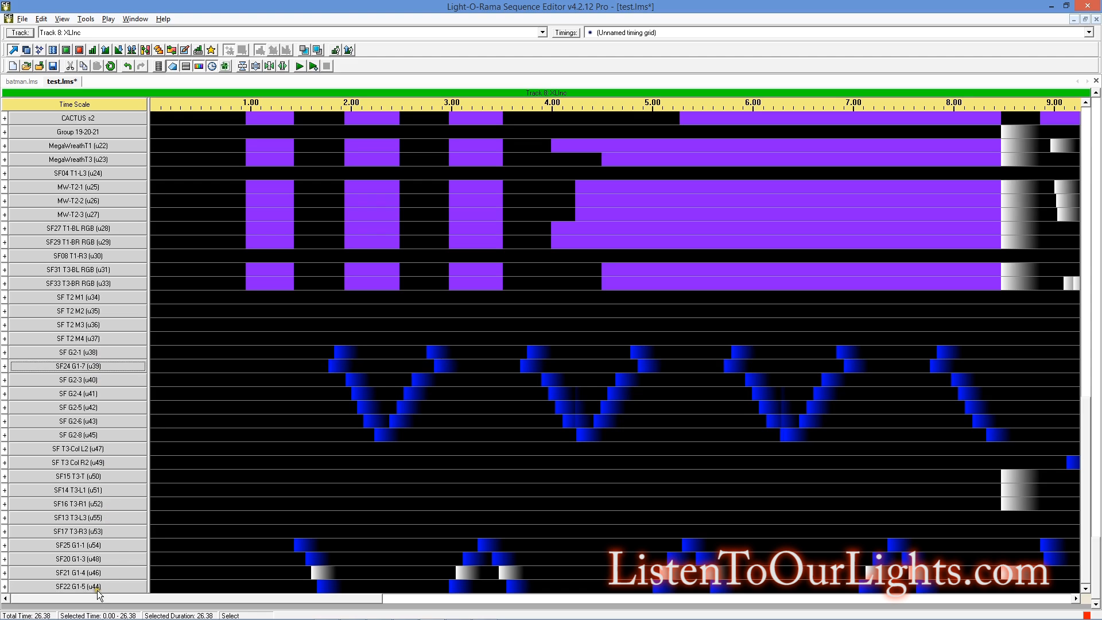
Step: Place SF22 G1-5 (u44) above SF G2-8 (u45), SF21 G1-4 (u46) below it, and SF20 G1-3 (u48) below SF T3-Col L2 (u47)
drag(95, 588, 95, 432)
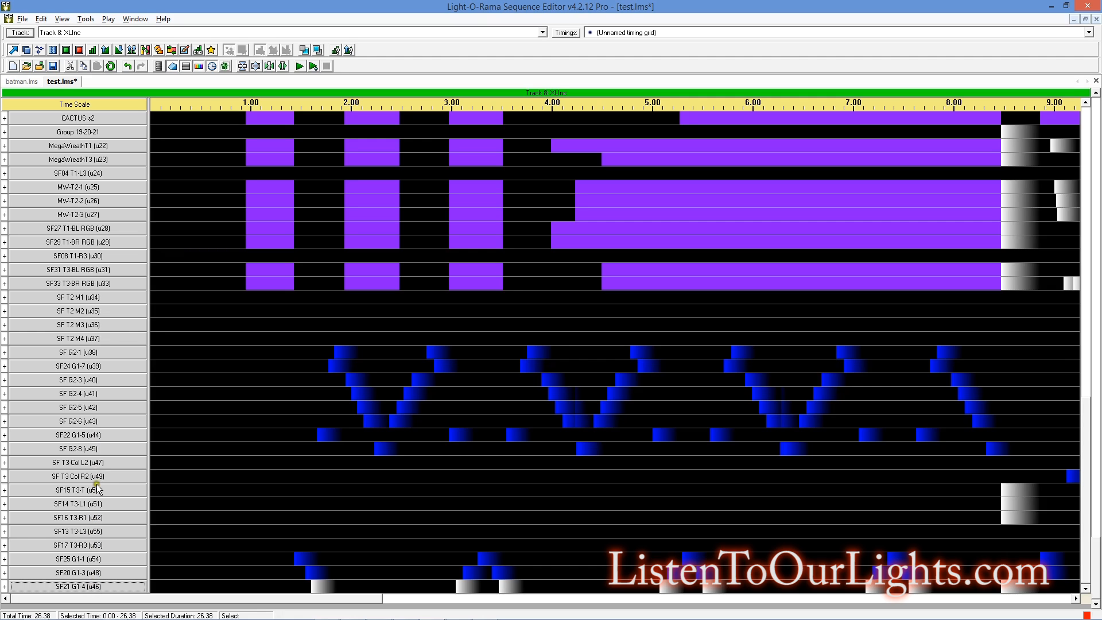
click(95, 457)
drag(95, 457, 96, 457)
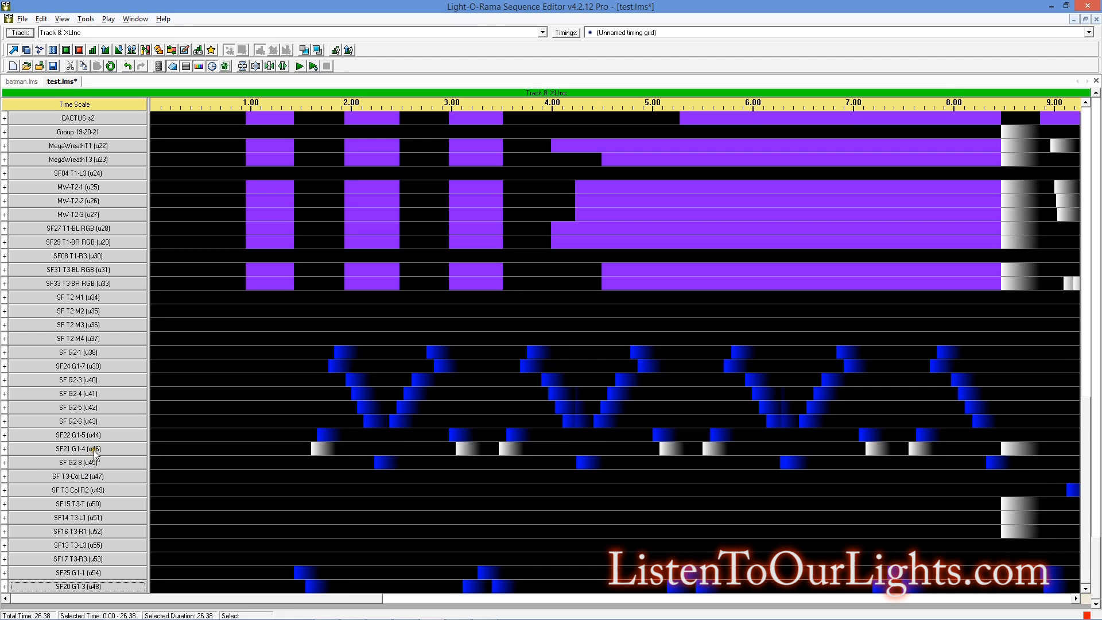
drag(93, 464, 93, 465)
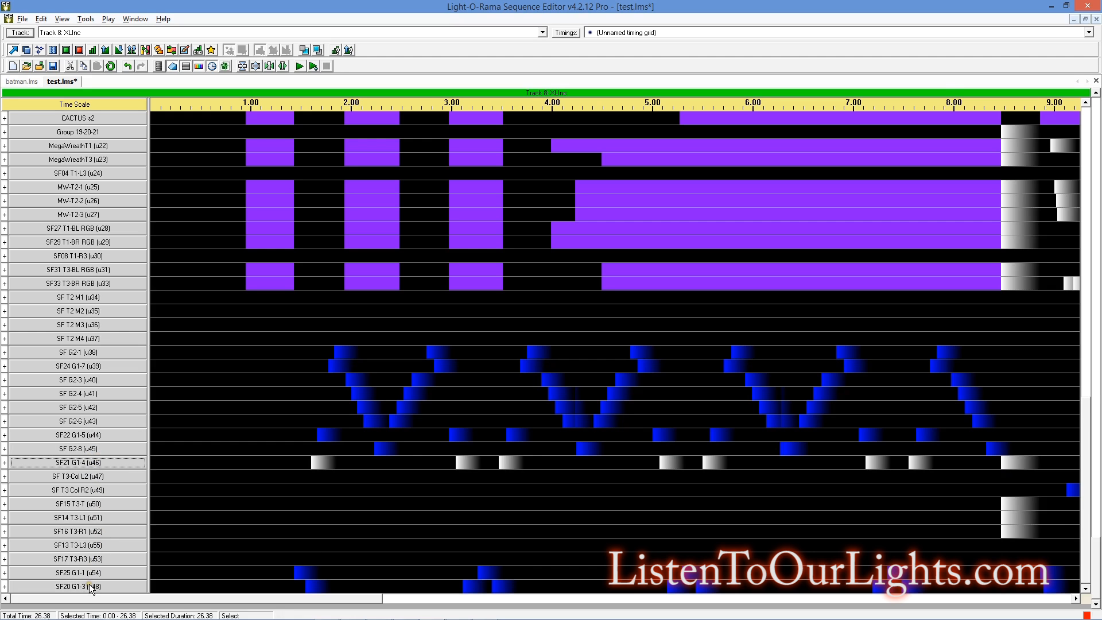
drag(92, 479, 99, 492)
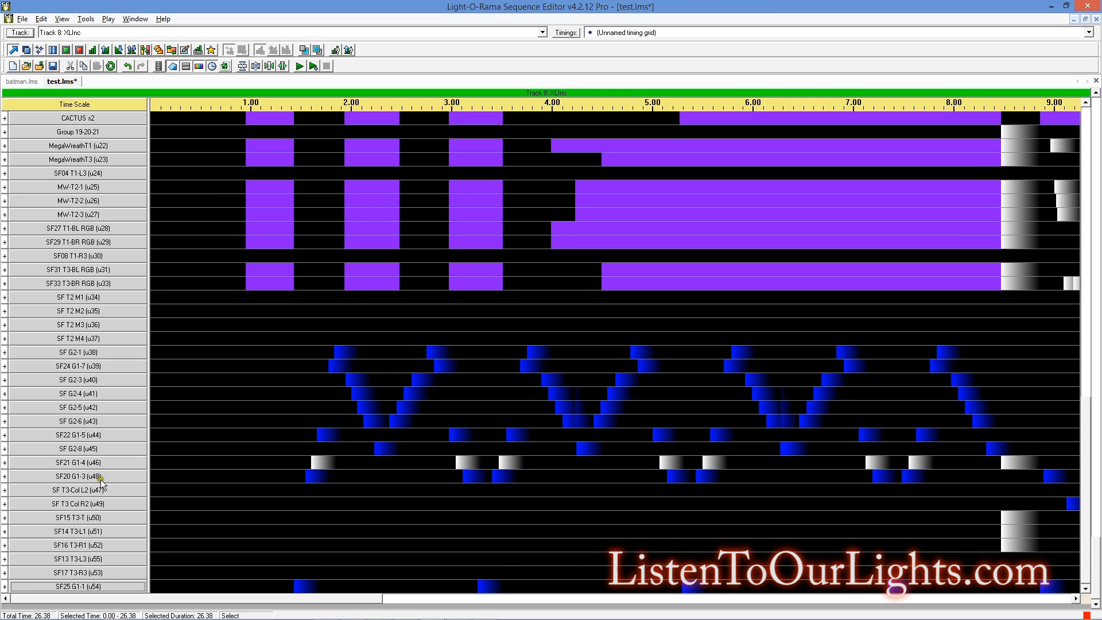
drag(107, 479, 107, 480)
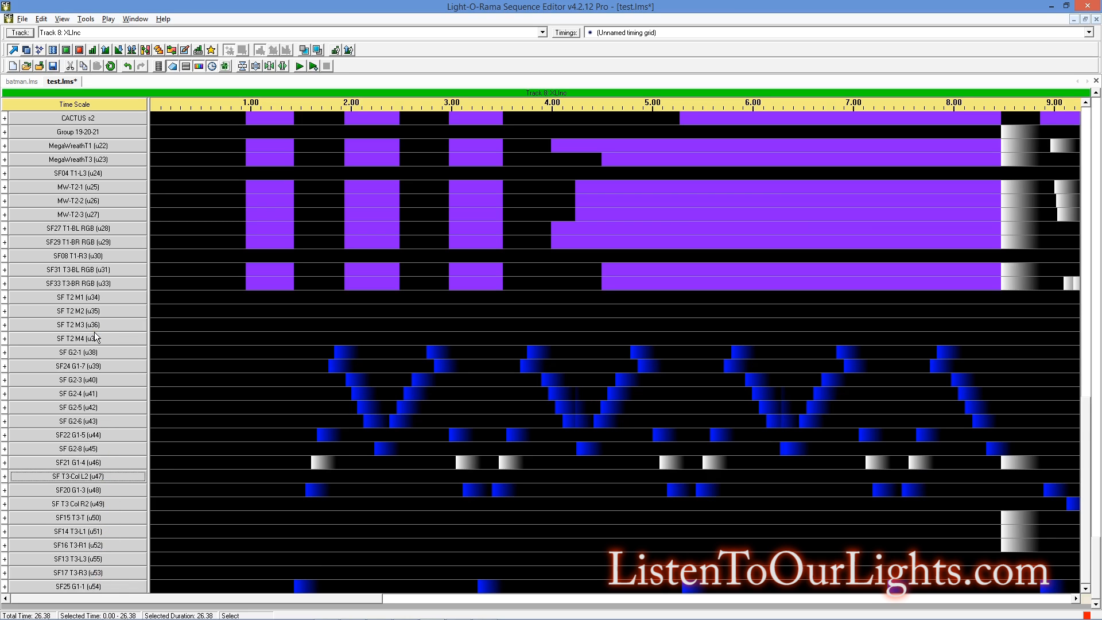
Step: Check universe 32 in the xLights network list and return to the Light-O-Rama Sequence Editor
scroll(106, 276, up, 3)
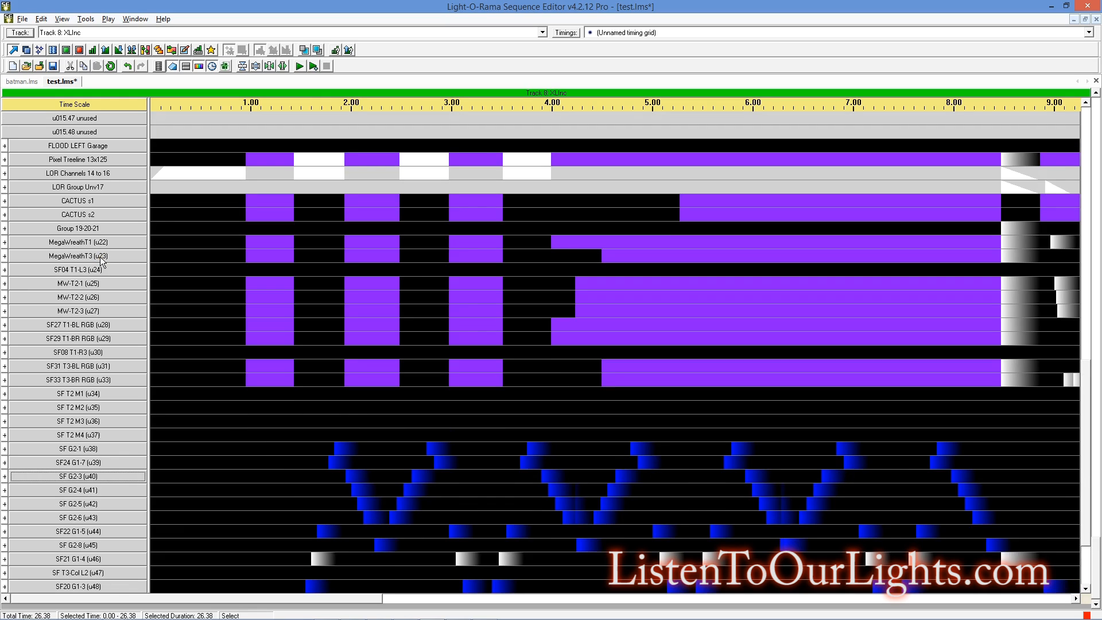
key(alt+Tab)
click(244, 451)
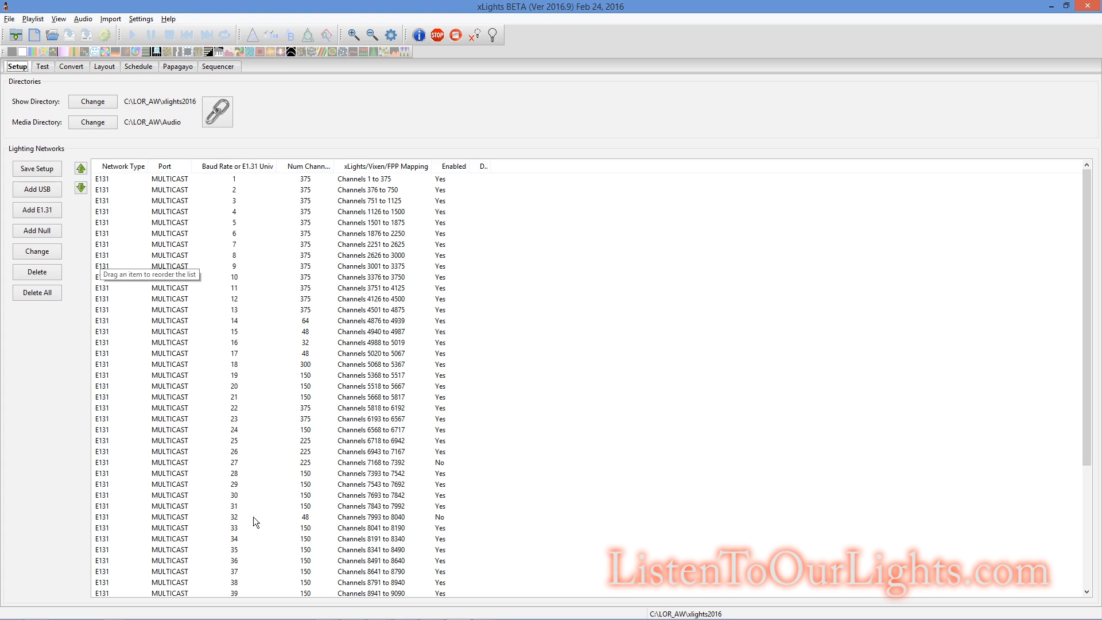
key(alt+Tab)
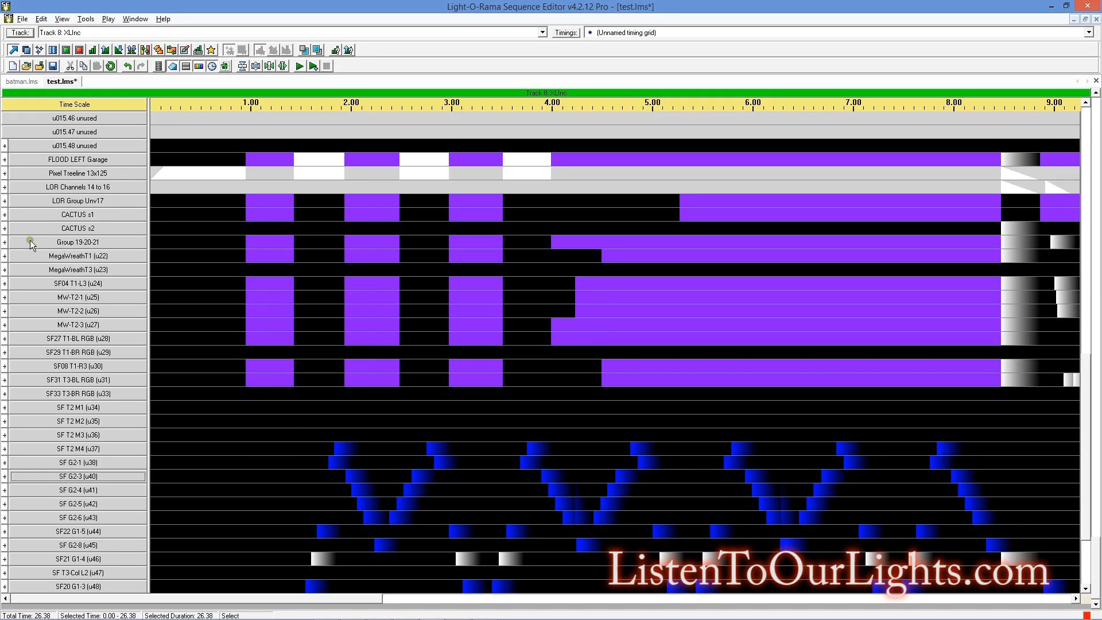
Step: Check the universe and circuits of Flood 3-Porch Center and Flood 1-Porch Right in the FLOOD RIGHT Porch group without changing them
scroll(30, 240, up, 3)
scroll(30, 239, up, 10)
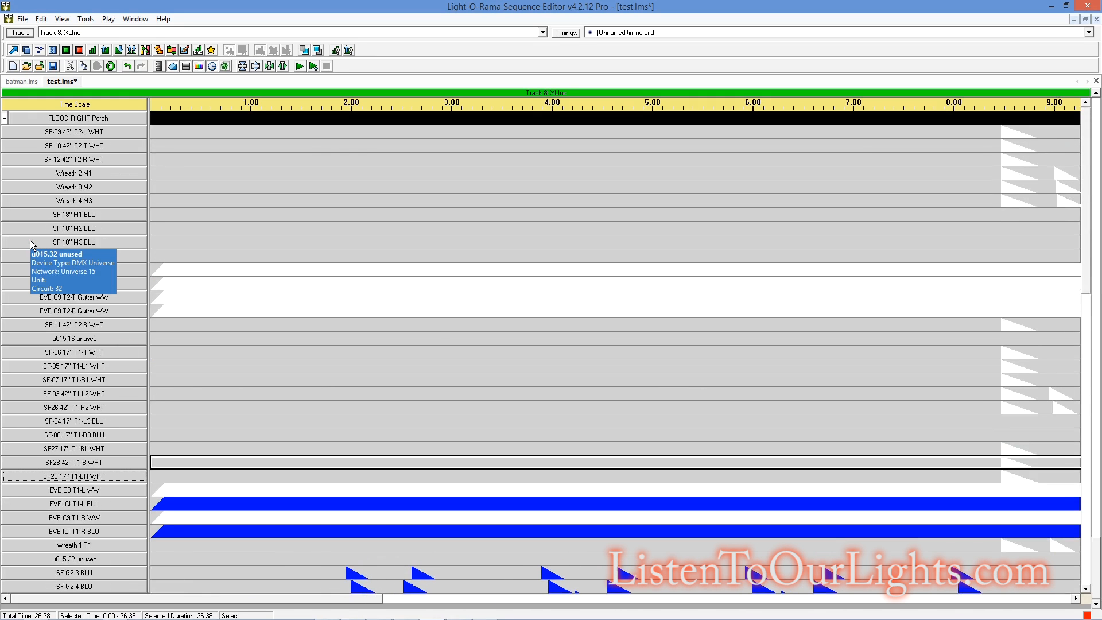
click(4, 118)
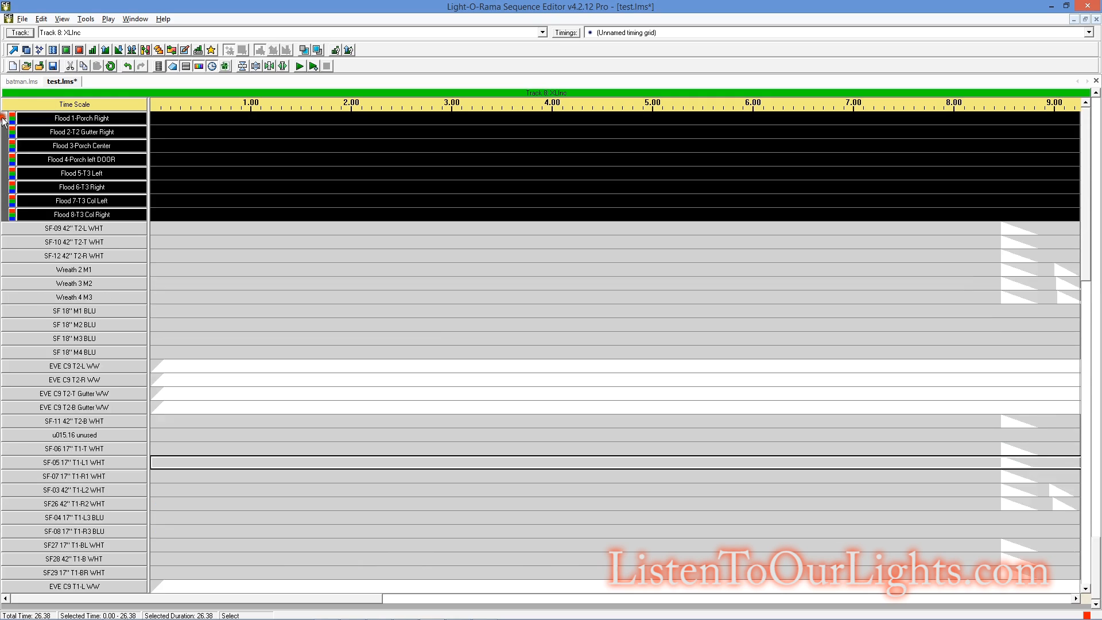
click(587, 406)
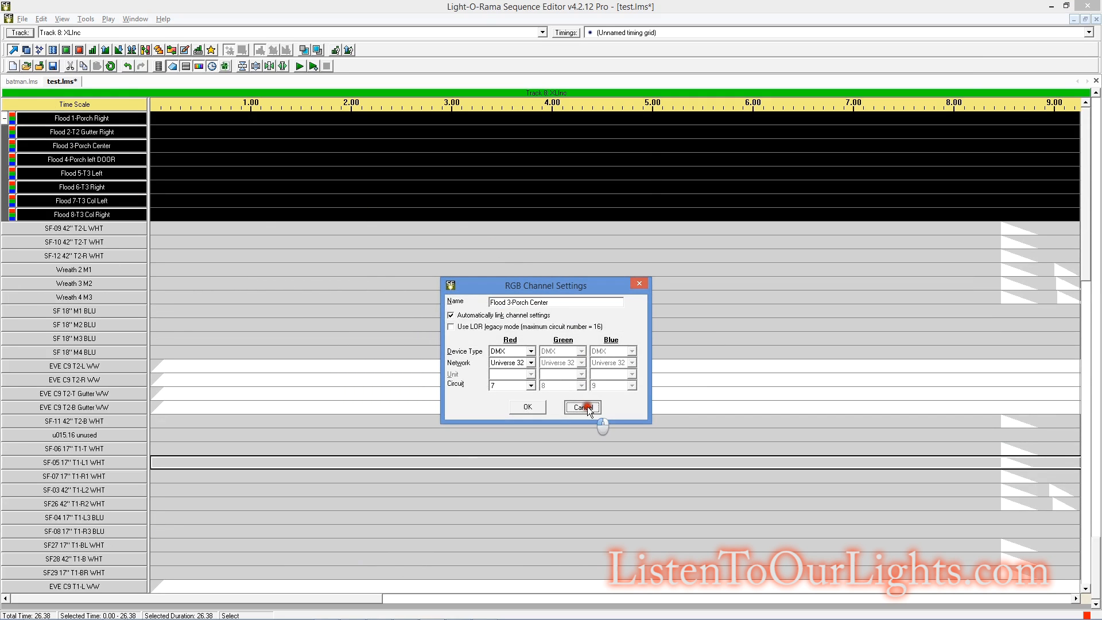
double_click(109, 119)
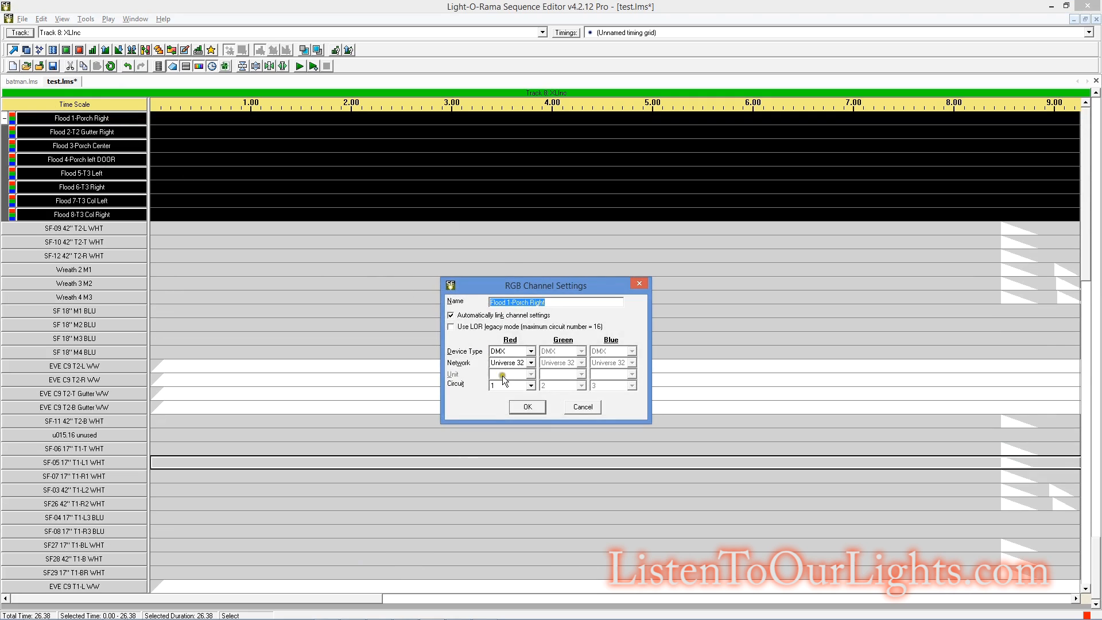
click(578, 410)
click(5, 117)
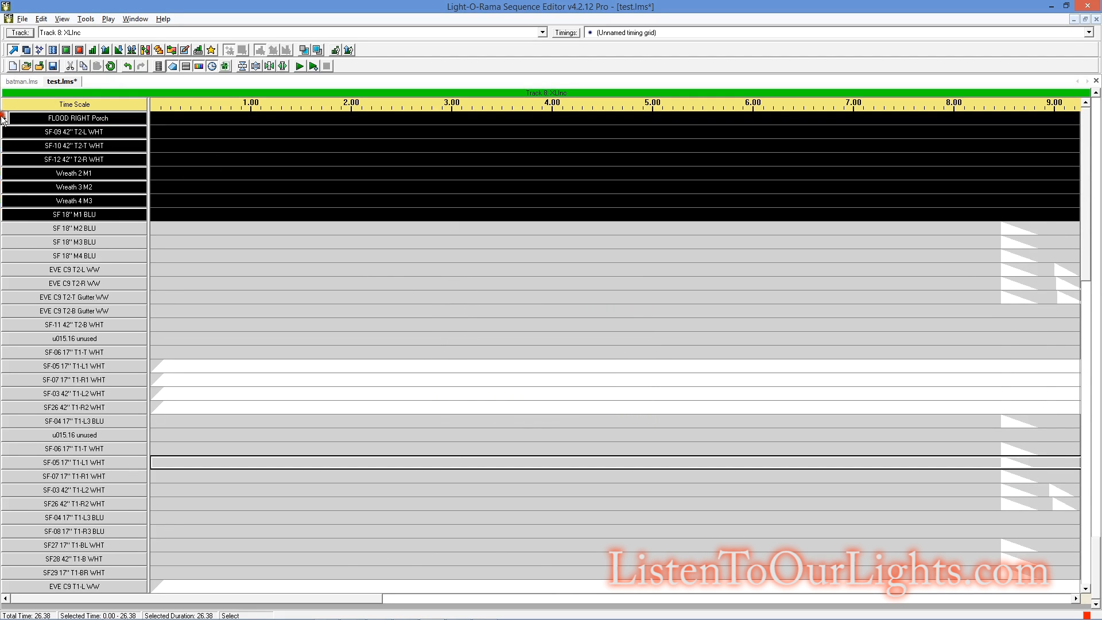
Step: Move the FLOOD RIGHT Porch group down the track to between SF31 T3-BL RGB (u31) and SF33 T3-BR RGB (u33)
drag(52, 124, 48, 572)
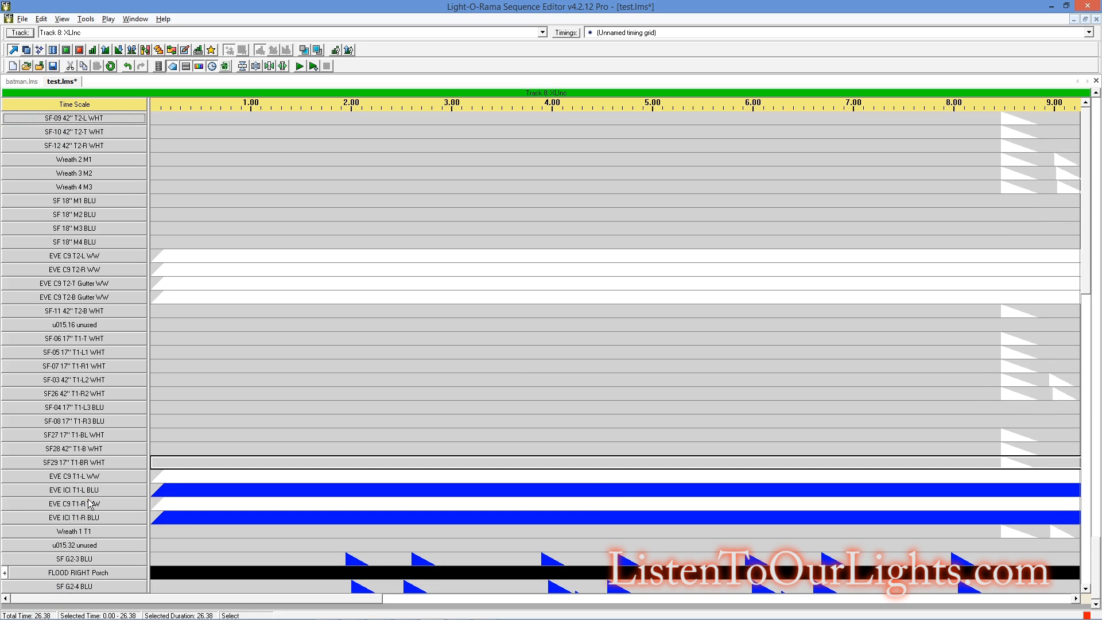
scroll(65, 517, down, 6)
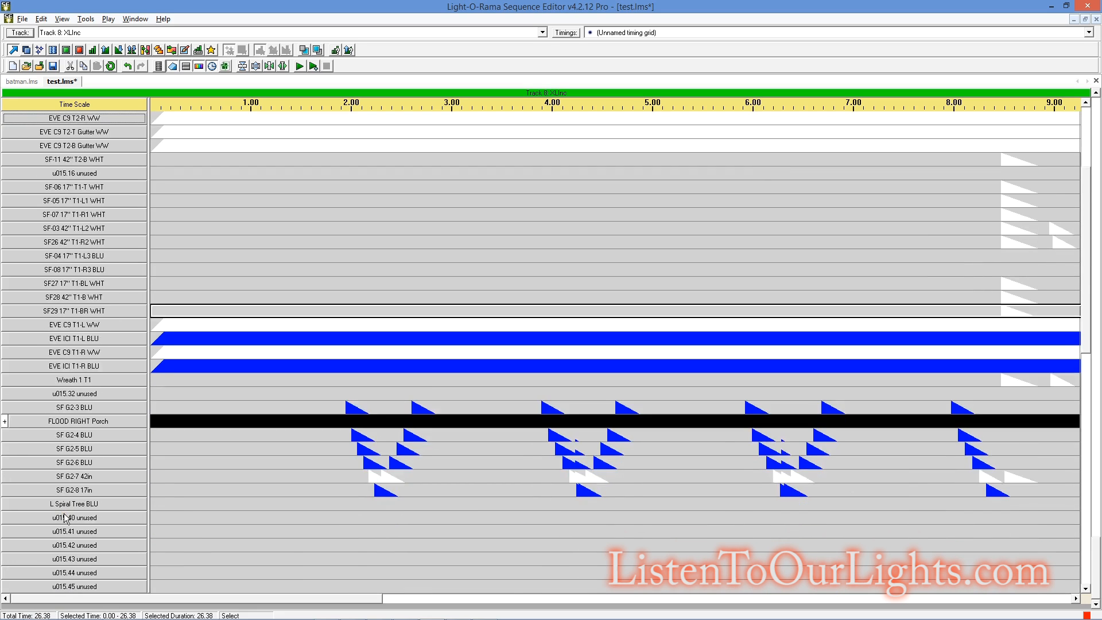
scroll(65, 517, down, 5)
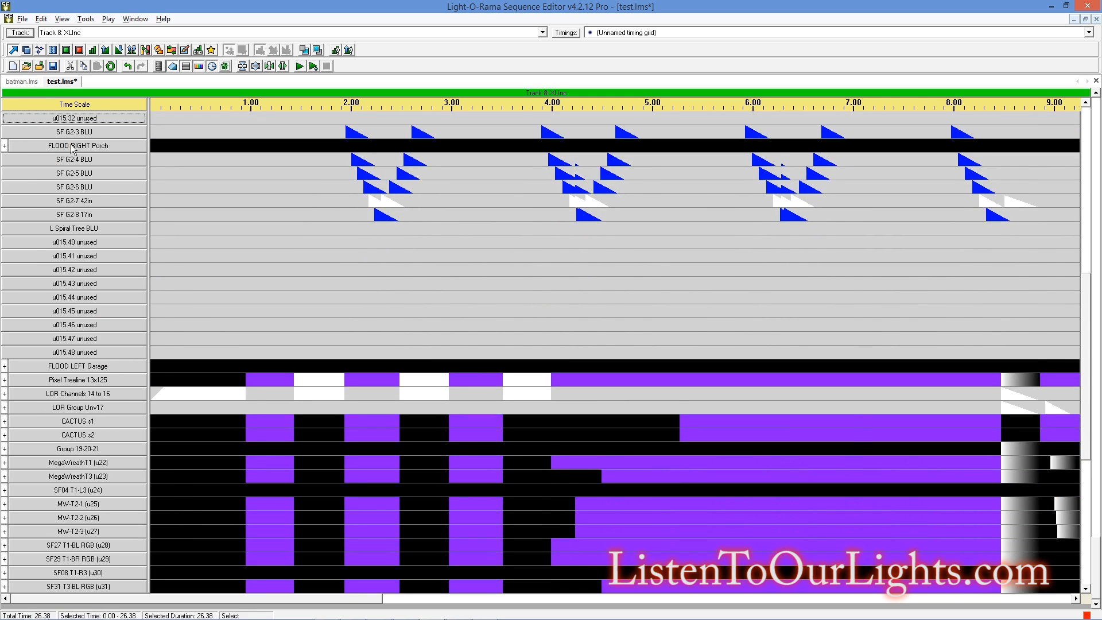
scroll(72, 181, down, 1)
drag(69, 133, 66, 579)
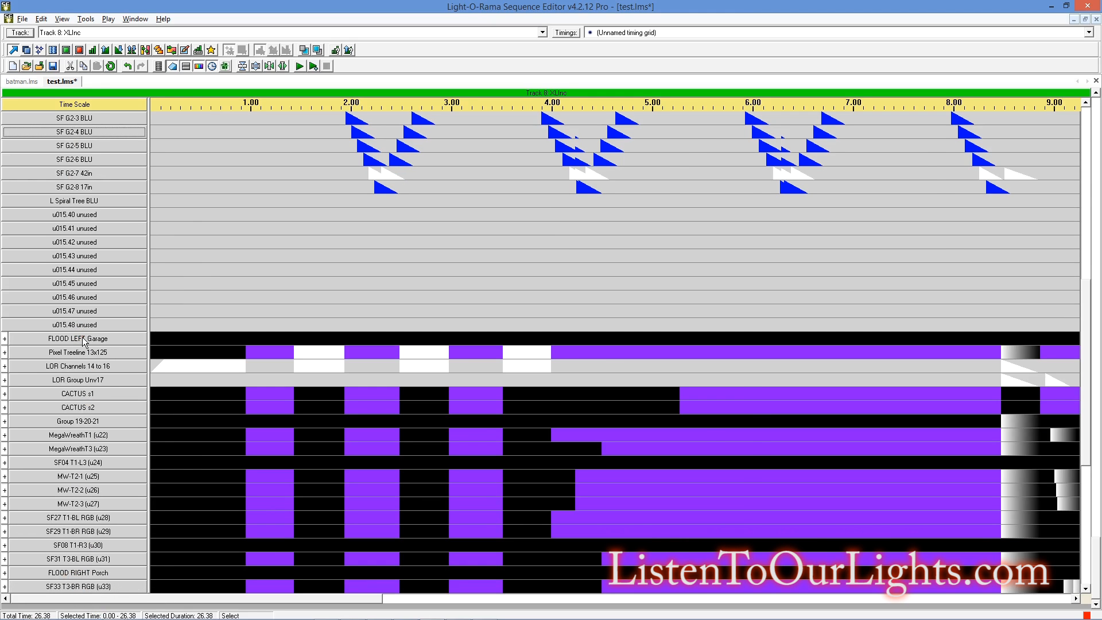
Step: Move the FLOOD LEFT Garage group down the track to between FLOOD RIGHT Porch and SF33 T3-BR RGB (u33)
scroll(83, 341, down, 1)
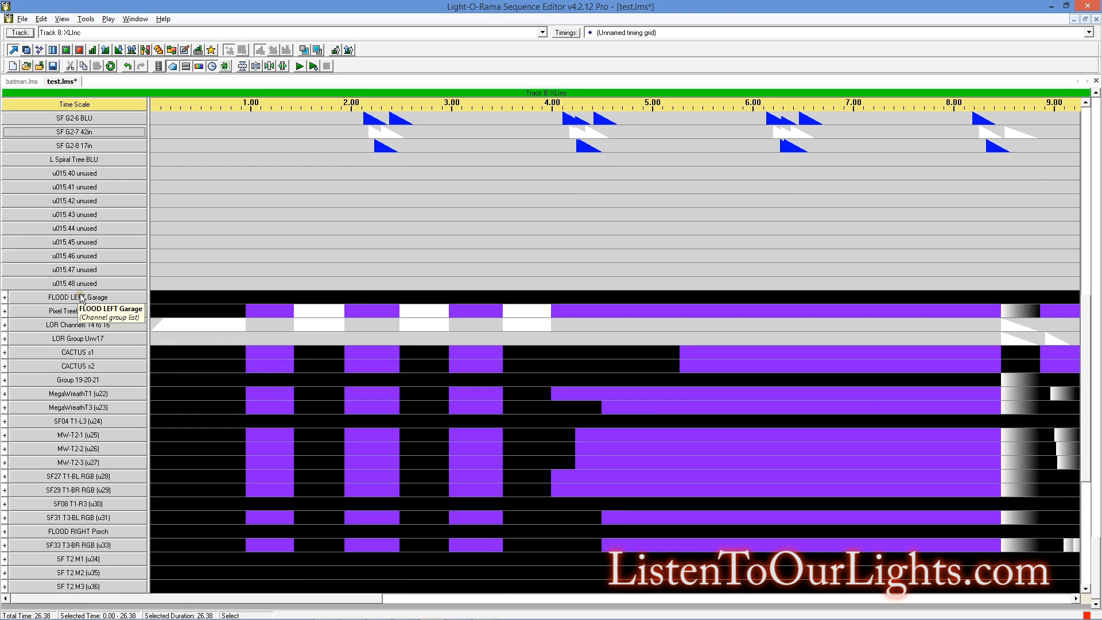
drag(81, 298, 81, 537)
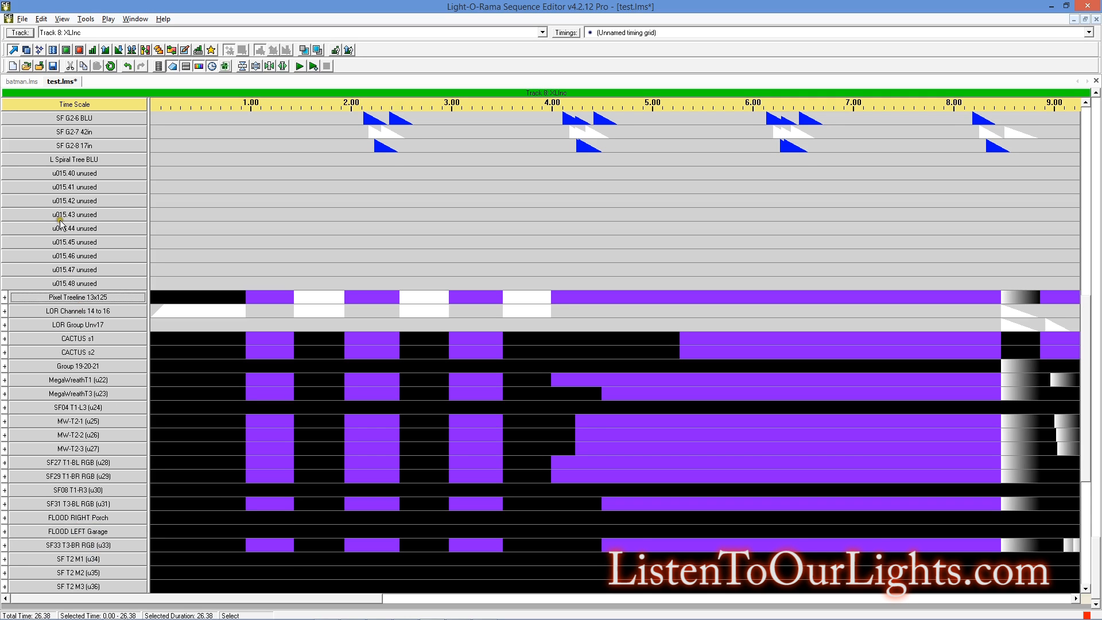
scroll(63, 230, up, 5)
scroll(60, 220, up, 6)
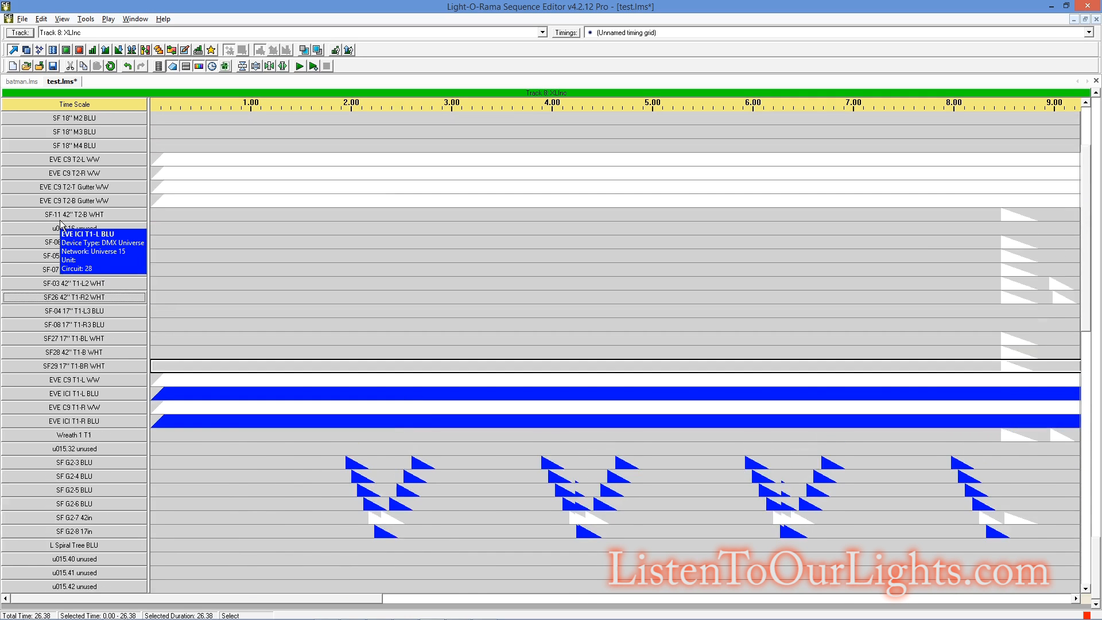
Step: Degroup the LOR Channels 14 to 16 group so its channels sit directly in the track
scroll(60, 219, down, 8)
scroll(47, 296, down, 2)
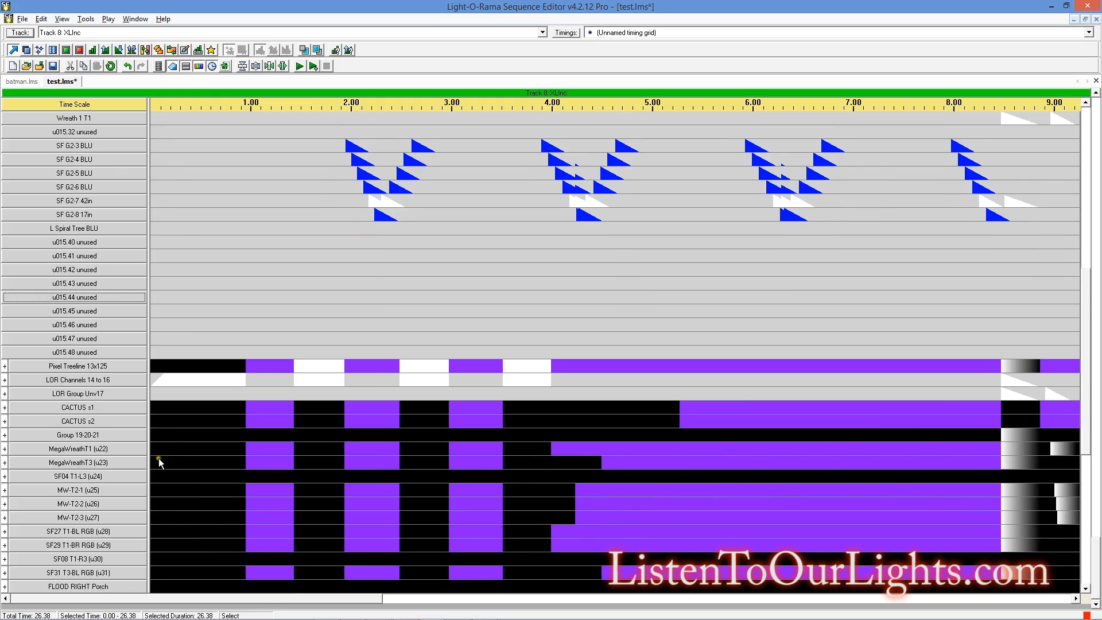
right_click(45, 368)
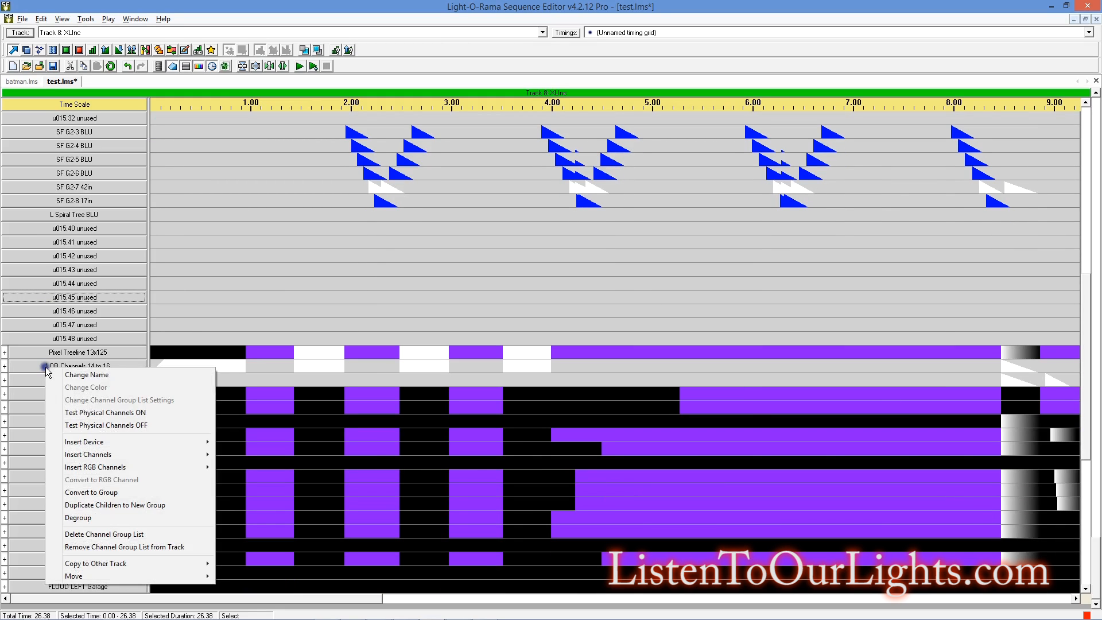
click(109, 515)
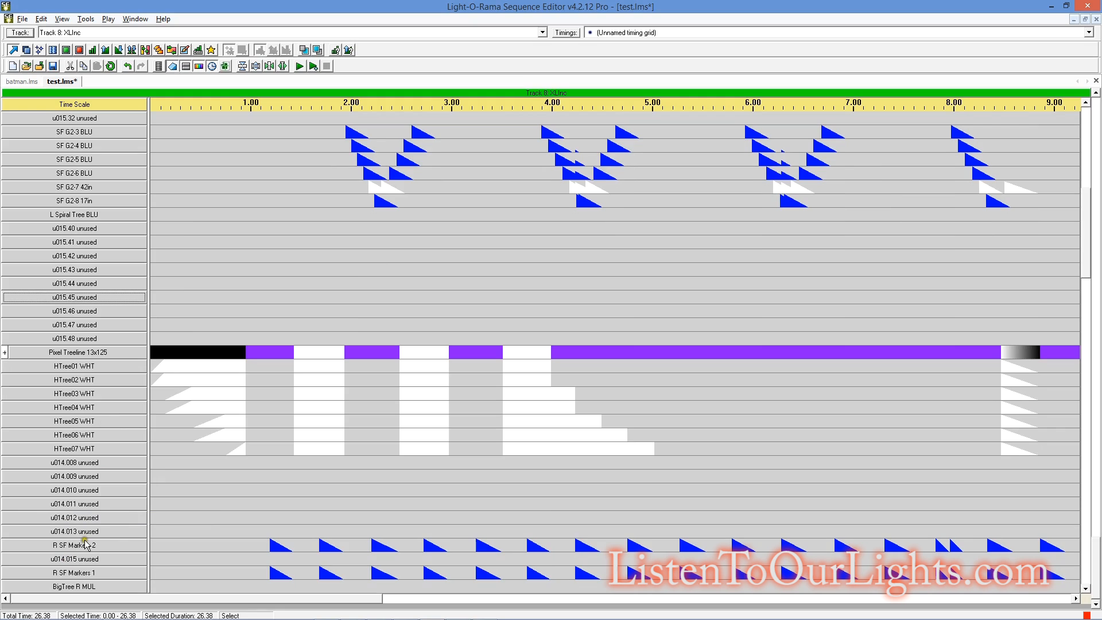
Step: Look through the ungrouped universe 14 channels and check the universe and address of Cactus-n-Right Bush STROBE without changing them
scroll(86, 545, down, 2)
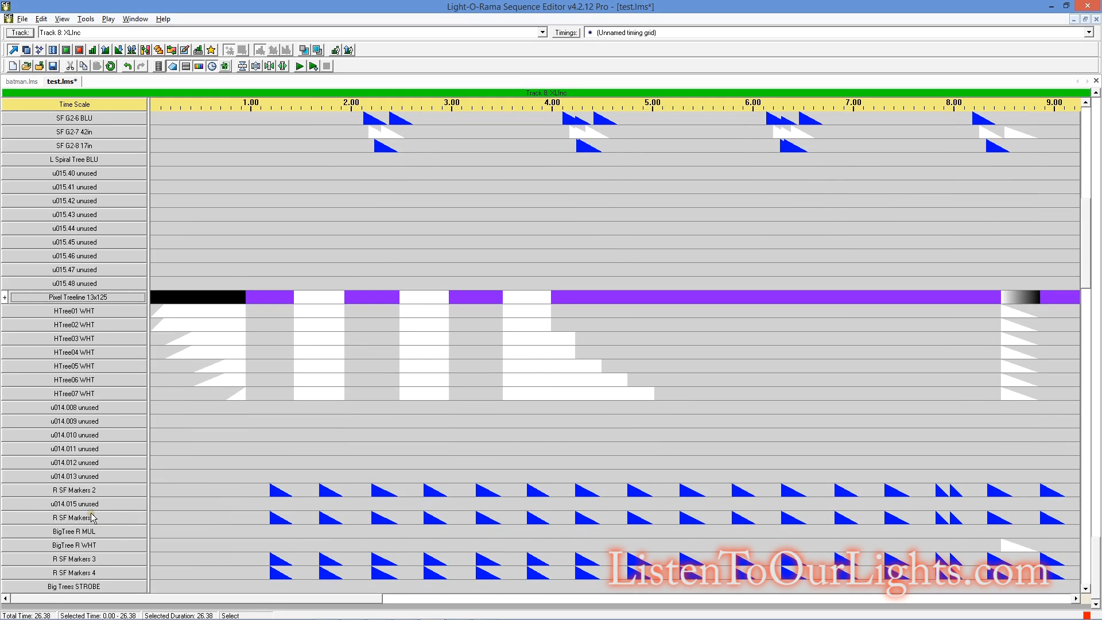
scroll(89, 516, up, 1)
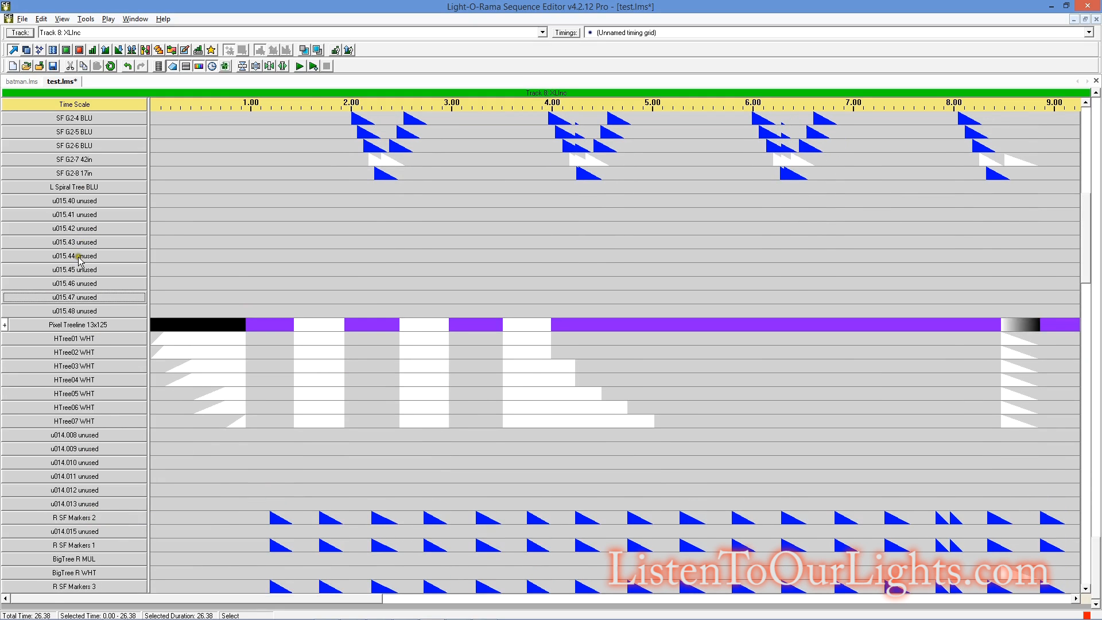
scroll(73, 395, down, 2)
scroll(73, 394, down, 11)
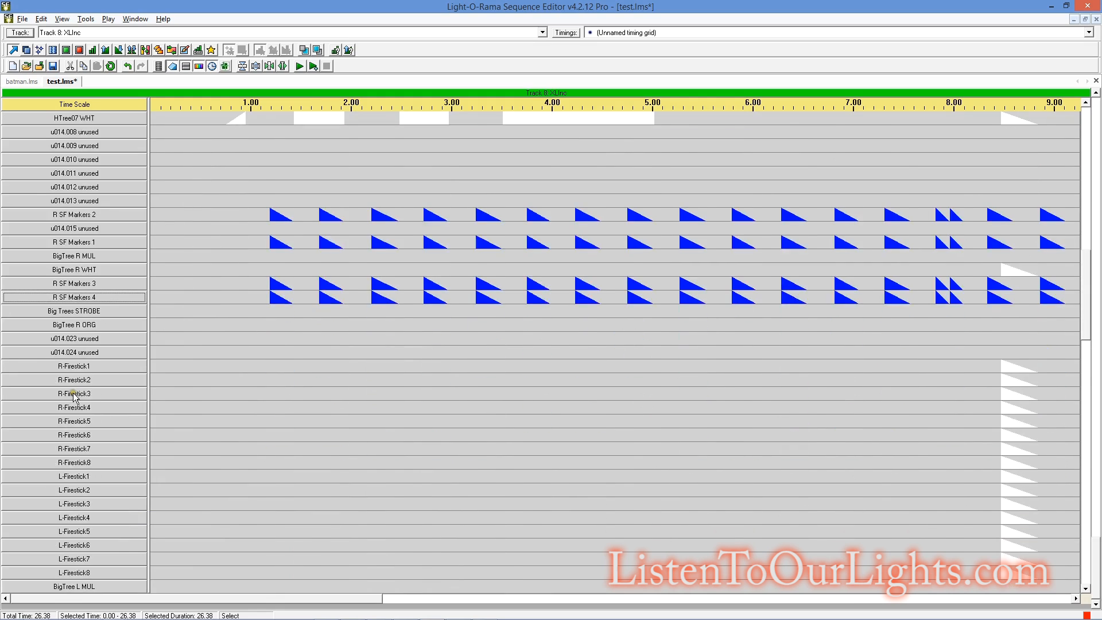
scroll(78, 498, down, 2)
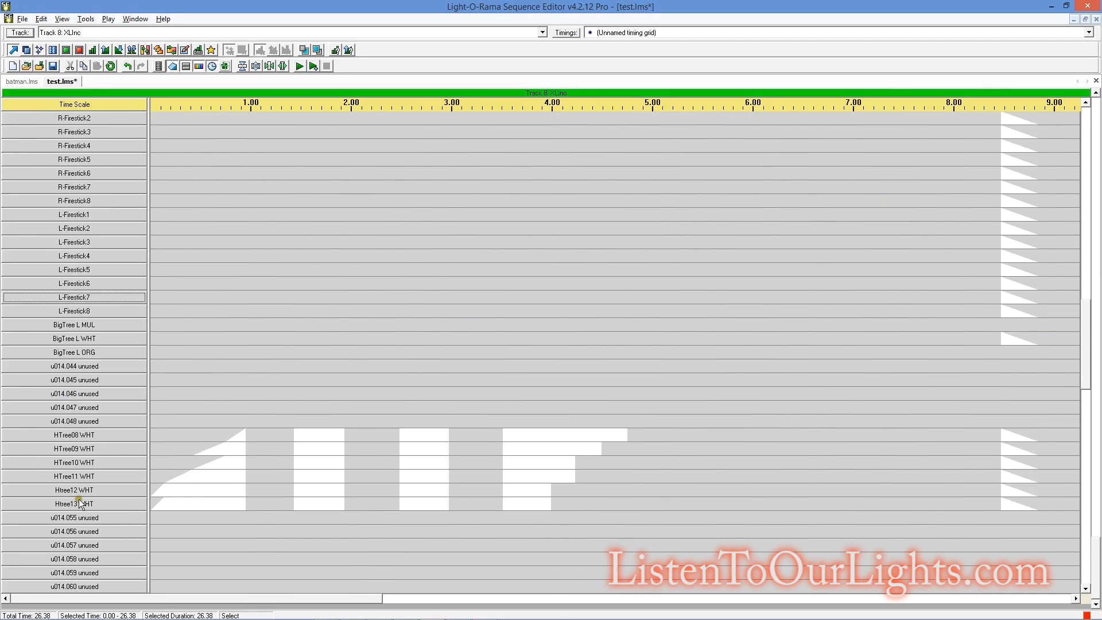
scroll(79, 435, down, 3)
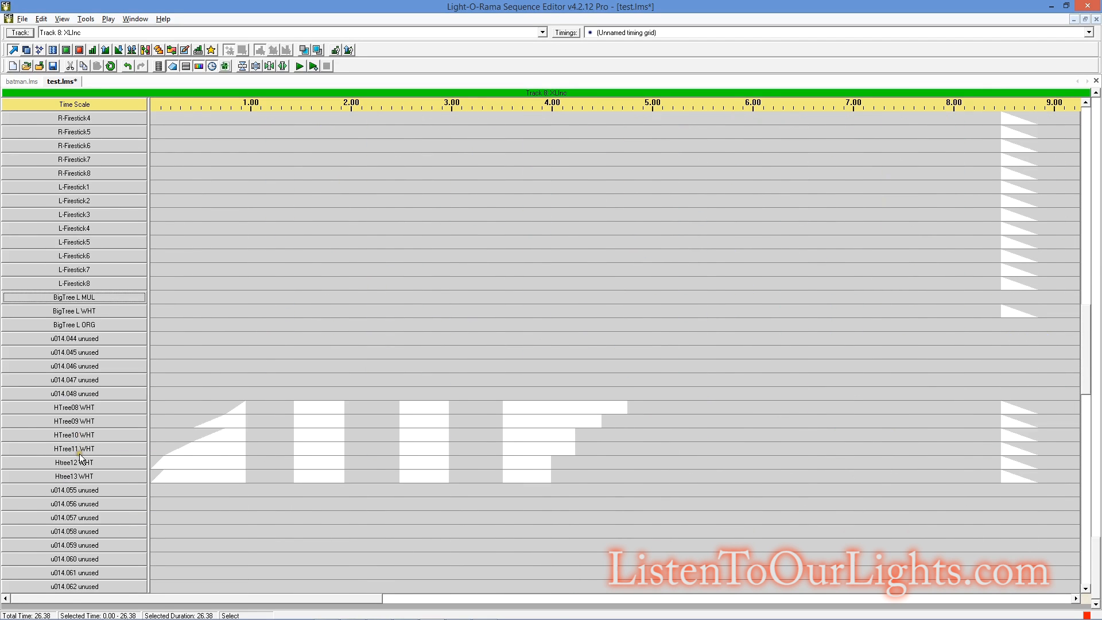
scroll(74, 452, down, 1)
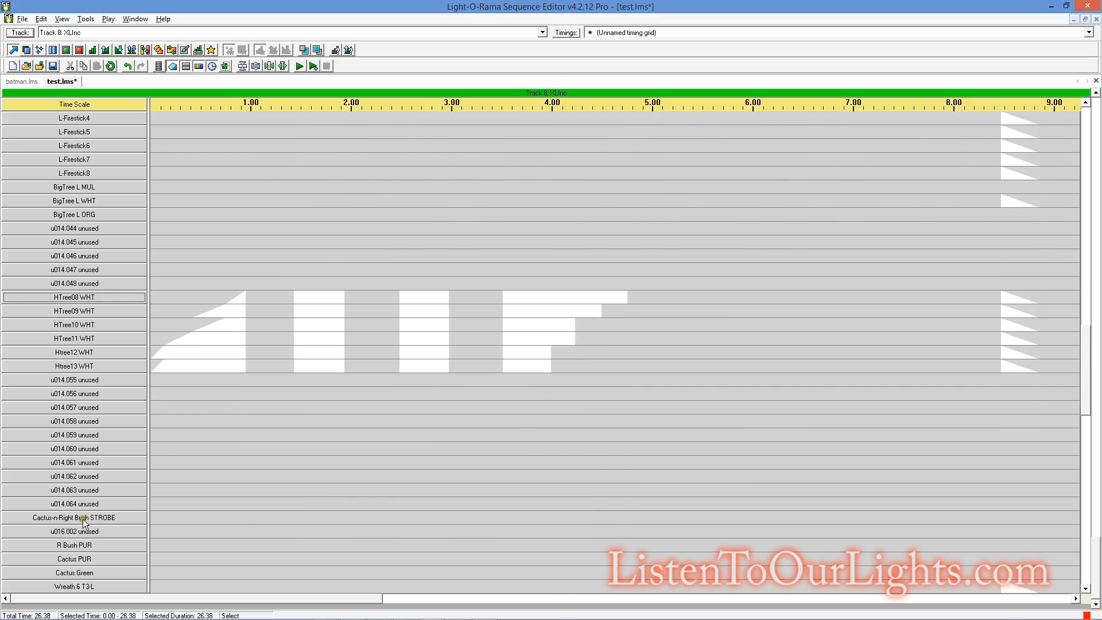
double_click(87, 518)
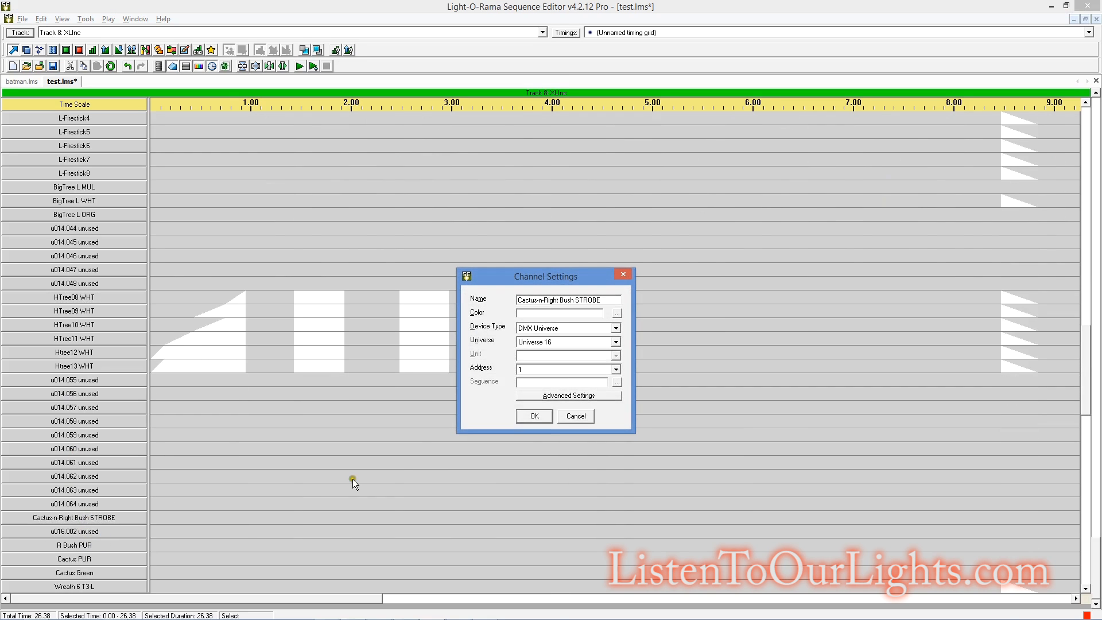
click(566, 416)
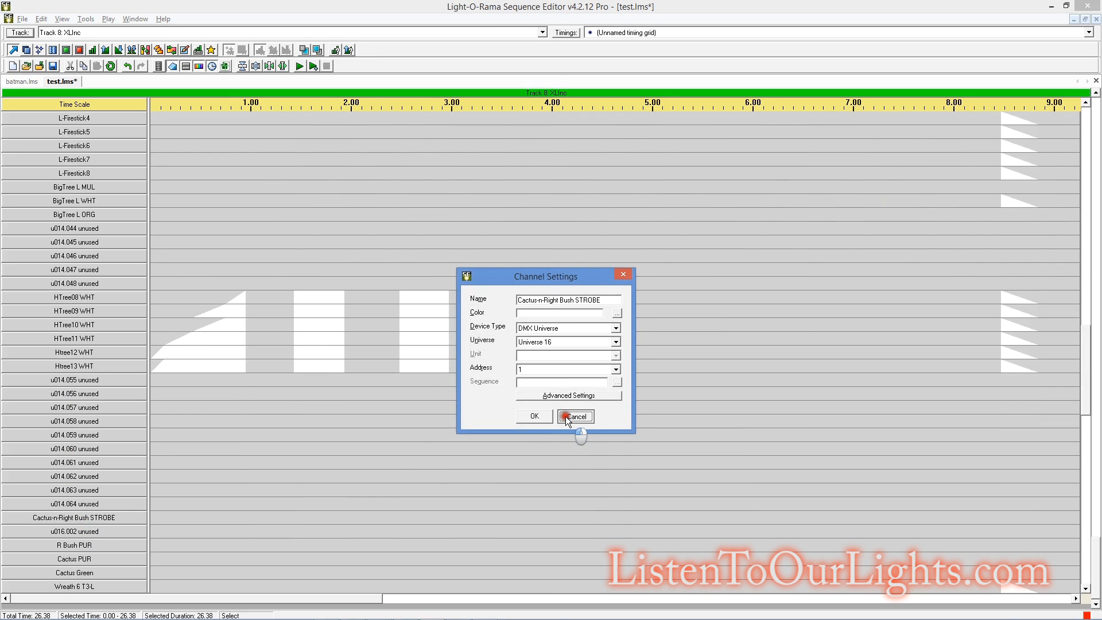
right_click(99, 518)
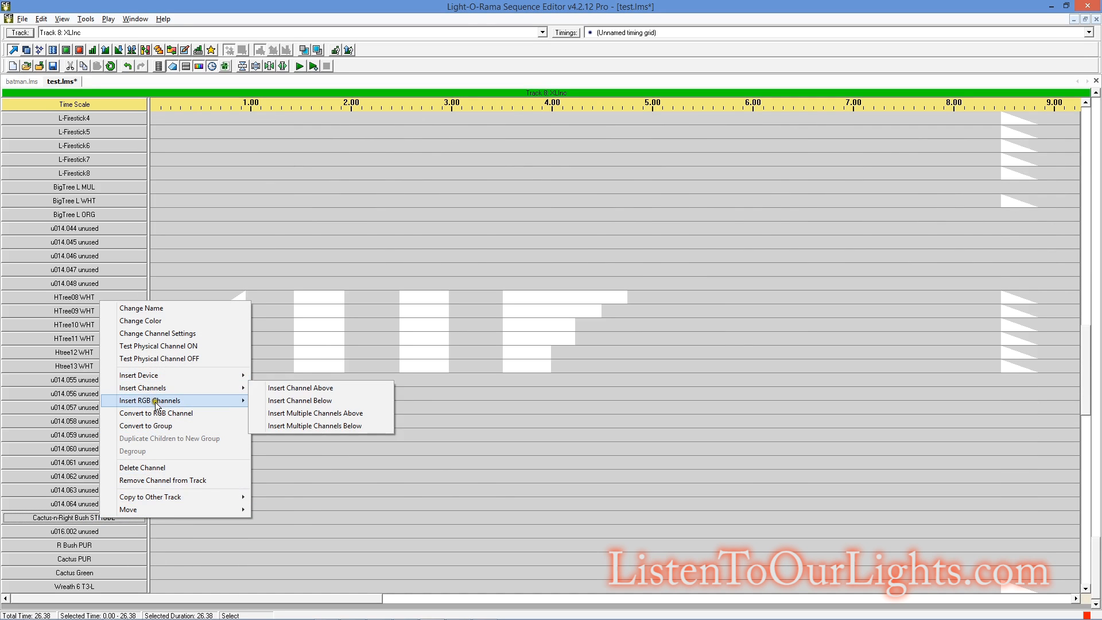
click(154, 425)
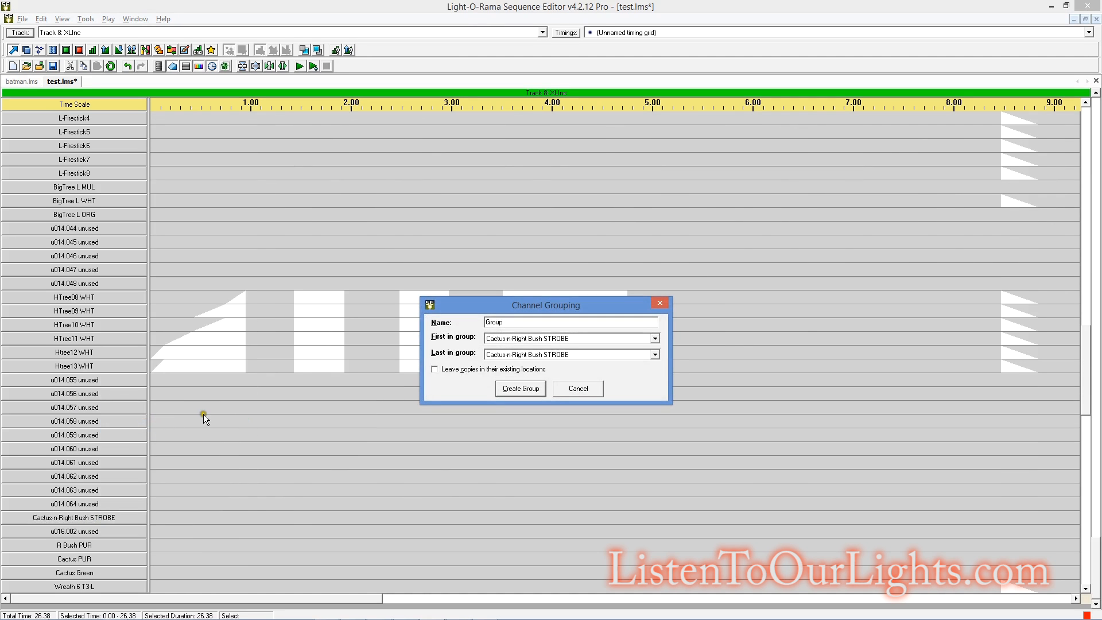
text(15)
click(655, 356)
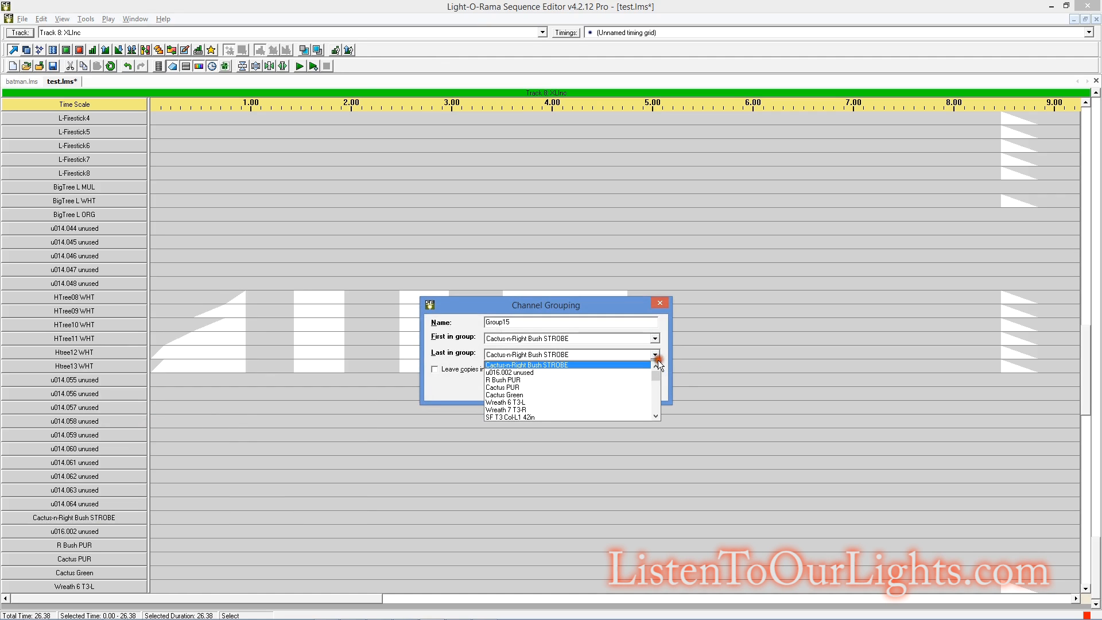
click(657, 406)
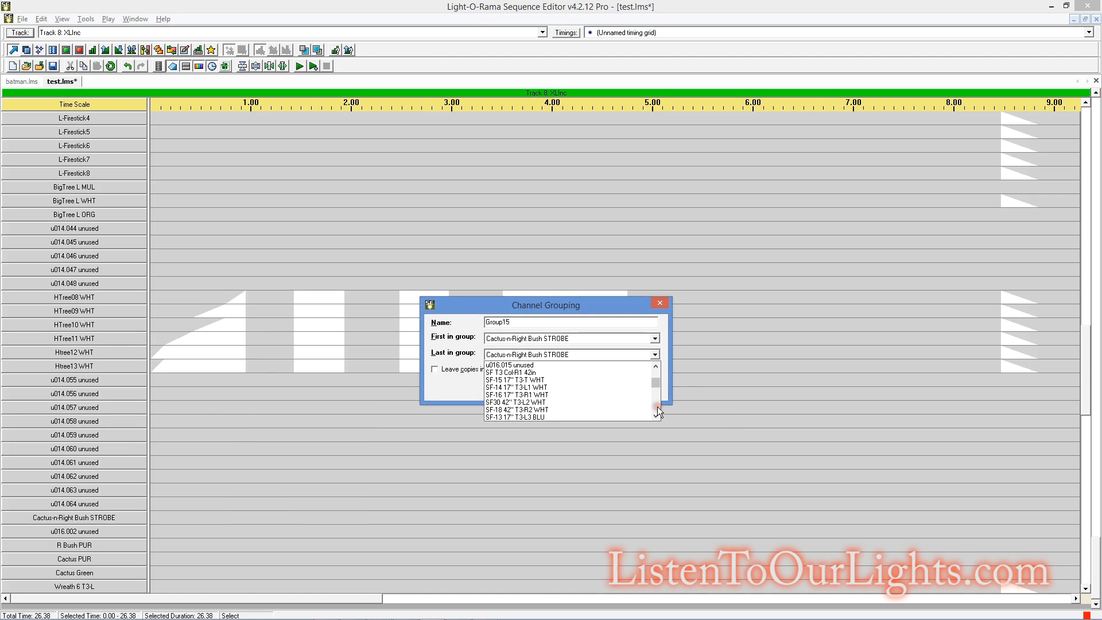
click(657, 406)
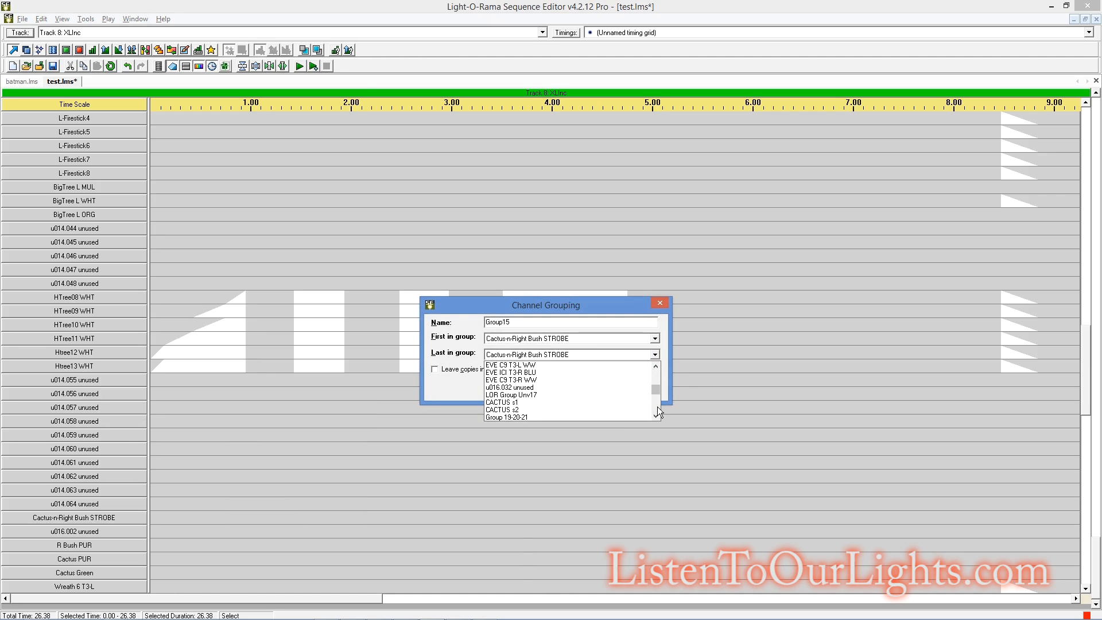
click(553, 381)
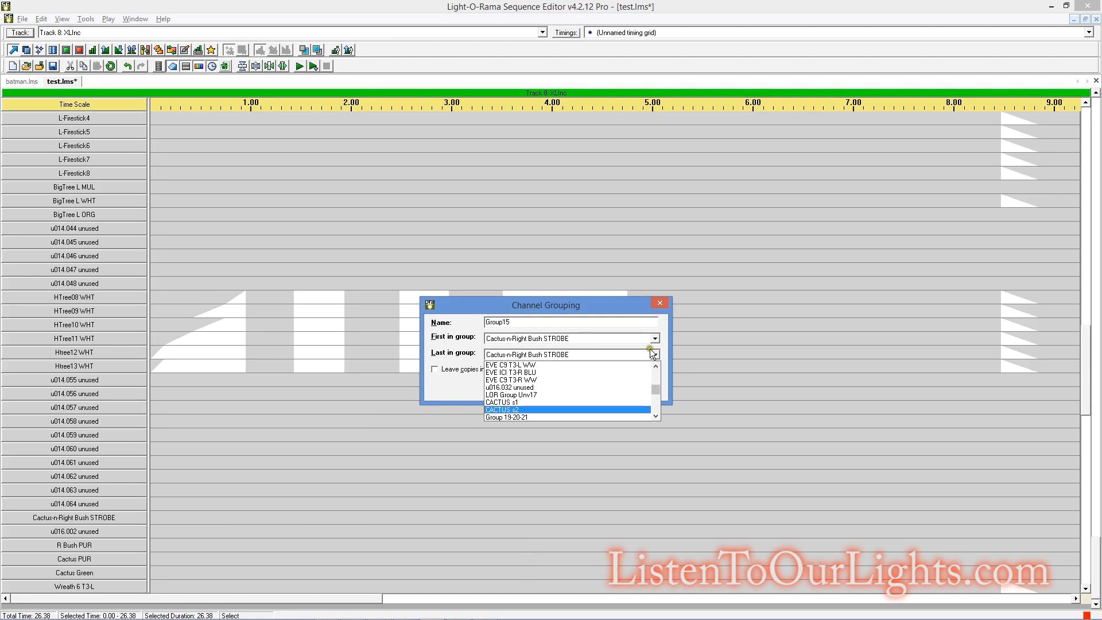
click(460, 372)
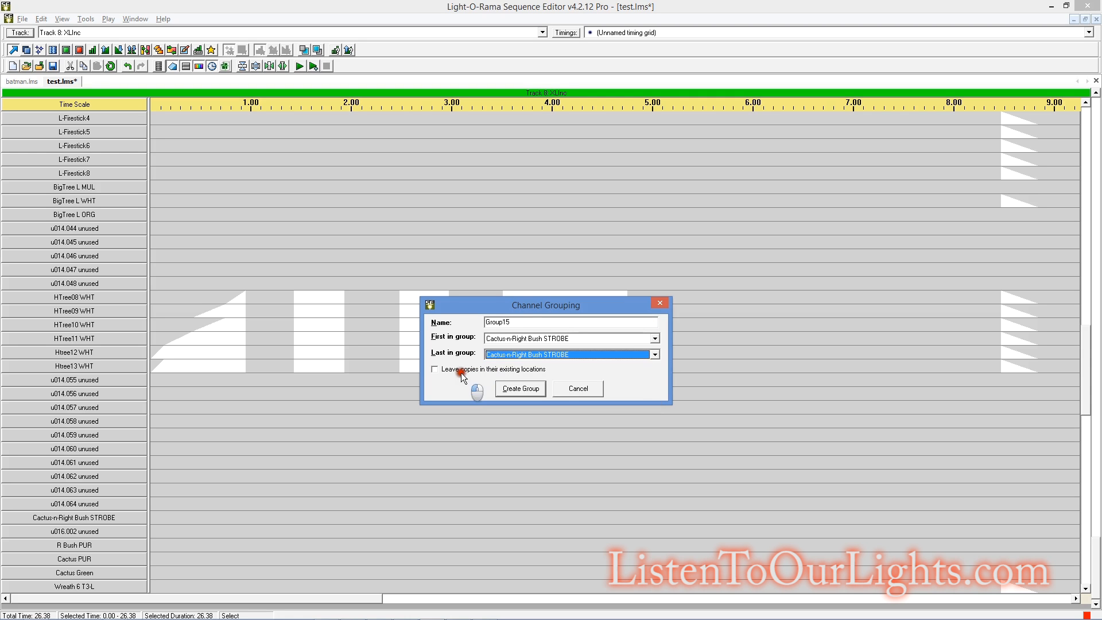
click(595, 393)
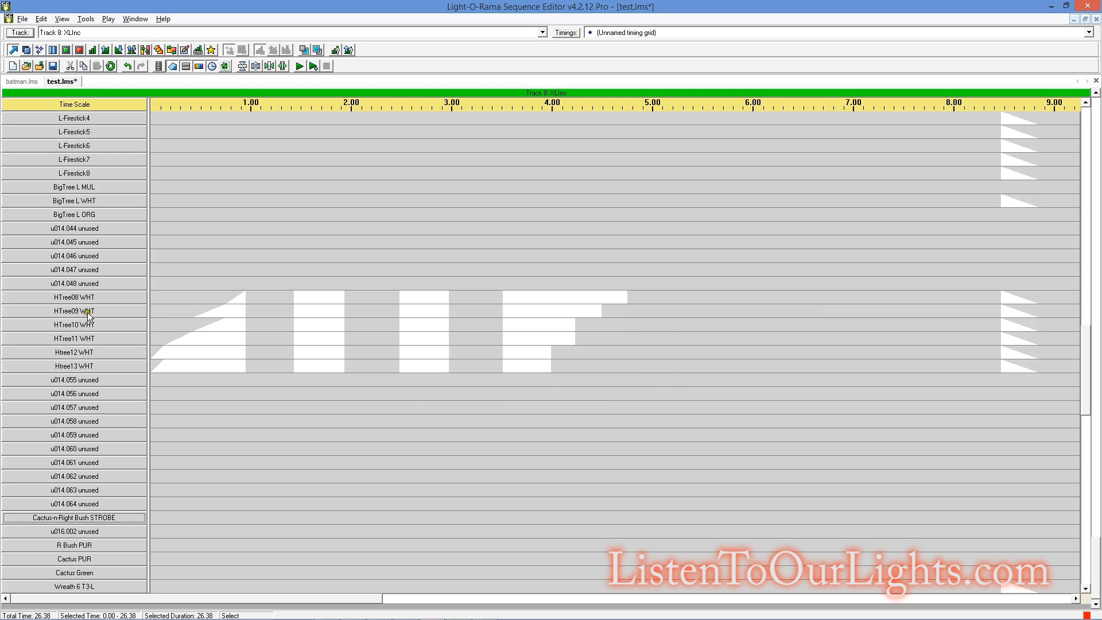
Step: Review the channels from Cactus-n-Right Bush STROBE down and check the universe and address of u016.032 unused without changing them
scroll(53, 464, down, 8)
scroll(53, 464, down, 2)
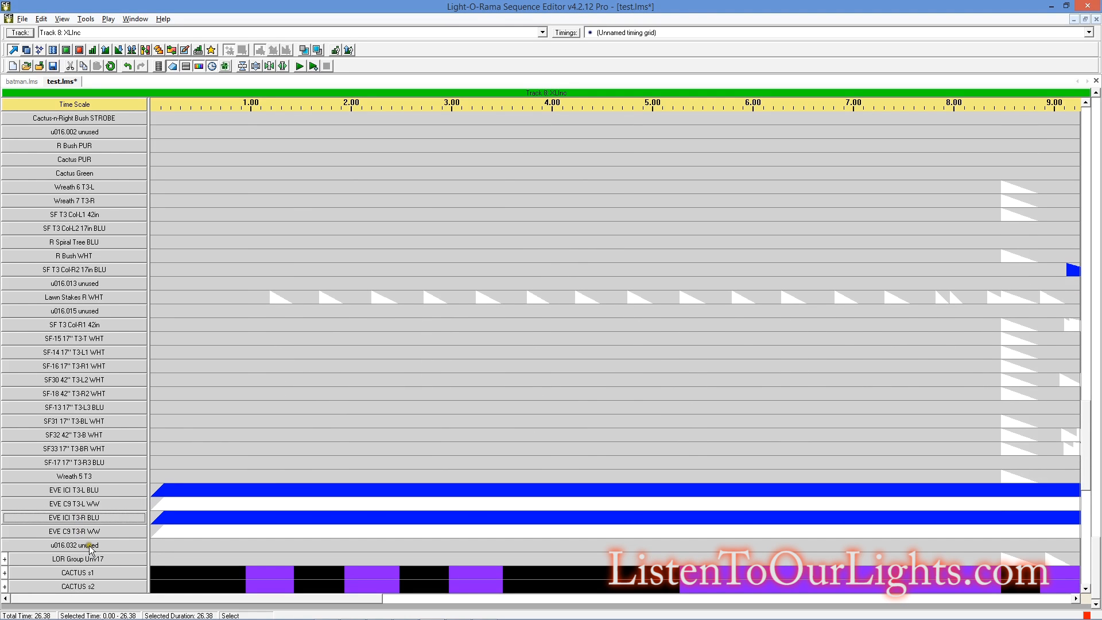
mouse_move(90, 550)
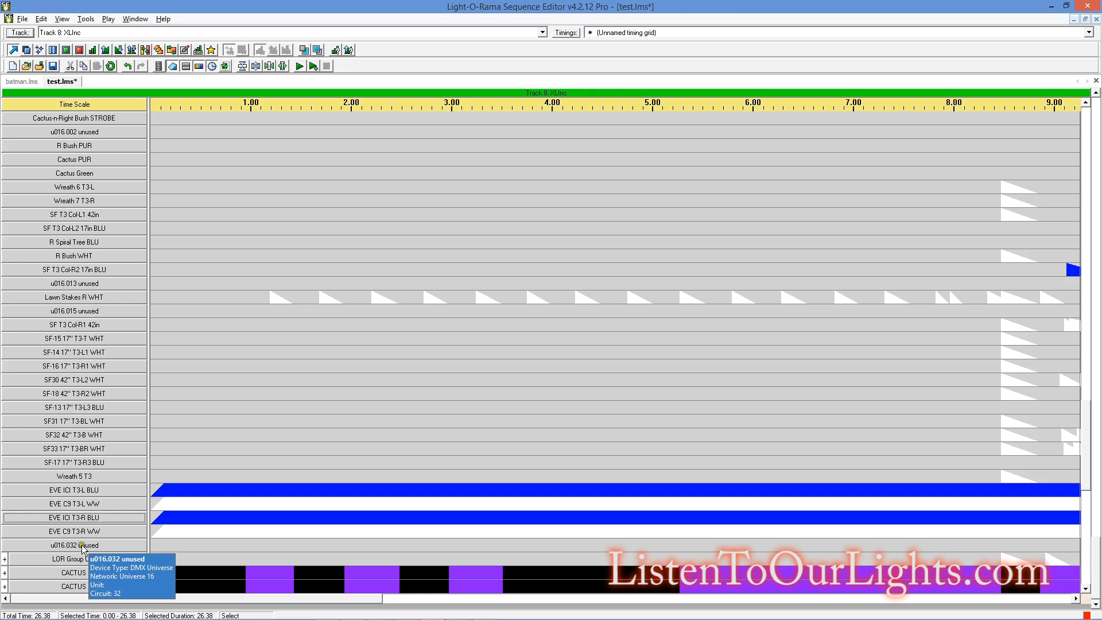
scroll(84, 542, down, 3)
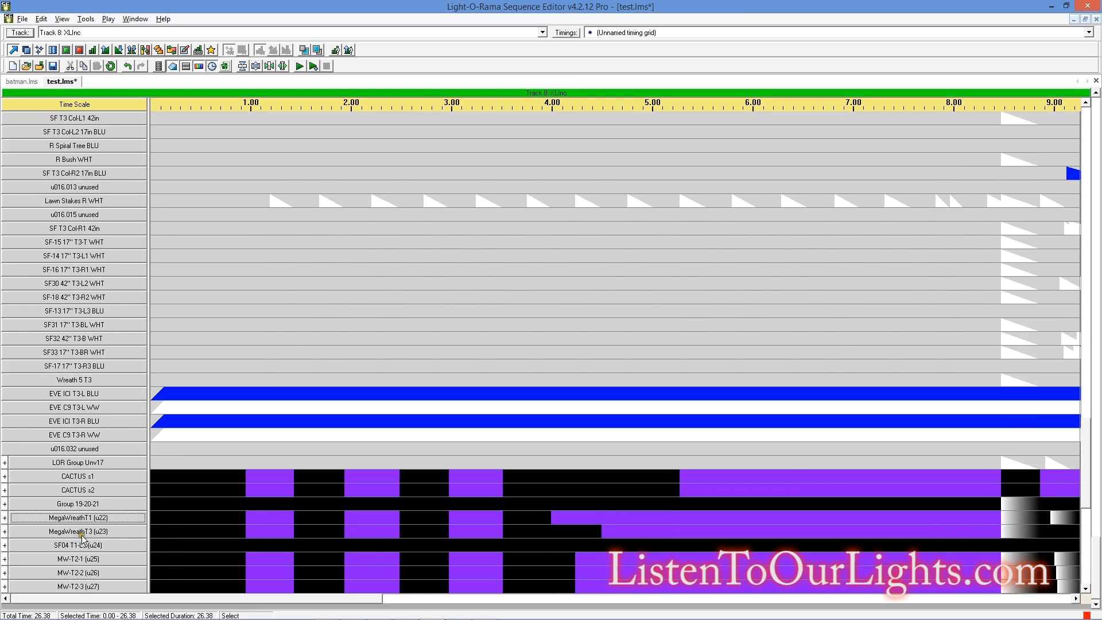
scroll(84, 540, down, 1)
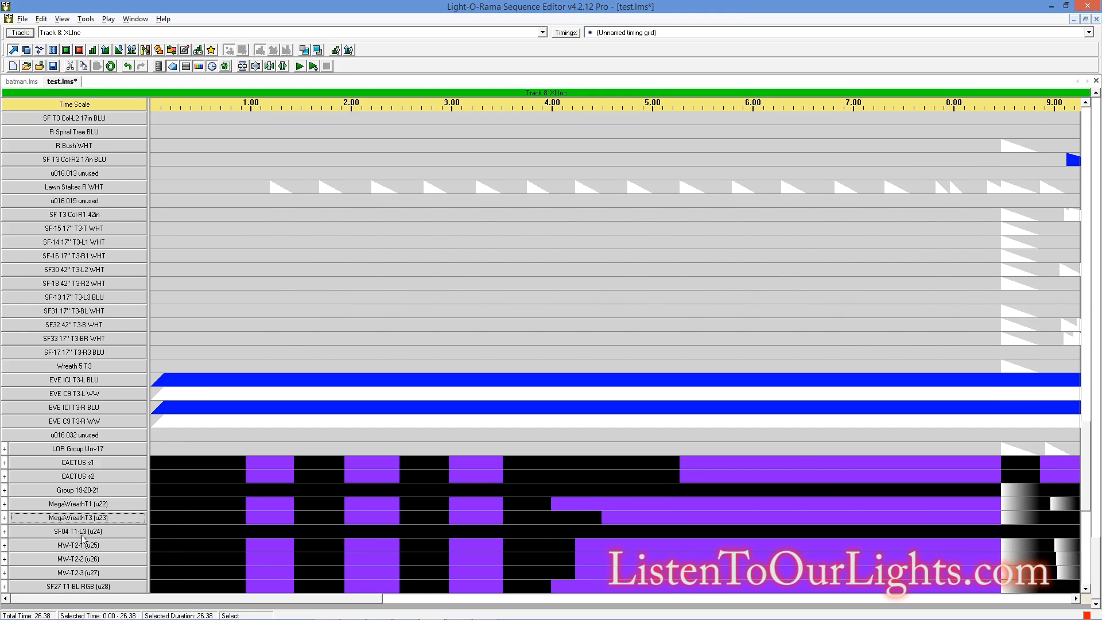
double_click(94, 436)
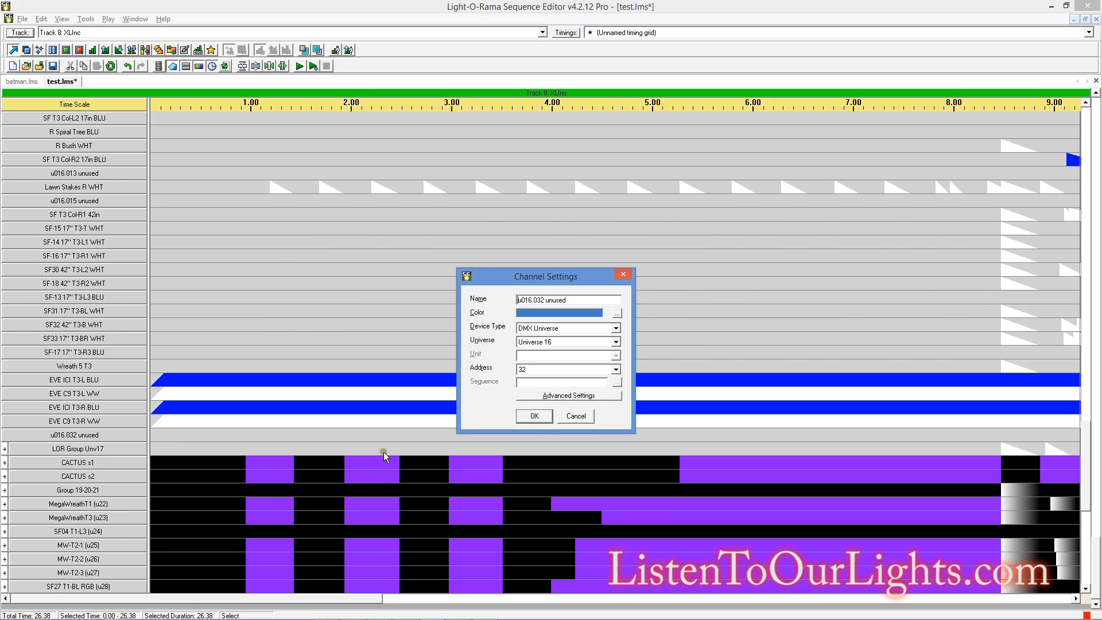
click(575, 416)
Step: Convert the channels from Cactus-n-Right Bush STROBE through u016.032 unused into a group named LOR Group16, leaving no copies in their existing locations
scroll(125, 253, up, 5)
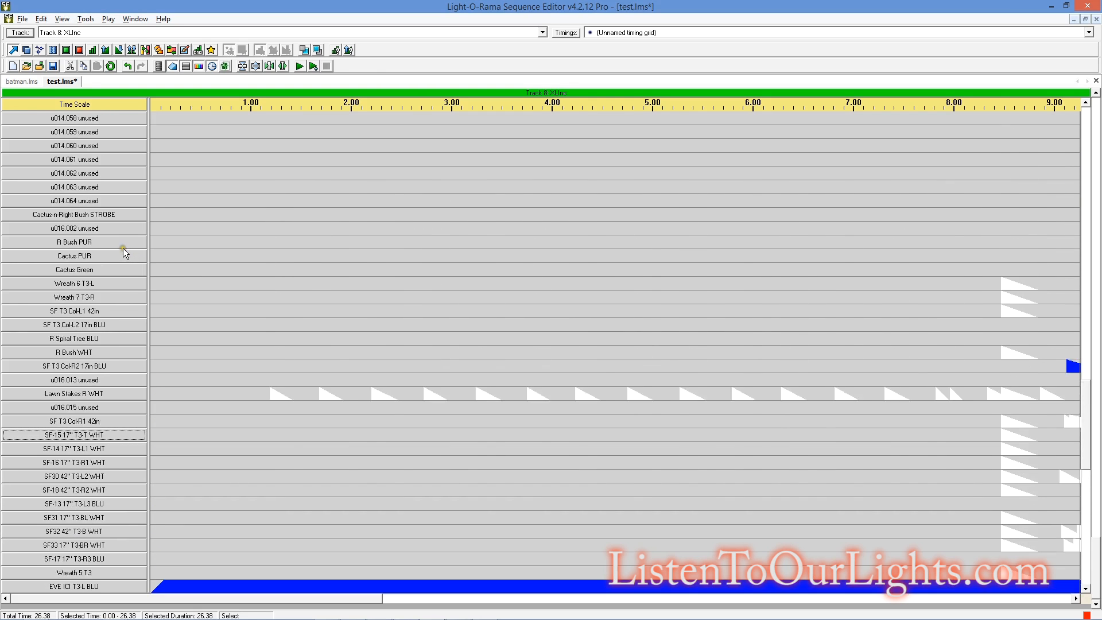
scroll(123, 252, up, 3)
scroll(124, 251, down, 2)
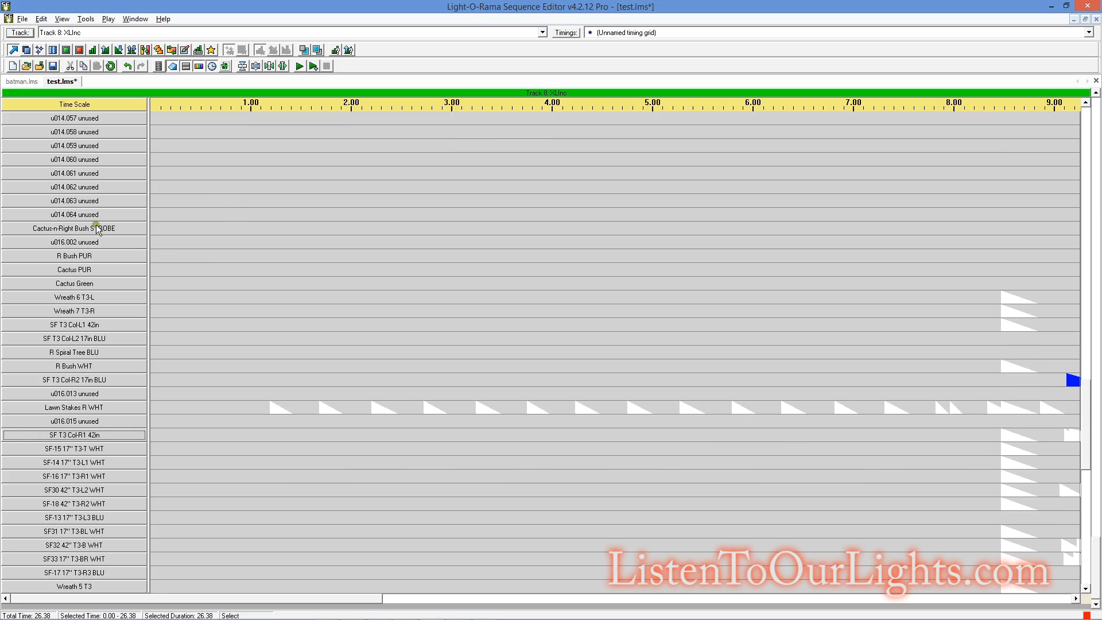
right_click(98, 228)
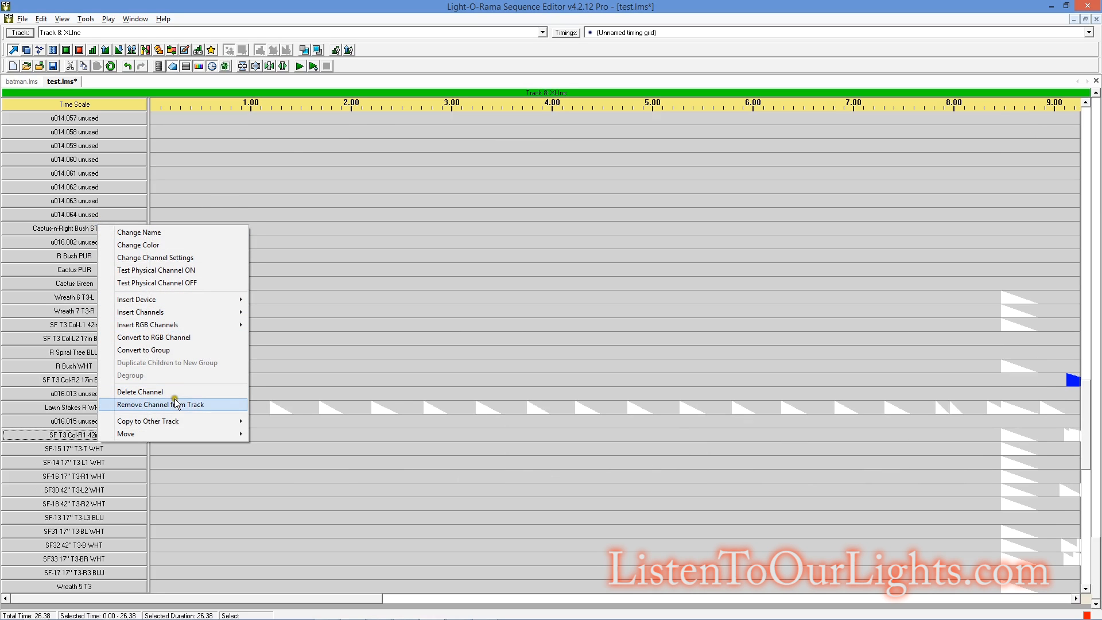
click(168, 349)
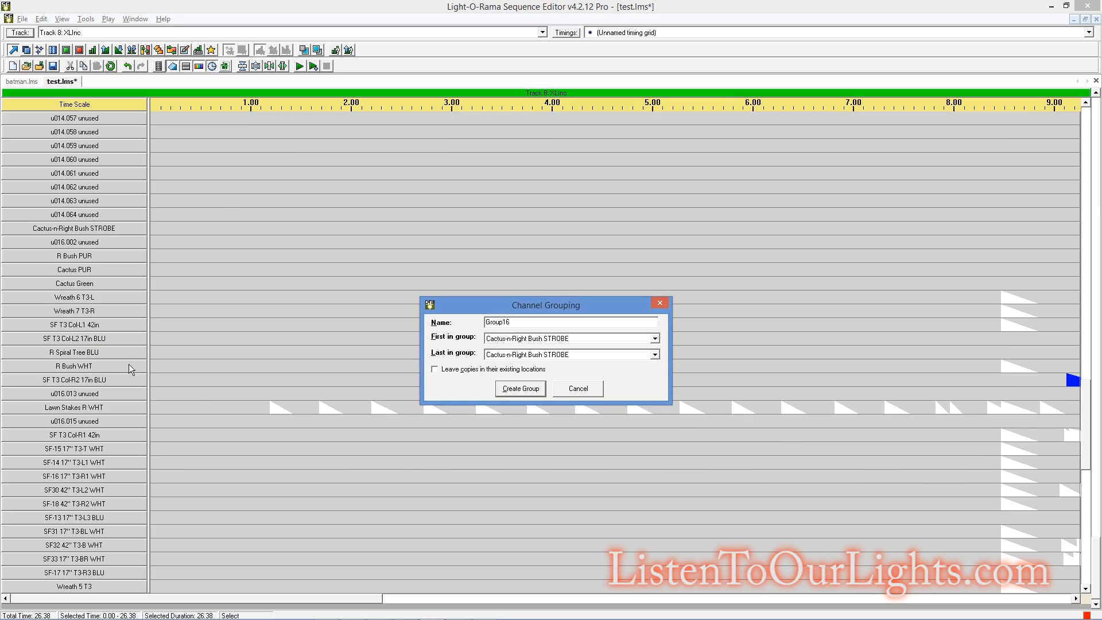
text(LOR)
click(656, 356)
click(656, 399)
click(656, 398)
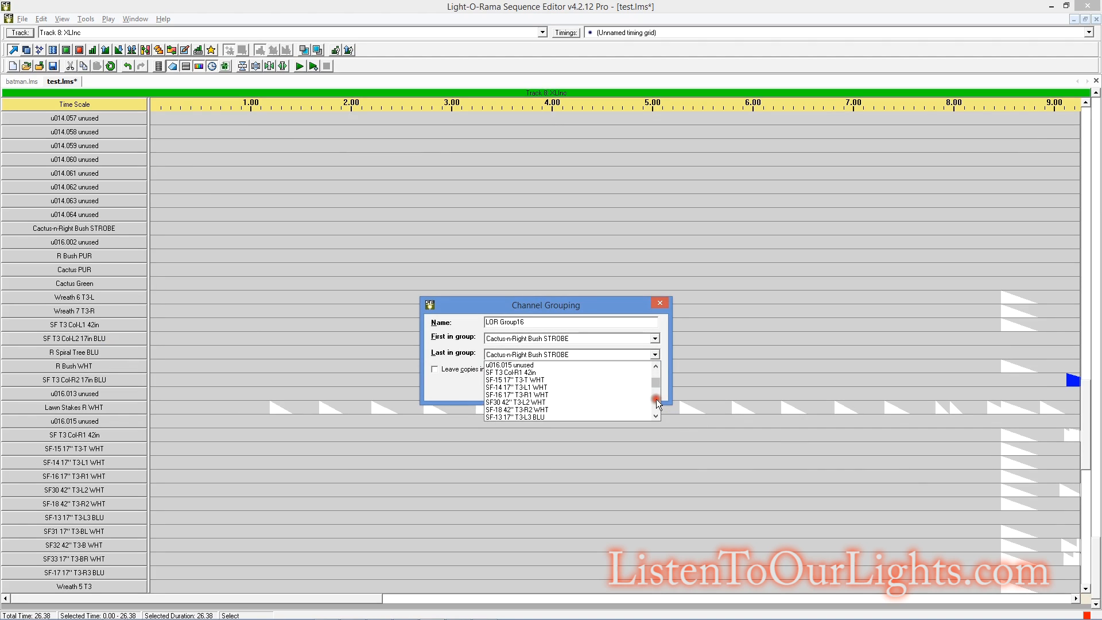
click(656, 399)
click(657, 399)
click(657, 404)
click(656, 404)
click(656, 406)
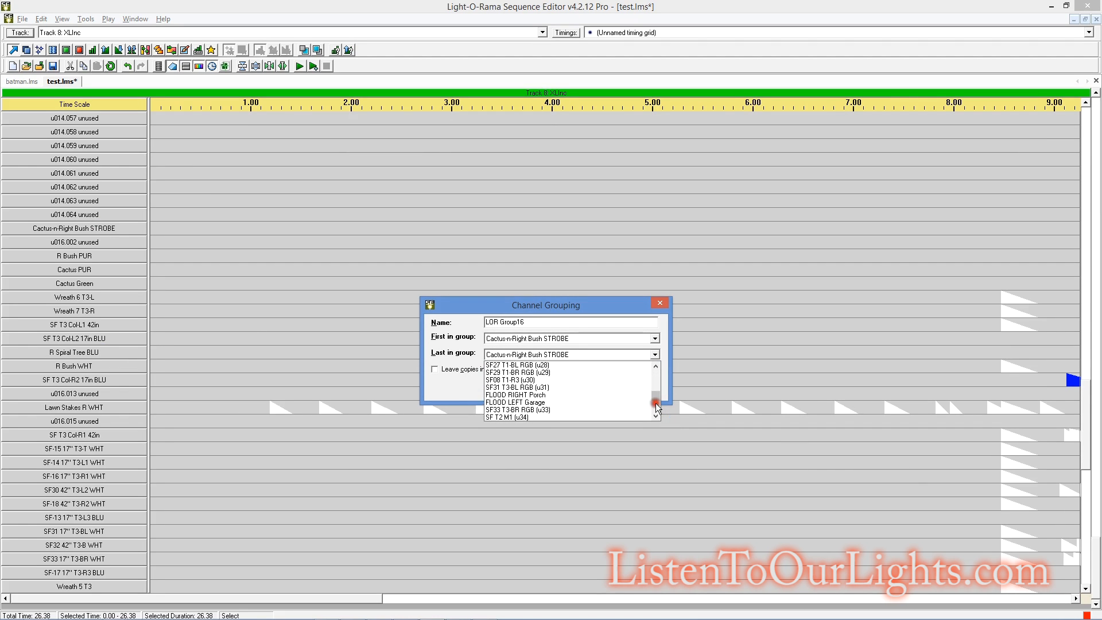
click(657, 405)
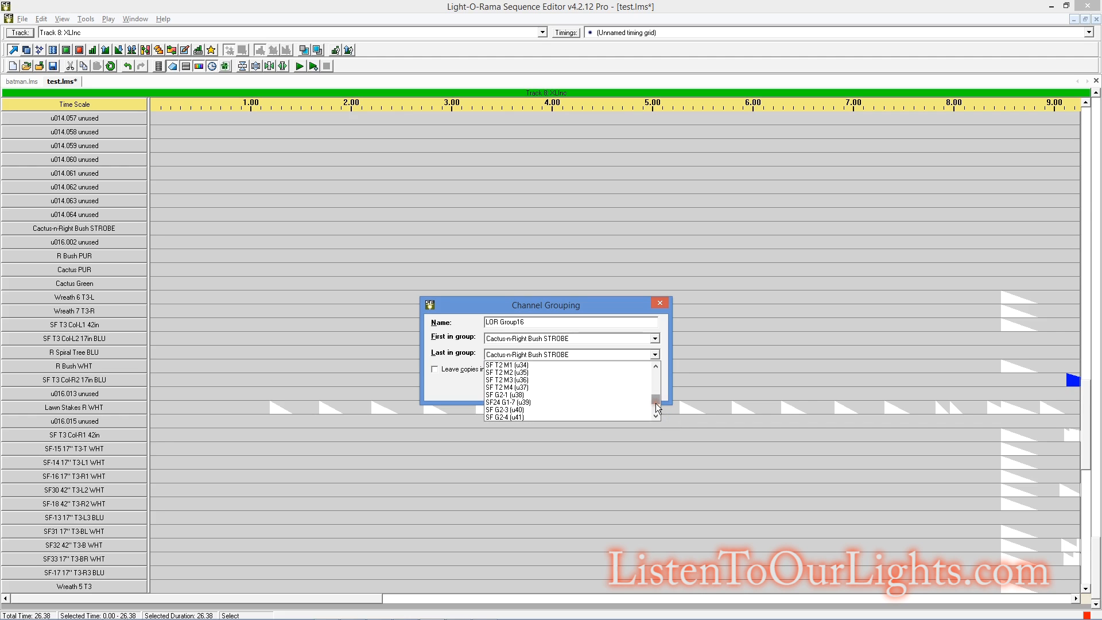
click(656, 409)
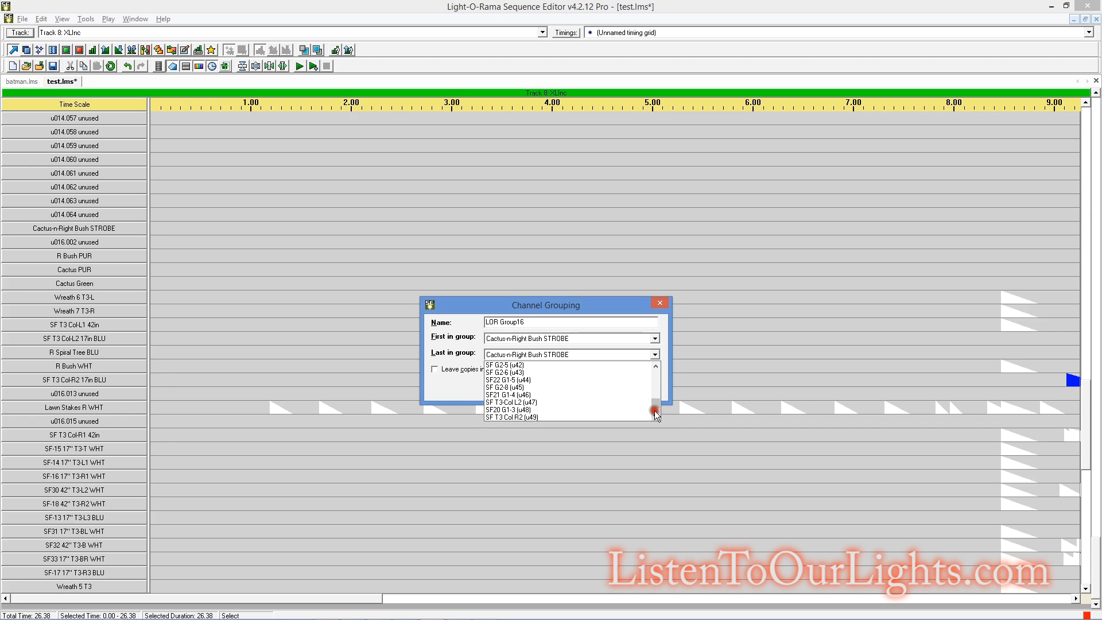
click(656, 410)
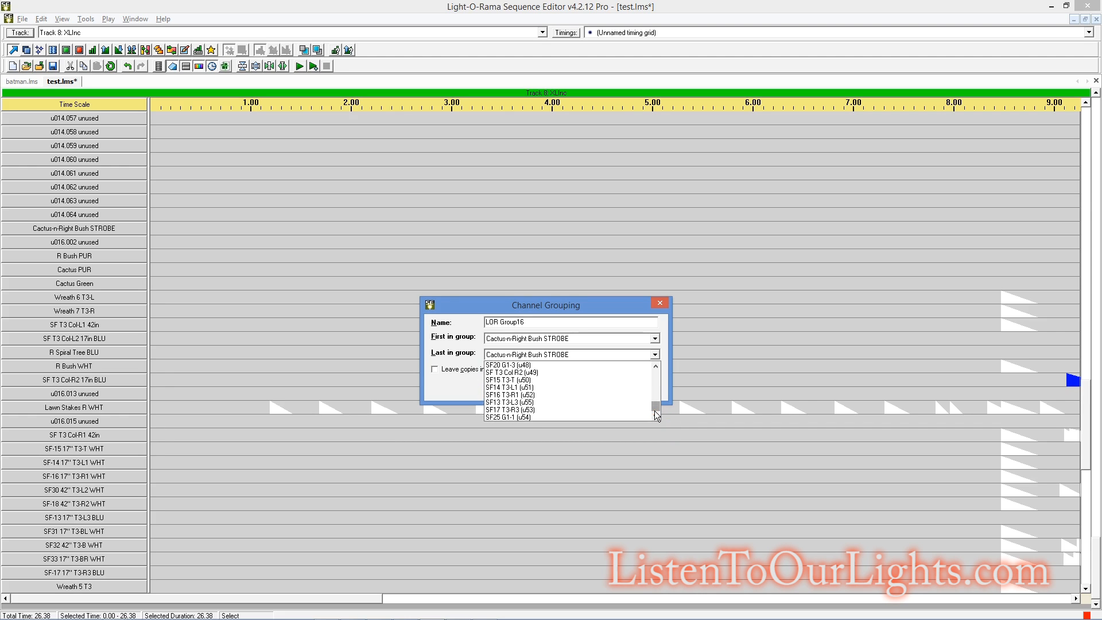
click(656, 407)
click(658, 374)
click(658, 373)
click(657, 374)
click(658, 373)
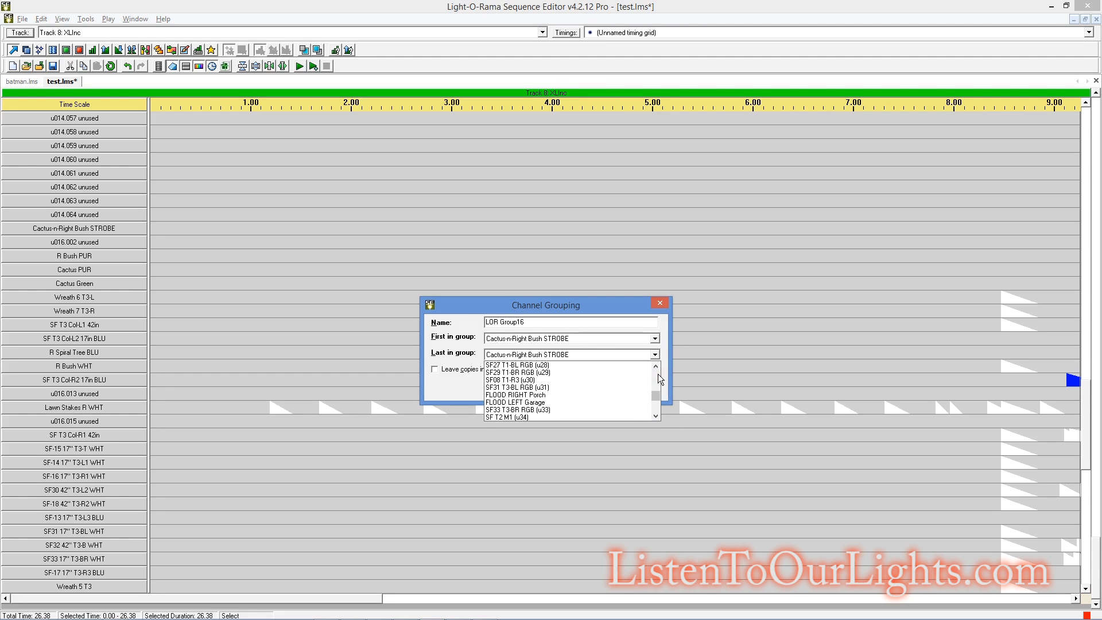
click(658, 374)
click(658, 373)
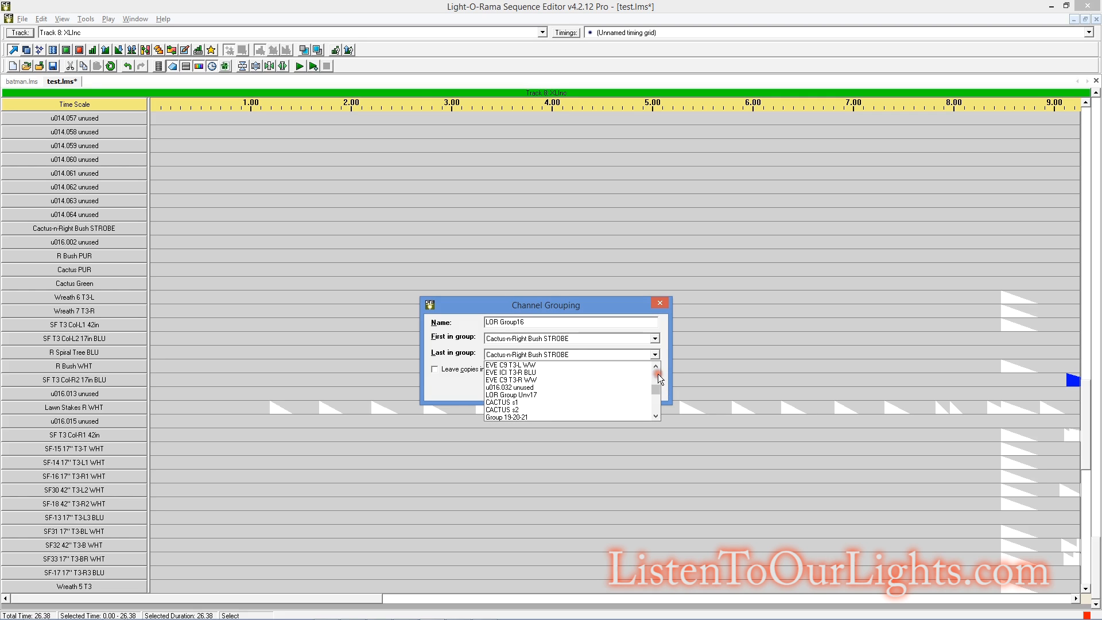
click(532, 391)
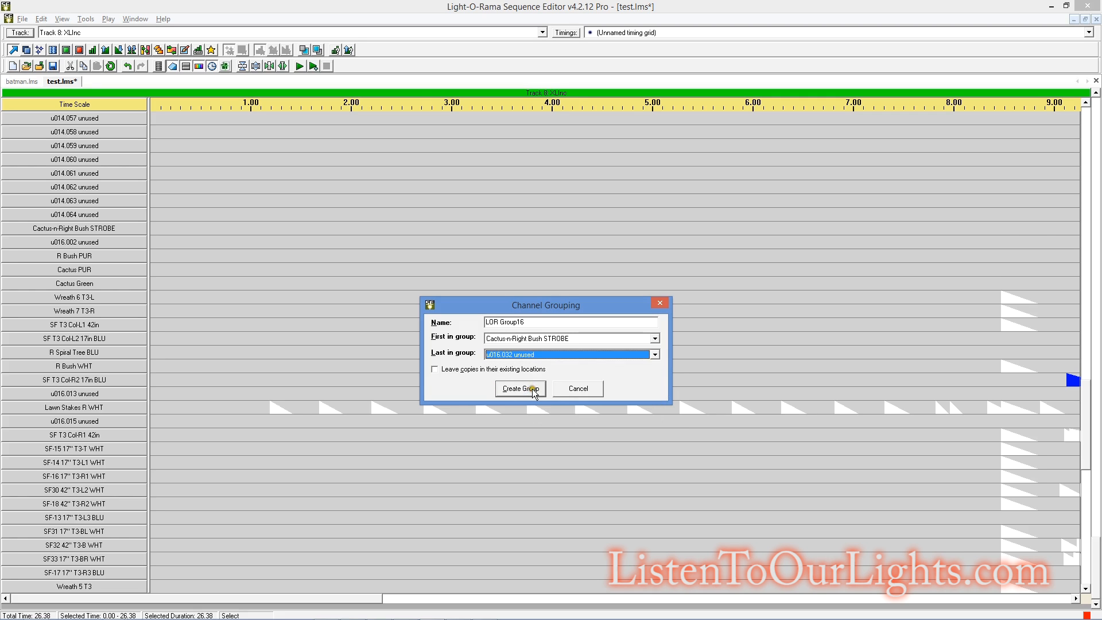
click(532, 388)
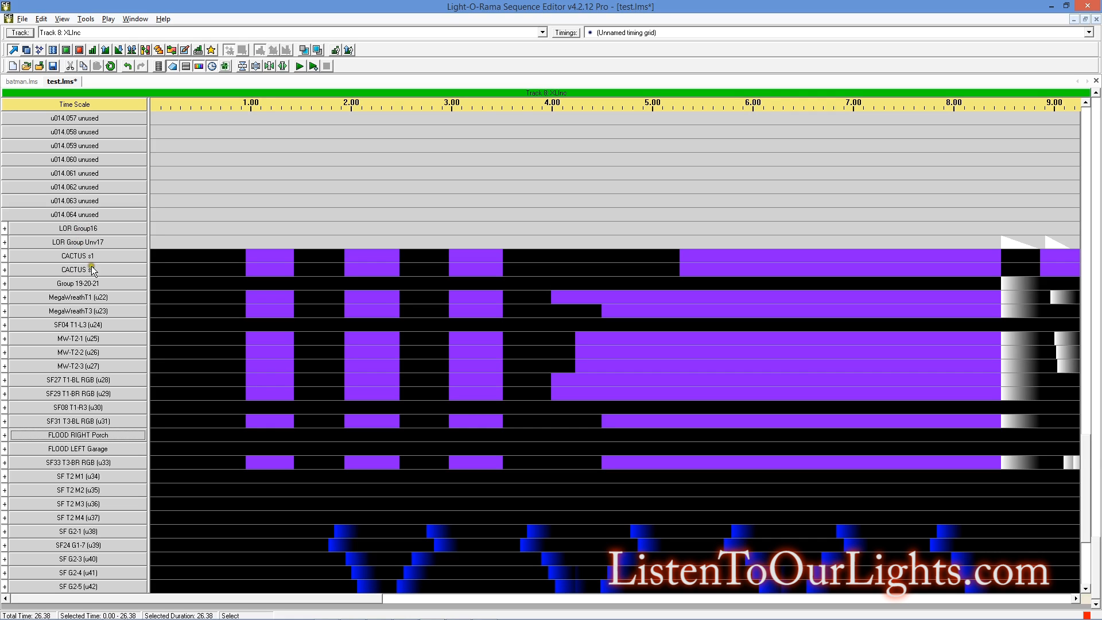
Step: Convert the channels from HTree01 WHT through u014.064 unused into a group named LOR Group 14
scroll(109, 326, up, 5)
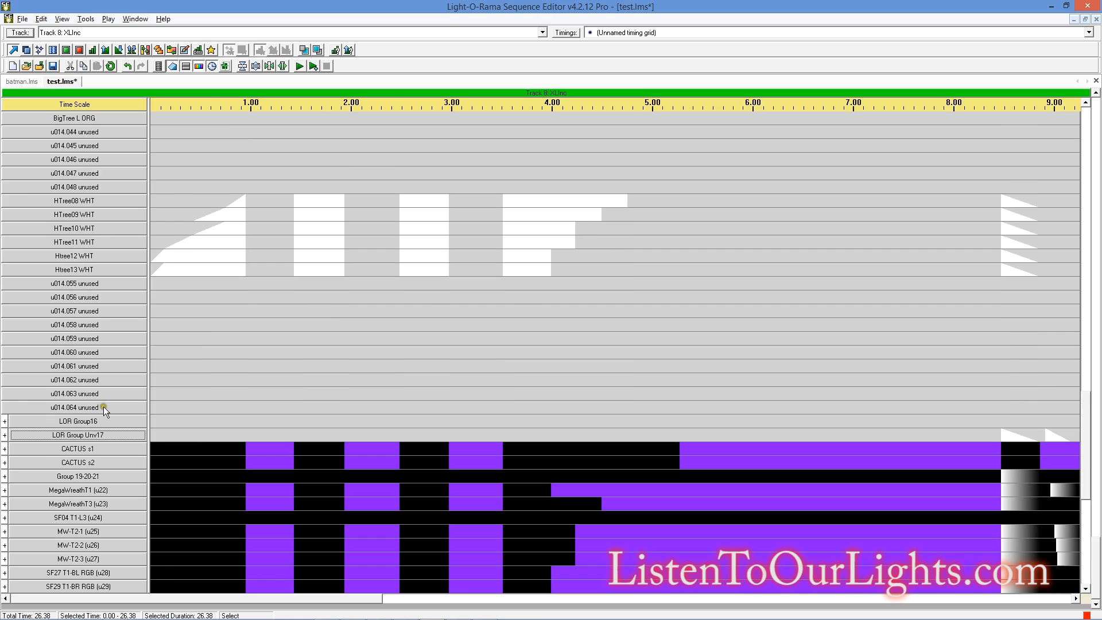
scroll(103, 405, down, 2)
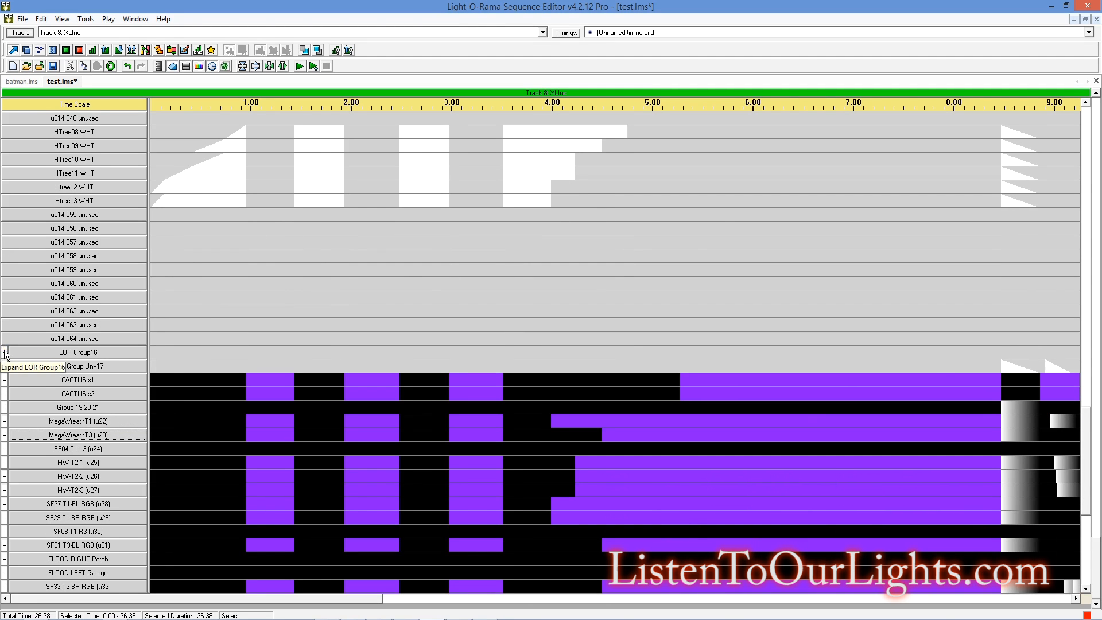
scroll(55, 352, down, 3)
scroll(55, 352, up, 10)
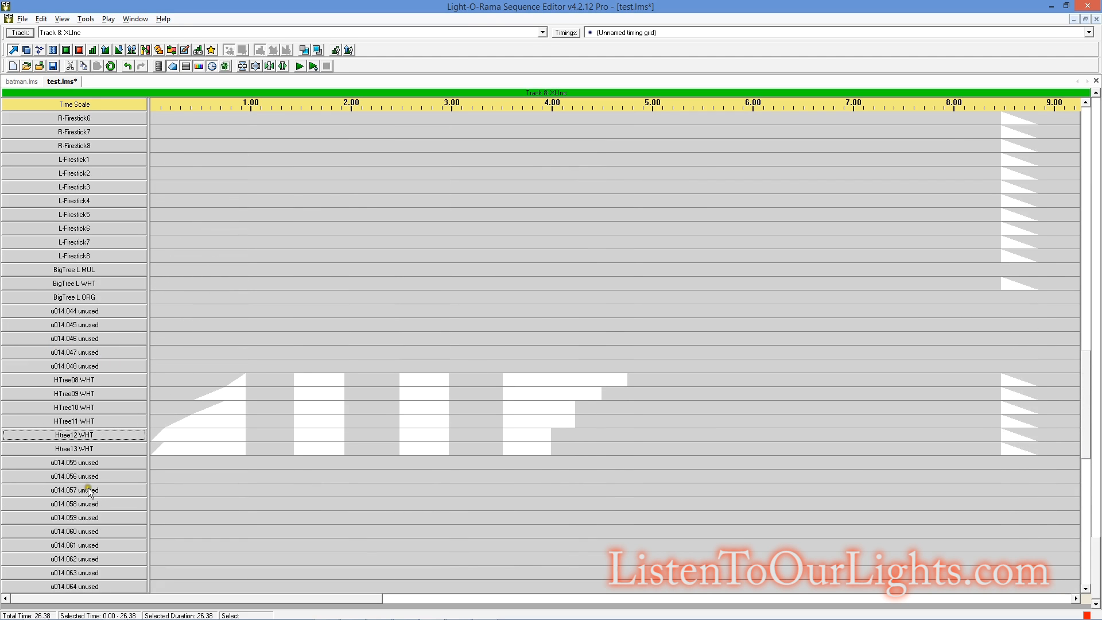
scroll(88, 504, down, 1)
scroll(89, 504, up, 2)
scroll(88, 504, up, 8)
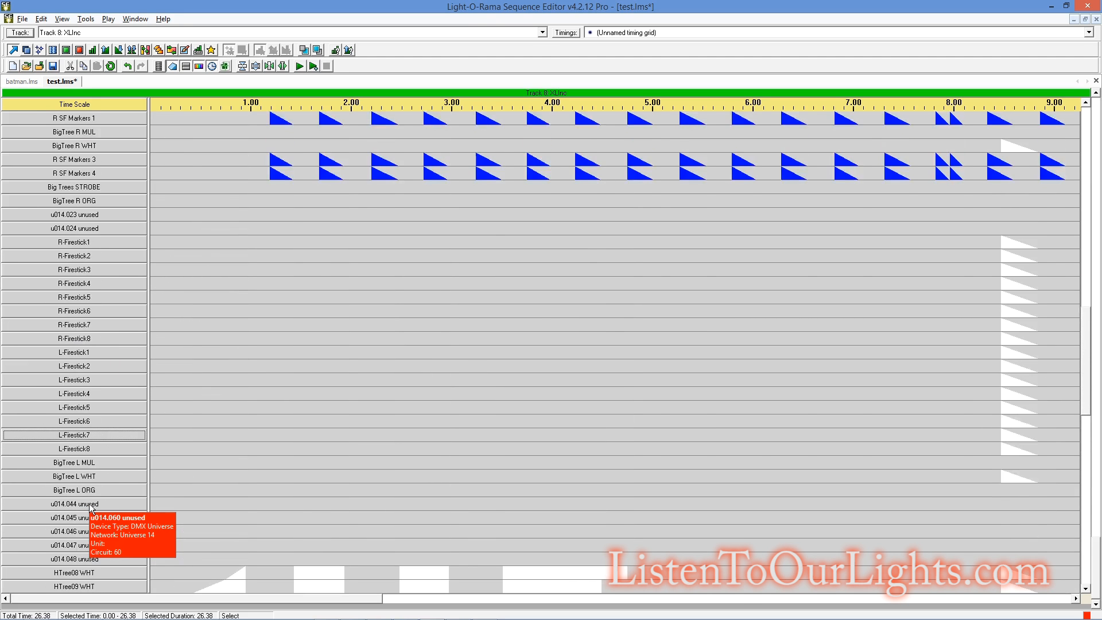
scroll(89, 503, up, 2)
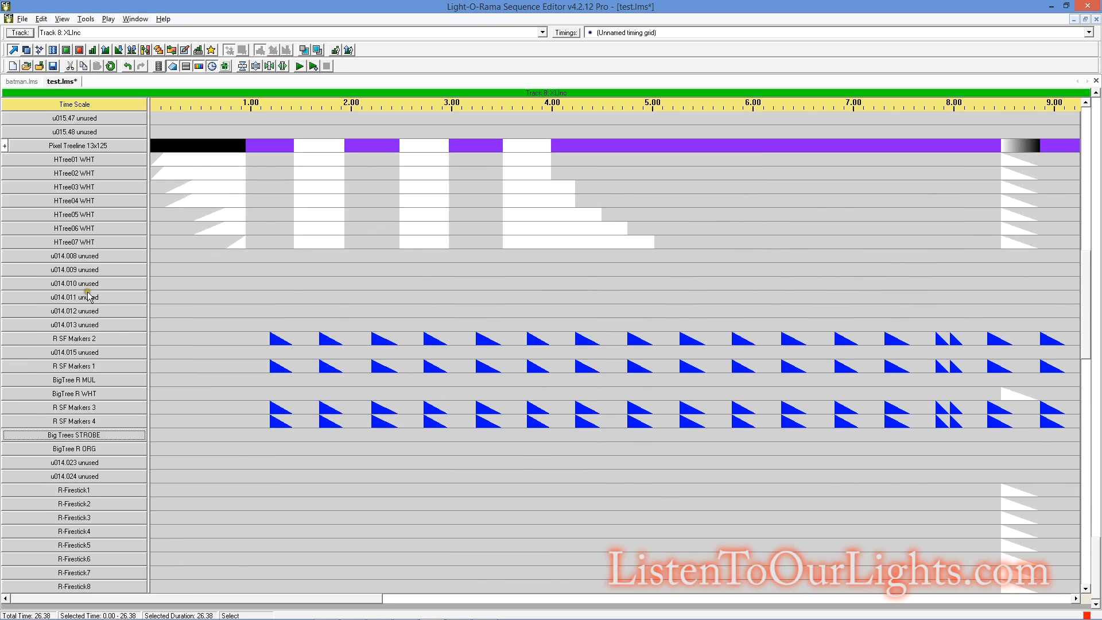
right_click(67, 163)
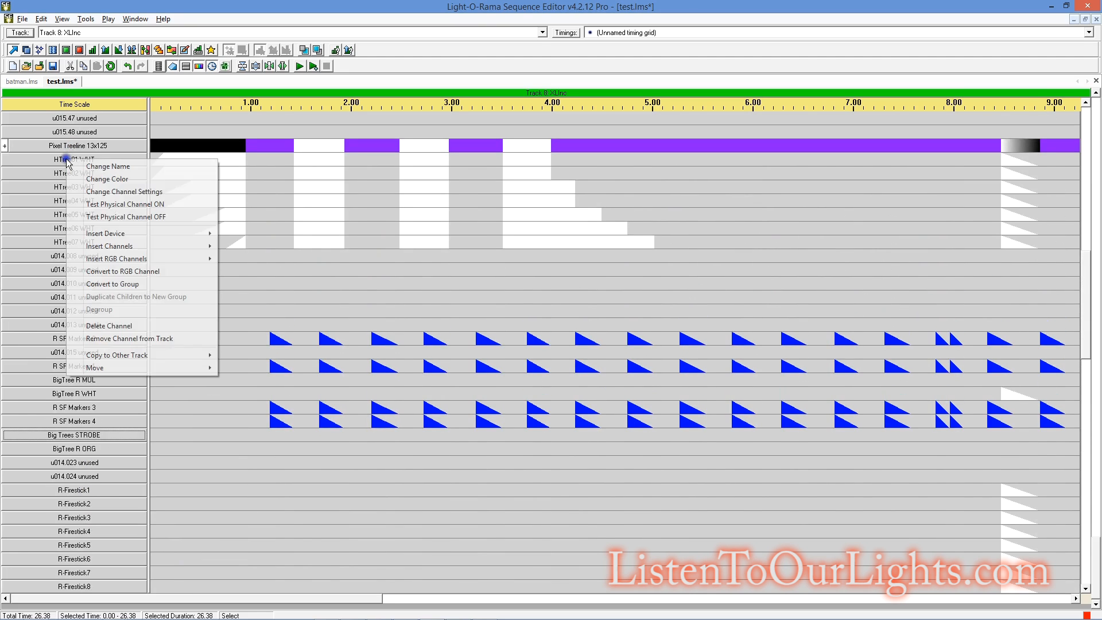
click(142, 284)
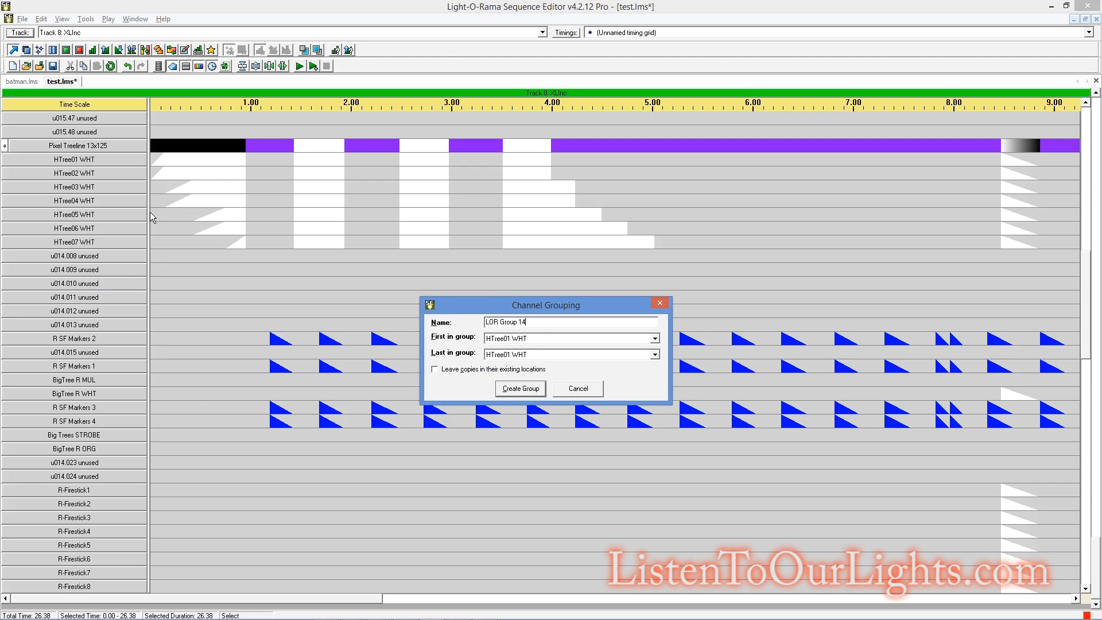
click(655, 354)
click(656, 398)
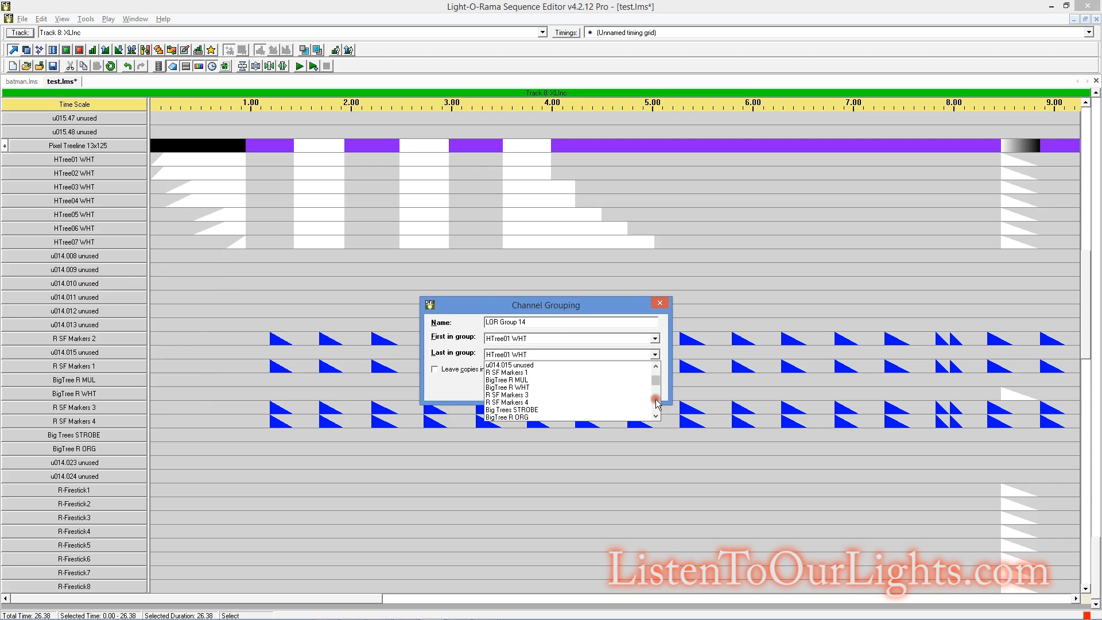
click(656, 400)
click(656, 400)
click(655, 399)
click(655, 399)
click(655, 400)
click(655, 400)
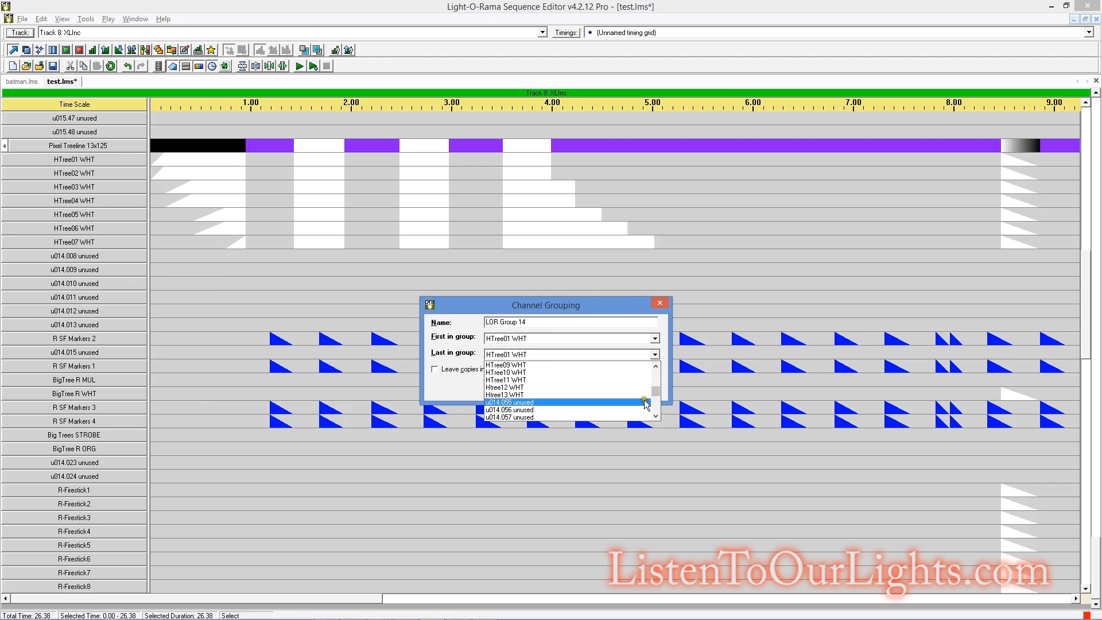
click(657, 409)
click(657, 409)
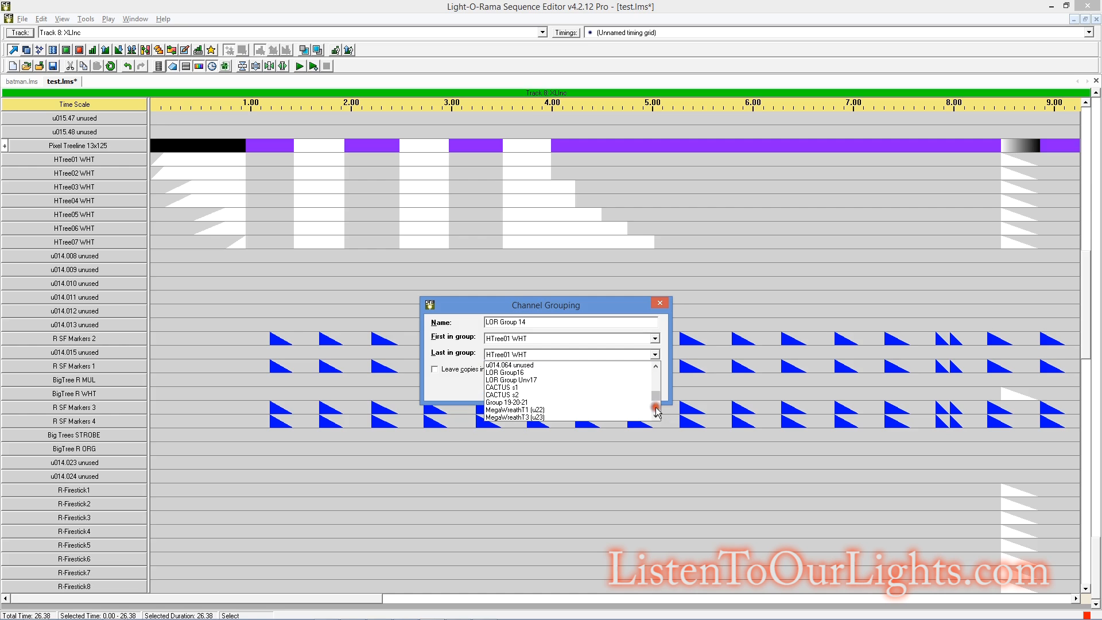
click(552, 366)
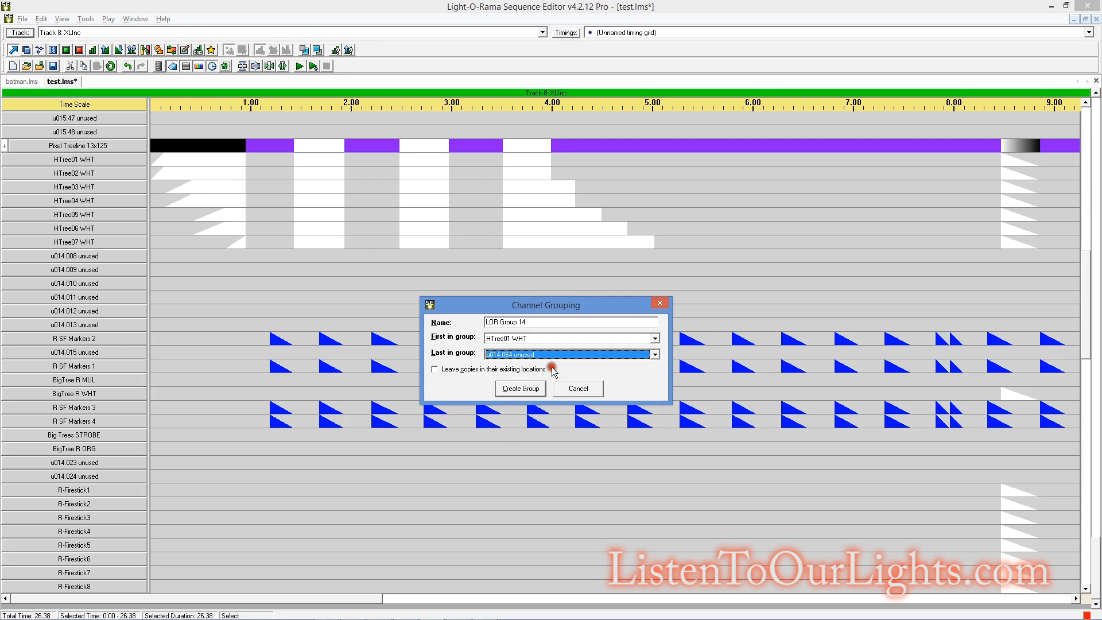
click(528, 389)
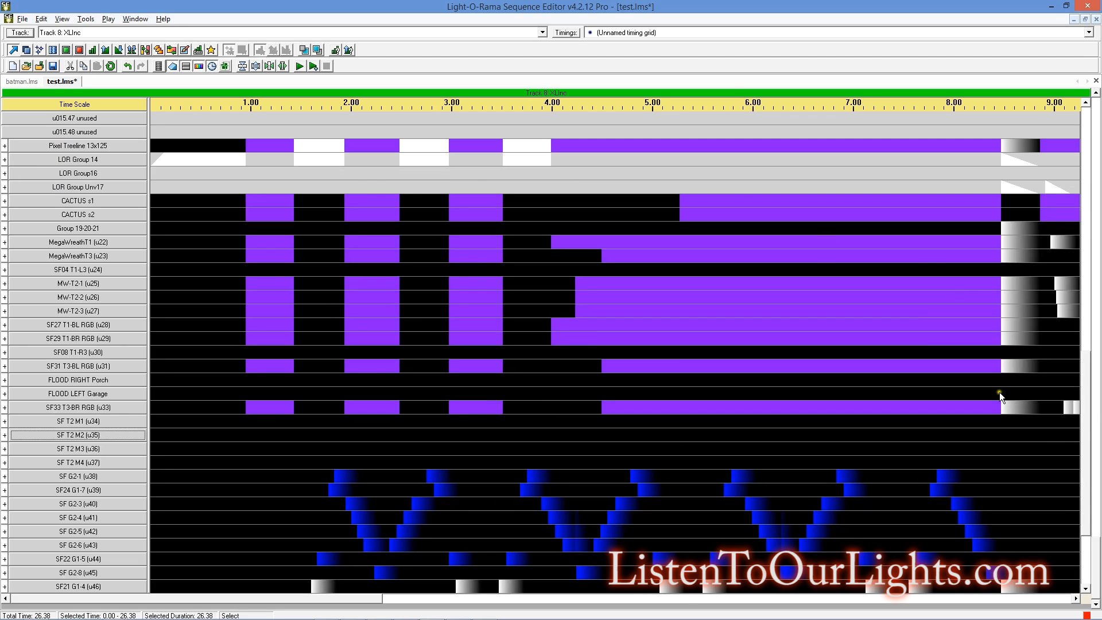
Step: Check the universe and address of the SF-09 42" T2-L WHT channel without changing them
drag(1087, 405, 1066, 150)
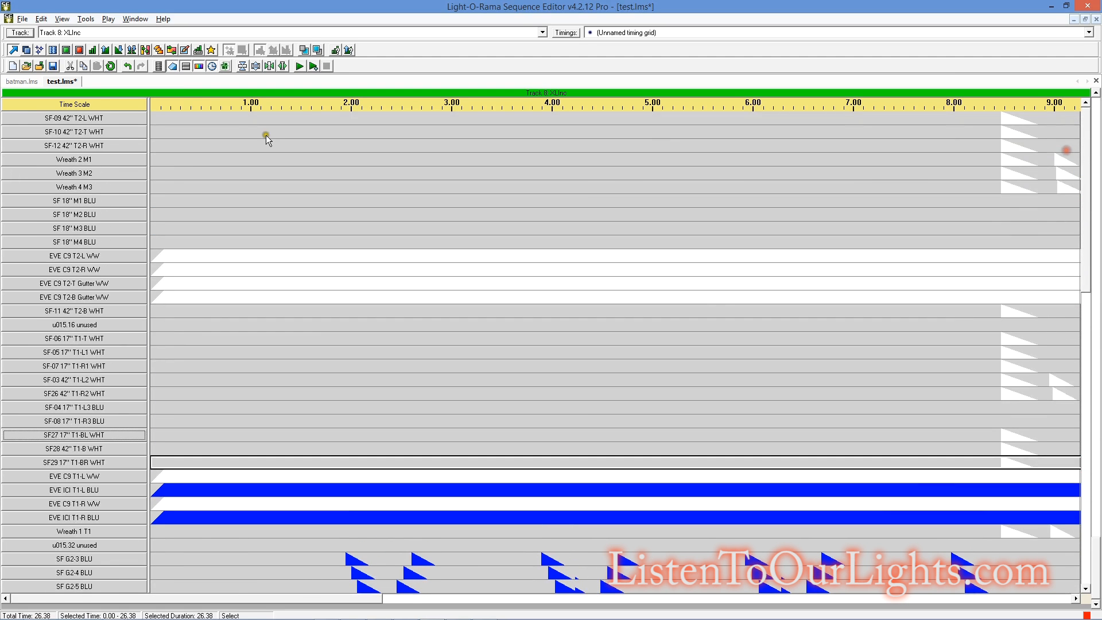
double_click(81, 117)
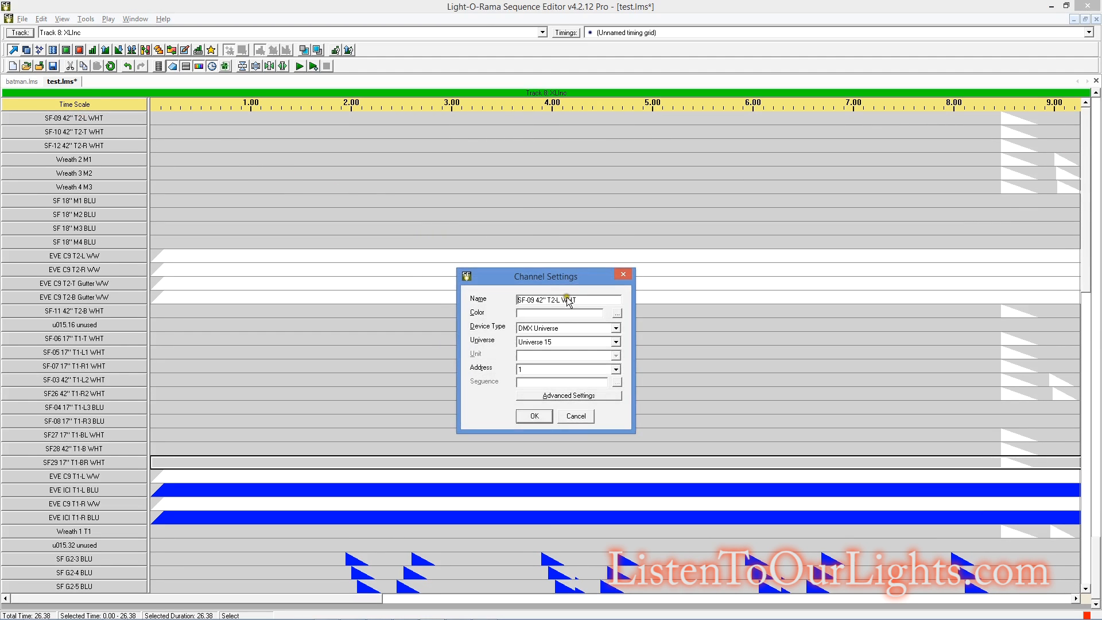
click(579, 416)
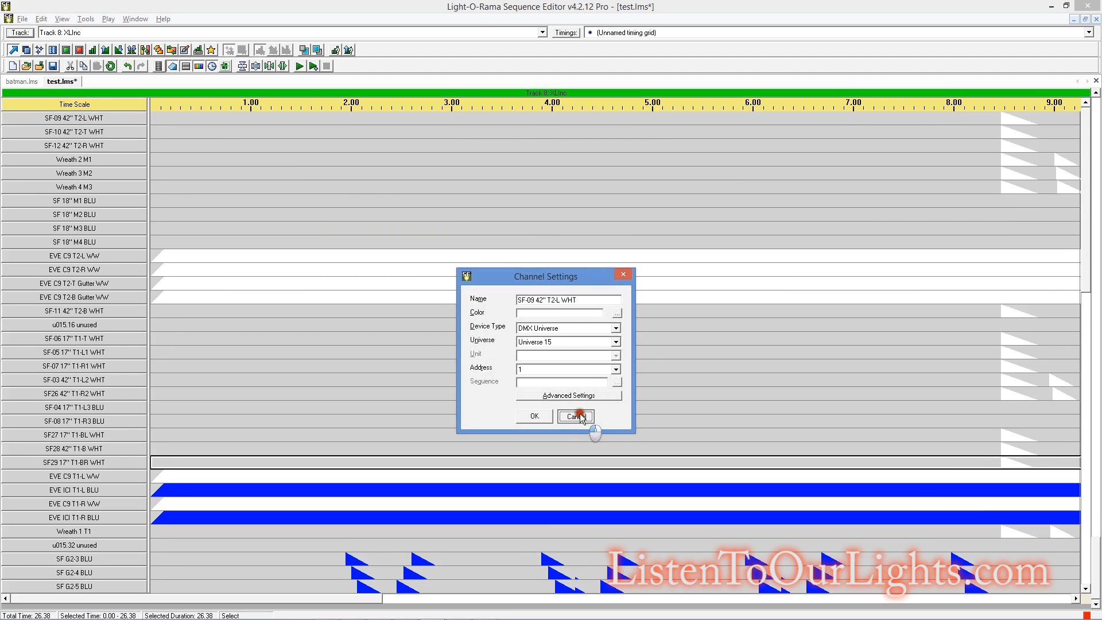
Step: Convert the channels from SF-09 42" T2-L WHT through u015.48 unused into a group named LOR Group 15
right_click(116, 121)
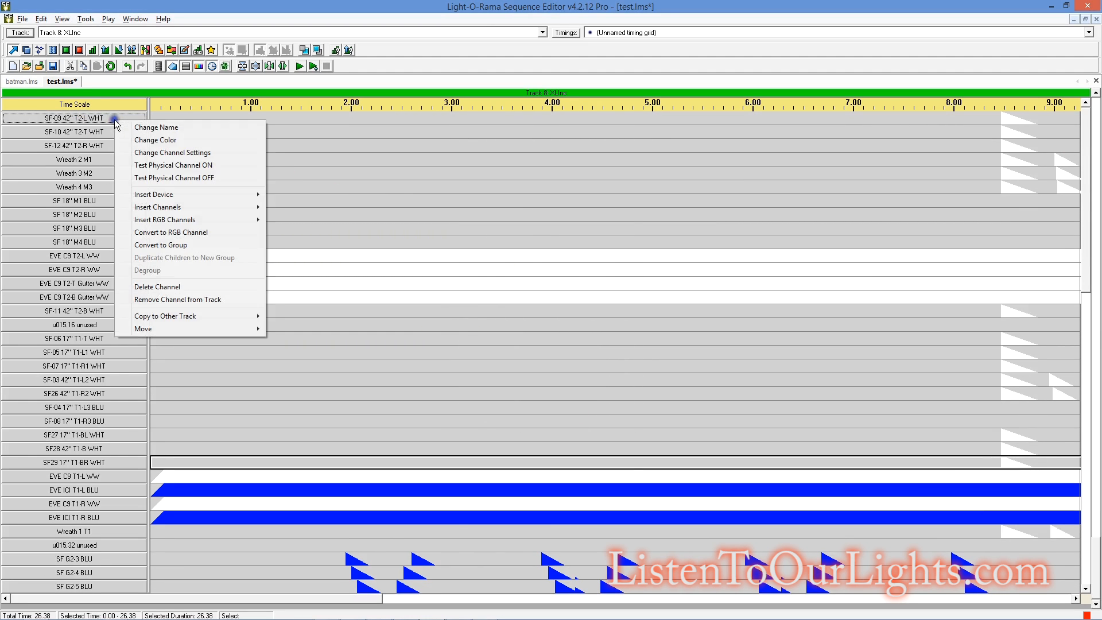
click(181, 246)
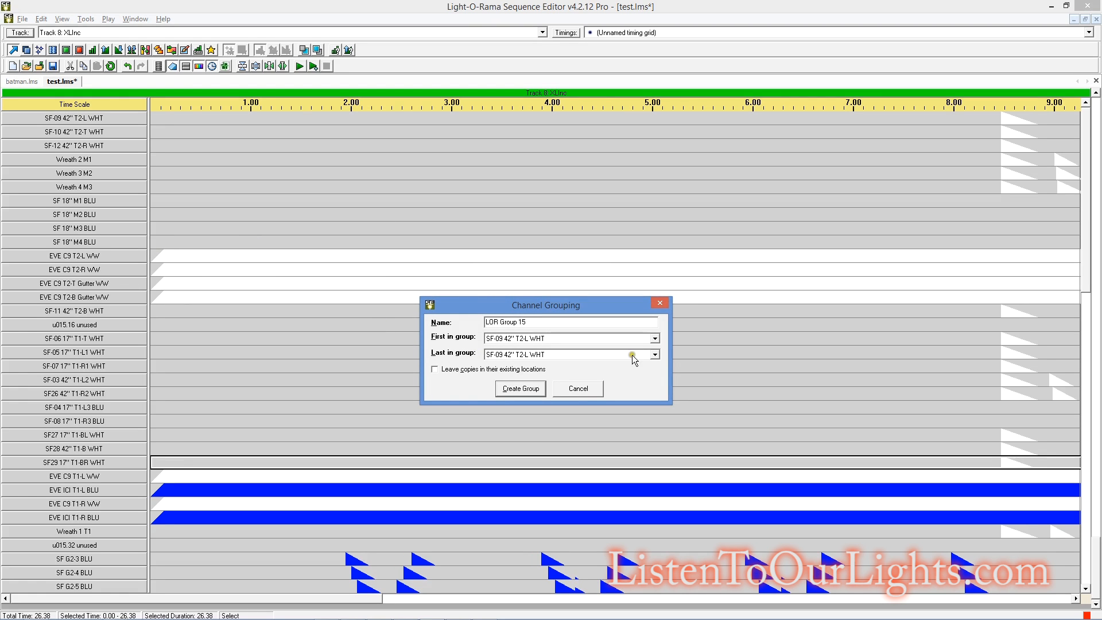
click(655, 354)
click(655, 398)
click(655, 401)
click(655, 400)
click(656, 400)
click(655, 401)
click(656, 401)
click(655, 400)
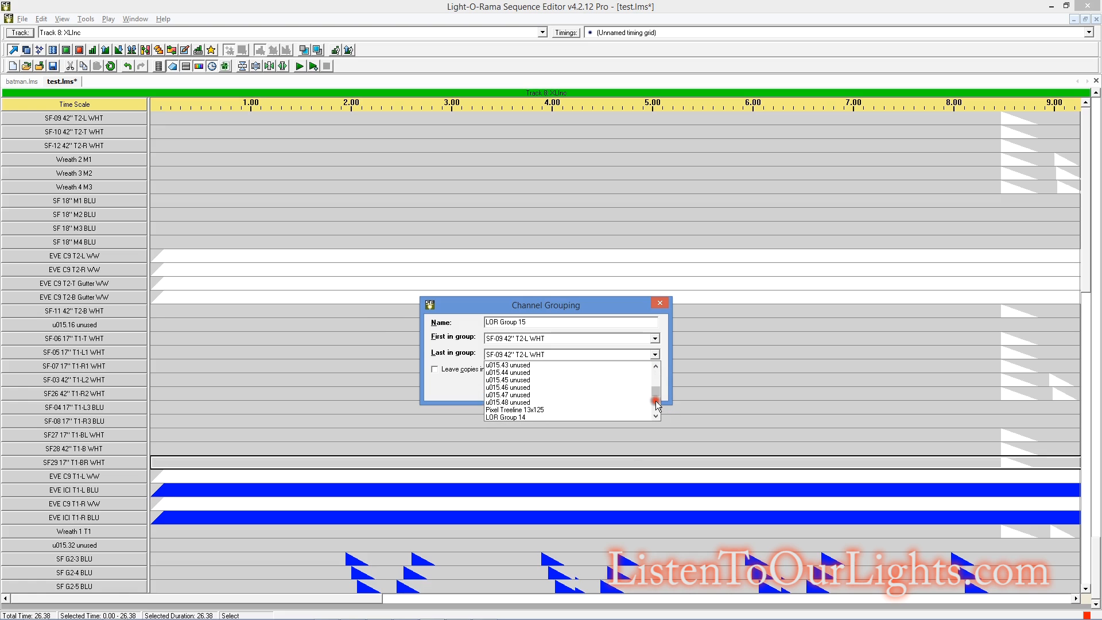
click(505, 403)
click(511, 387)
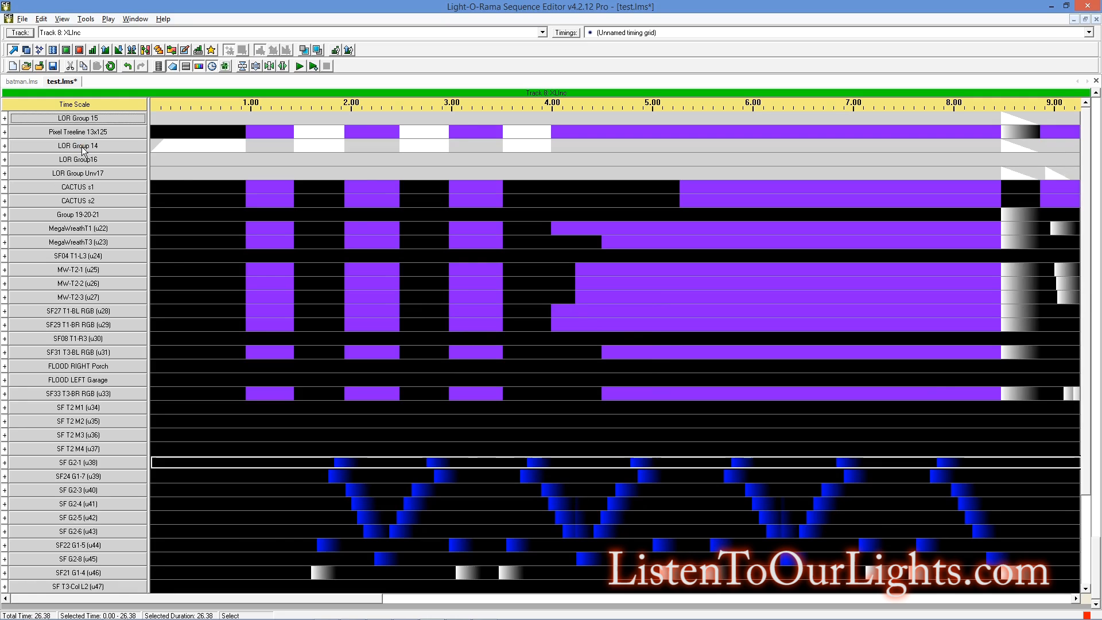
Step: Move LOR Group 15 to between LOR Group 14 and LOR Group16, and SF13 T3-L3 (u55) to just below SF25 G1-1 (u54)
drag(78, 118, 81, 149)
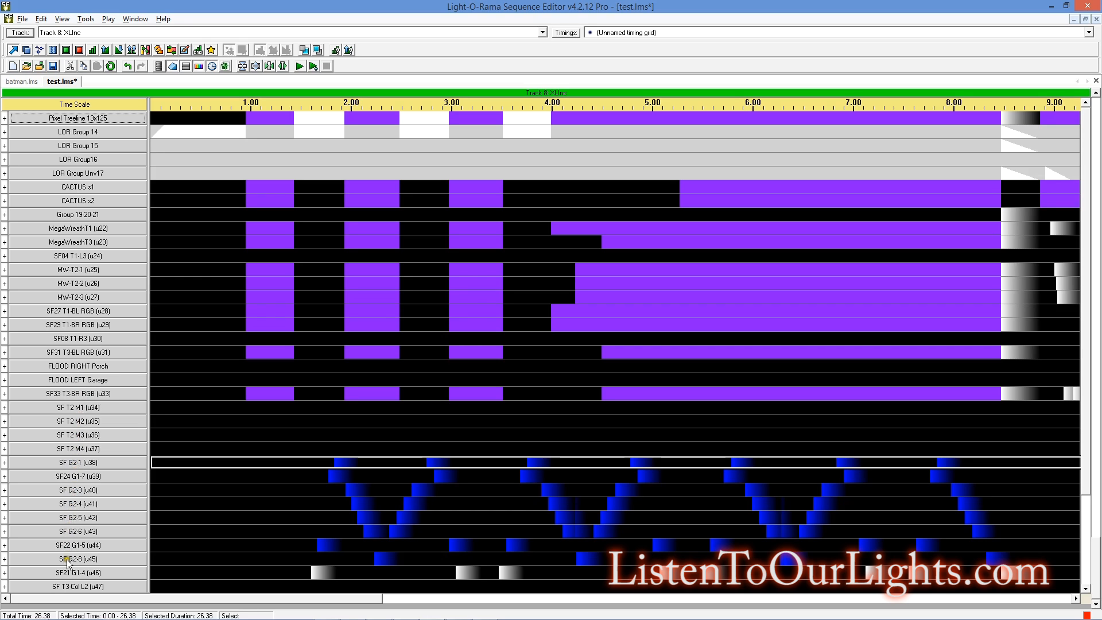
scroll(69, 537, down, 3)
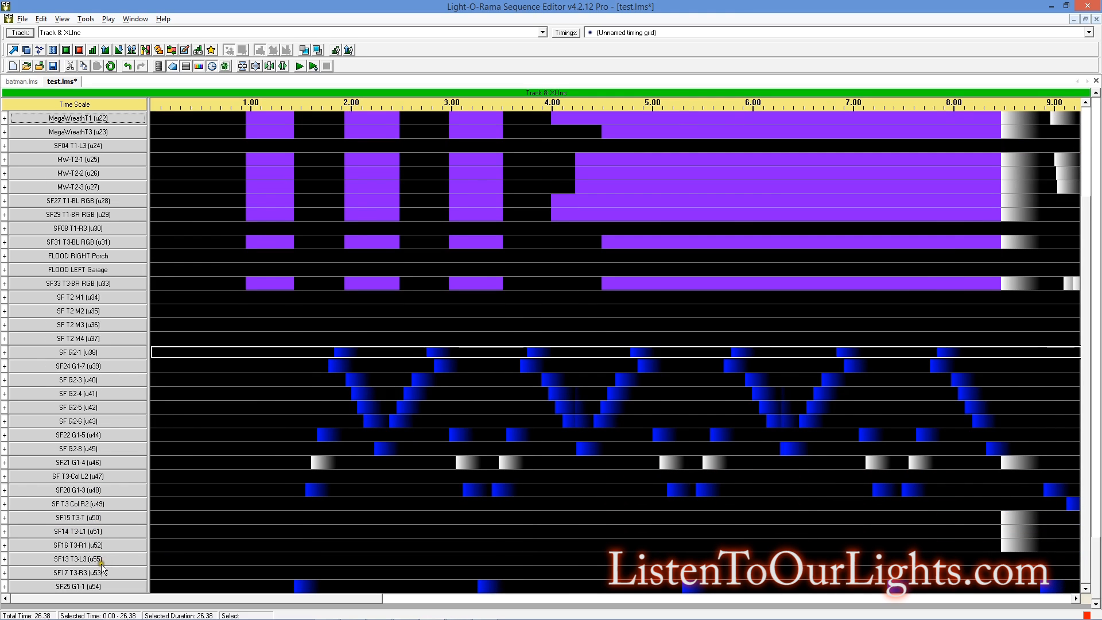
drag(102, 558, 101, 587)
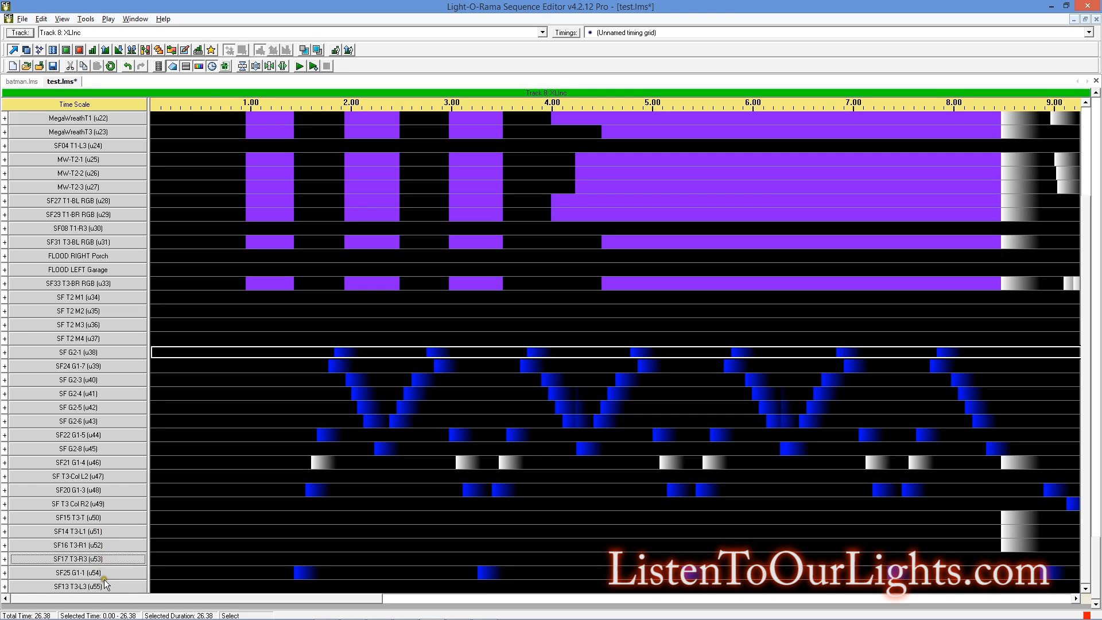
Step: Cancel the exit prompt for test.lms and save the sequence
click(51, 67)
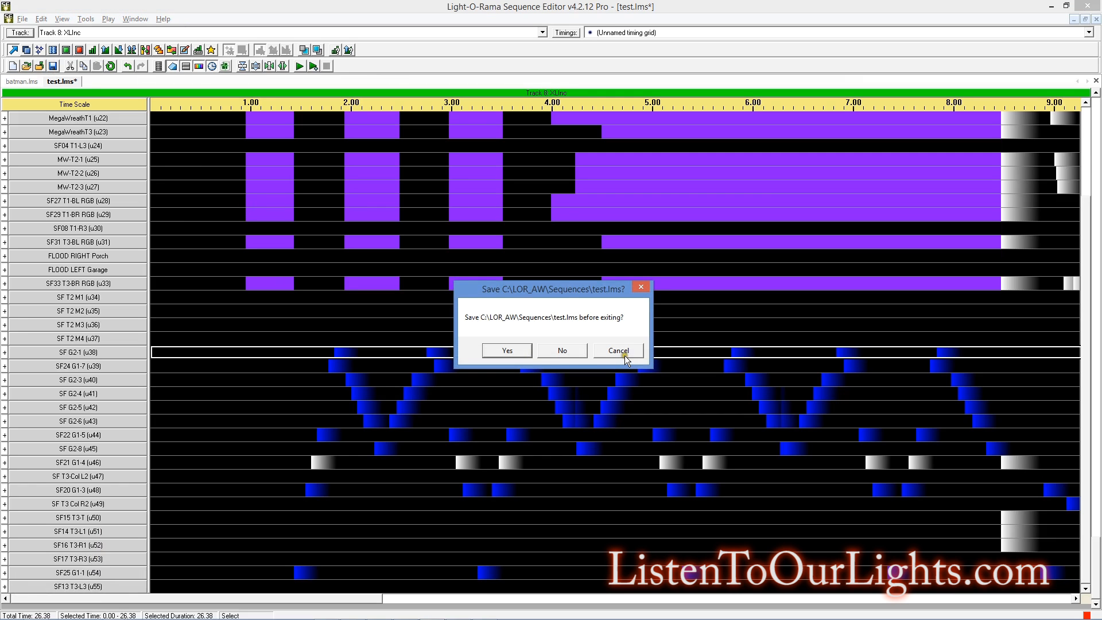
click(626, 354)
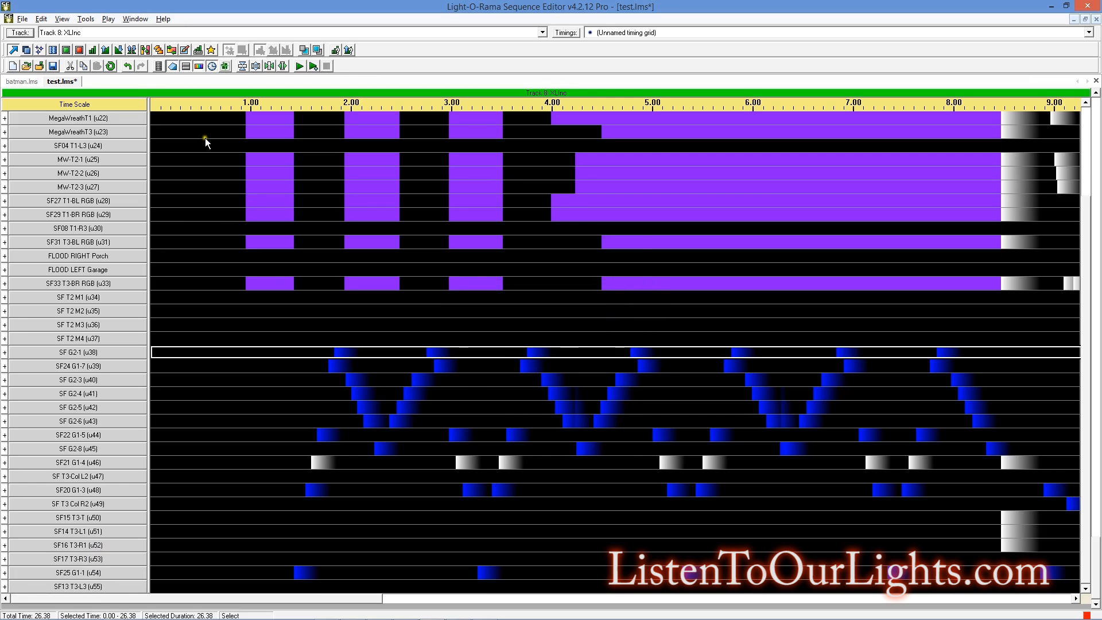
click(51, 67)
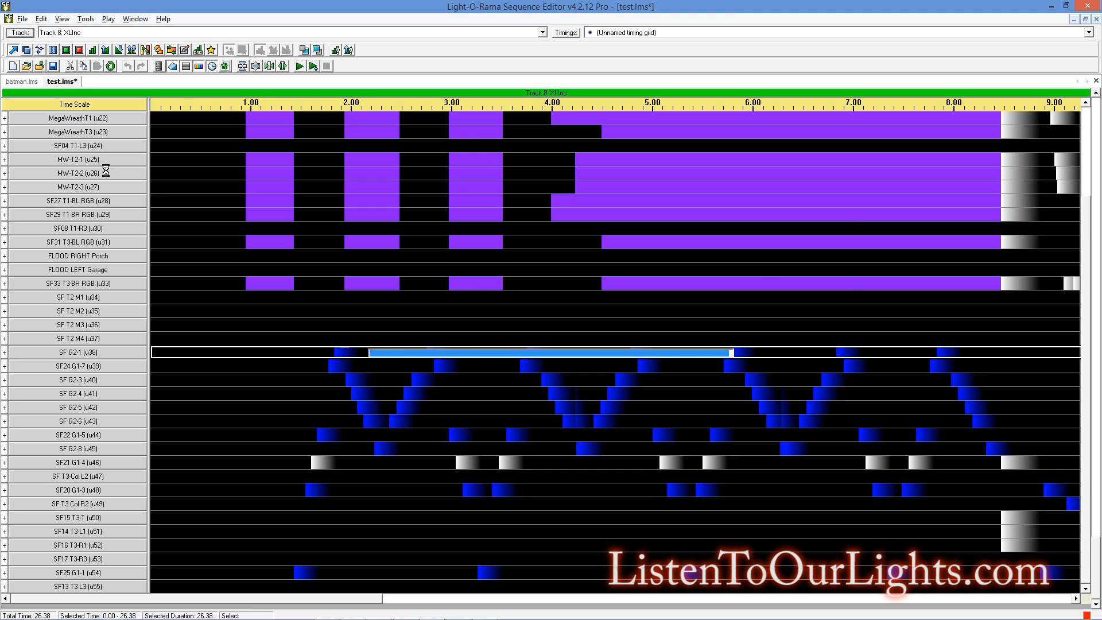
Step: Switch to xLights, examine the lighting networks list down to universe 55, and minimize its window
key(alt+Tab)
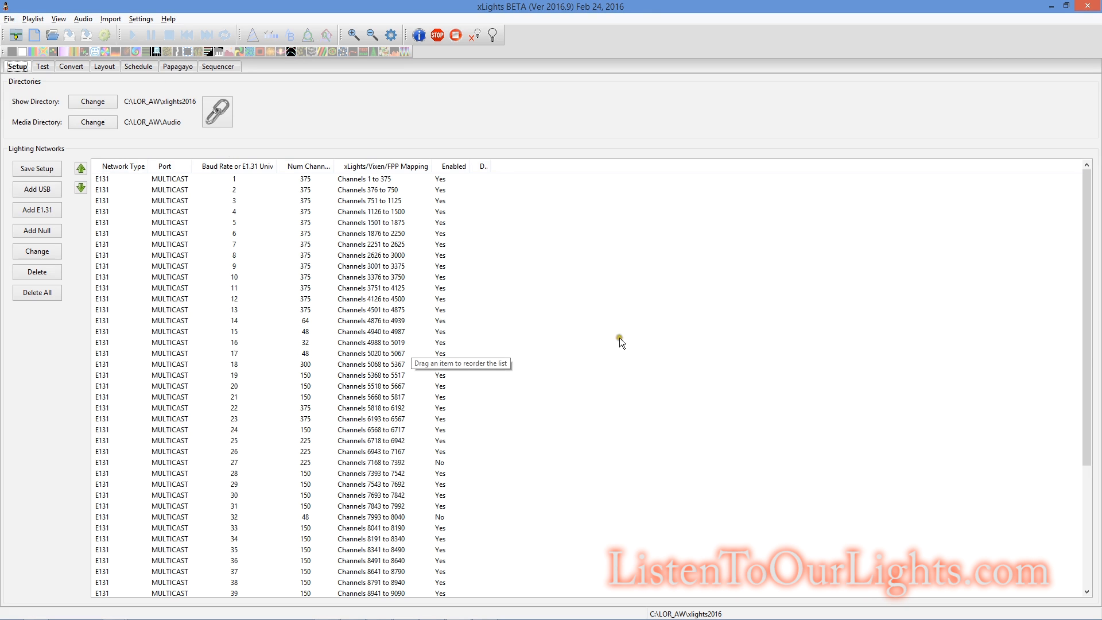
drag(1086, 302, 1075, 476)
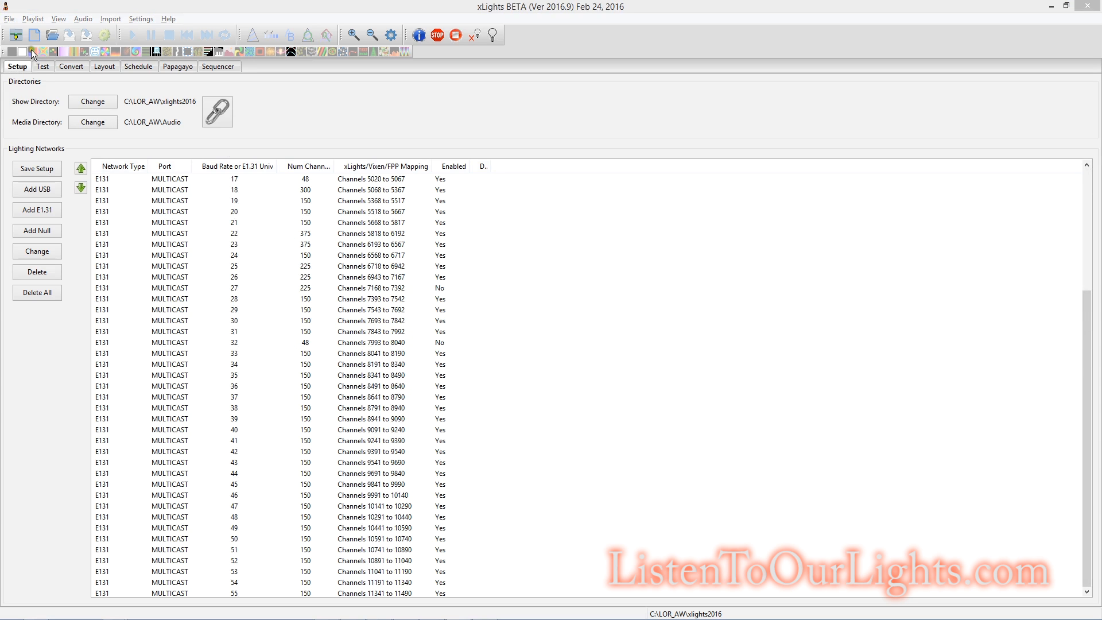
click(1053, 8)
click(1053, 8)
click(1050, 8)
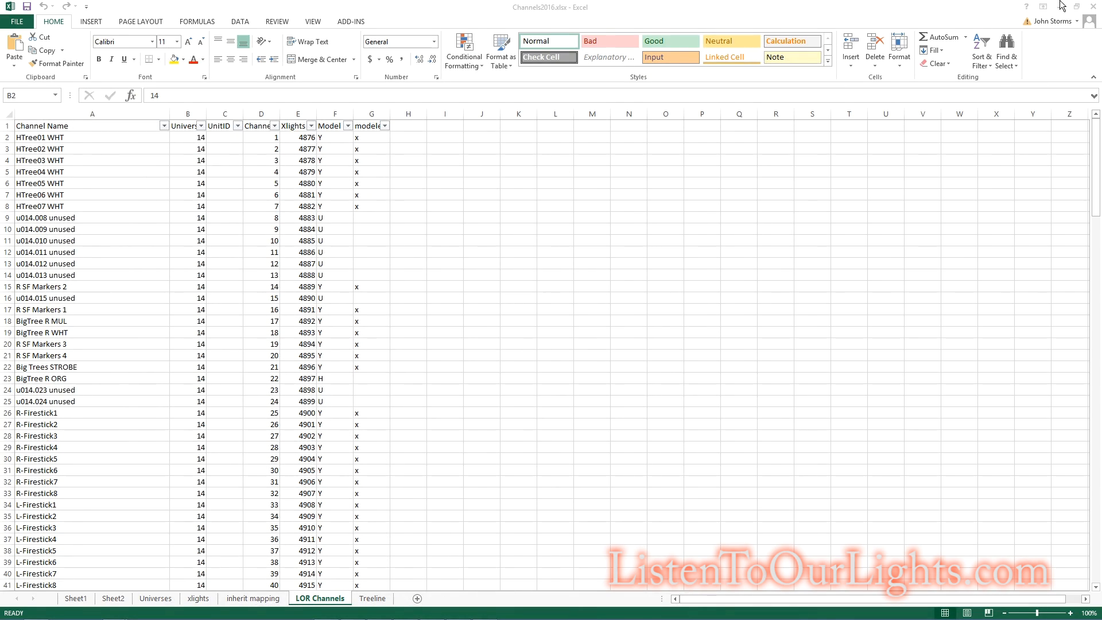
Step: Minimize the Excel workbook, video capture and Sequences folder windows, and return to the Light-O-Rama Sequence Editor
click(1059, 7)
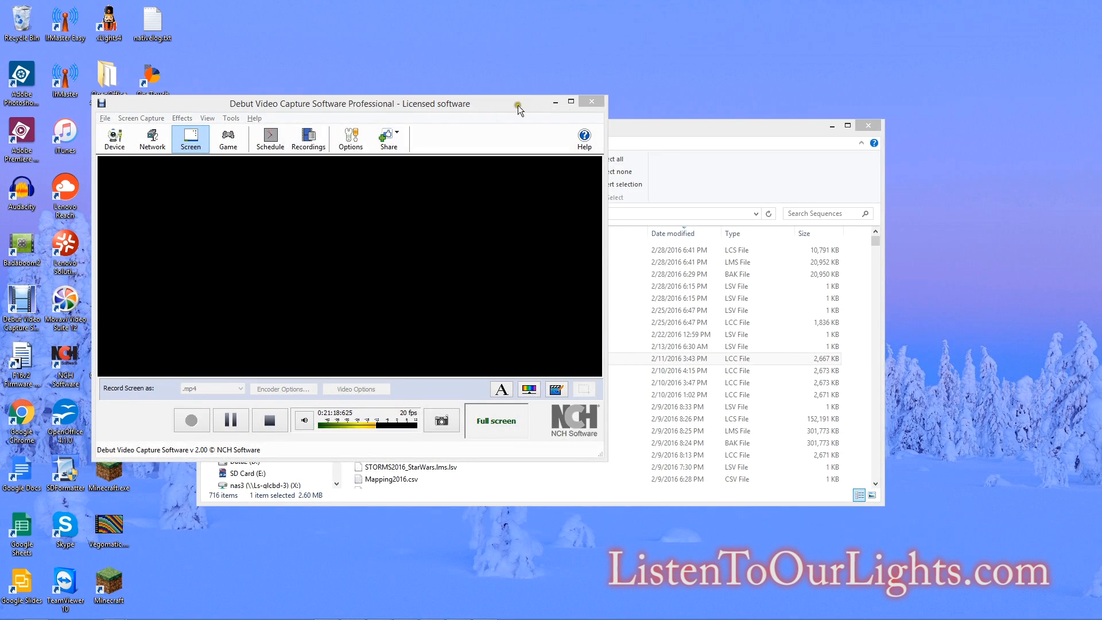
click(555, 101)
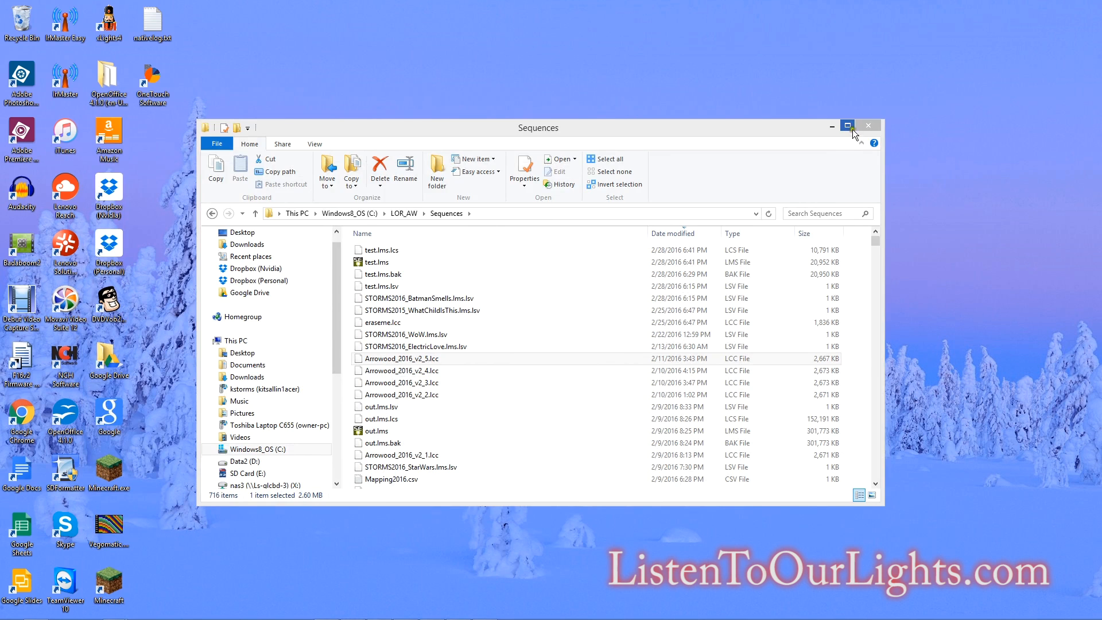
click(837, 125)
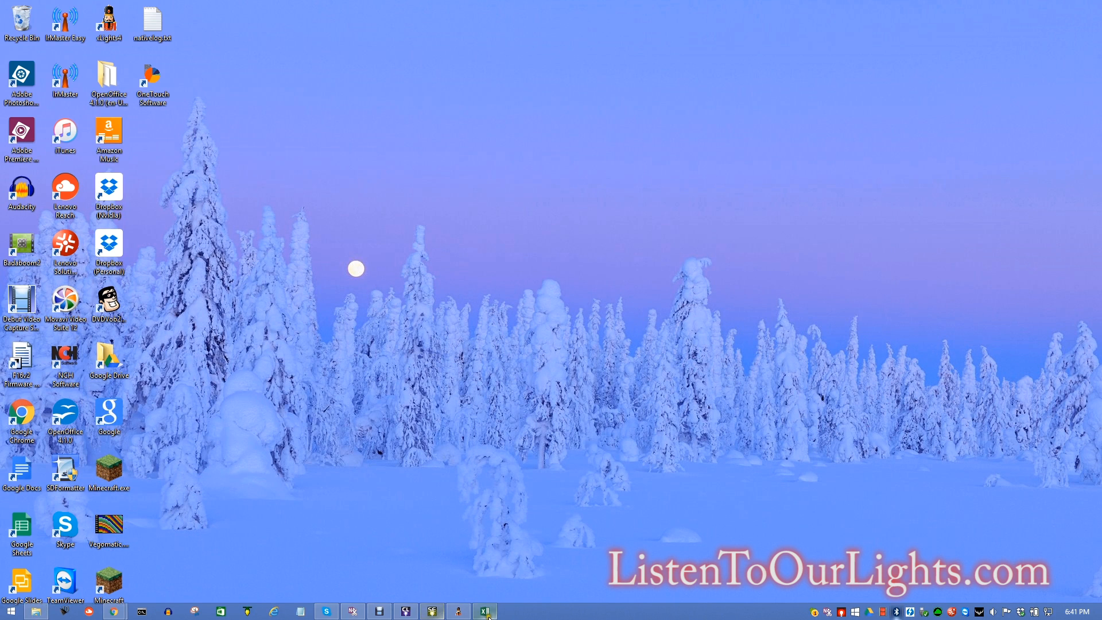
click(432, 612)
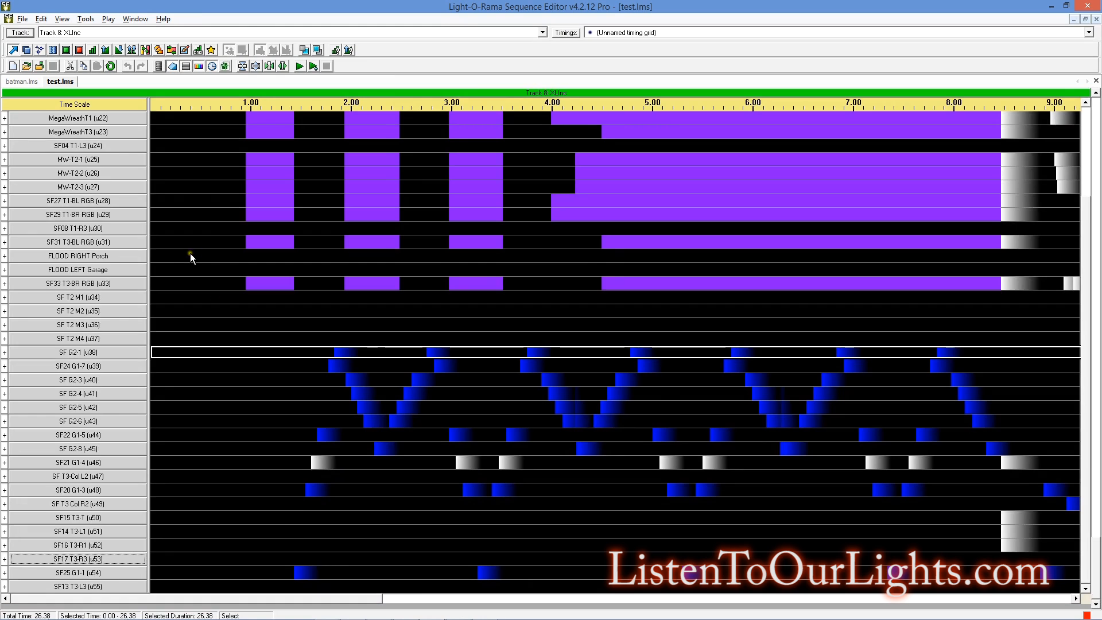
Step: In batman.lms, select the full duration of Treeline #1, extend the selection to all rows, and copy the effects
scroll(150, 149, up, 7)
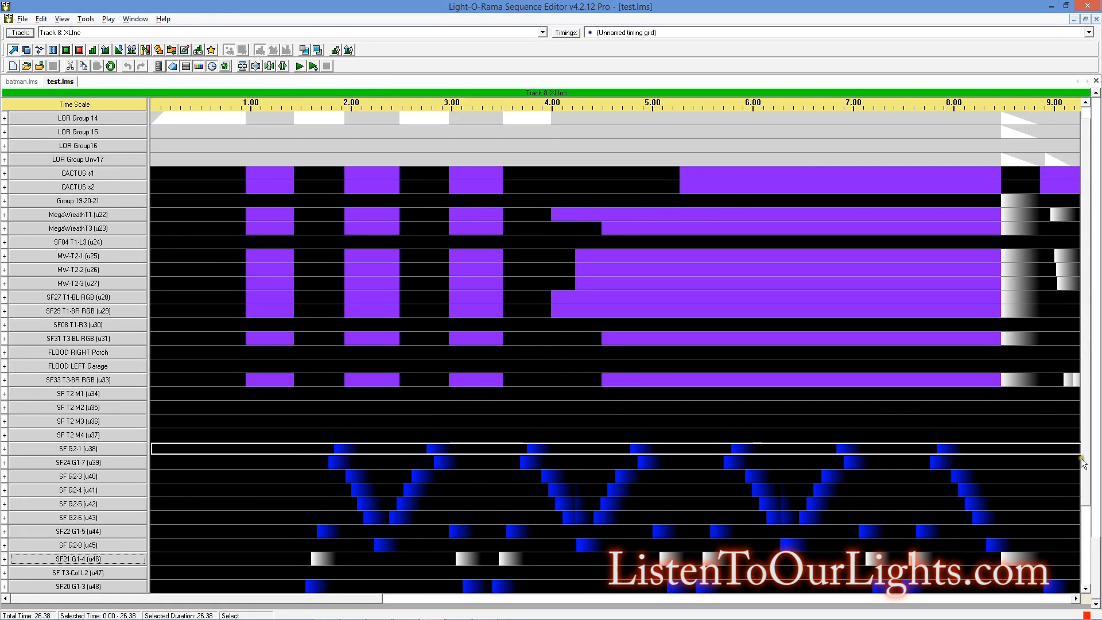
scroll(1085, 327, up, 1)
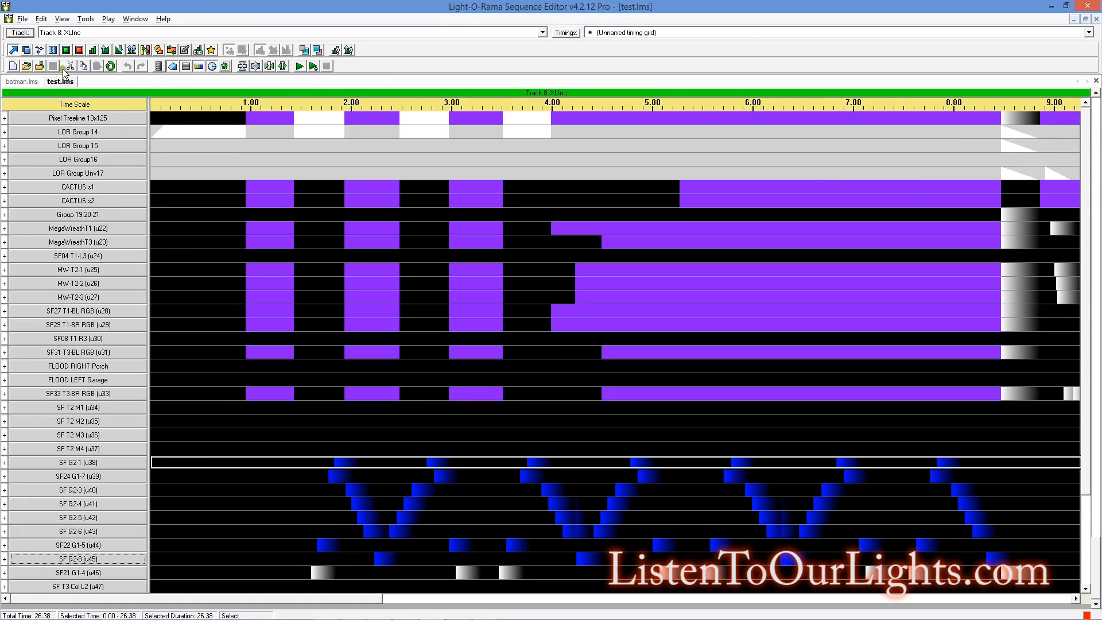
click(27, 81)
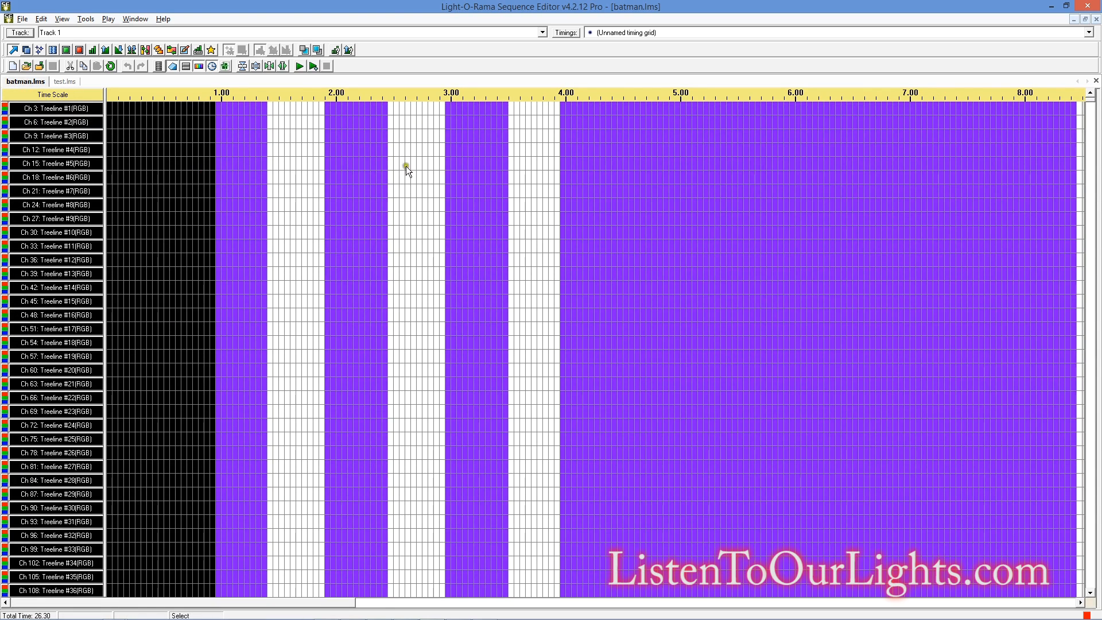
scroll(516, 177, down, 2)
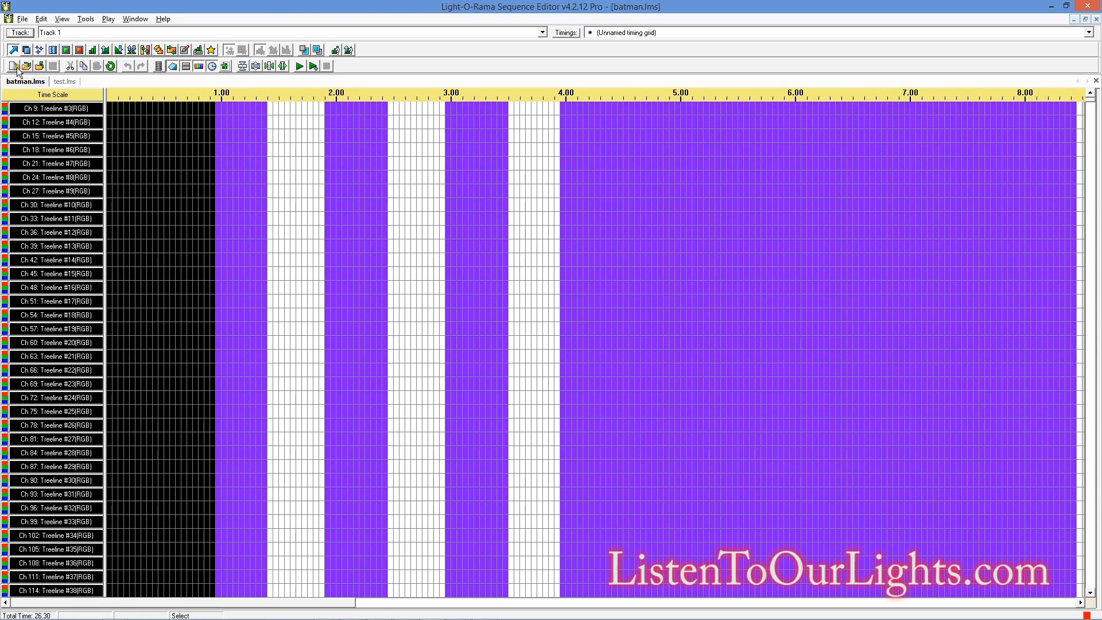
click(120, 138)
scroll(119, 167, up, 2)
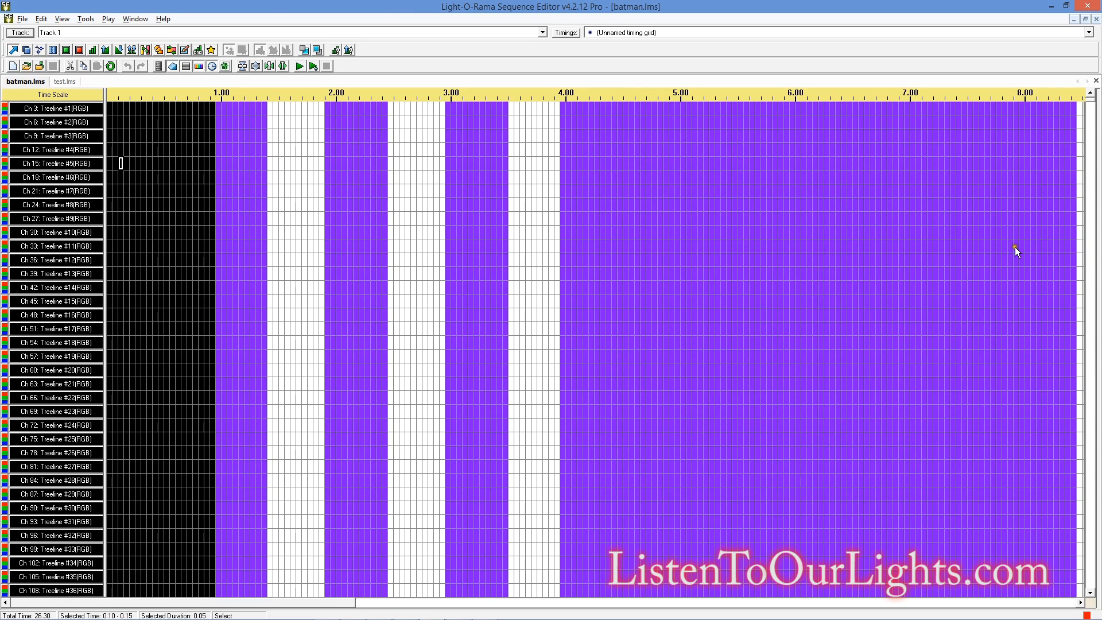
drag(108, 108, 1097, 80)
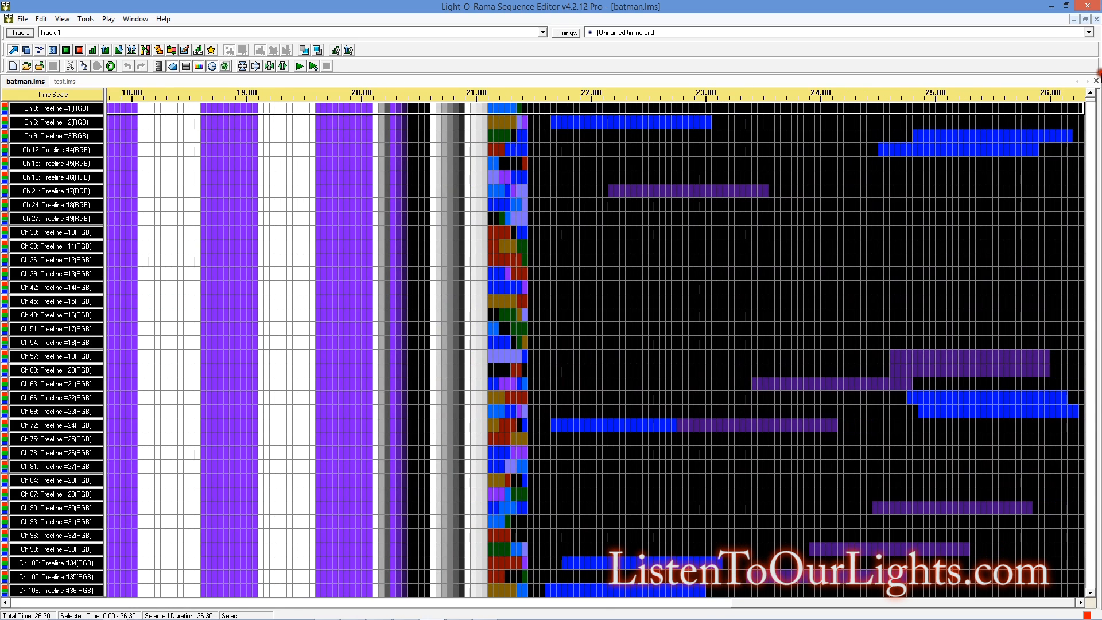
right_click(802, 108)
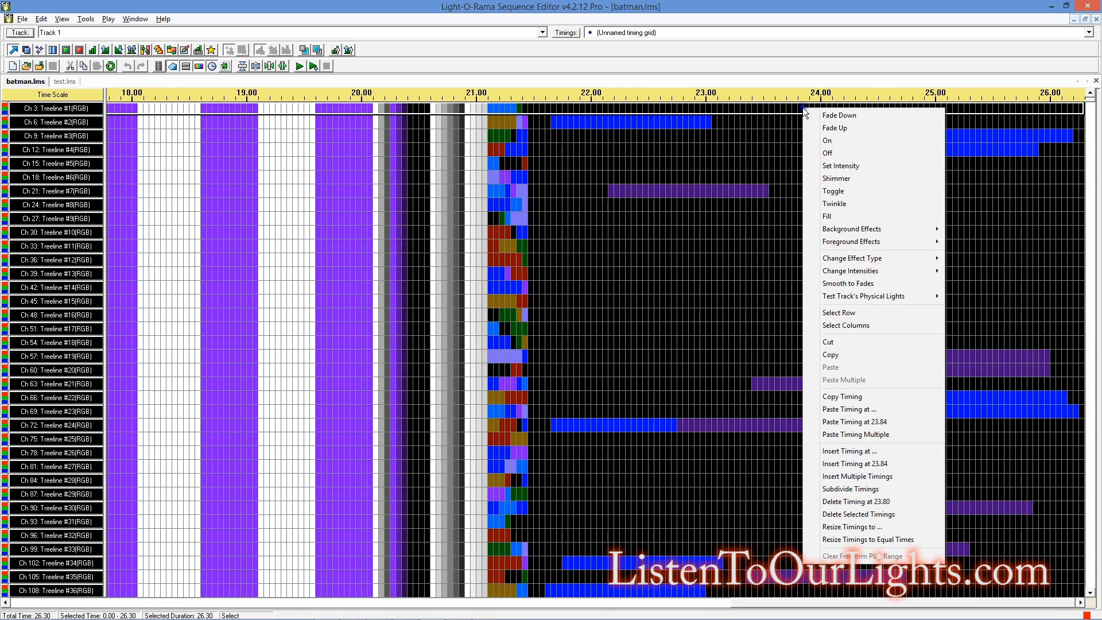
click(855, 325)
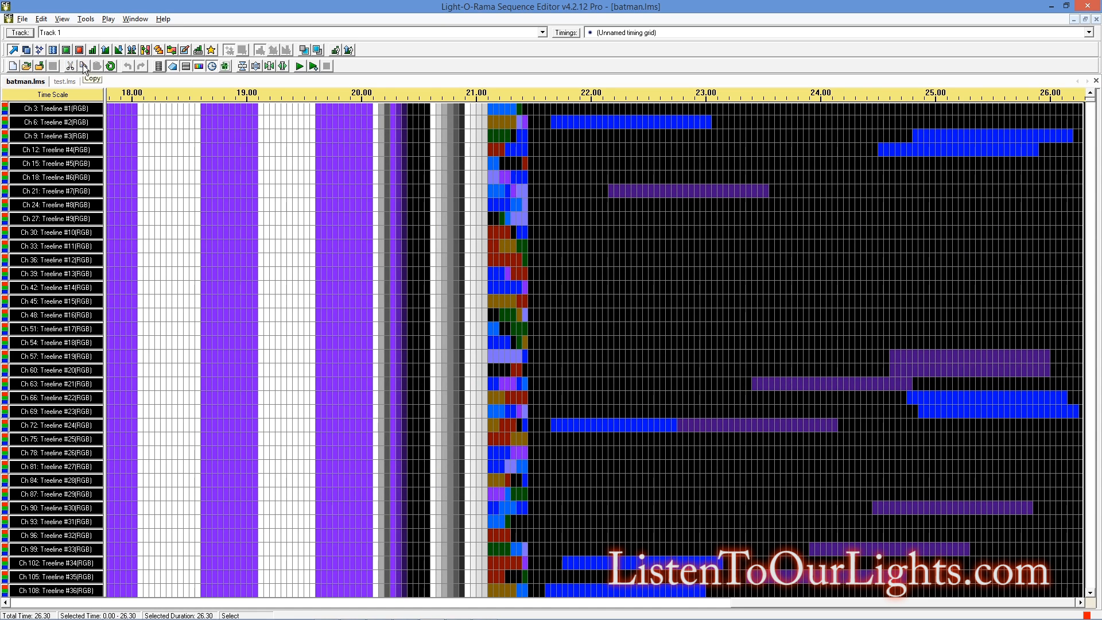
Step: Return to test.lms and set its paste mode to Paste by Time
click(68, 80)
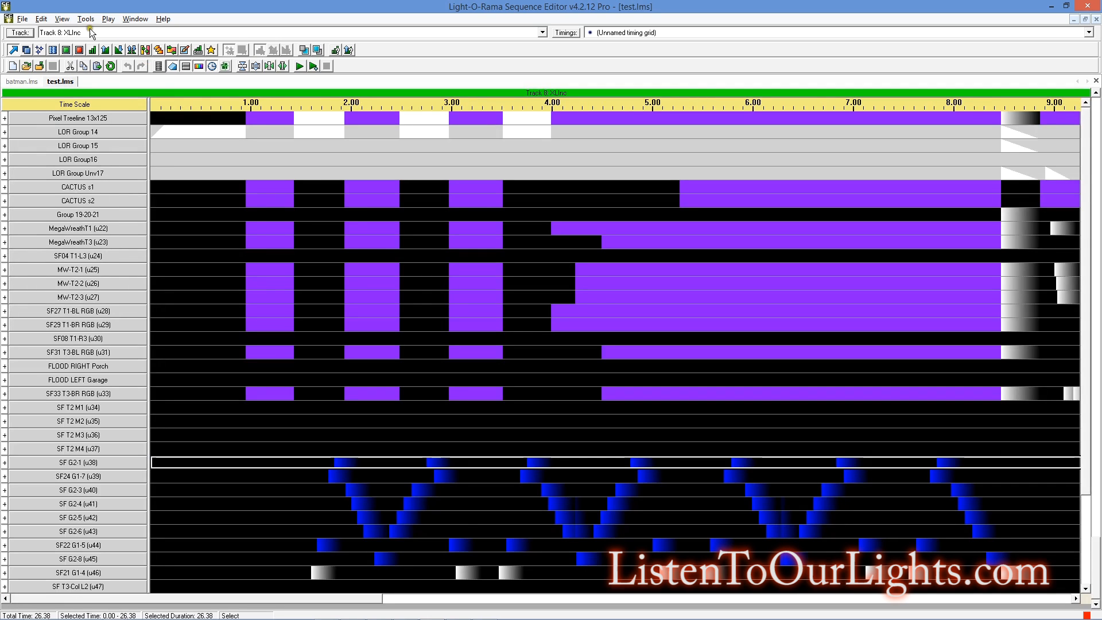
click(39, 19)
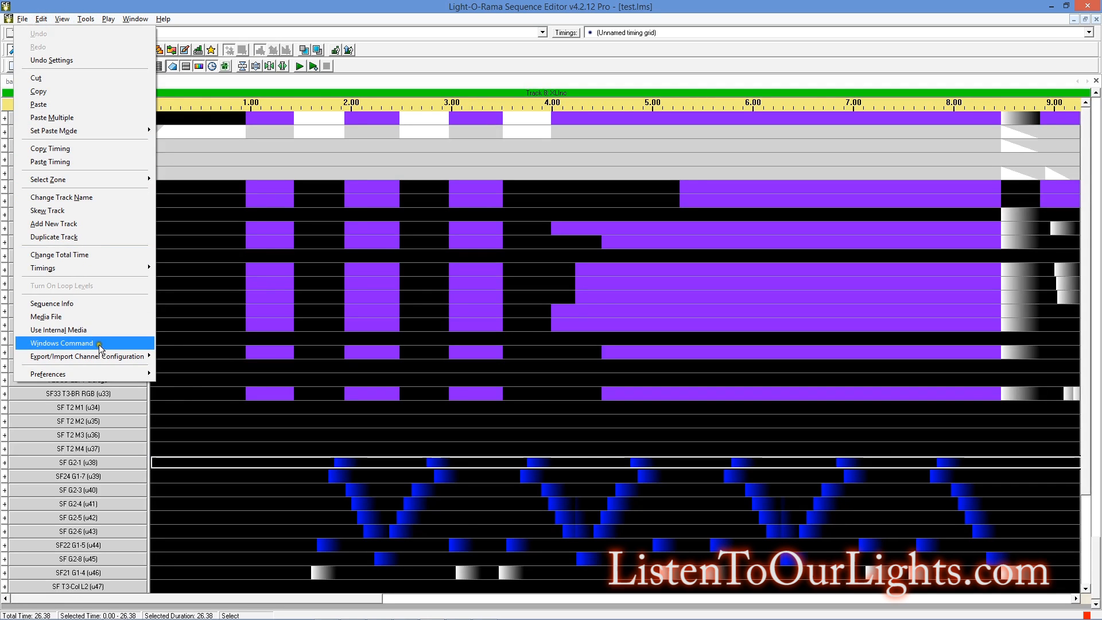
mouse_move(54, 132)
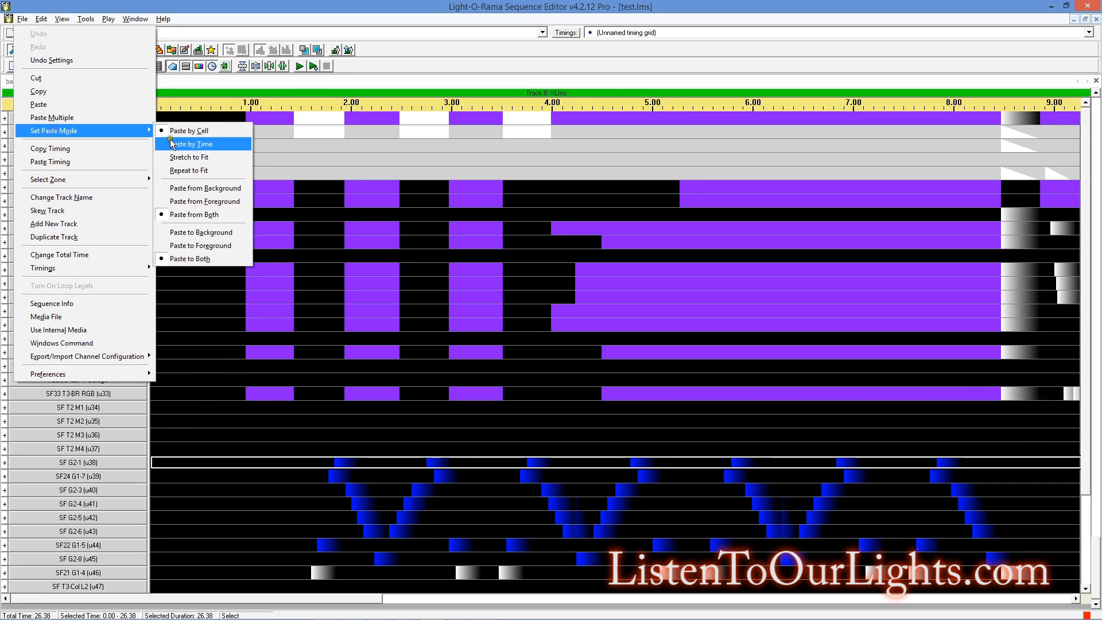
click(179, 141)
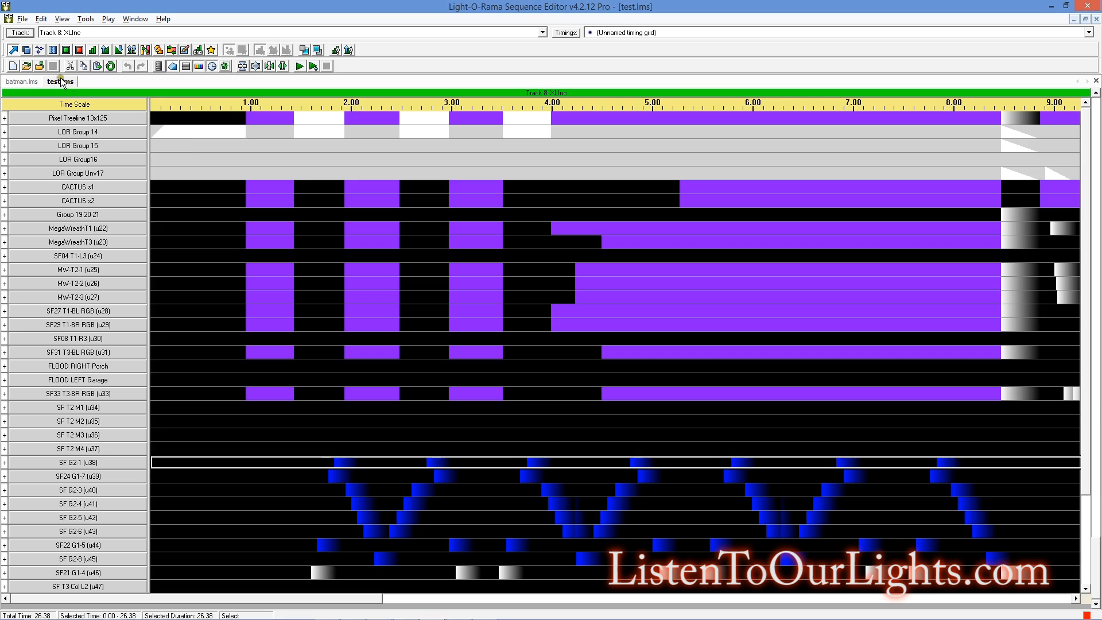
Step: Paste the copied batman effects into the XLInc track, starting at the beginning of the Pixel Treeline 13x125 row
click(152, 118)
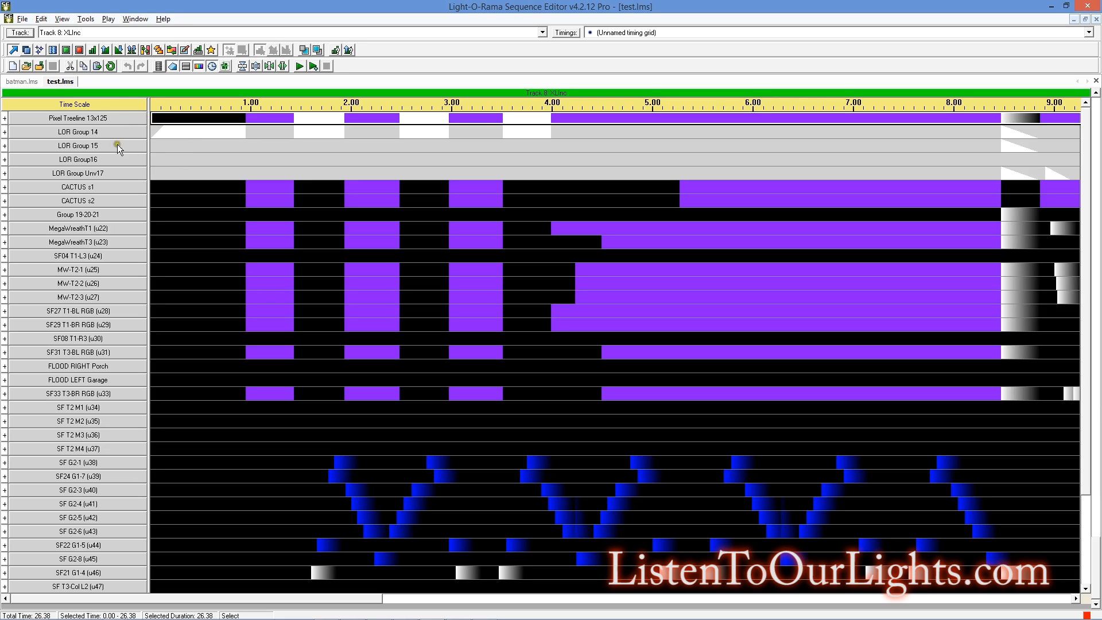
click(95, 67)
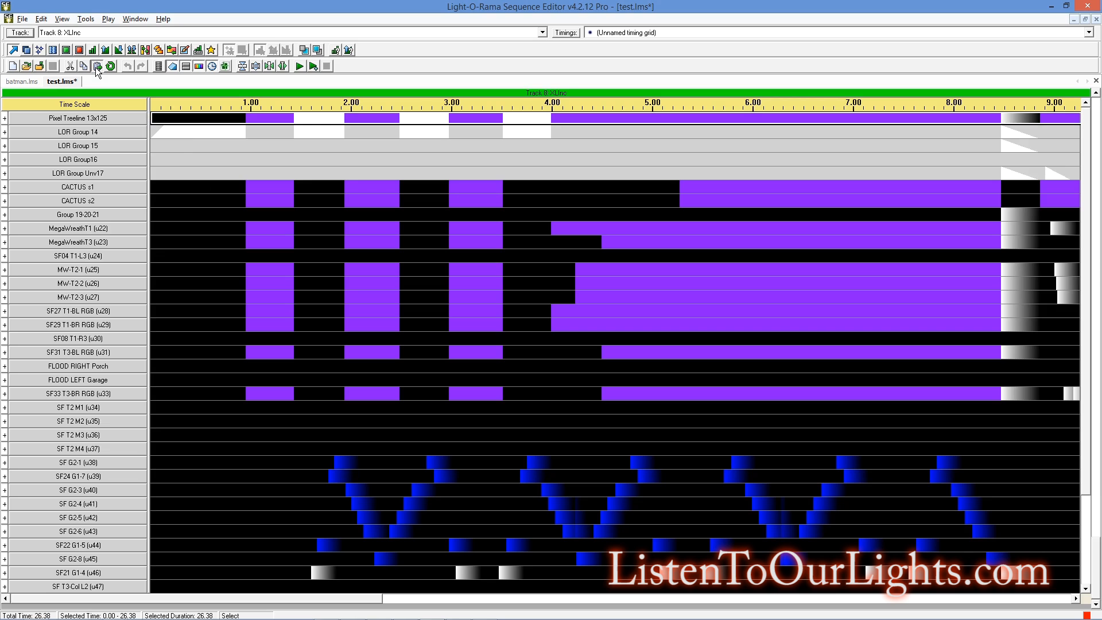
click(96, 67)
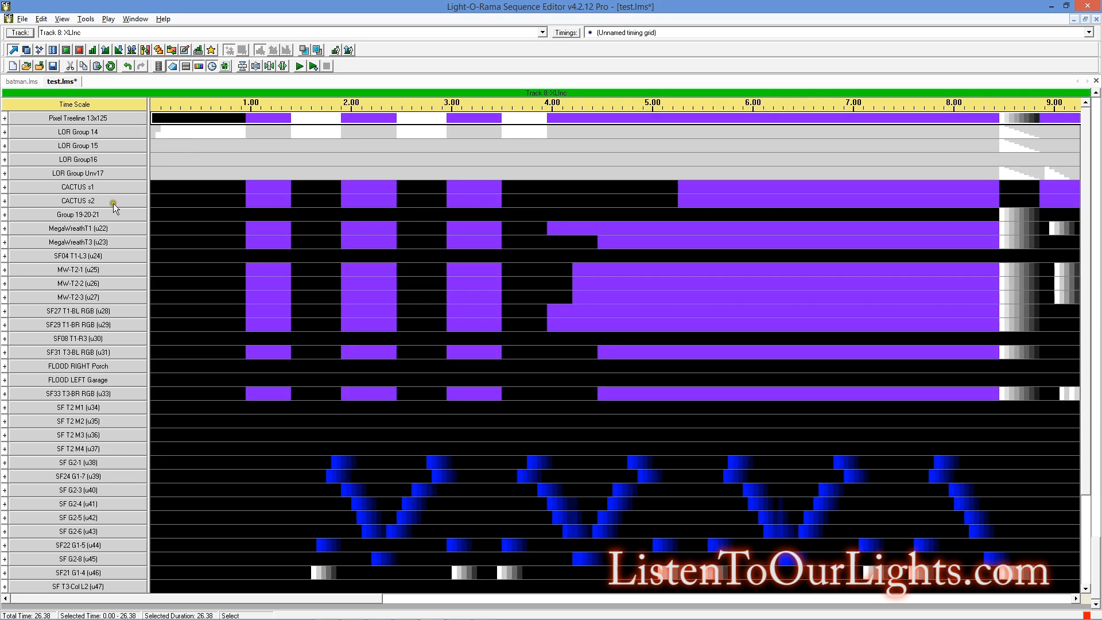
Step: Inspect the pasted effects near the sequence's end, including the individual pixels inside the SF33 T3-BR RGB (u33) group
mouse_move(395, 609)
drag(366, 599, 1080, 616)
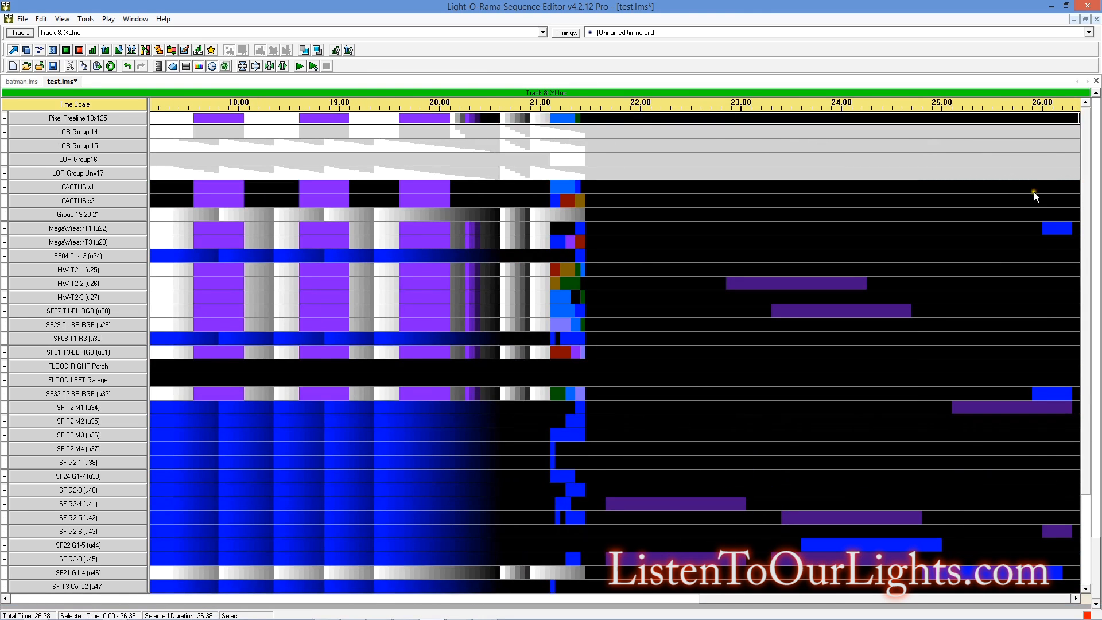
scroll(1057, 270, down, 3)
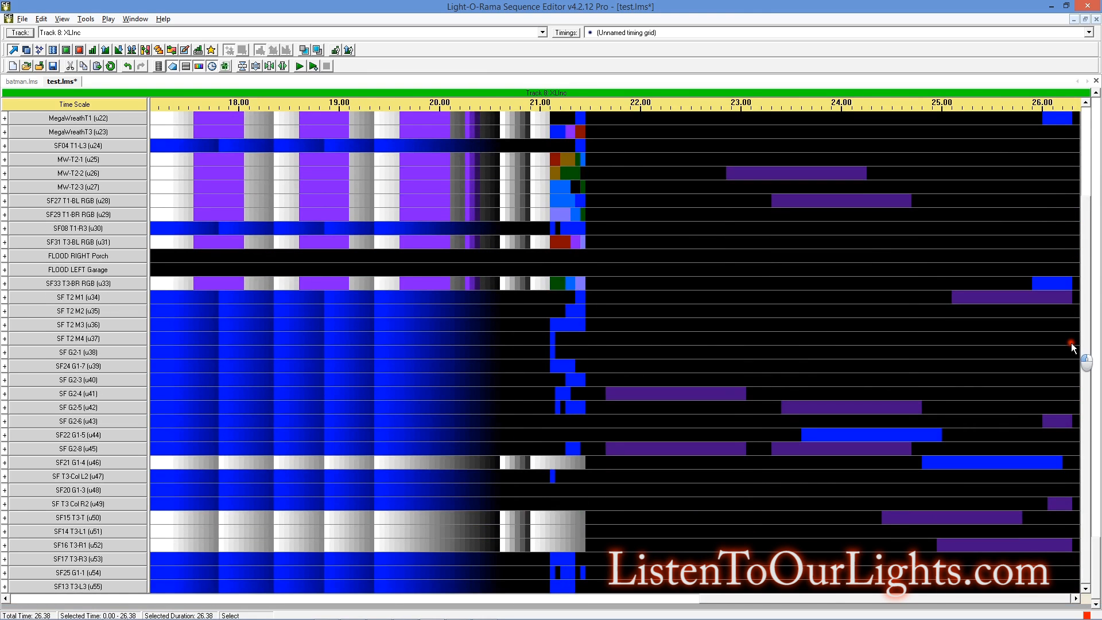
click(4, 310)
click(3, 308)
click(3, 284)
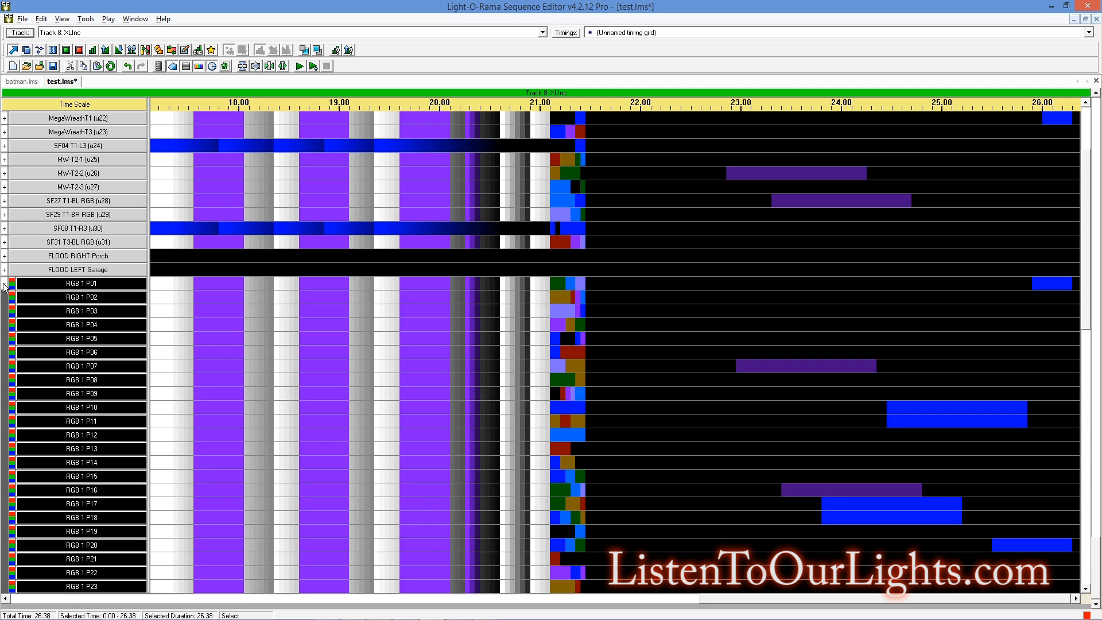
click(4, 284)
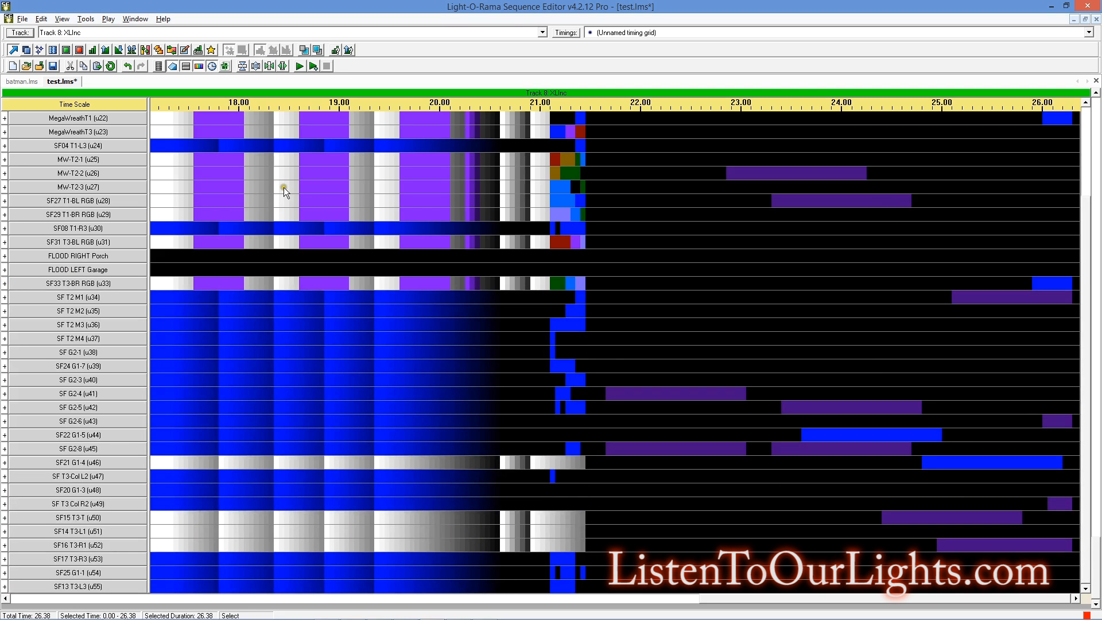
key(super)
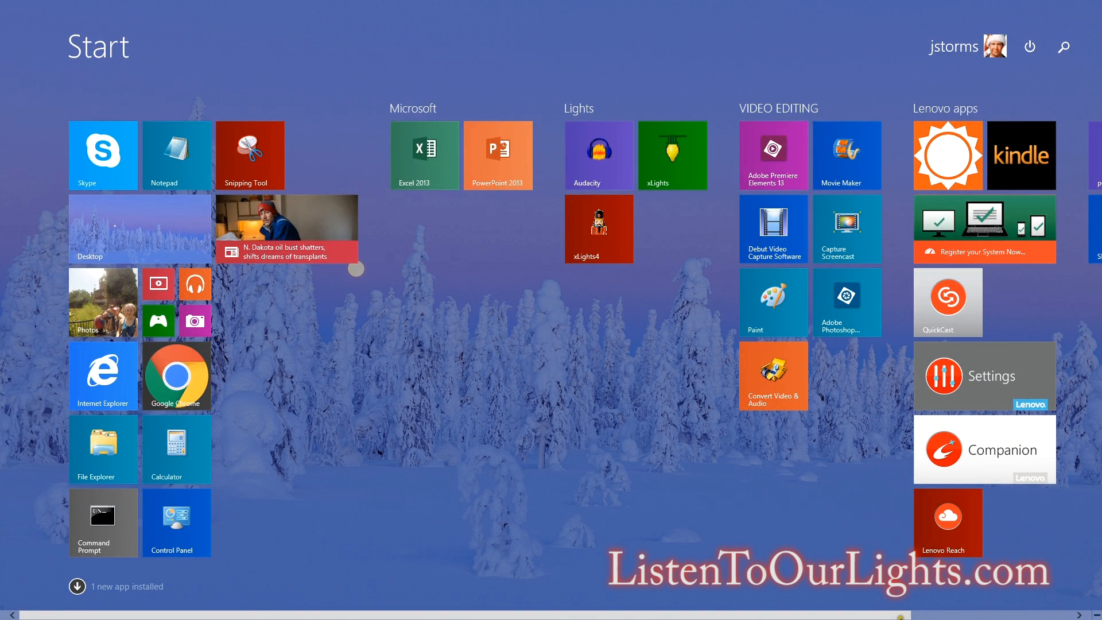
click(78, 586)
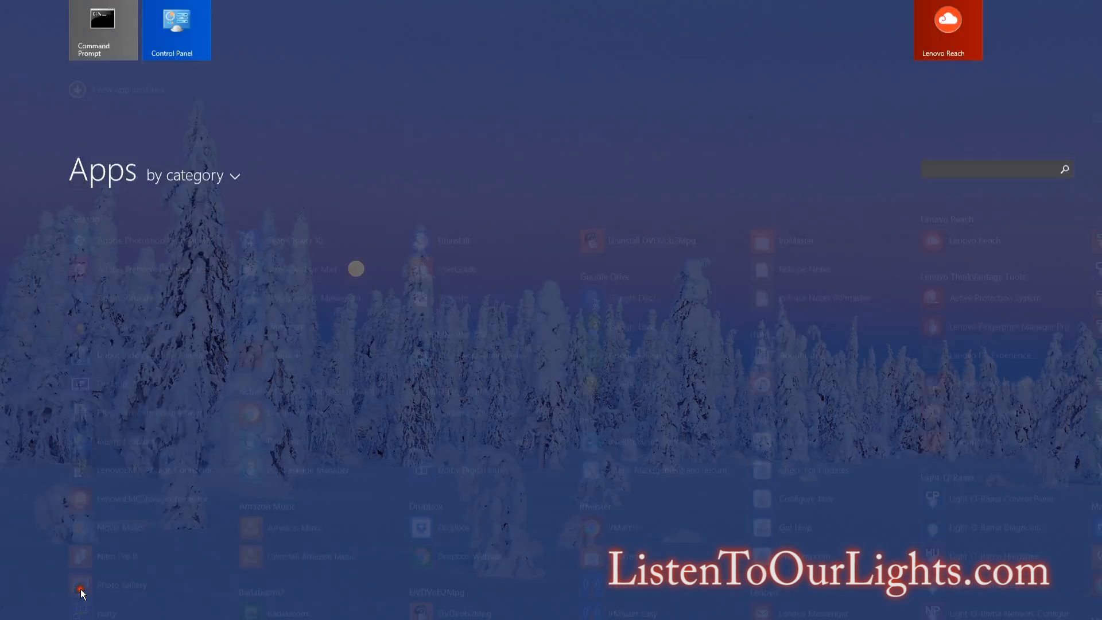
key(super)
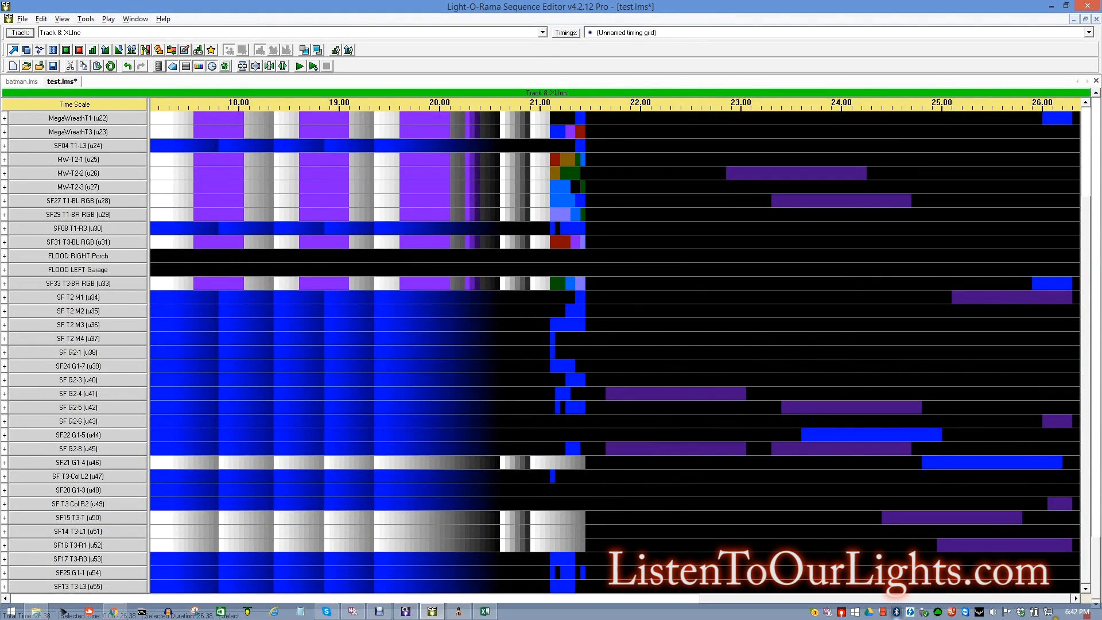
Step: Launch the LOR Visualizer and load the 2016 ArrowWood_v2_5 visualization (.lee) file
right_click(842, 611)
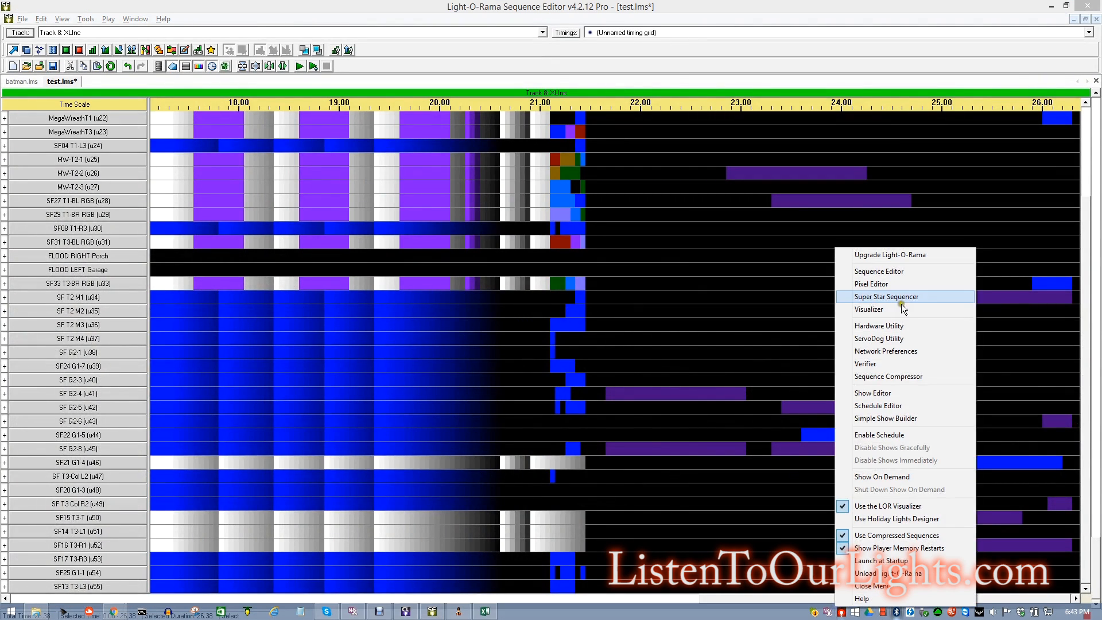
click(887, 314)
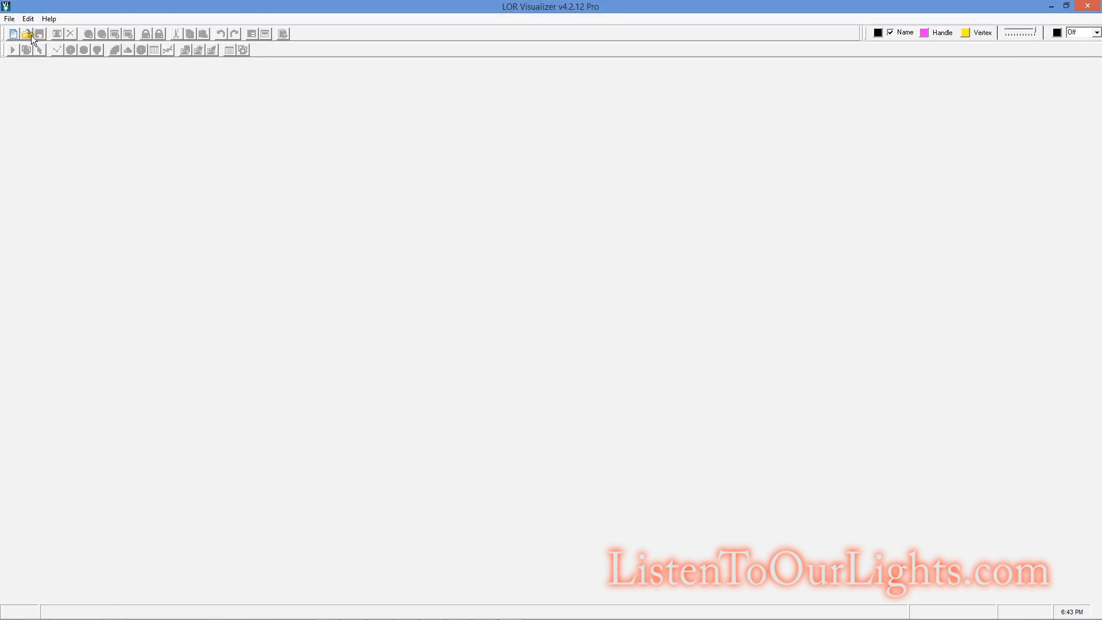
click(28, 34)
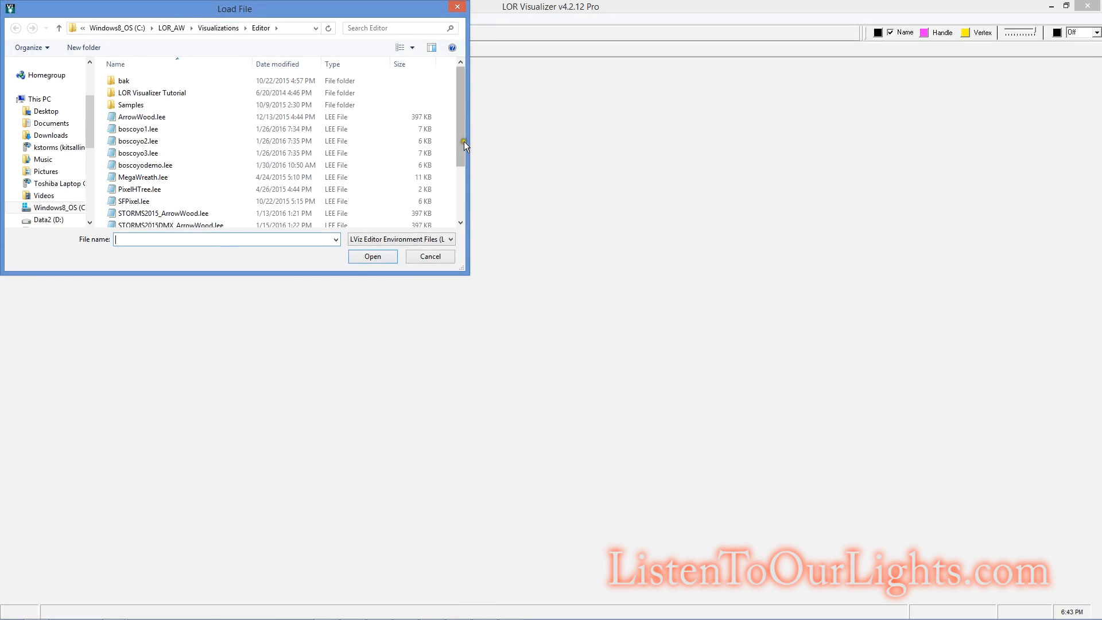
drag(464, 142, 457, 214)
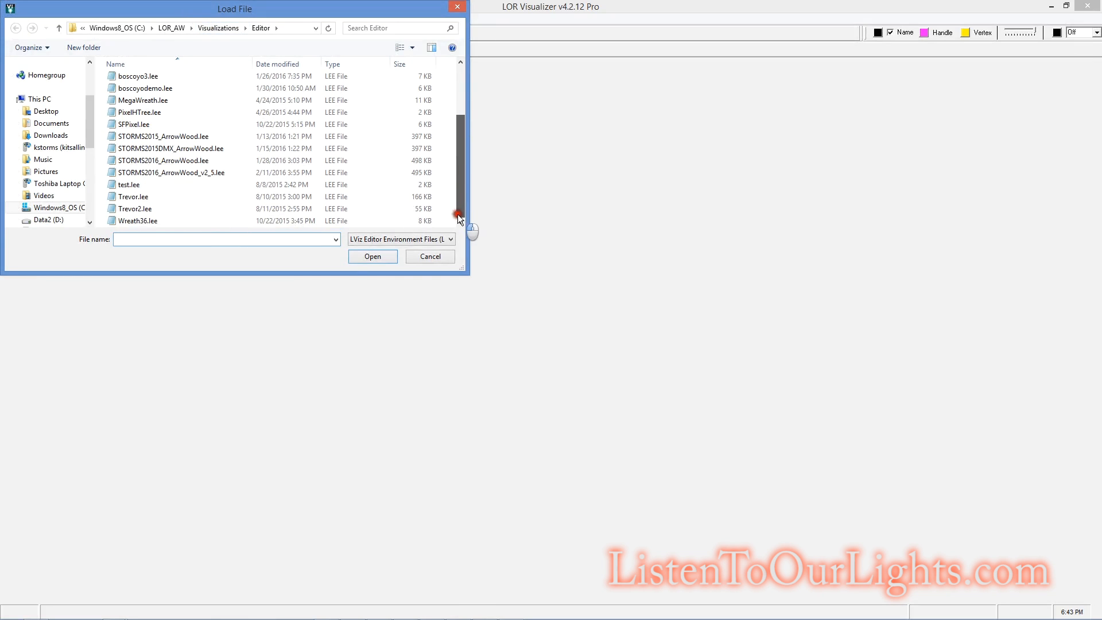
click(186, 171)
click(359, 257)
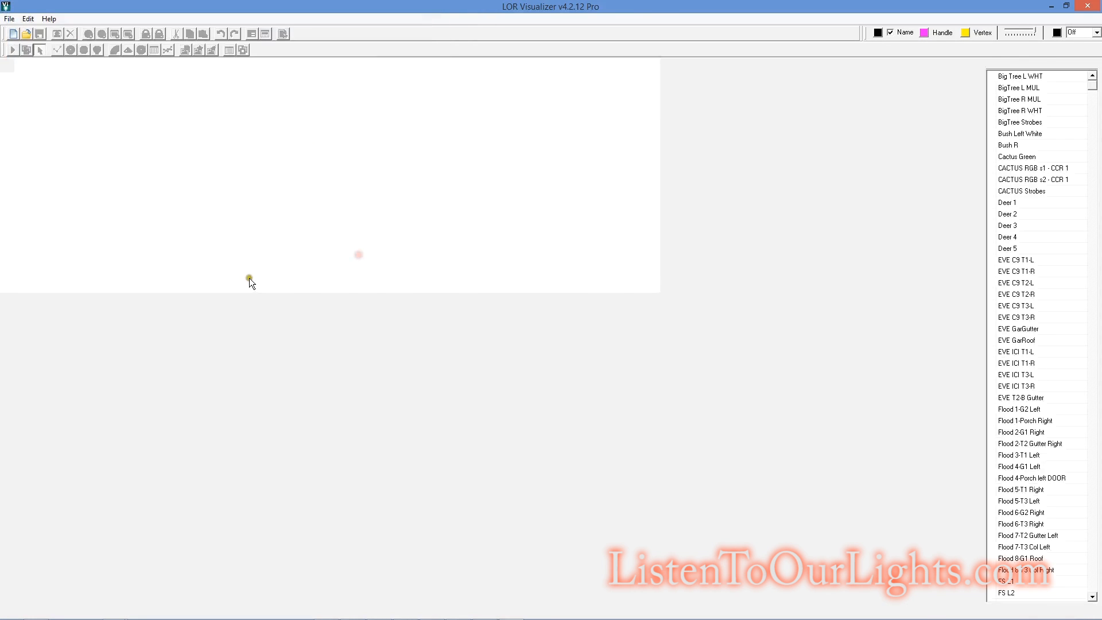
Step: Start the visualizer's simulation and play the open test.lms sequence through it
click(12, 50)
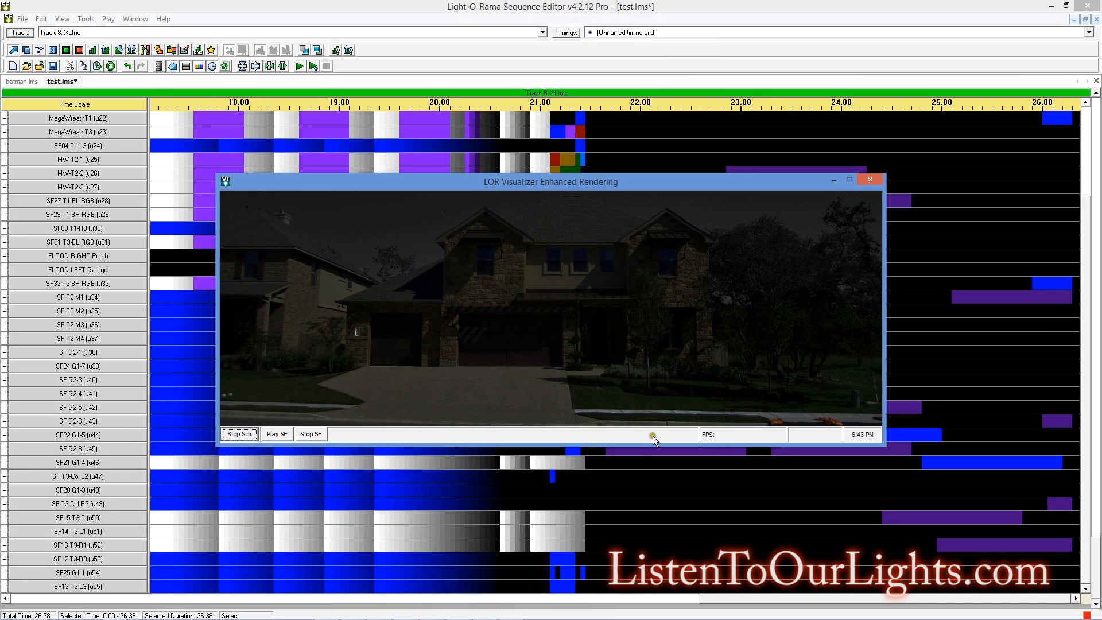
click(282, 434)
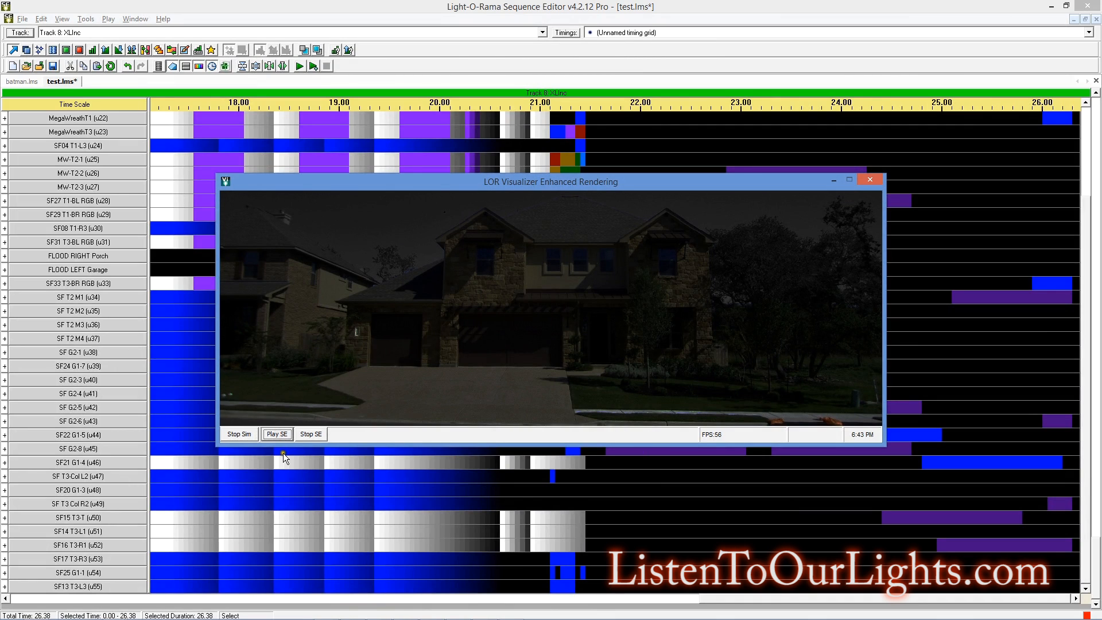